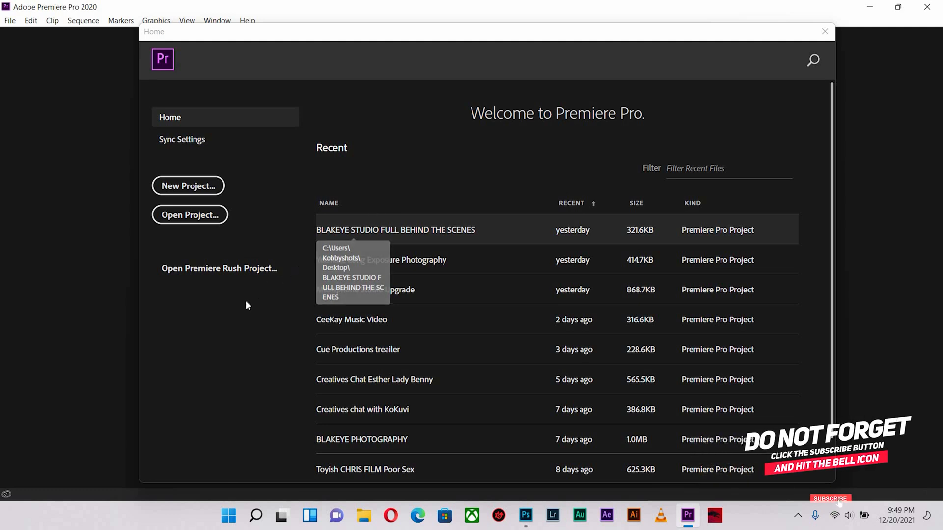
- Start a new project and name it Kobbyshots
click(196, 187)
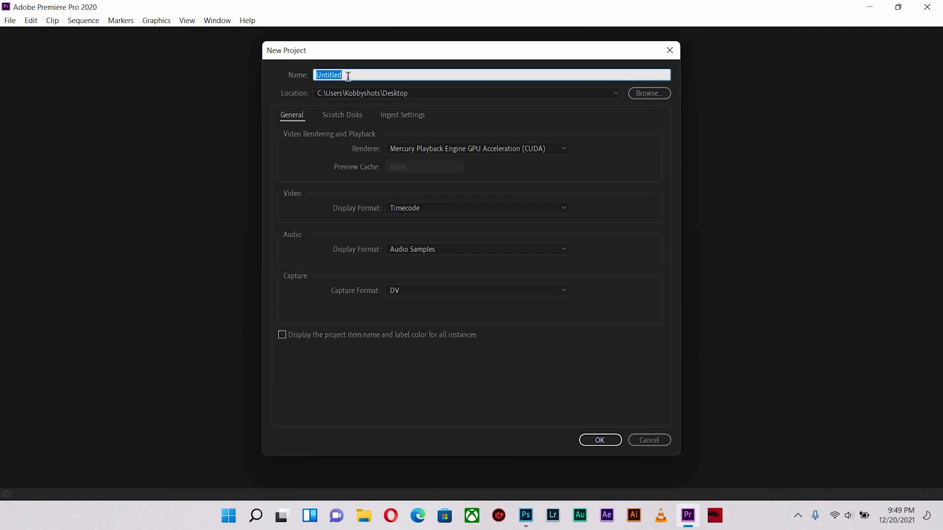
key(BackSpace)
text(Kobbyshots)
- Choose the Desktop folder as the new project's save location
click(652, 93)
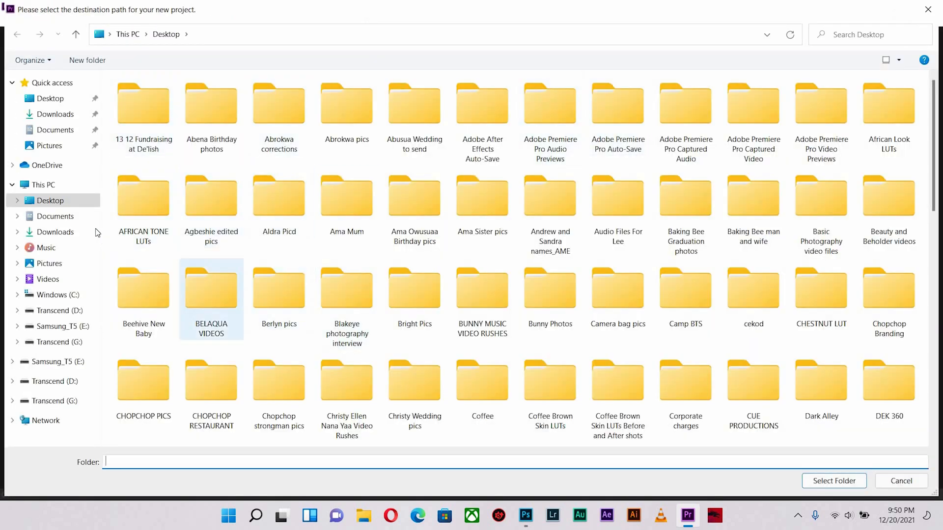
click(70, 220)
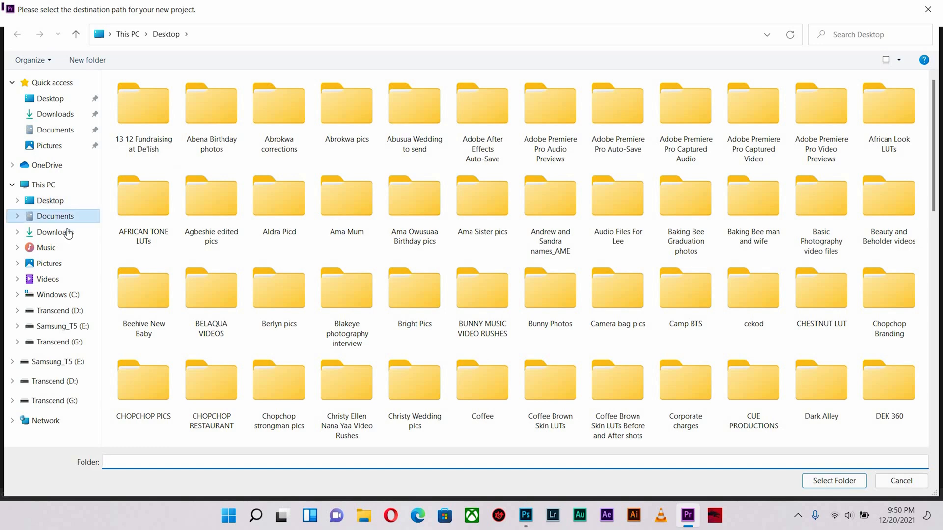
click(54, 260)
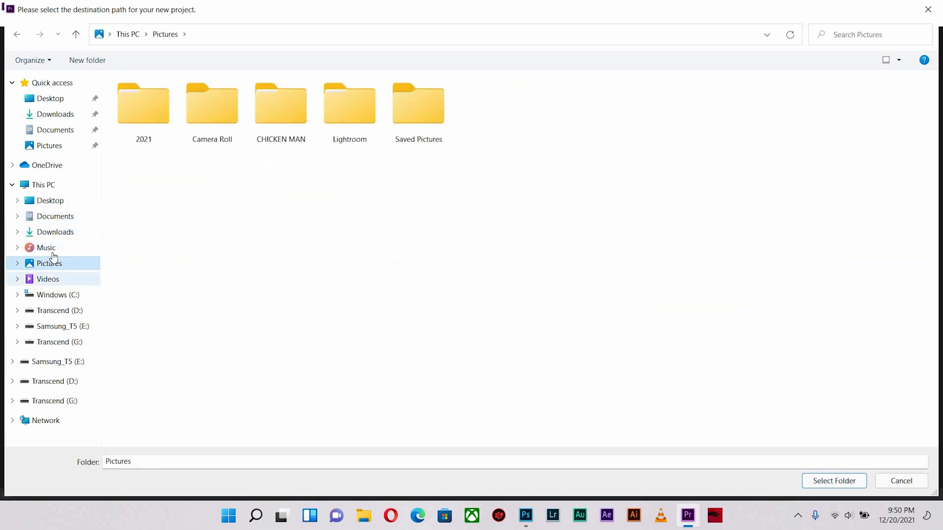
click(50, 249)
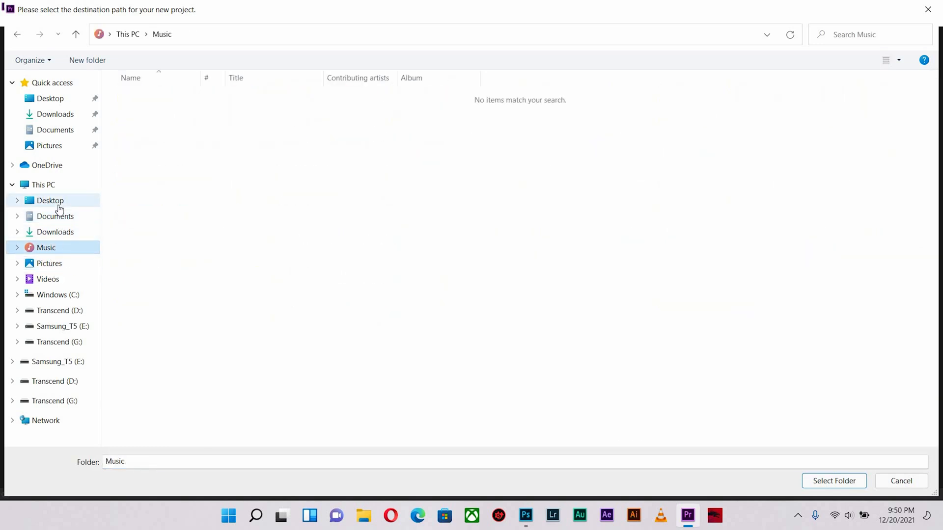
click(56, 203)
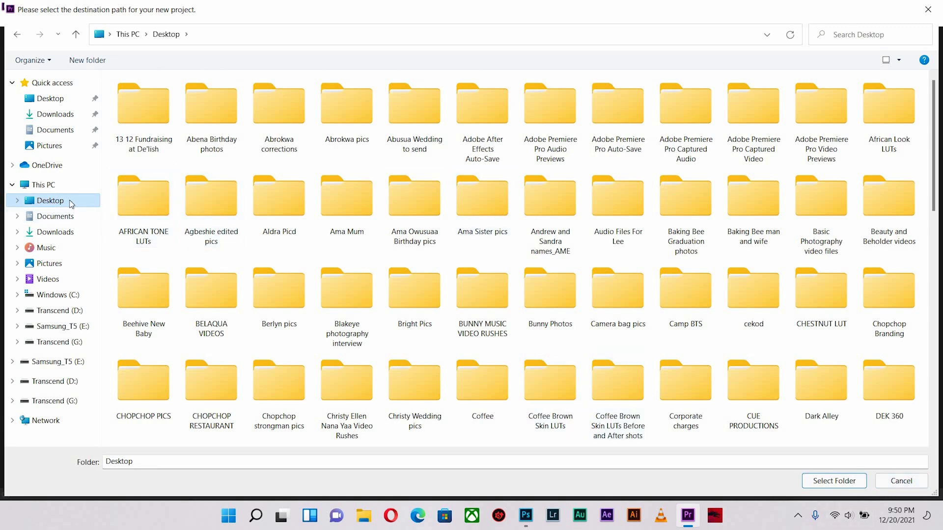
click(831, 482)
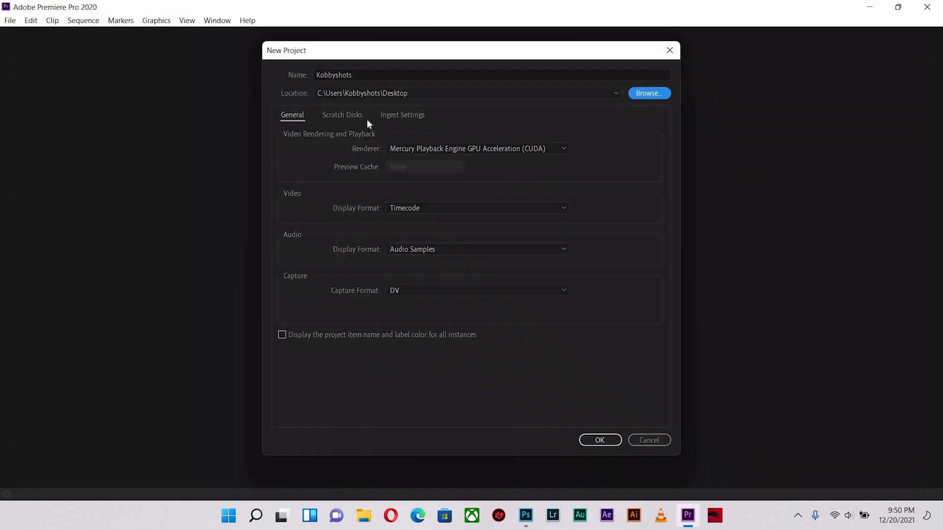
- Review the scratch disk and ingest settings of the new project
click(342, 115)
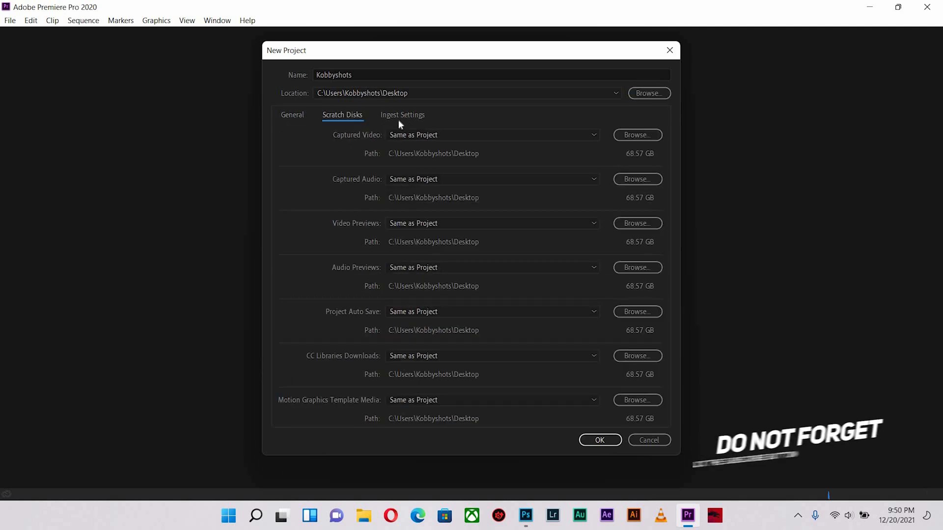
click(403, 115)
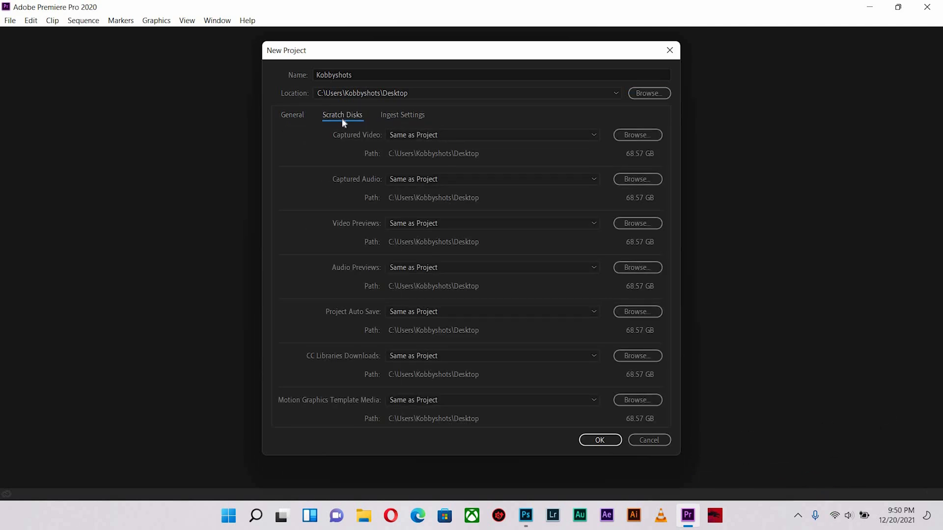
click(294, 113)
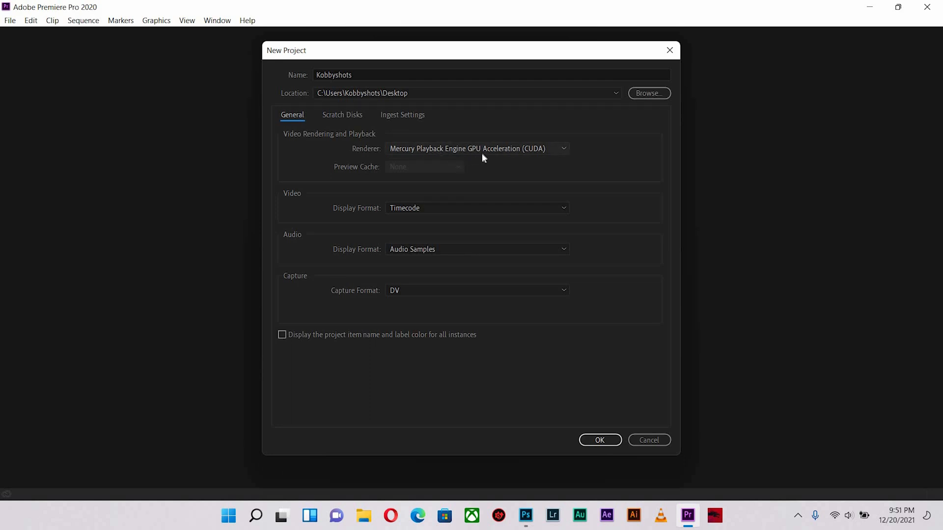
- Create the project with the Mercury Playback Engine GPU Acceleration (CUDA) renderer, Timecode video display format and DV capture format
click(550, 149)
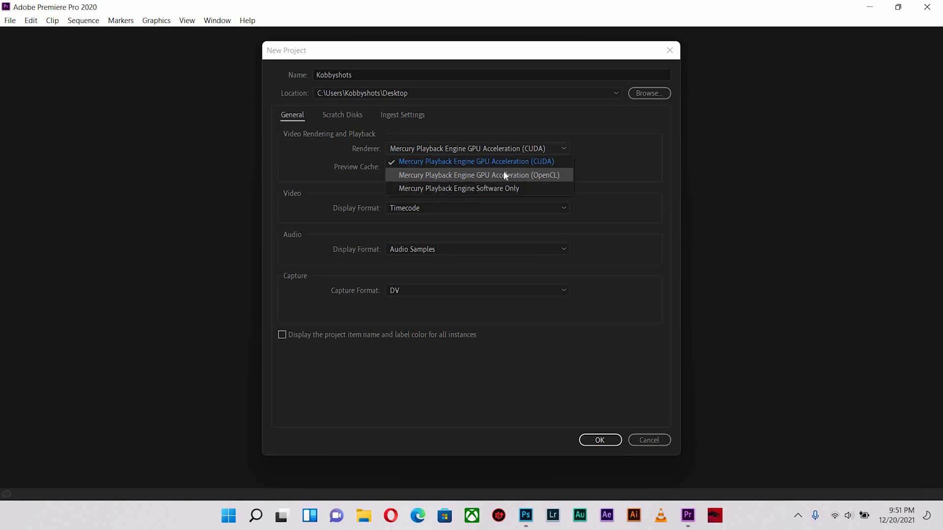
click(492, 153)
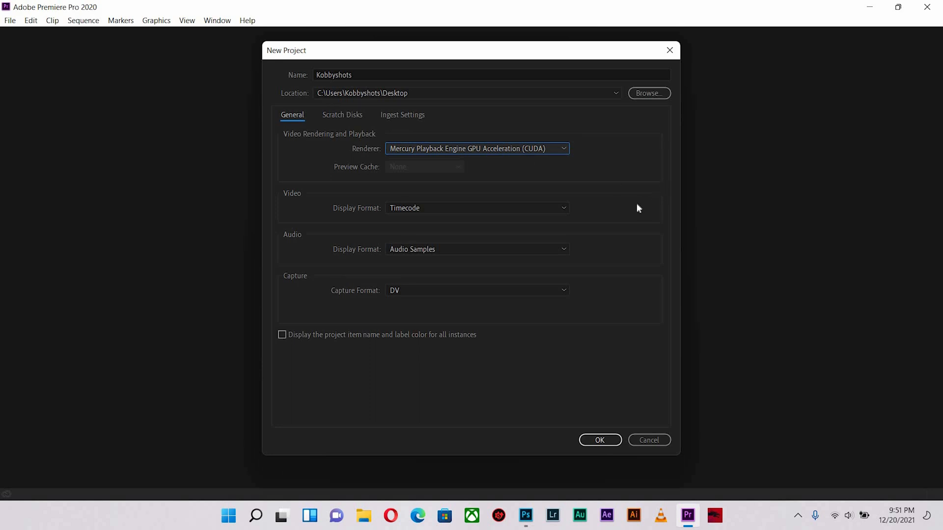
click(456, 212)
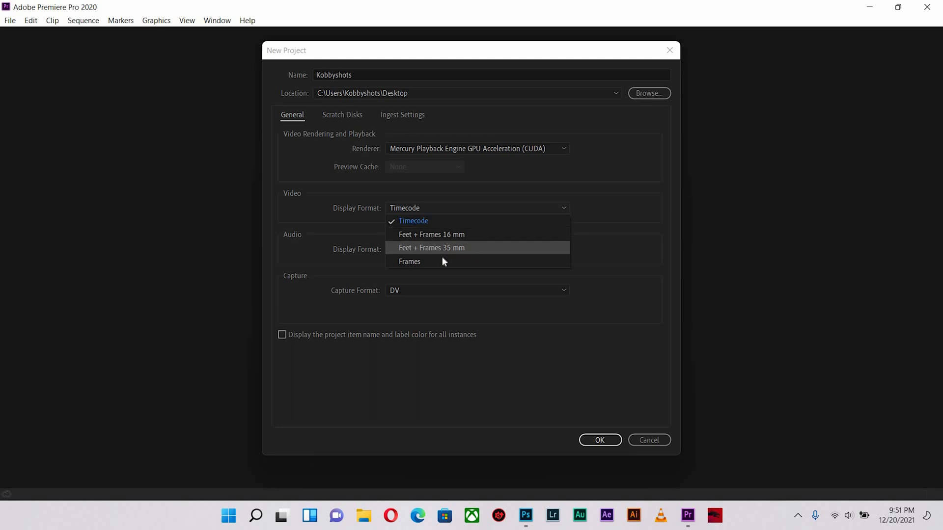
click(367, 301)
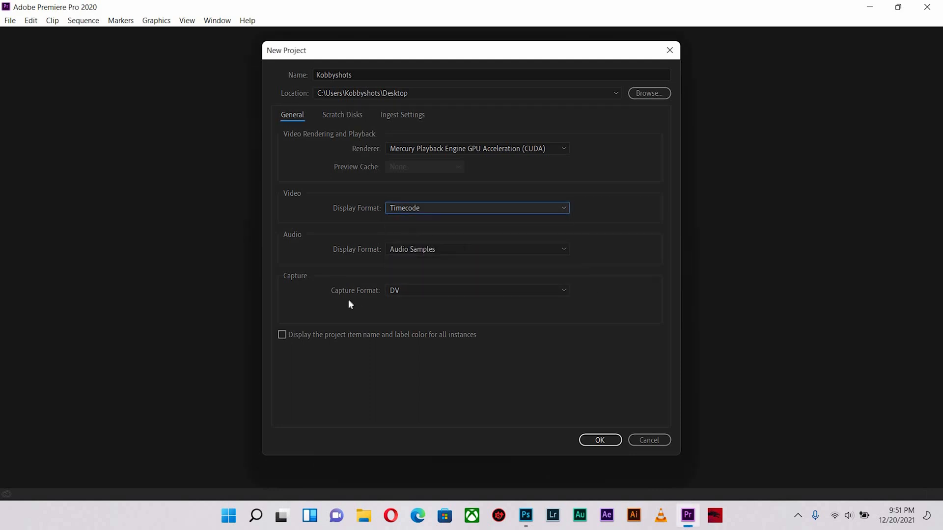
click(416, 291)
click(401, 294)
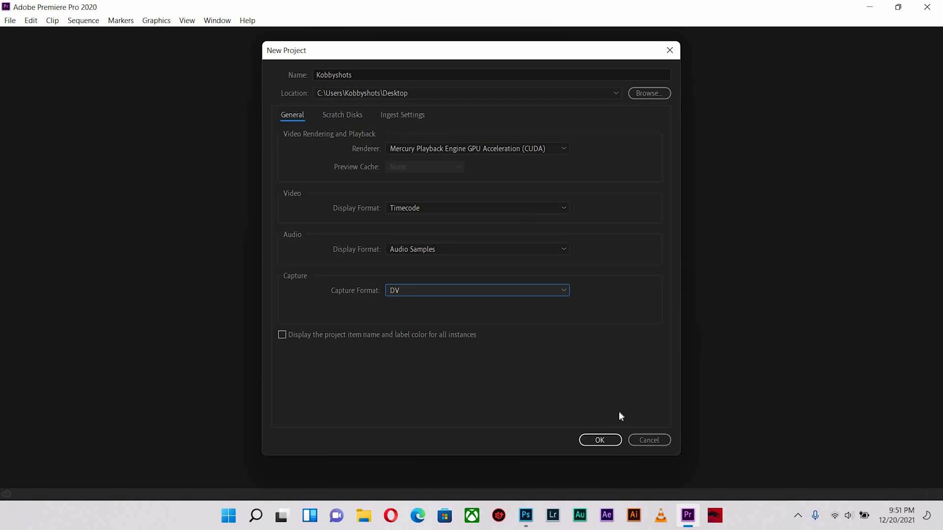
click(600, 440)
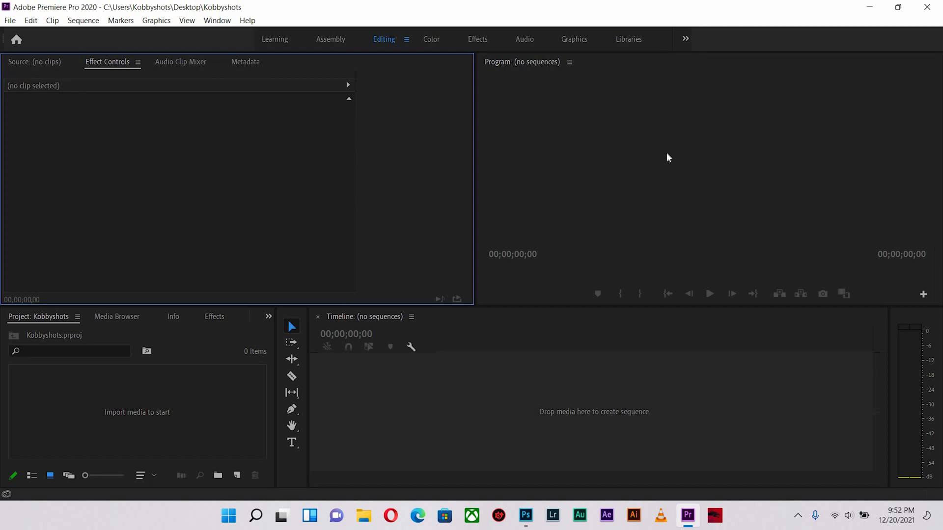
- Look over the program monitor, project media area and timeline of the empty editing workspace
click(659, 139)
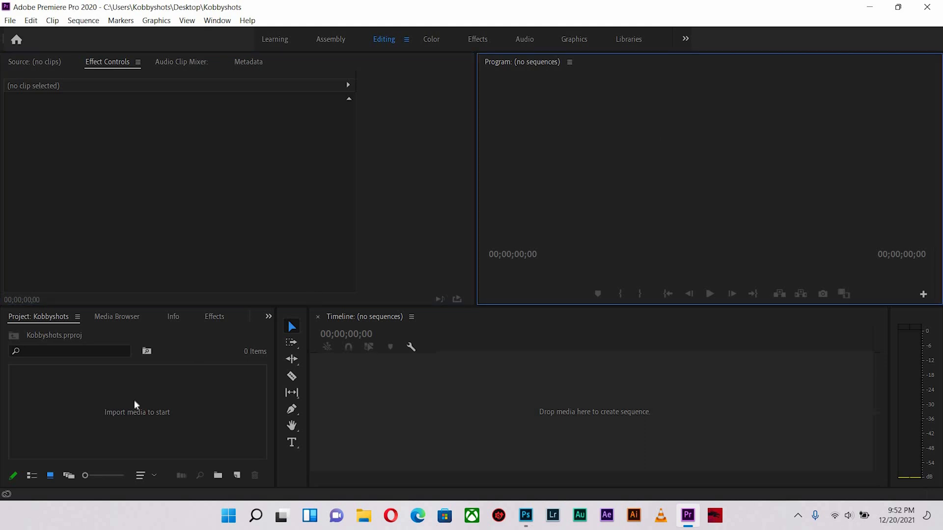
click(98, 399)
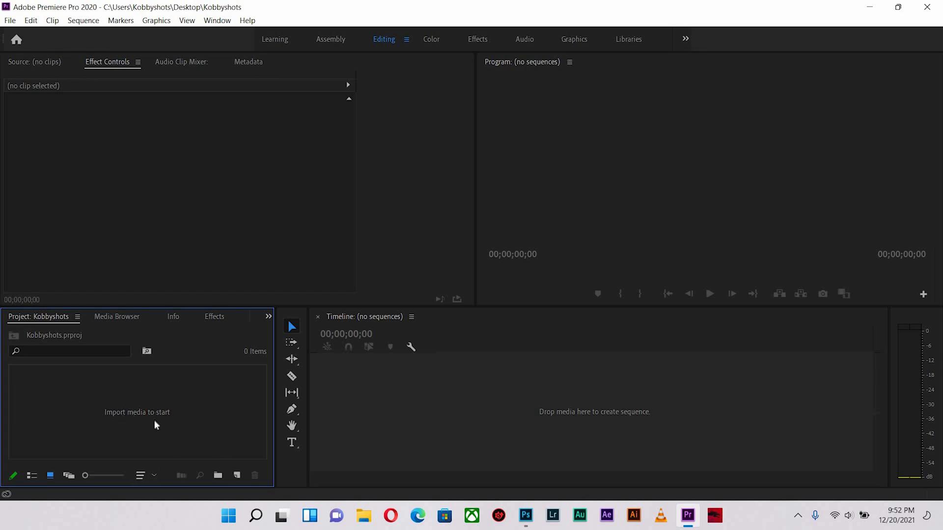
click(513, 345)
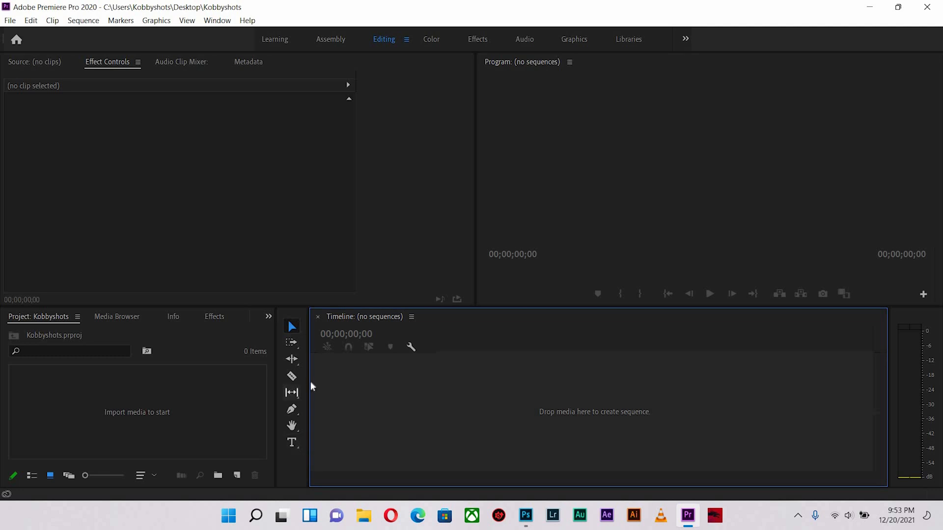
click(32, 476)
key(shift+5)
key(shift+4)
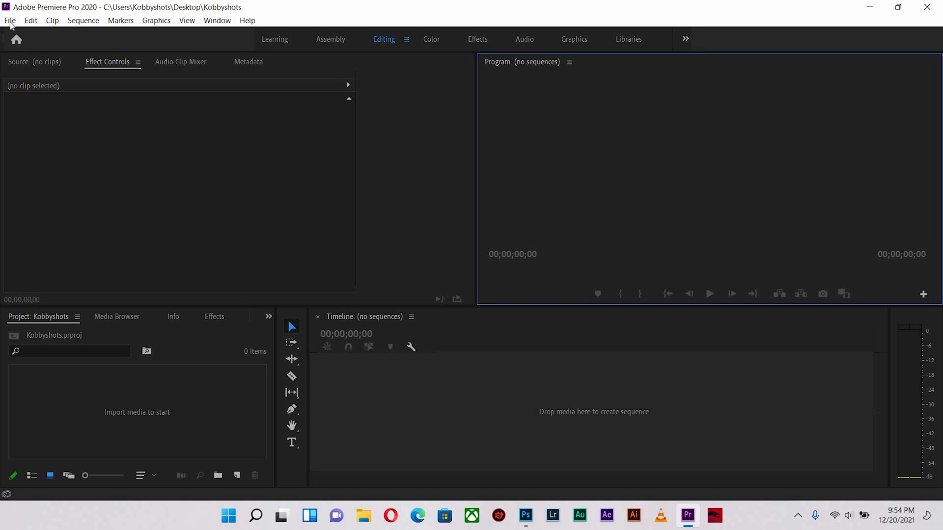
click(10, 22)
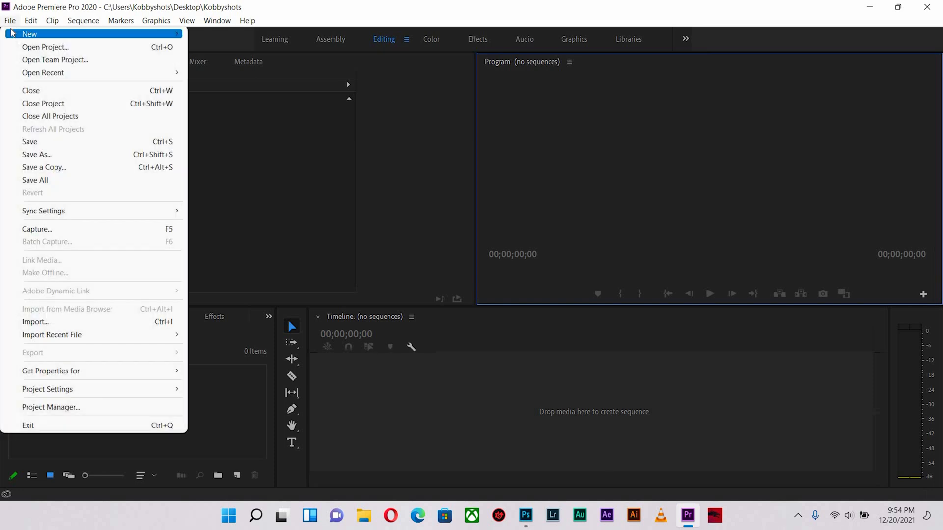
mouse_move(14, 34)
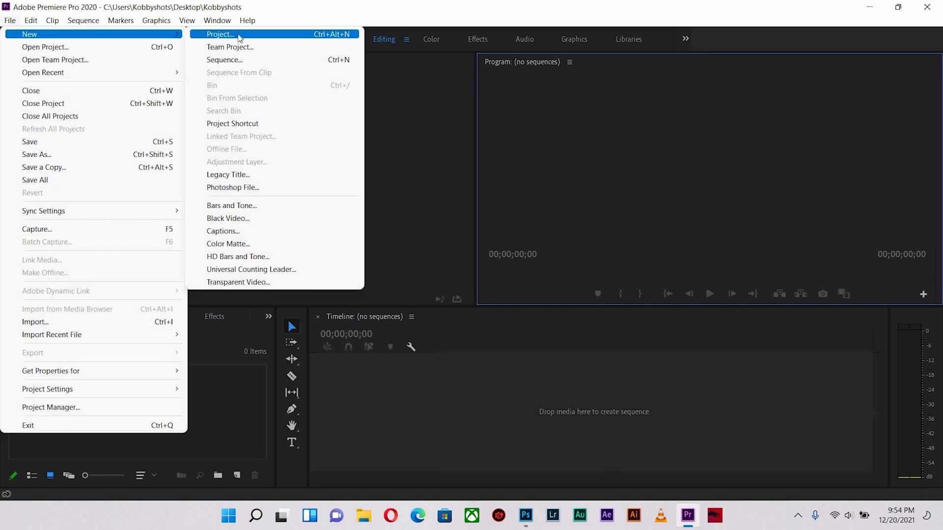
click(459, 70)
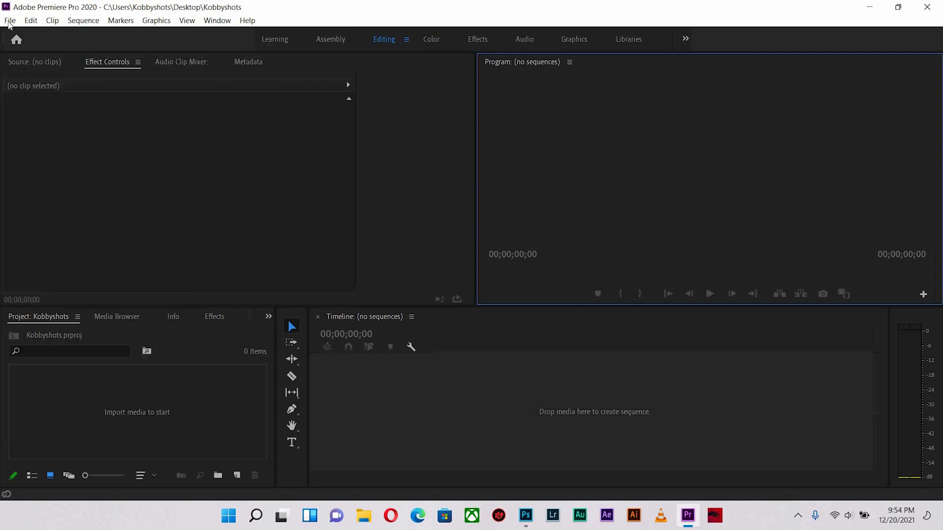
click(10, 22)
mouse_move(61, 35)
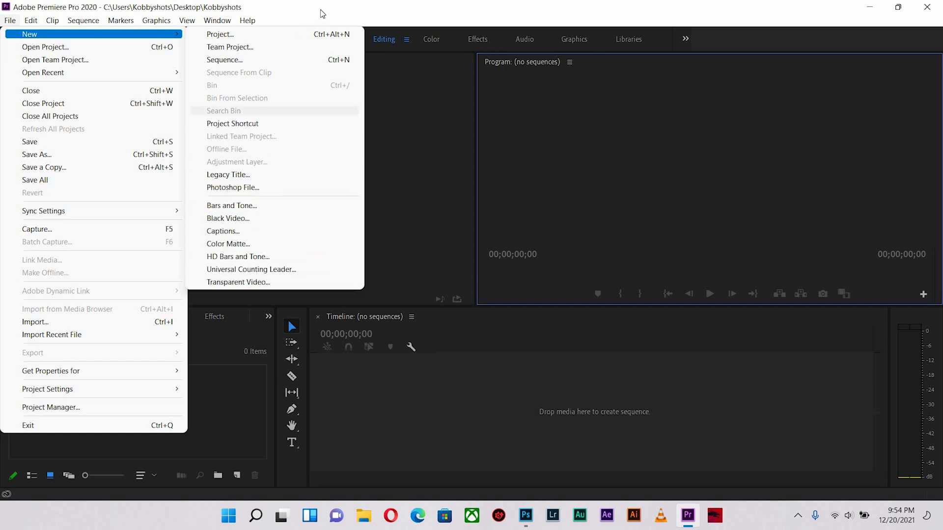
click(7, 19)
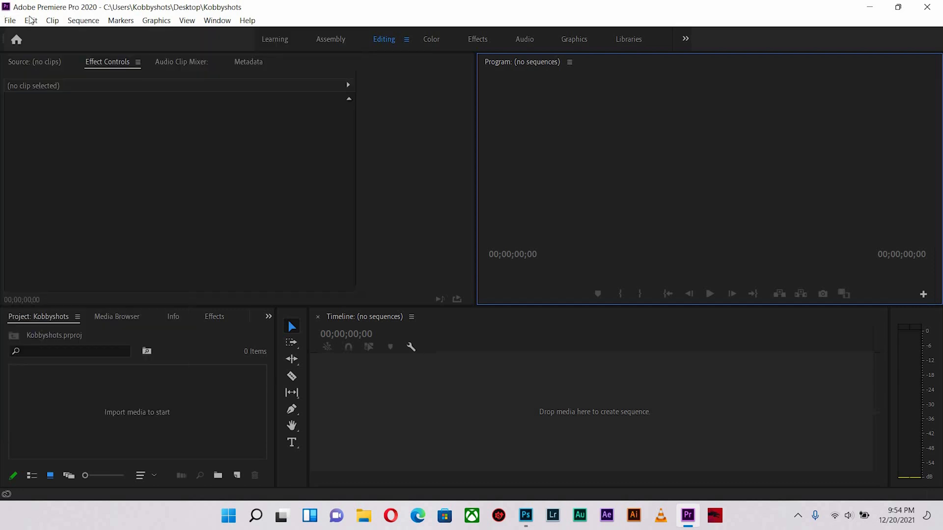
click(31, 20)
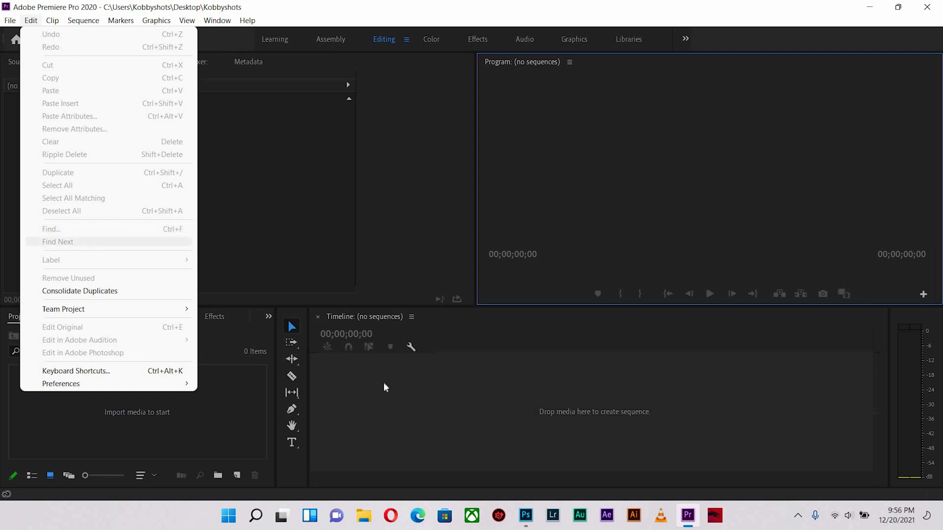
click(452, 384)
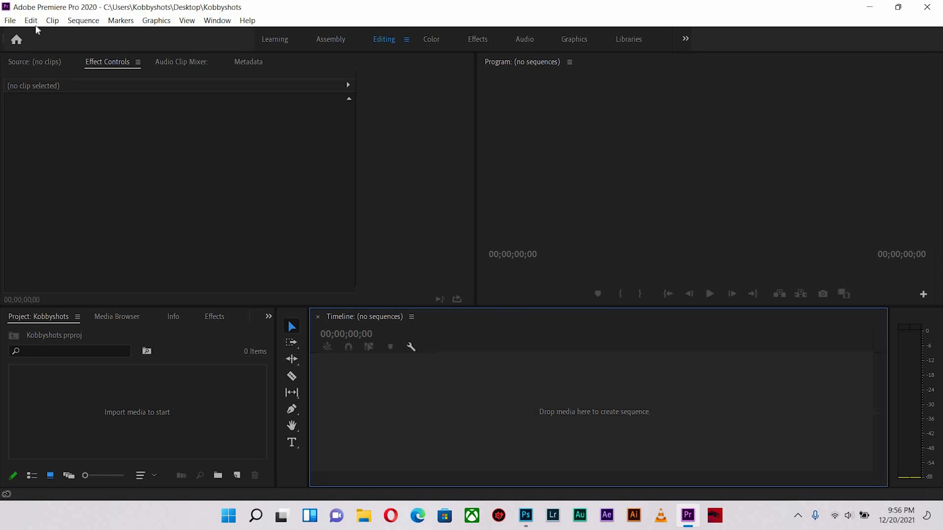
key(alt+e)
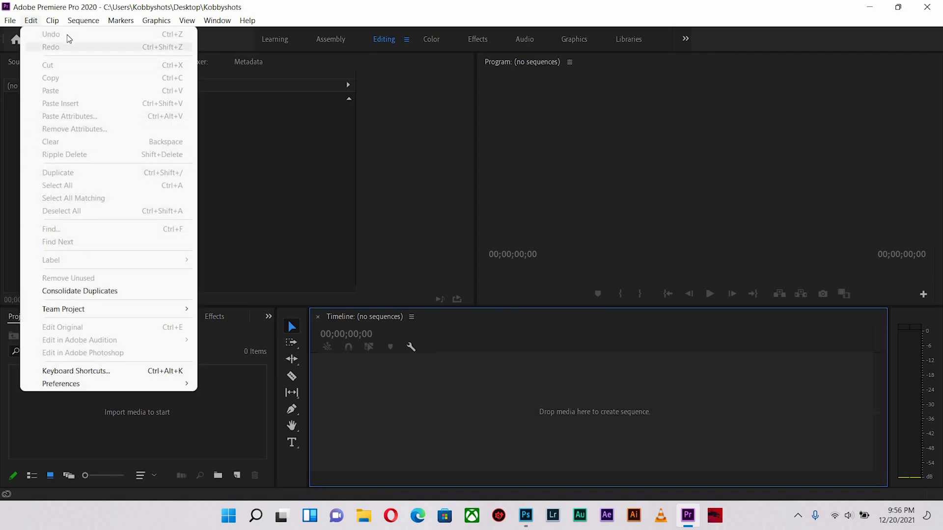
mouse_move(87, 24)
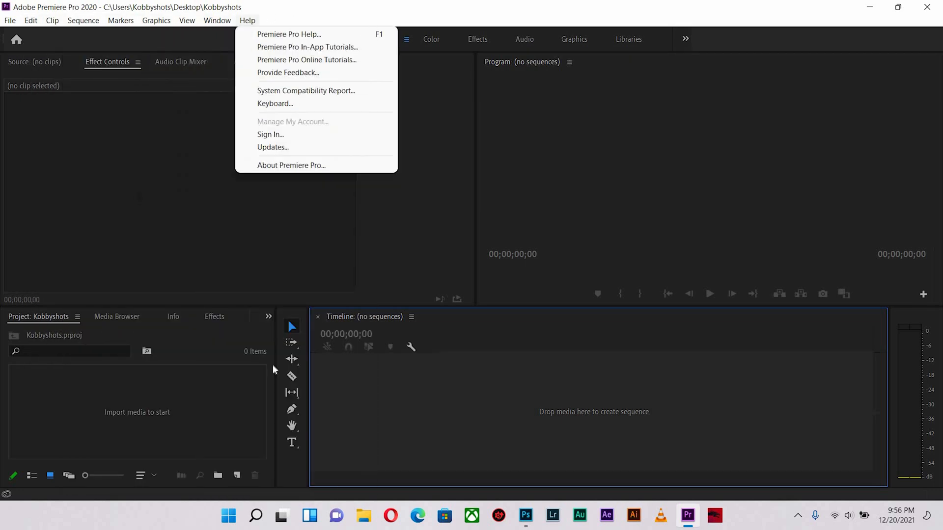
click(273, 365)
click(208, 407)
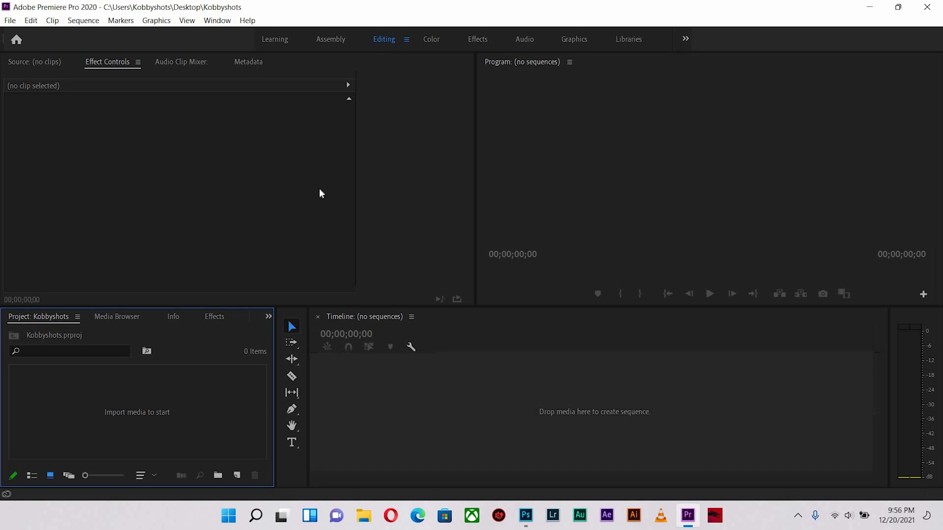
- Look through the media browser, item info, effects library and markers, and return to the project's media area
click(117, 319)
click(178, 318)
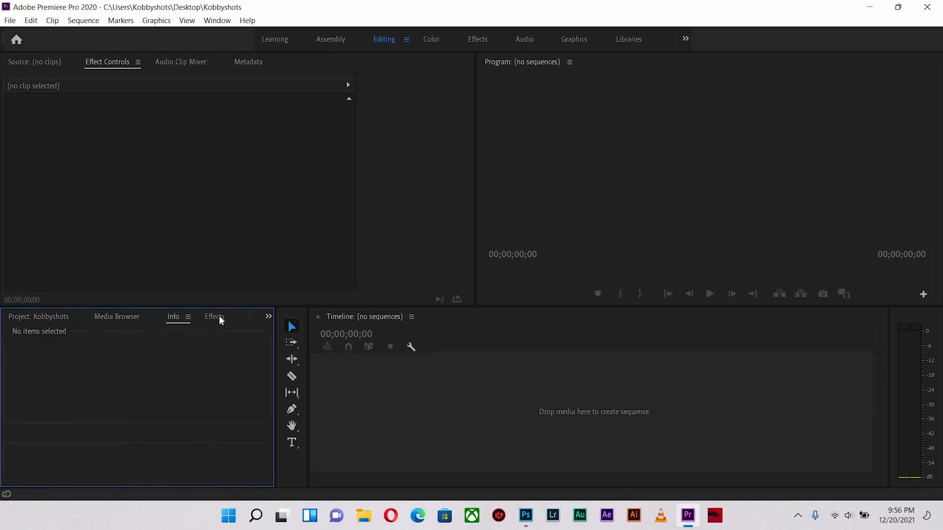
click(246, 320)
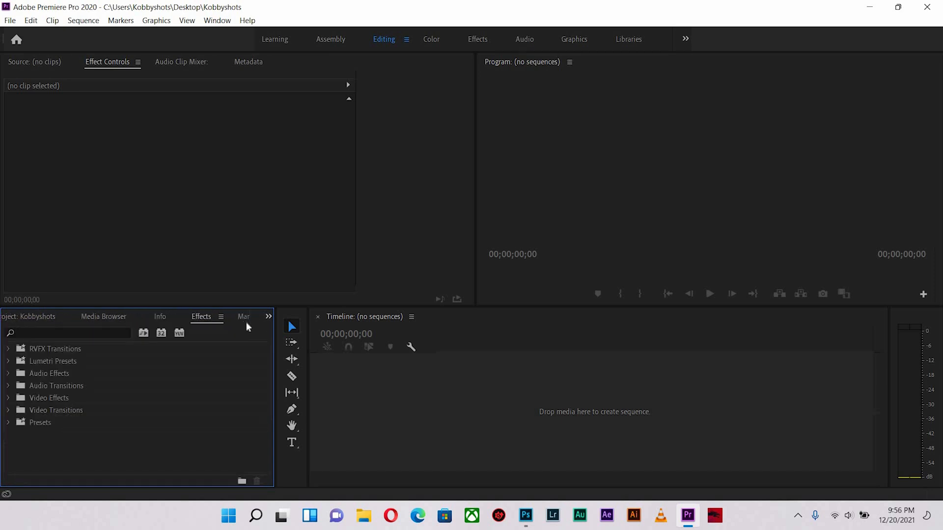
click(246, 322)
click(268, 317)
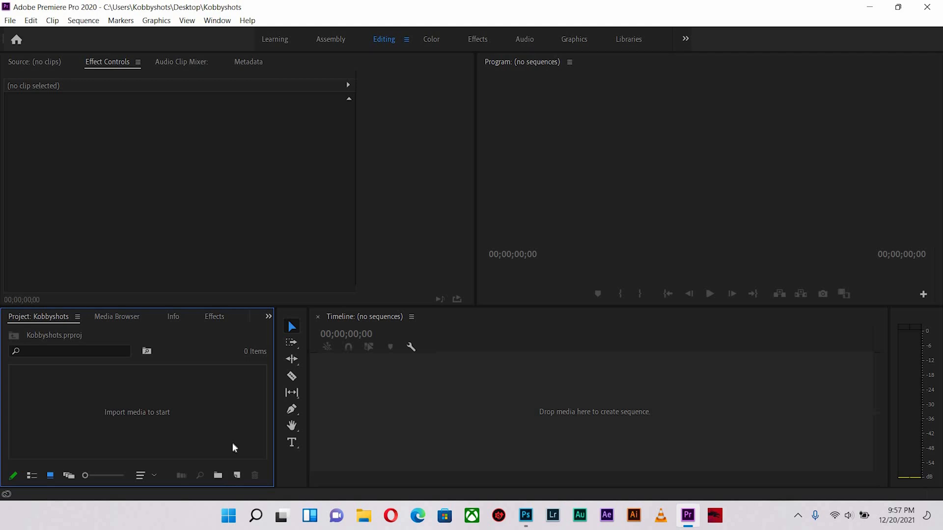
- Import all clips from the BROLLS folder inside Drink Kokuvi Rushes on the Transcend (D:) drive
click(11, 21)
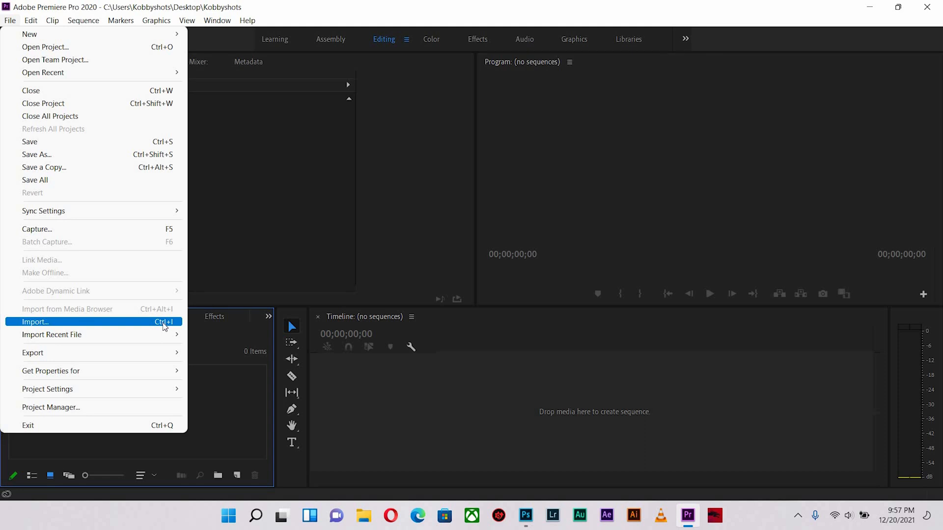
click(82, 326)
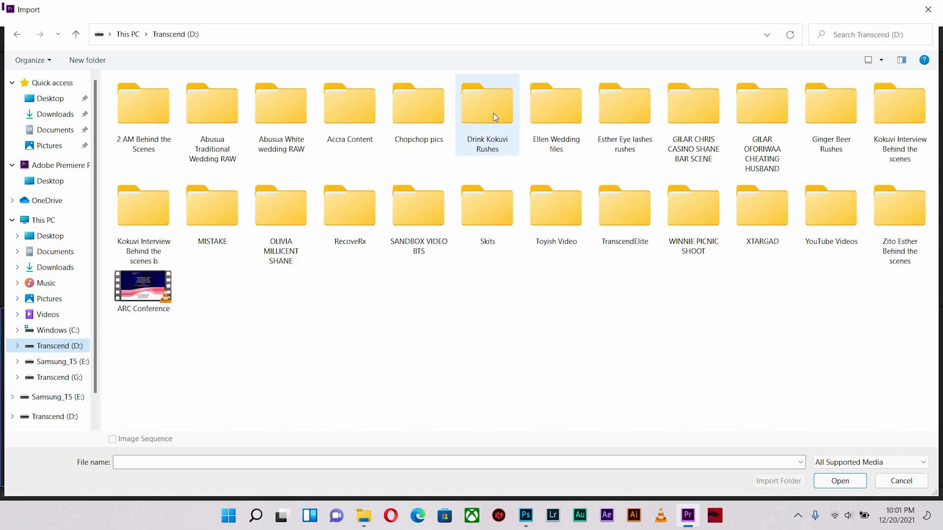
double_click(487, 115)
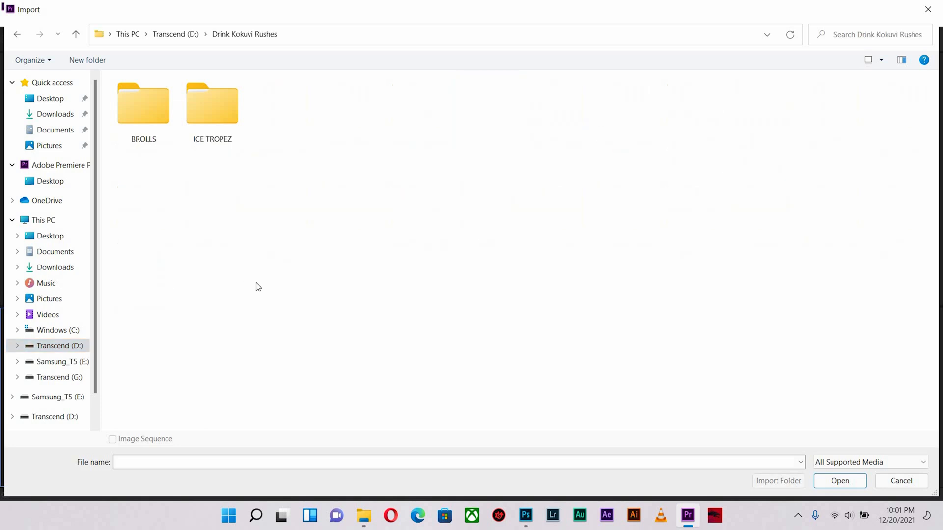
double_click(148, 115)
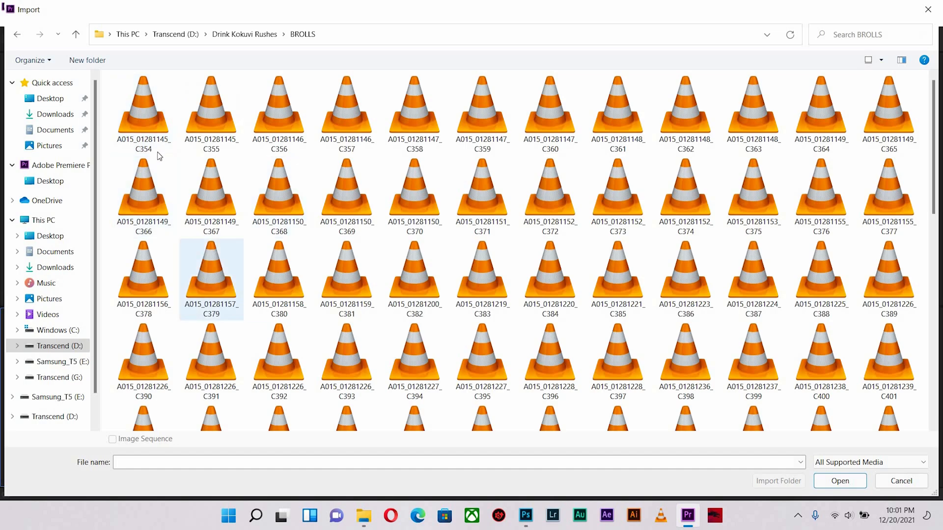
scroll(279, 212, down, 10)
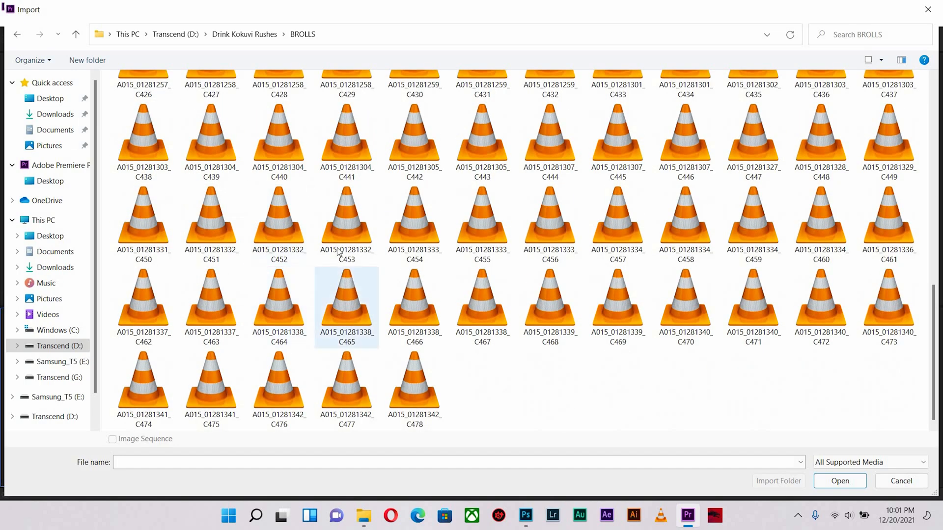
scroll(316, 280, up, 3)
scroll(442, 344, down, 3)
scroll(140, 224, up, 10)
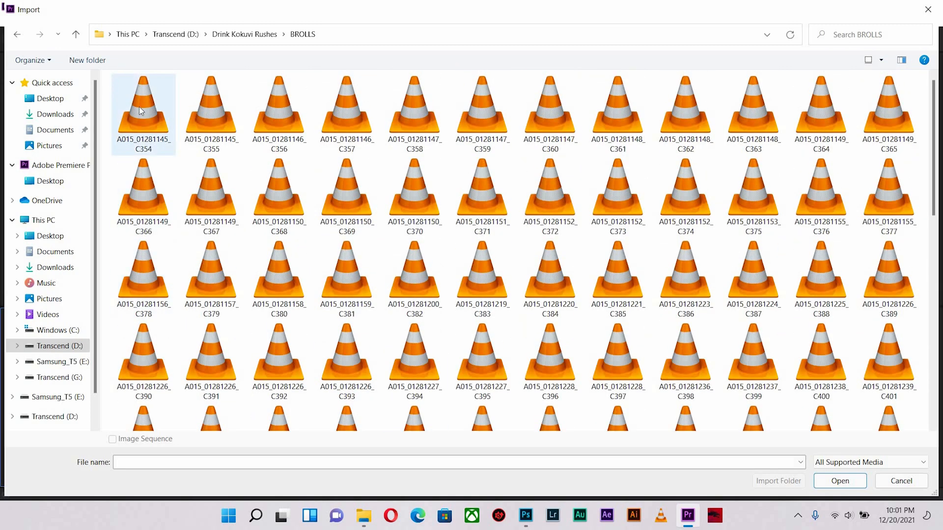
drag(109, 73, 926, 489)
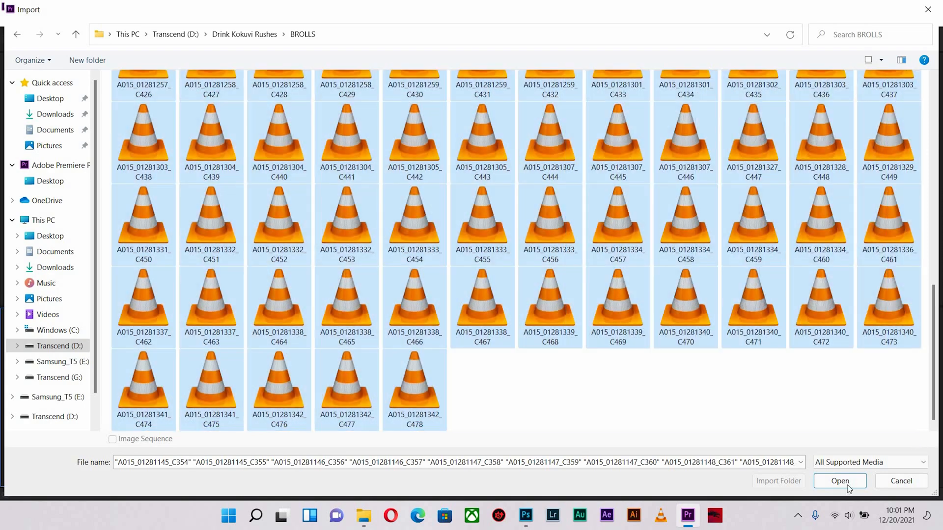
click(837, 482)
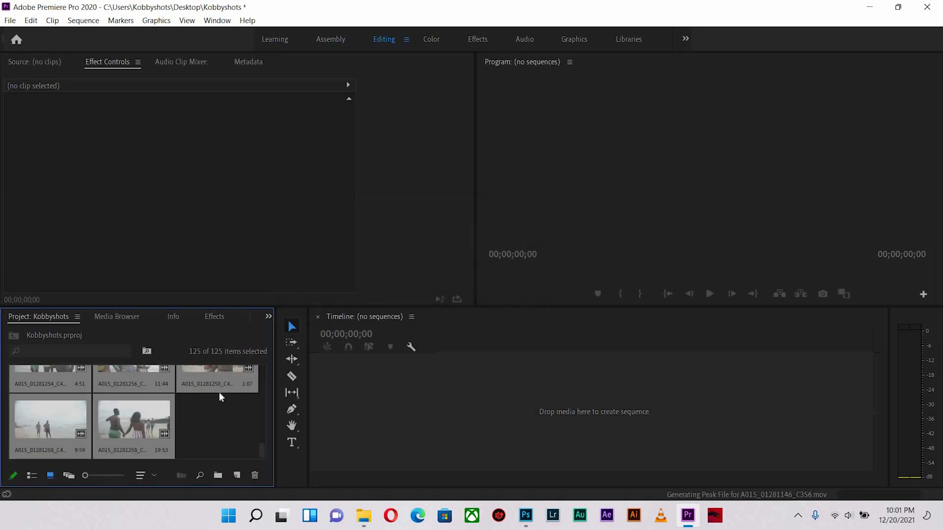
- Preview the imported clips A015_01281340_C471.mov and A015_01281307_C444.mov in the source monitor
scroll(210, 412, up, 10)
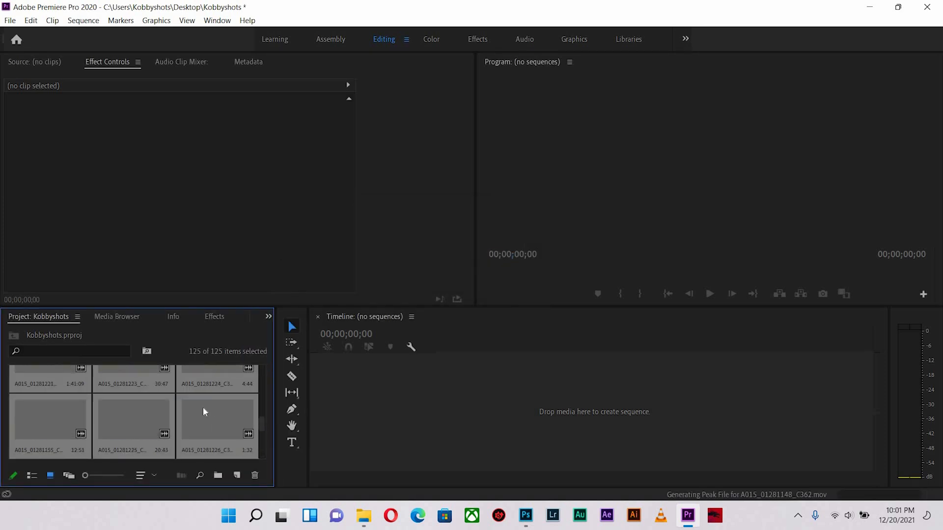
scroll(195, 408, up, 5)
click(63, 406)
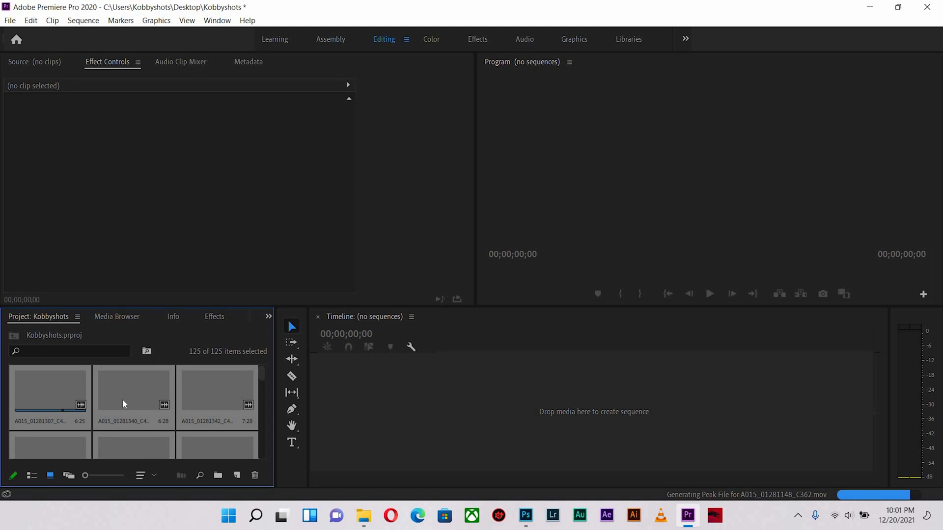
double_click(150, 394)
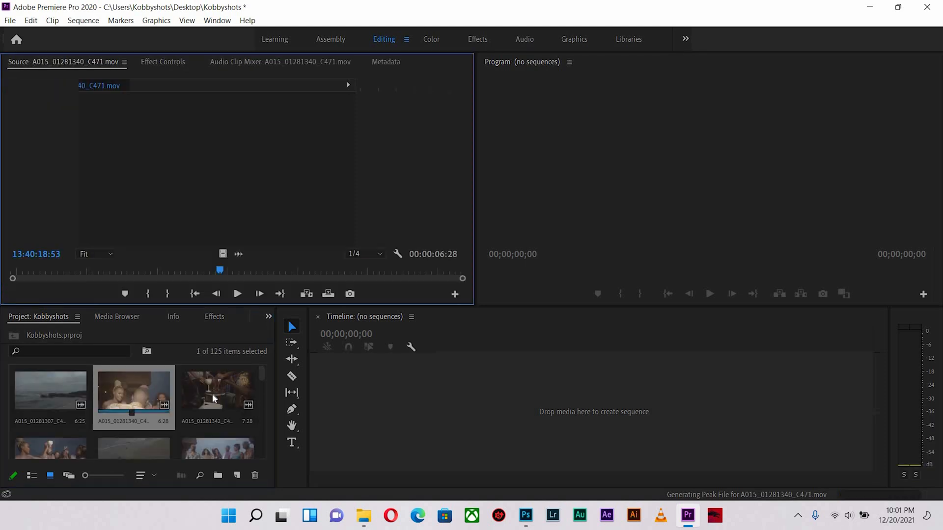
double_click(30, 401)
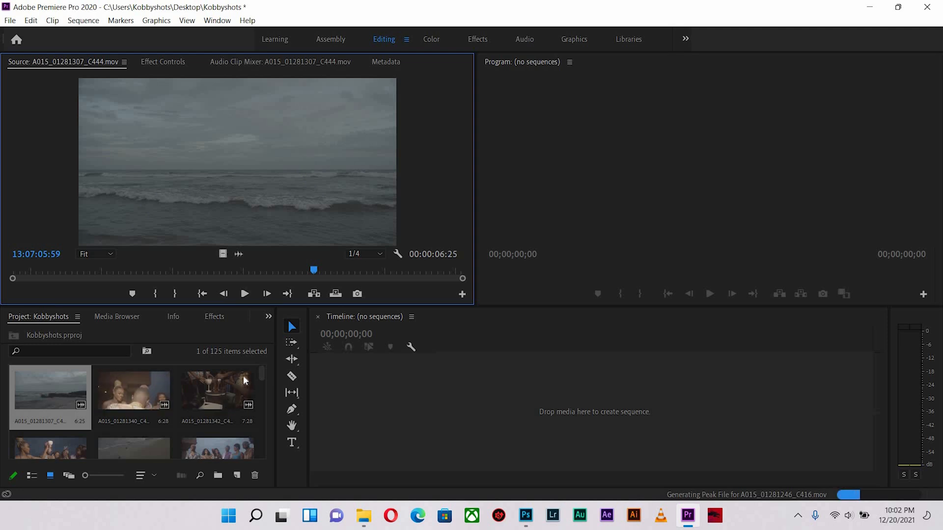
- Move all imported clips into a new bin and return to the project's root level
drag(261, 372, 267, 462)
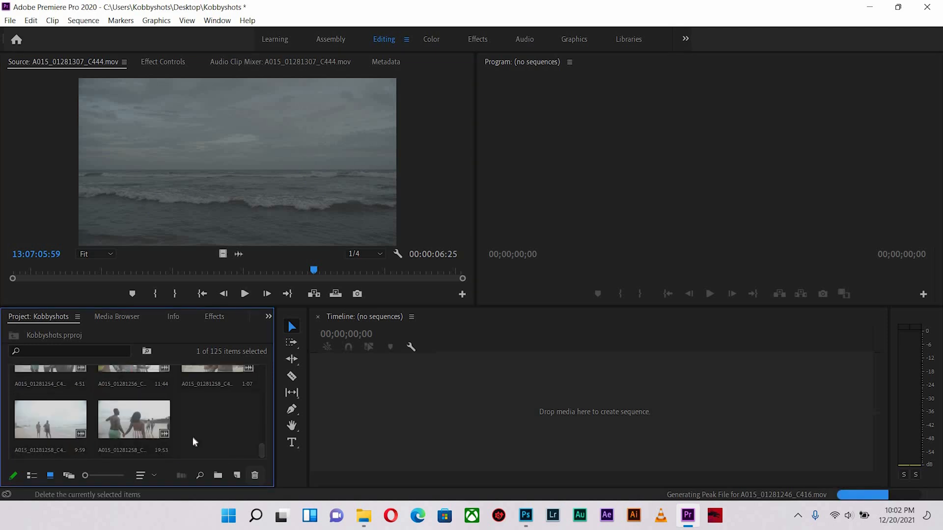
key(ctrl+a)
key(Delete)
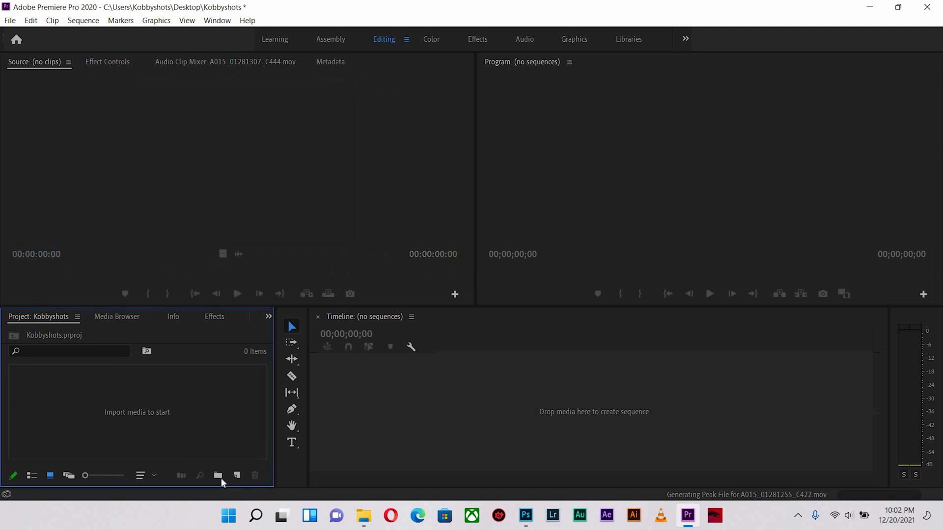
click(218, 475)
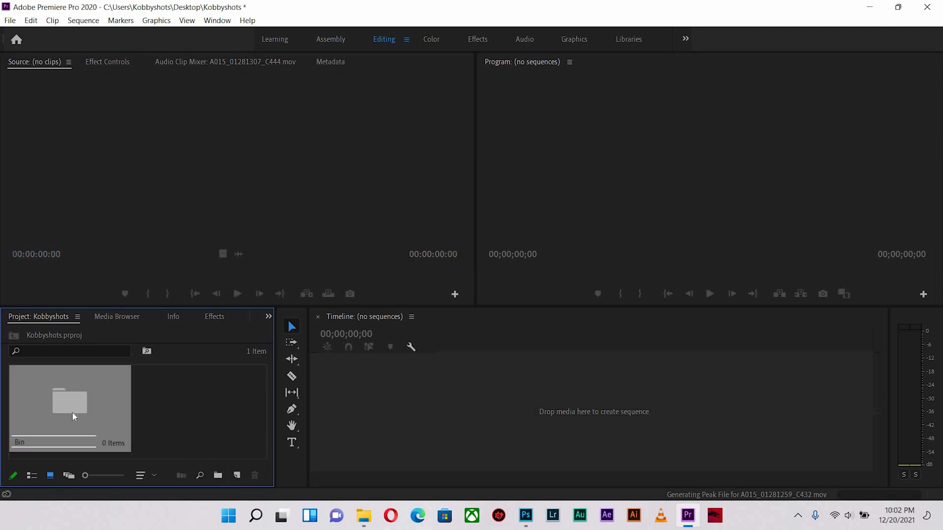
double_click(73, 412)
key(ctrl+v)
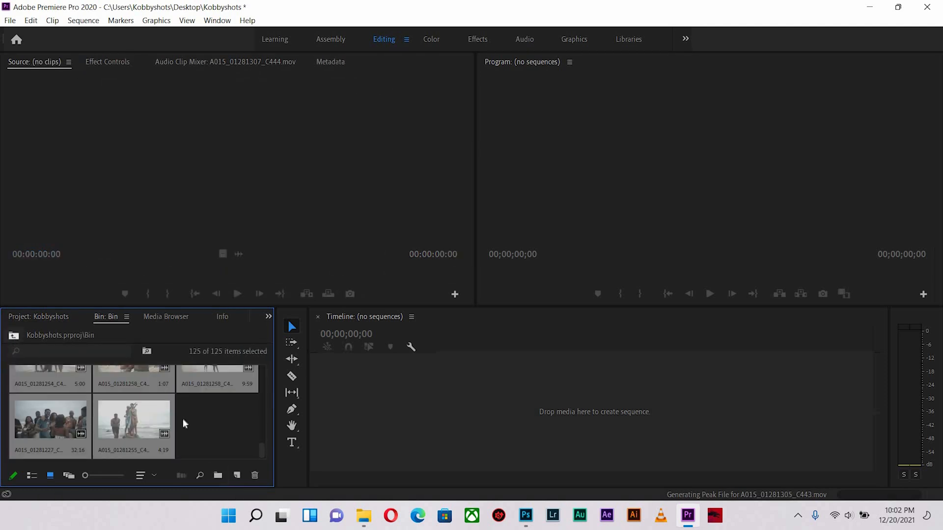
key(shift+1)
click(243, 411)
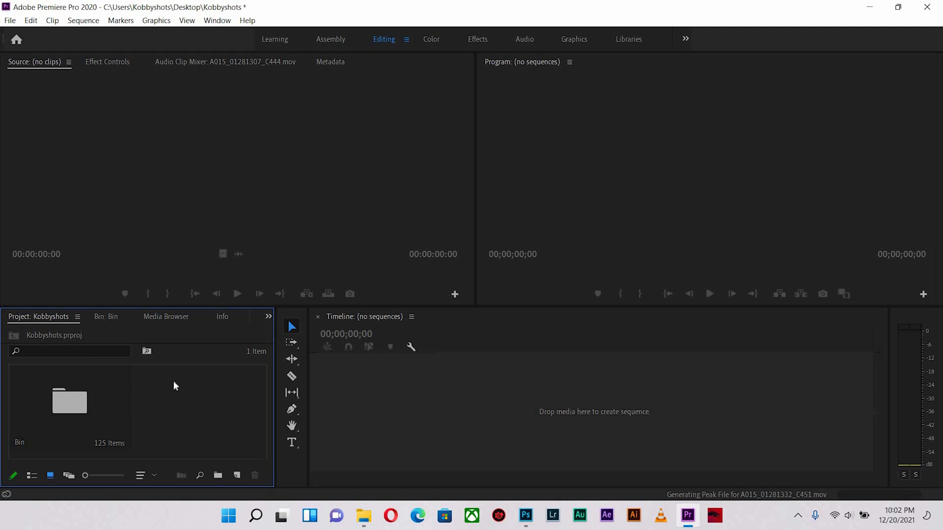
- Rename the new bin as Ice Tropez rushes
right_click(21, 442)
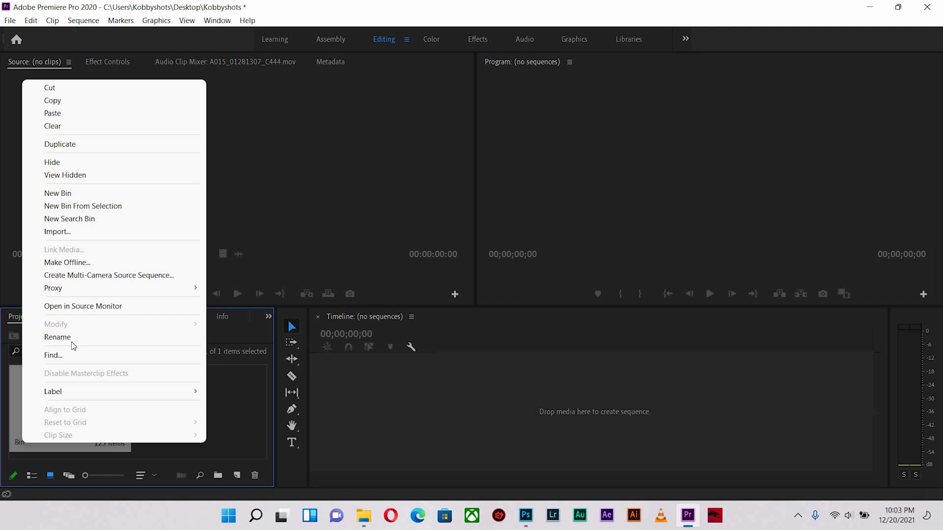
click(58, 337)
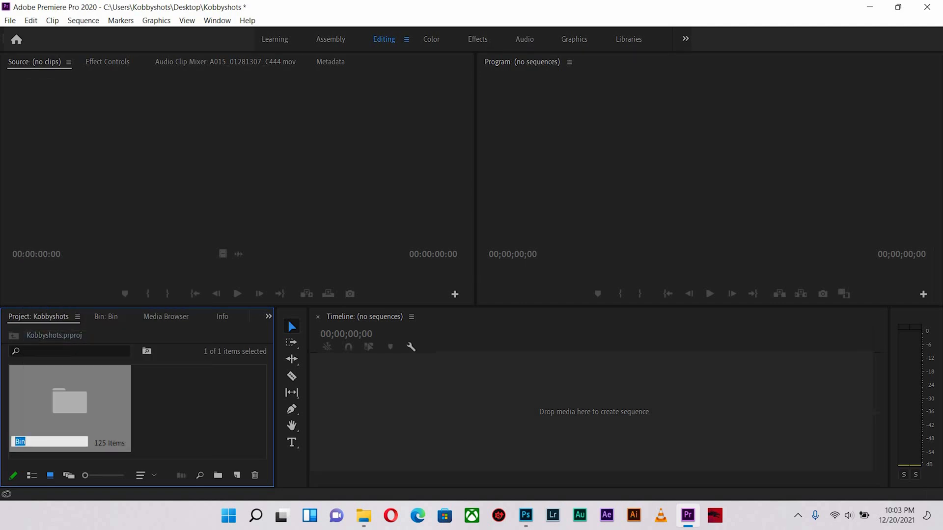
key(BackSpace)
text(Ice Tropez rushes)
key(Return)
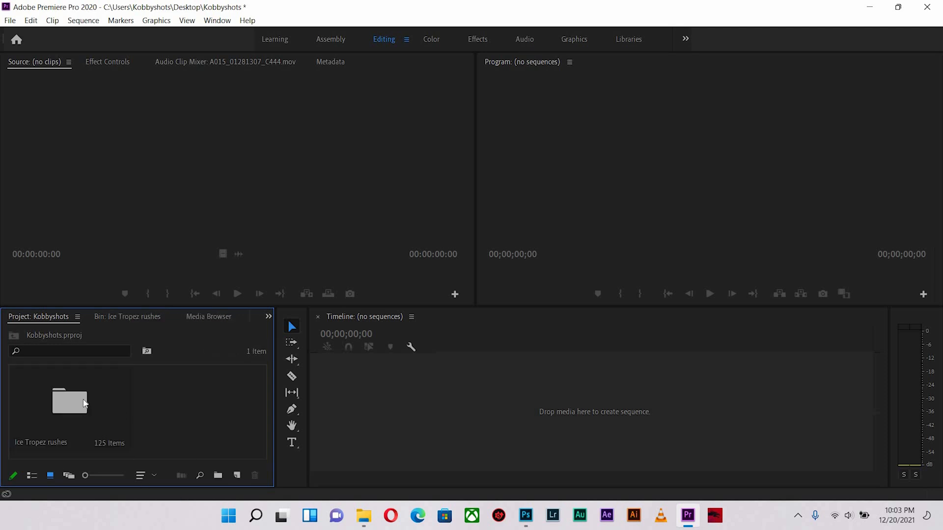
- Check the clips inside the Ice Tropez rushes bin and return to the project's root level
double_click(69, 402)
click(13, 337)
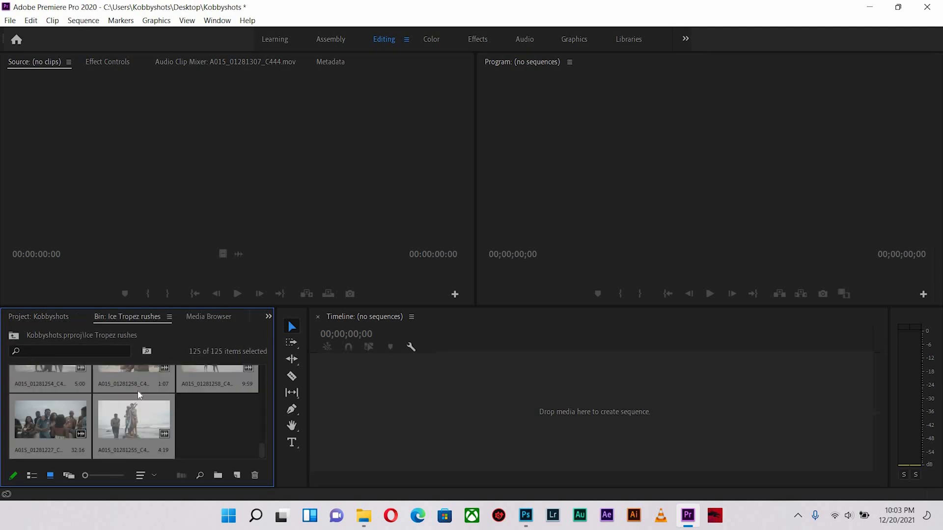
scroll(172, 417, down, 3)
key(ctrl+a)
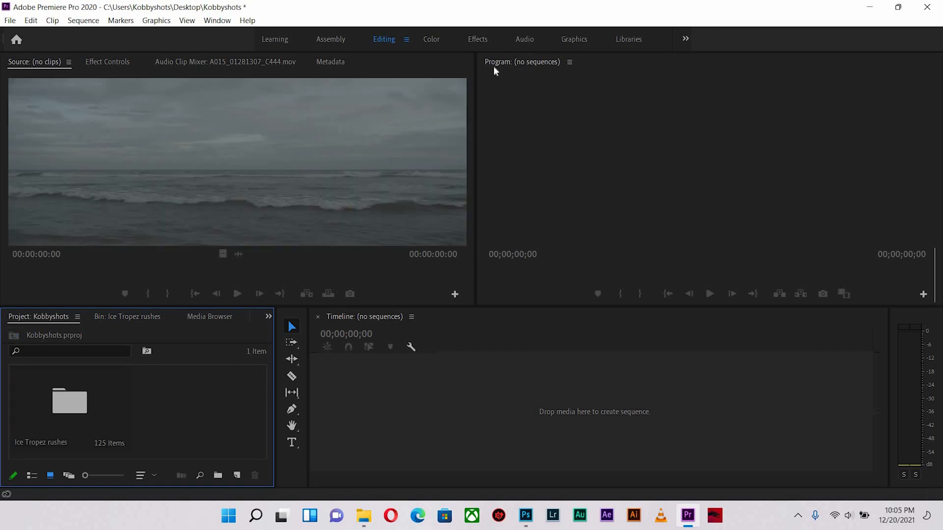
- Place the reduced editor window beside the file explorer and try to bring the BROLLS folder straight into the project
double_click(489, 7)
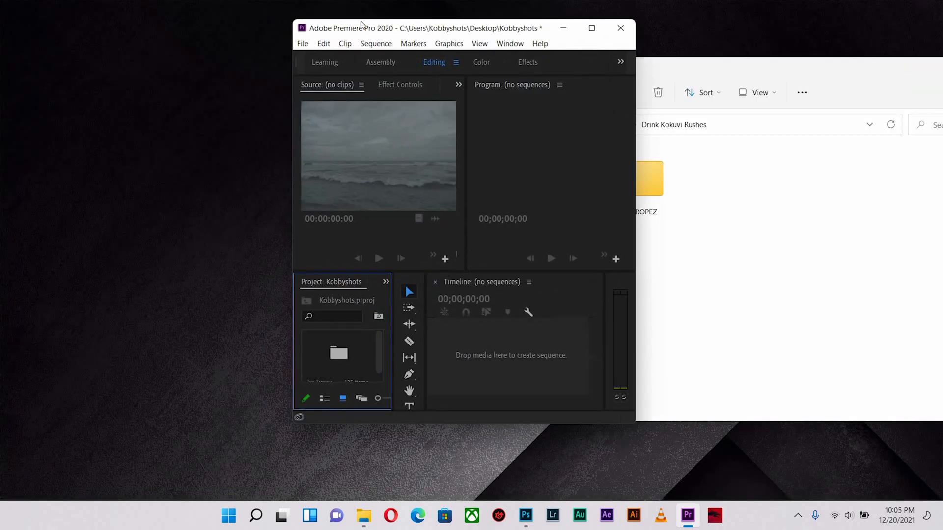
drag(364, 25, 243, 20)
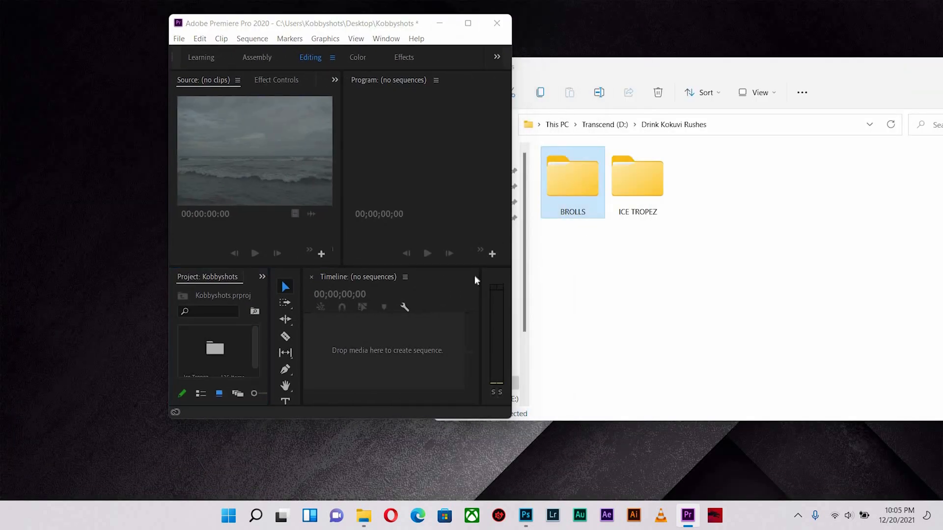
drag(569, 206, 182, 351)
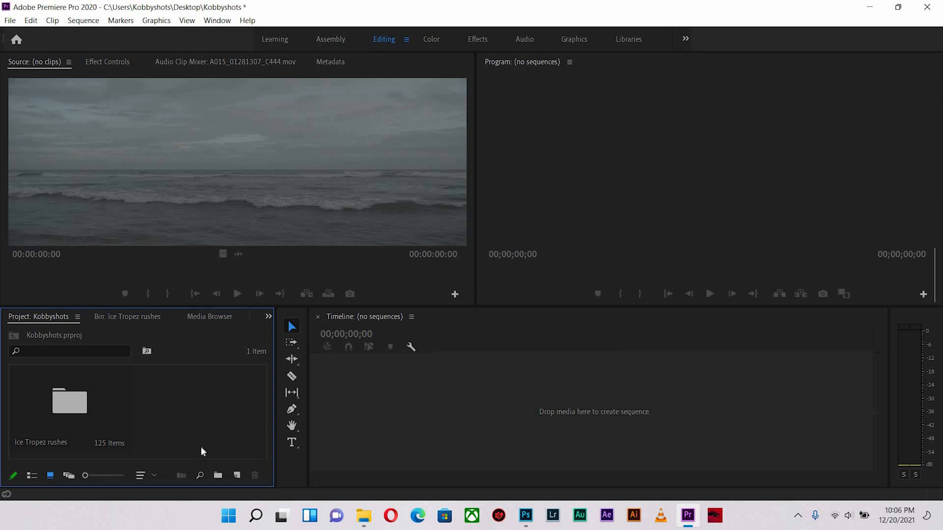
- Open the Ice Tropez rushes bin and look through the order of its clips
double_click(68, 401)
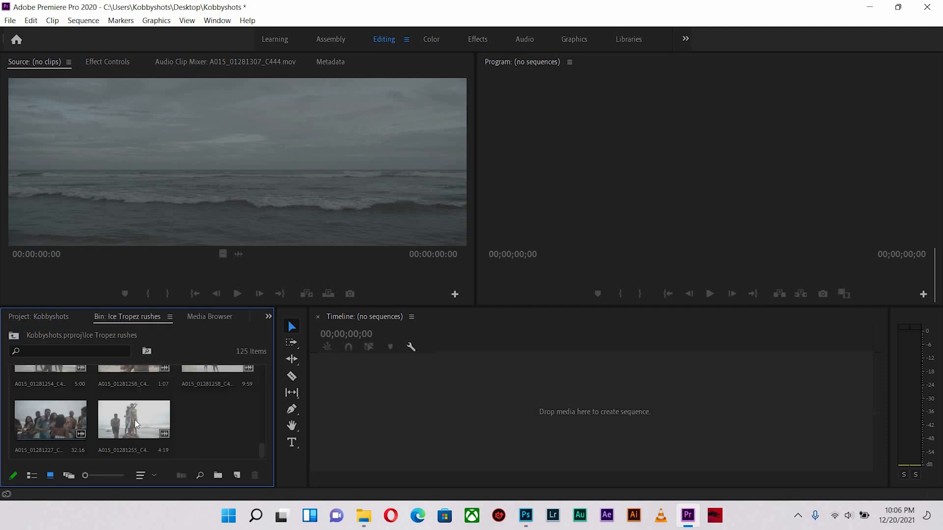
scroll(131, 420, up, 10)
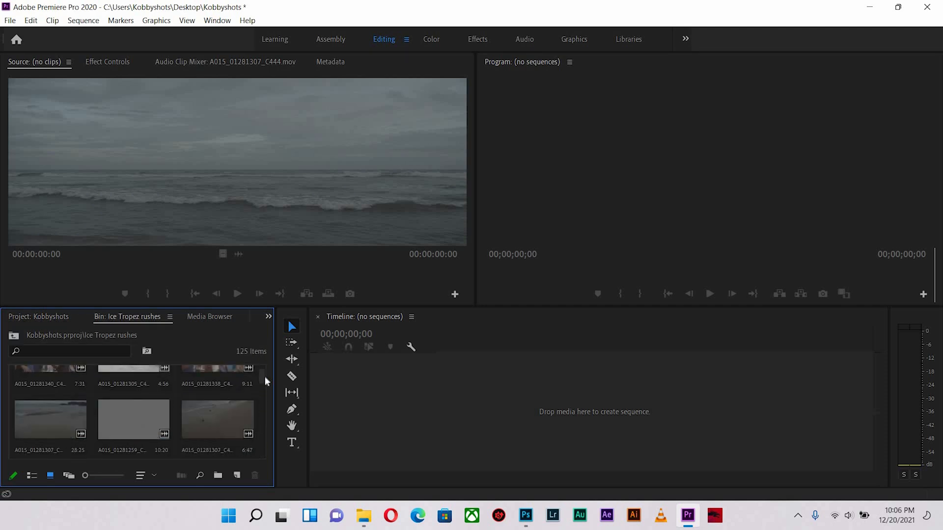
scroll(264, 377, up, 5)
scroll(263, 400, down, 10)
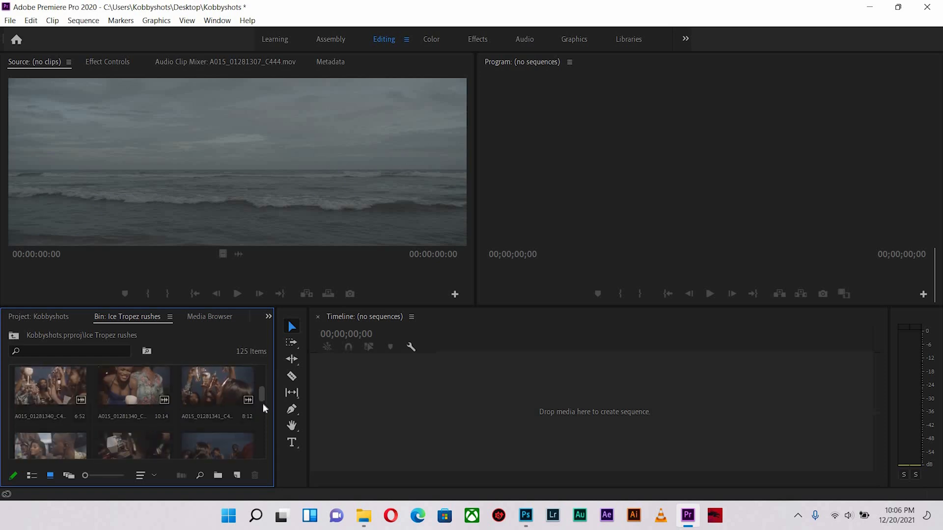
scroll(265, 452, down, 3)
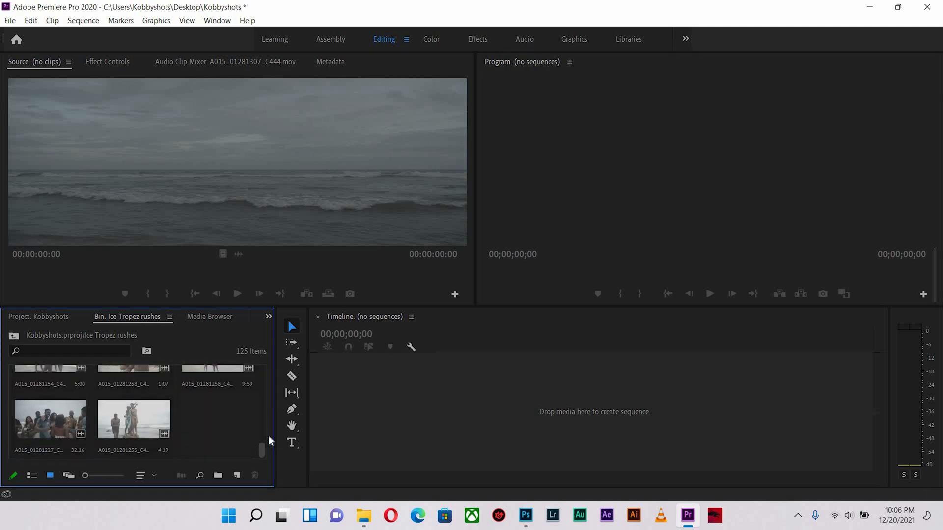
scroll(260, 377, up, 15)
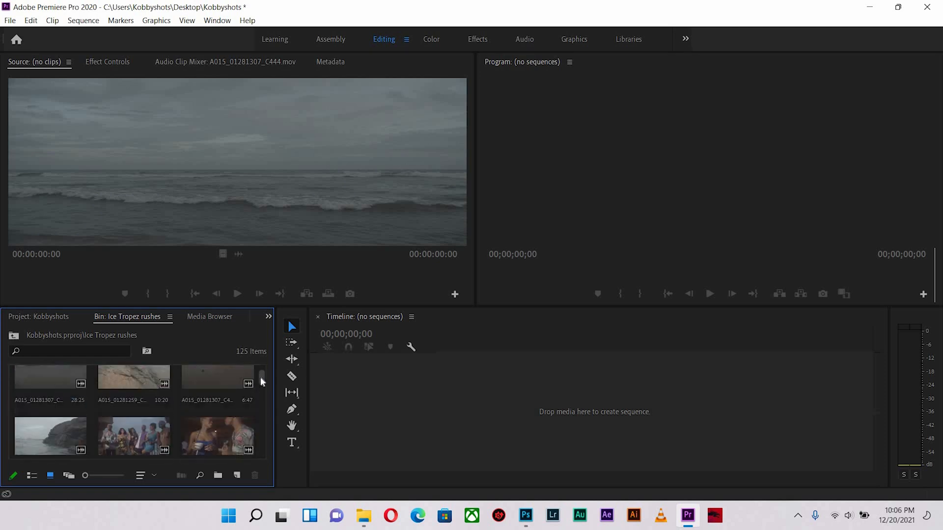
scroll(261, 375, up, 5)
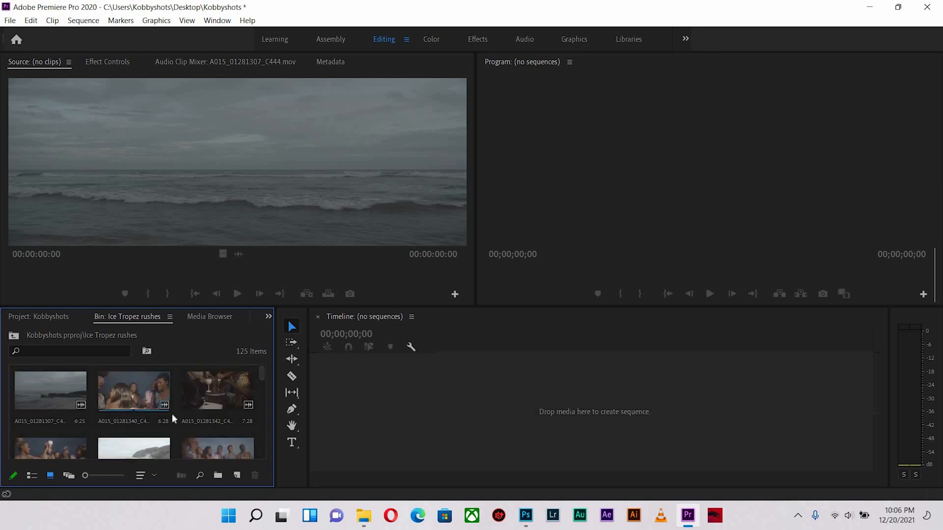
scroll(262, 377, down, 3)
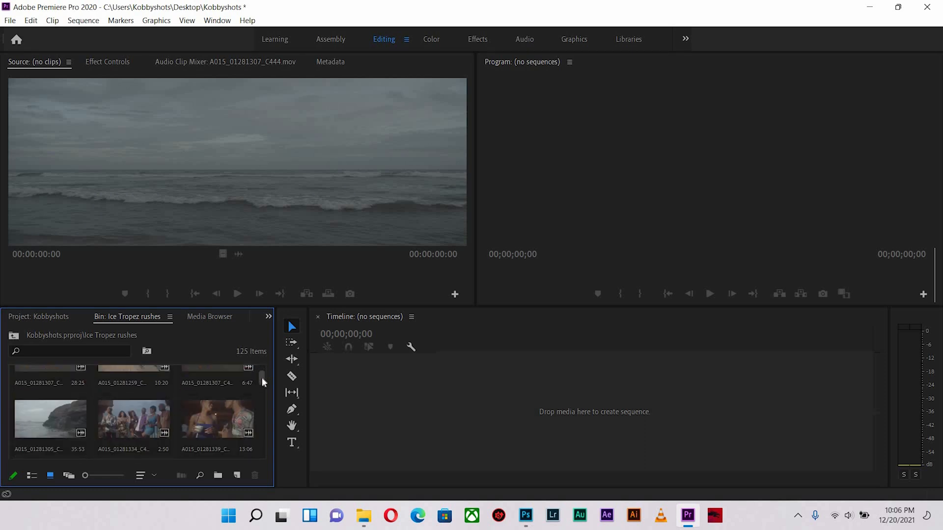
scroll(262, 387, up, 3)
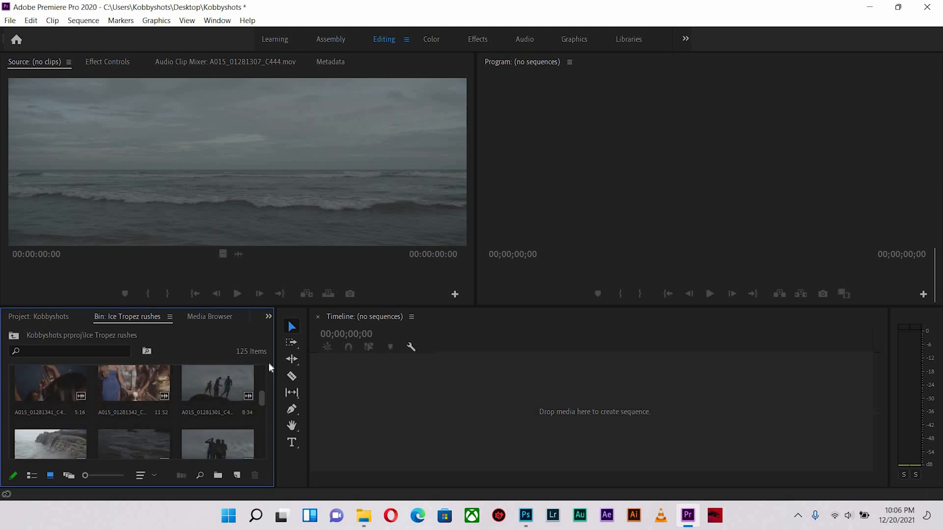
- Sort the clips in the Ice Tropez rushes bin by Name
click(153, 475)
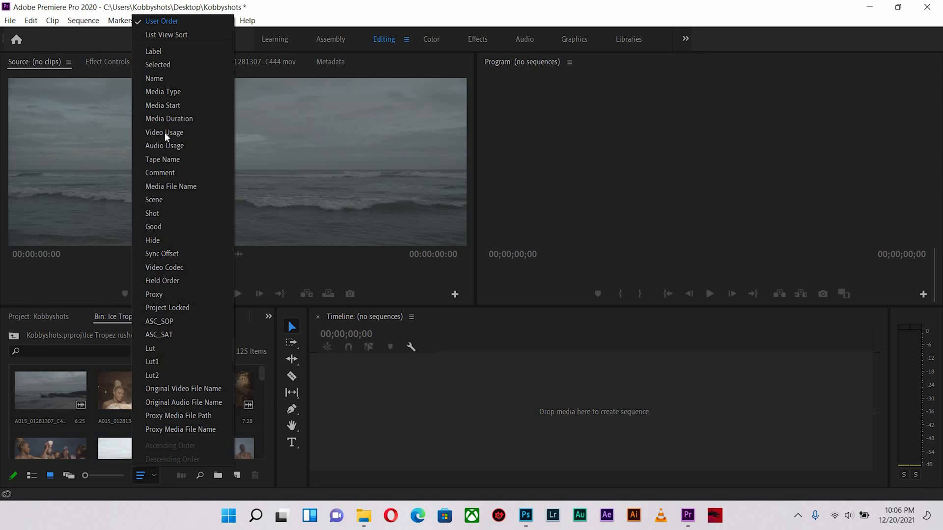
click(157, 79)
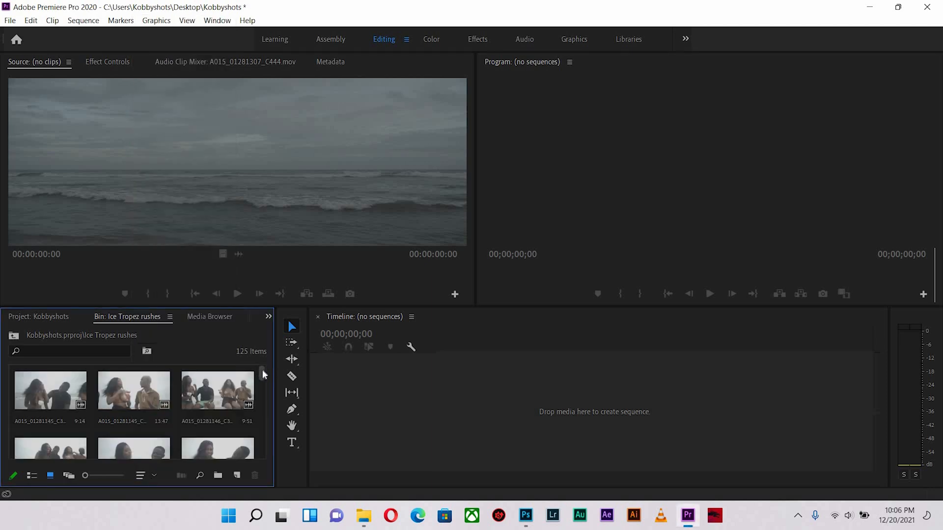
- Look through the sorted clips in the Ice Tropez rushes bin, switching between the bin and the project's root level
mouse_move(262, 369)
mouse_down()
mouse_move(265, 455)
mouse_move(261, 371)
mouse_up()
scroll(263, 372, down, 3)
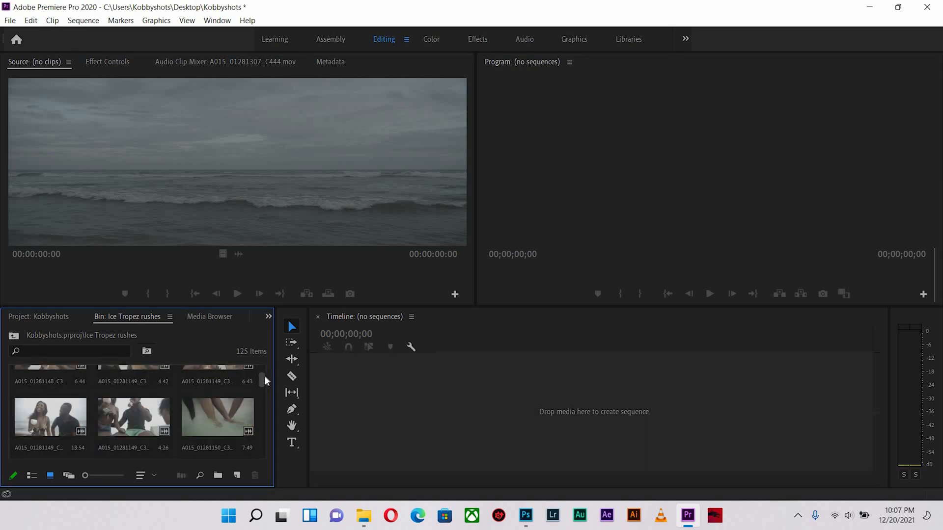
drag(264, 378, 263, 355)
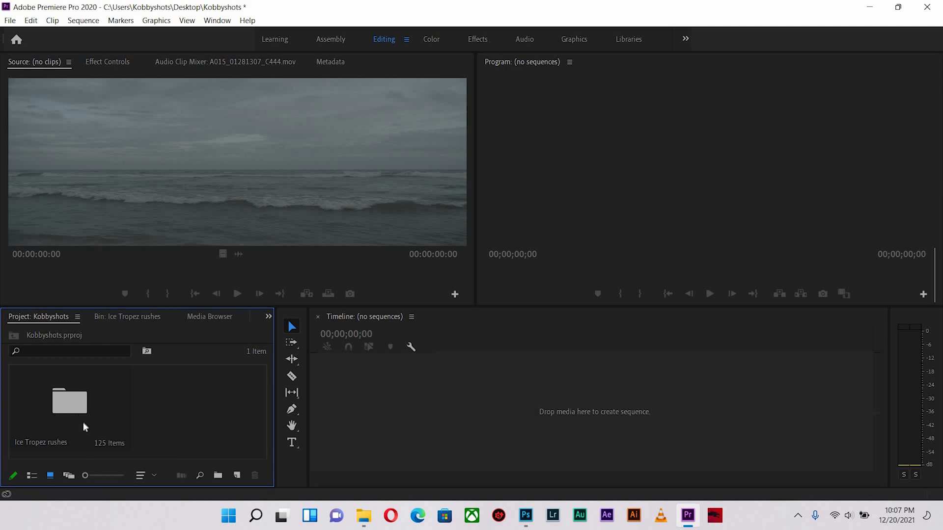
click(68, 400)
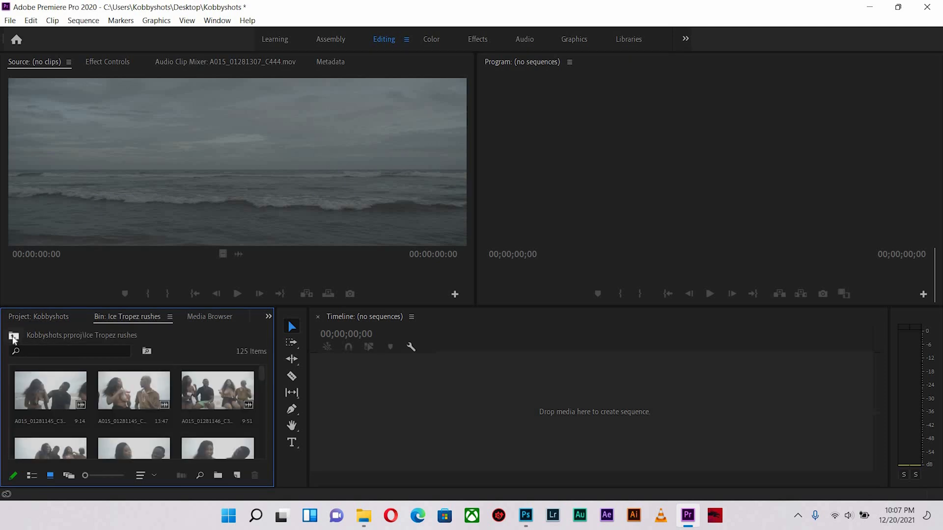
click(14, 337)
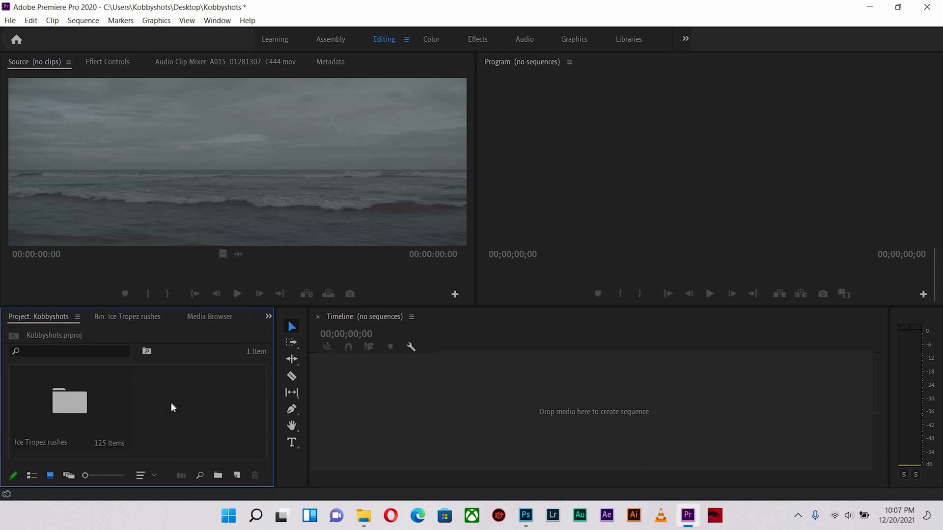
click(132, 317)
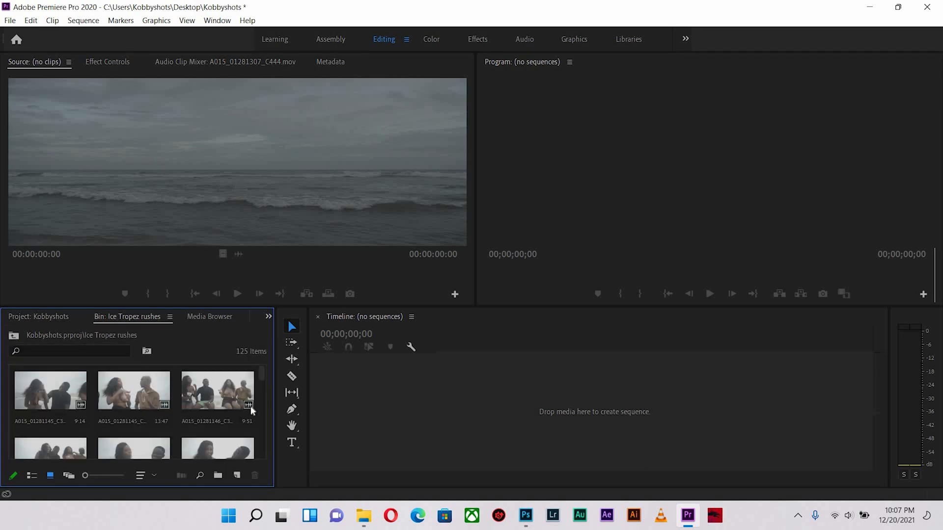
- Preview the clip A015_01281146_C356.mov in the Source monitor by playing it and scrubbing back and forth
double_click(216, 392)
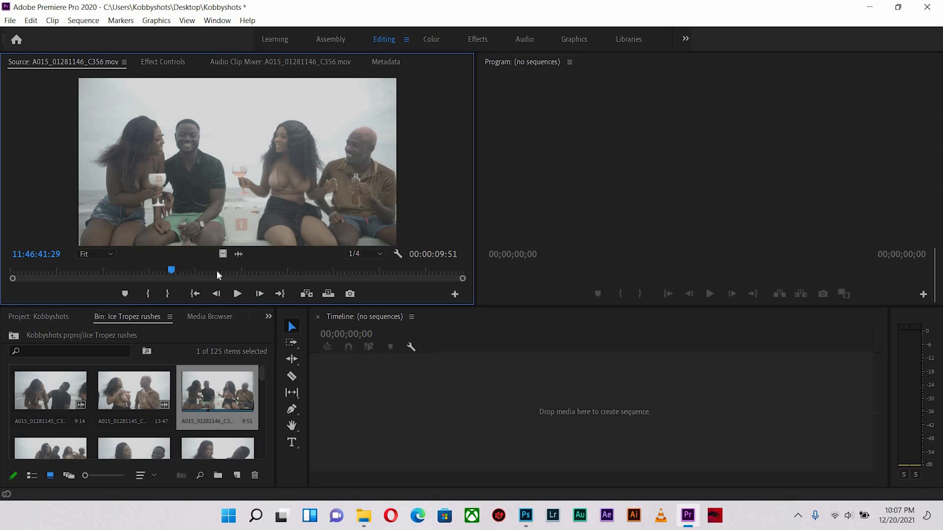
key(space)
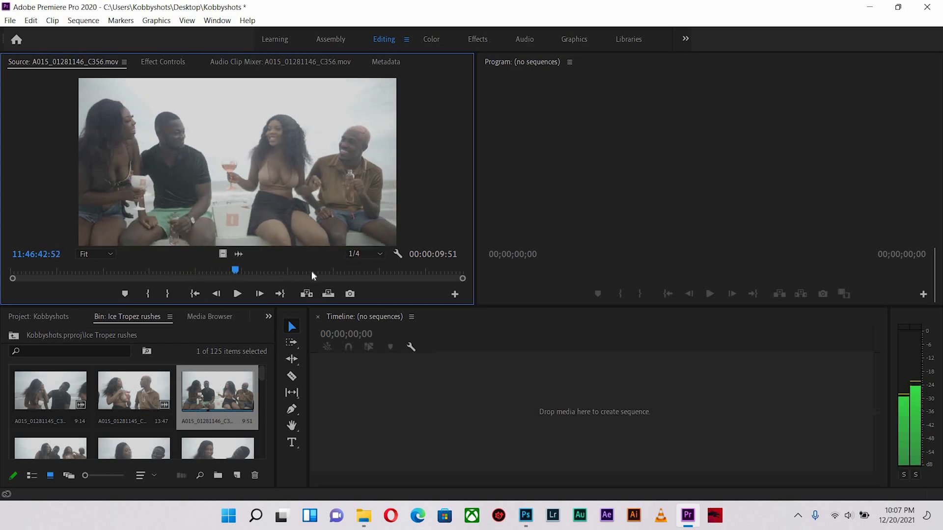
click(81, 269)
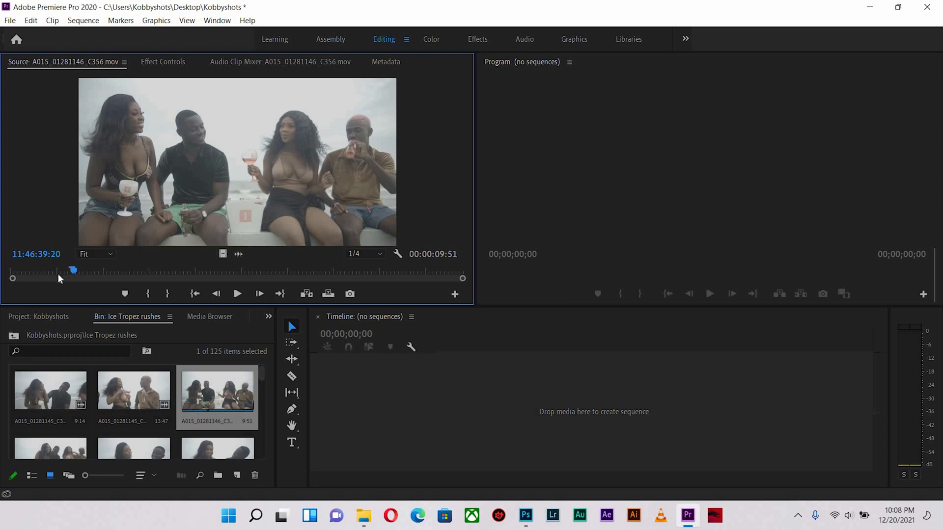
drag(58, 275, 421, 273)
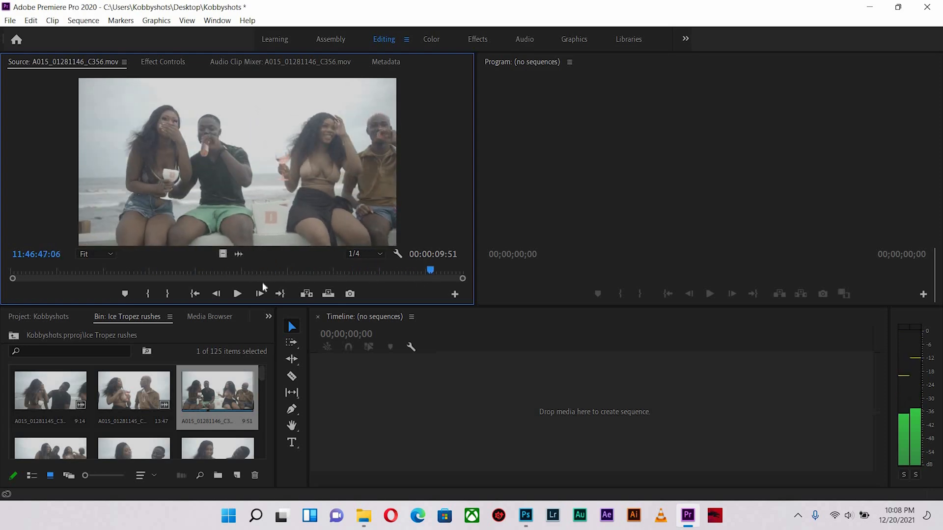
drag(262, 274, 238, 273)
- Preview further drinking-scene clips from the bin in the Source monitor, including A015_01281147_C358, A015_01281149_C365, A015_01281148_C363 and A015_01281150_C370
scroll(152, 405, down, 1)
click(152, 405)
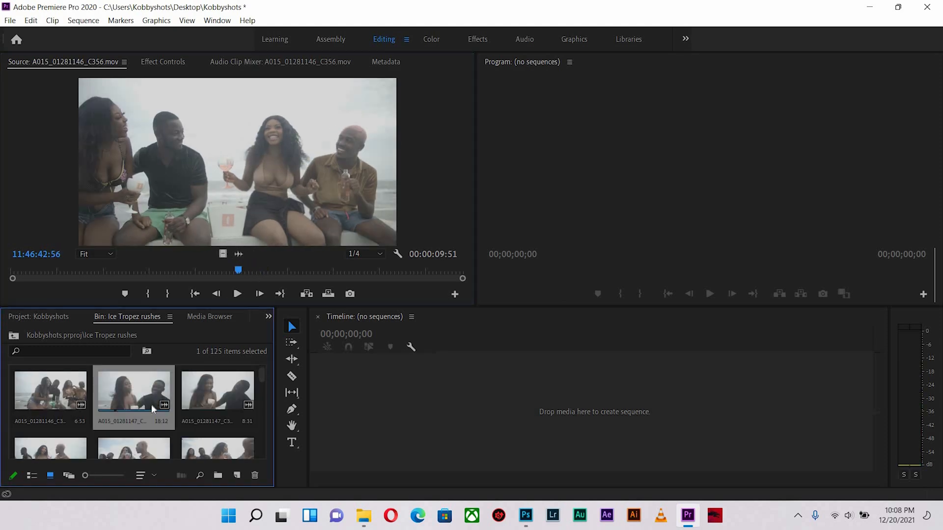
double_click(152, 408)
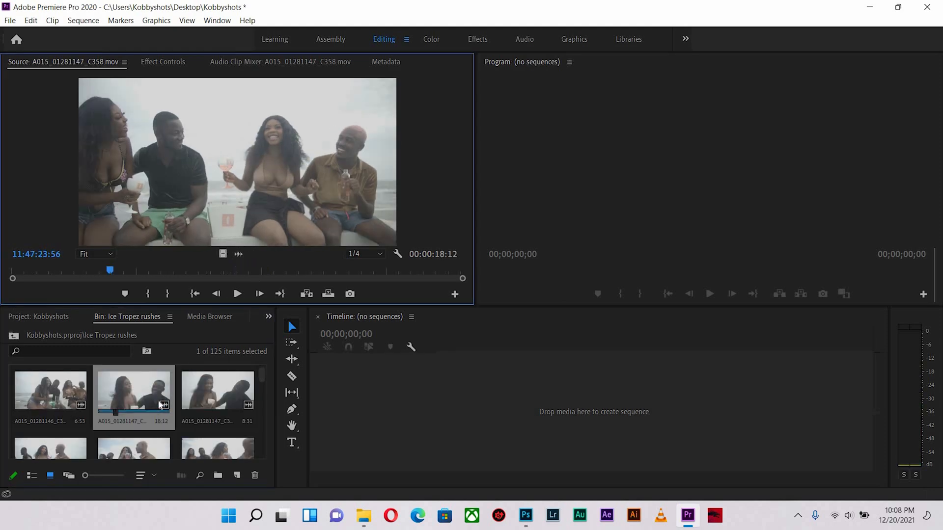
scroll(211, 390, down, 1)
double_click(216, 392)
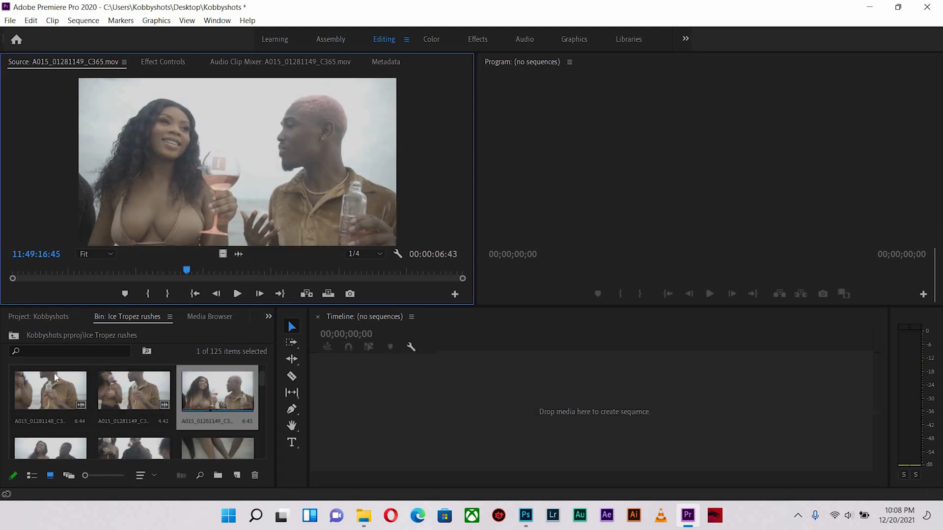
double_click(58, 389)
scroll(127, 432, down, 1)
click(132, 450)
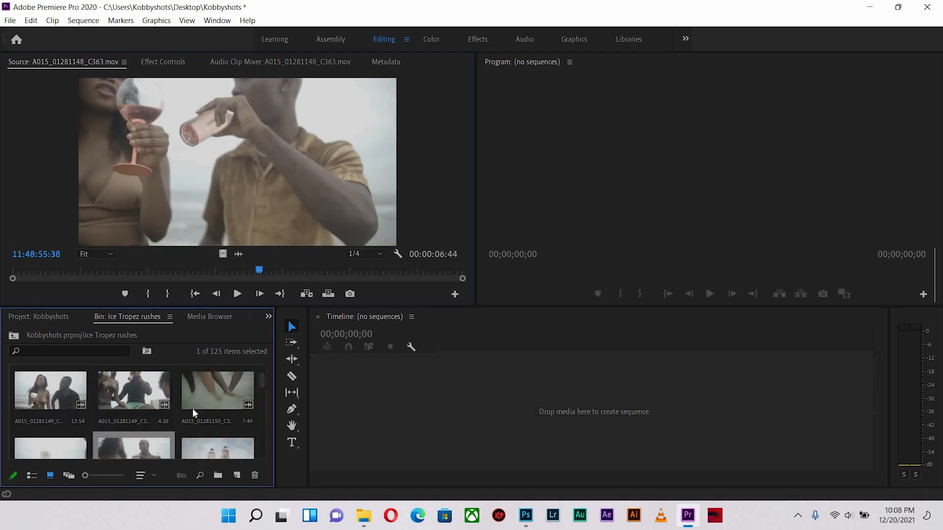
double_click(193, 408)
- Browse further through the bin and preview the shore clips, including A015_01281305_C442.mov
scroll(197, 421, down, 5)
scroll(208, 396, down, 3)
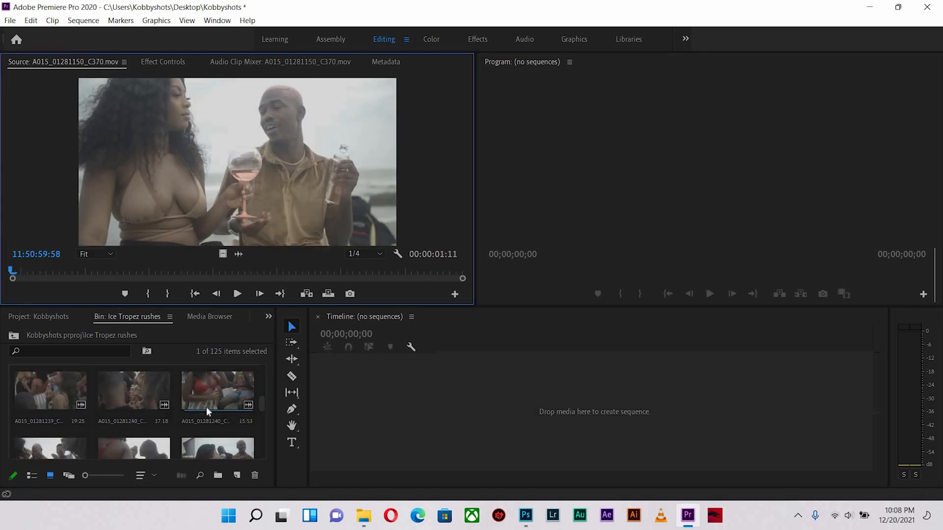
scroll(206, 407, down, 4)
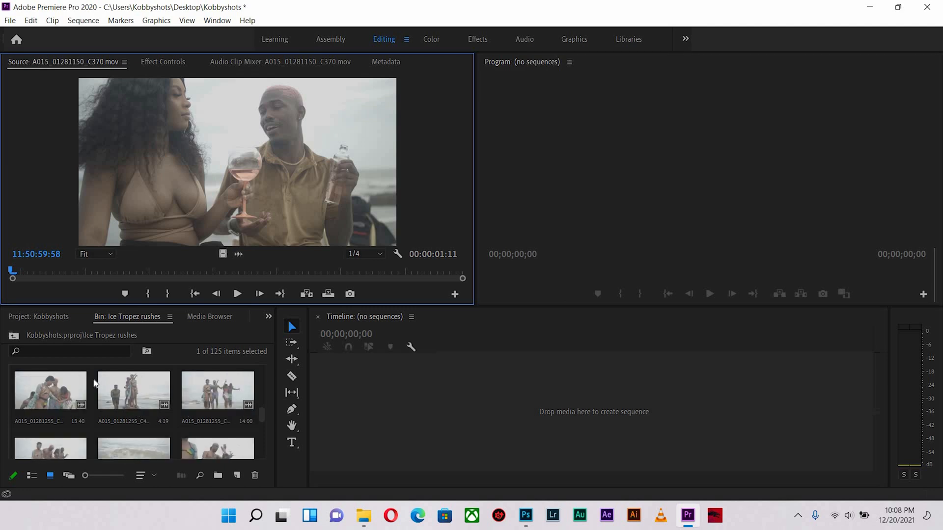
scroll(182, 399, down, 4)
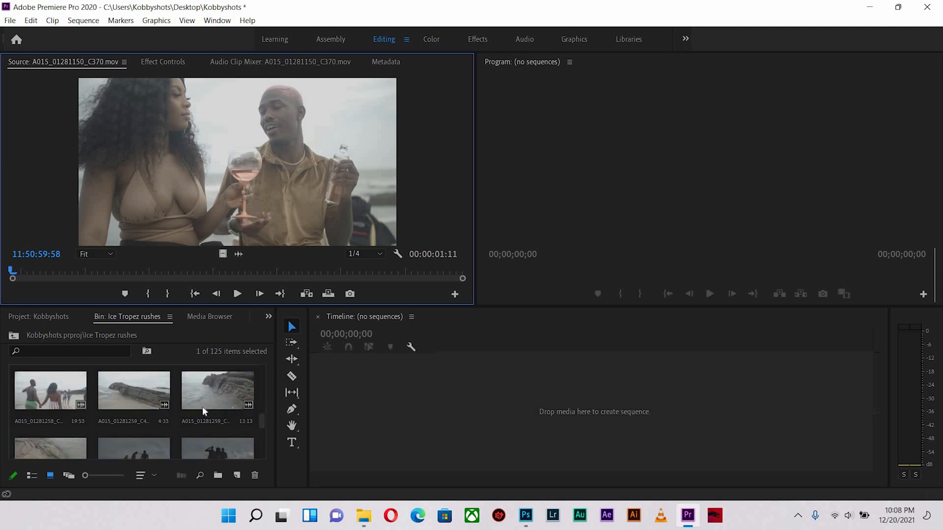
scroll(205, 396, down, 4)
double_click(211, 401)
double_click(148, 400)
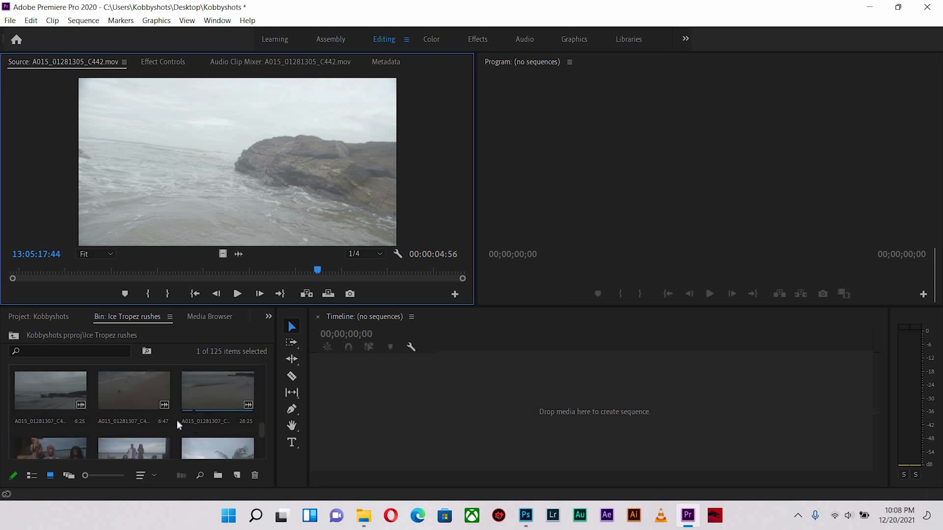
- Load the clip A015_01281327_C447.mov in the Source monitor and scrub forward to about 13:27:08:28
scroll(51, 394, down, 4)
double_click(81, 386)
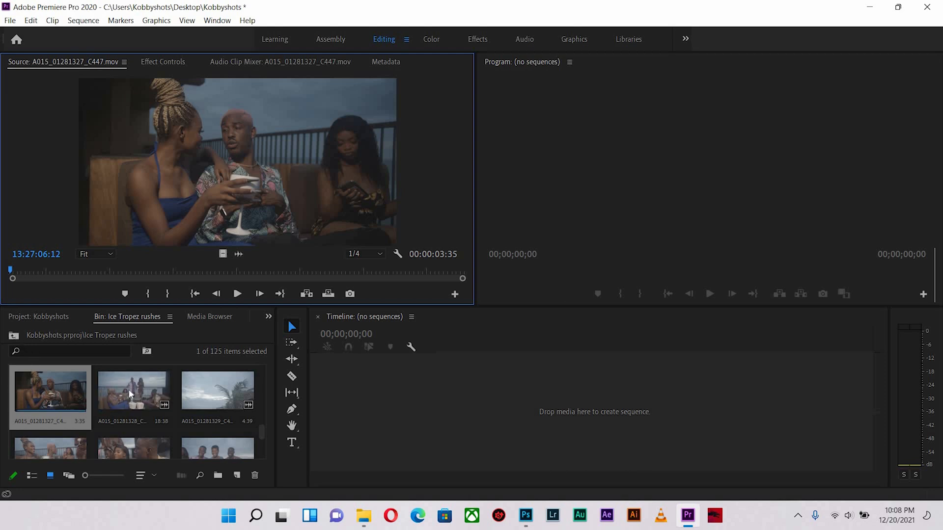
scroll(201, 355, down, 2)
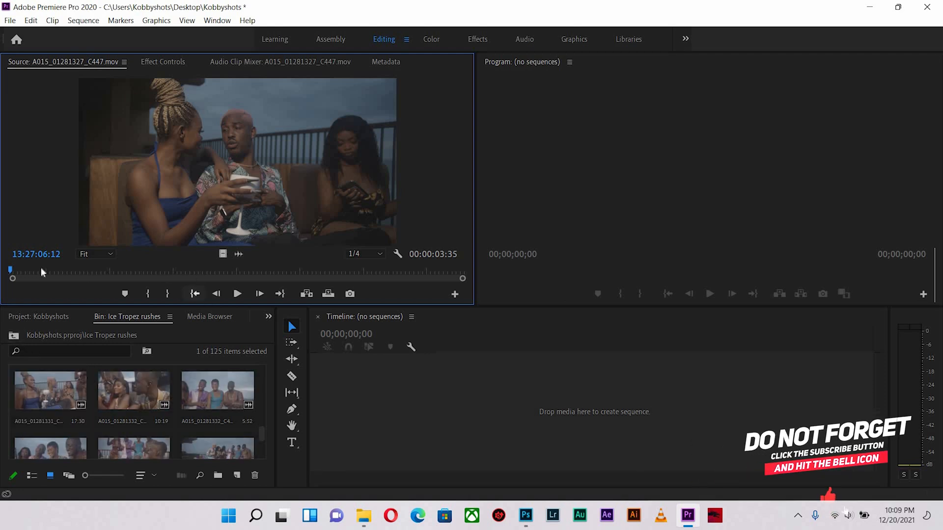
drag(41, 268, 286, 249)
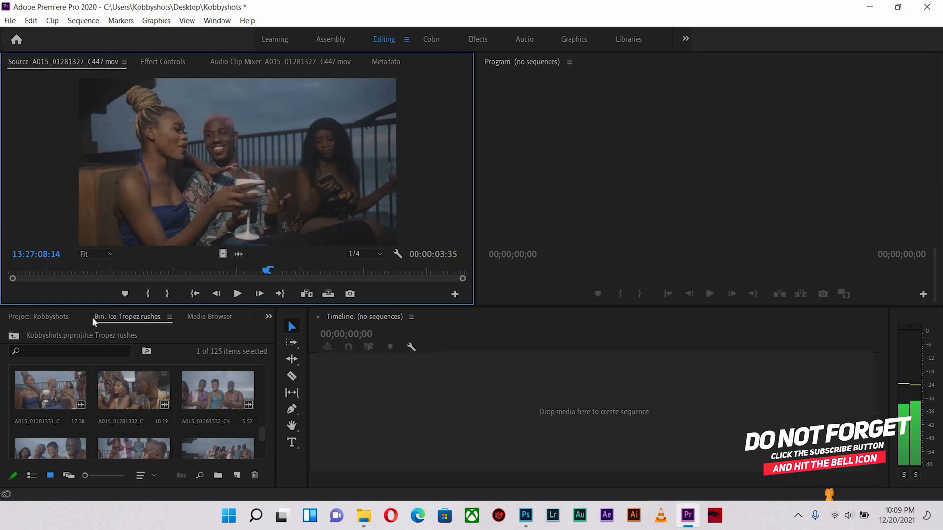
- Return to the project's root level and start creating a new sequence
click(15, 337)
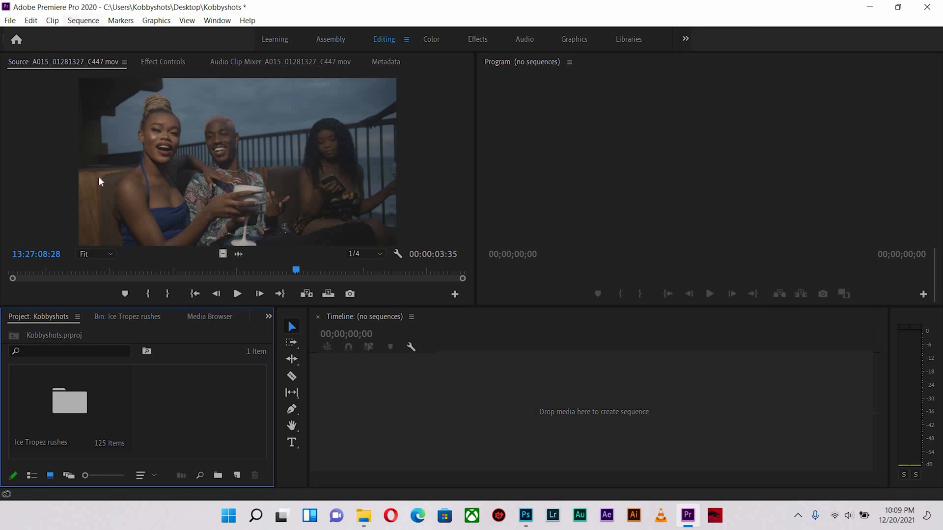
click(83, 20)
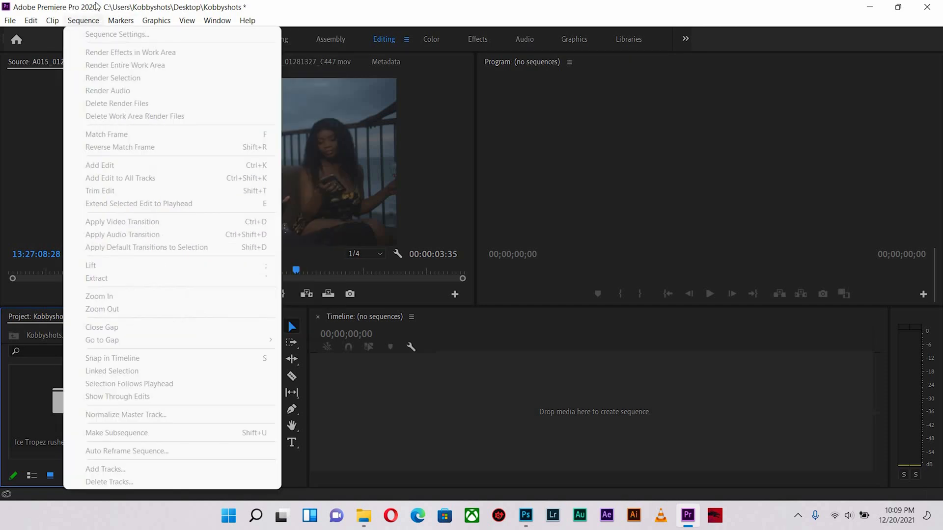
click(25, 7)
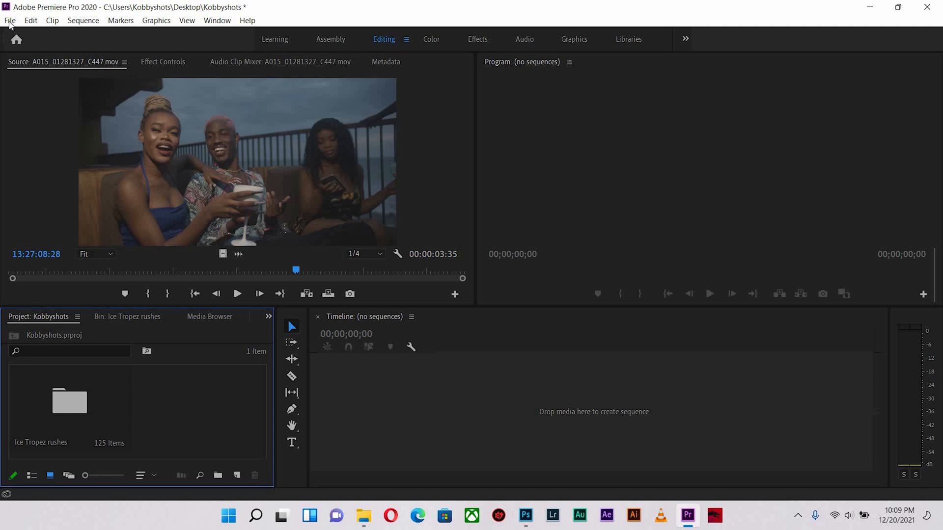
click(10, 21)
mouse_move(81, 35)
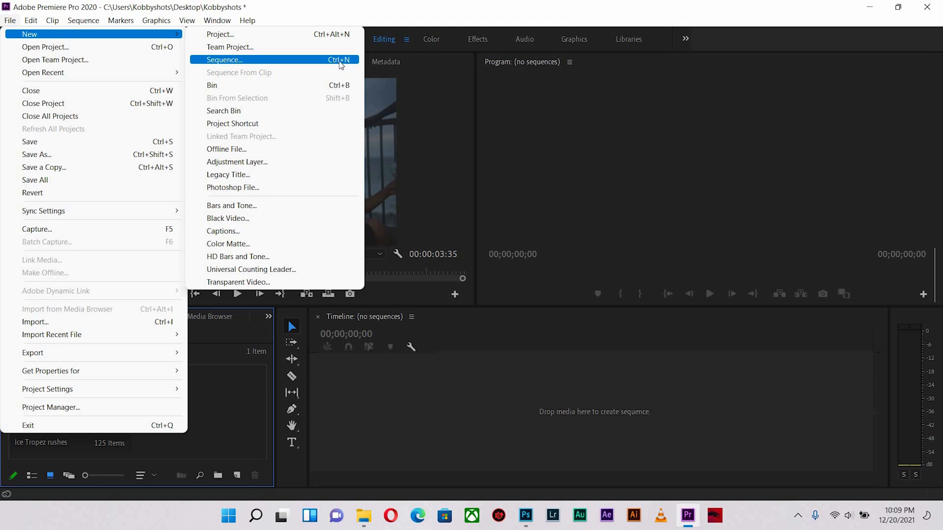
click(226, 60)
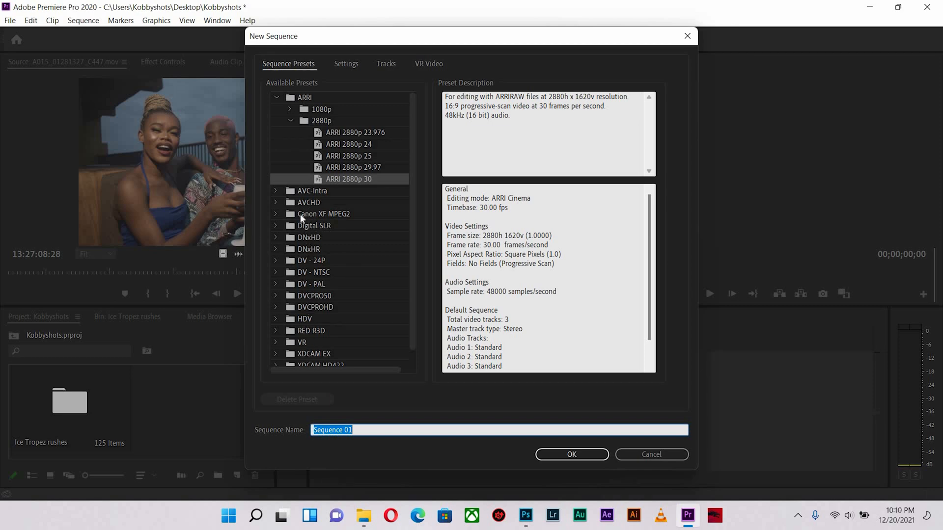
- Examine the ARRI 1080p presets and the frame size, timebase and audio settings offered for the new sequence
click(290, 109)
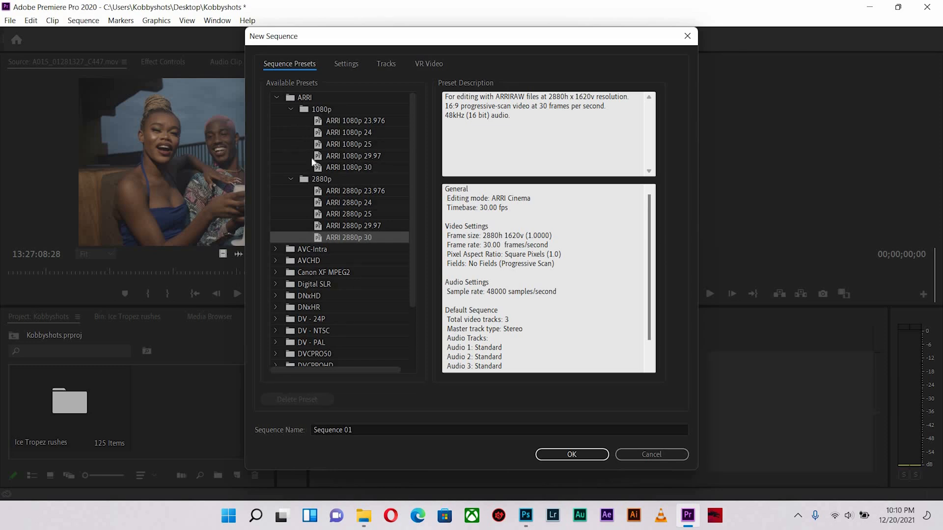
click(290, 109)
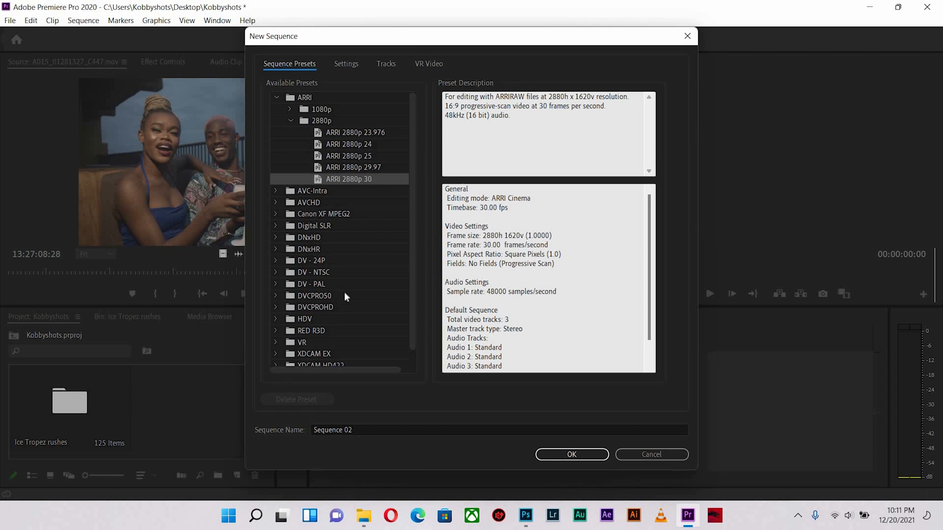
click(346, 65)
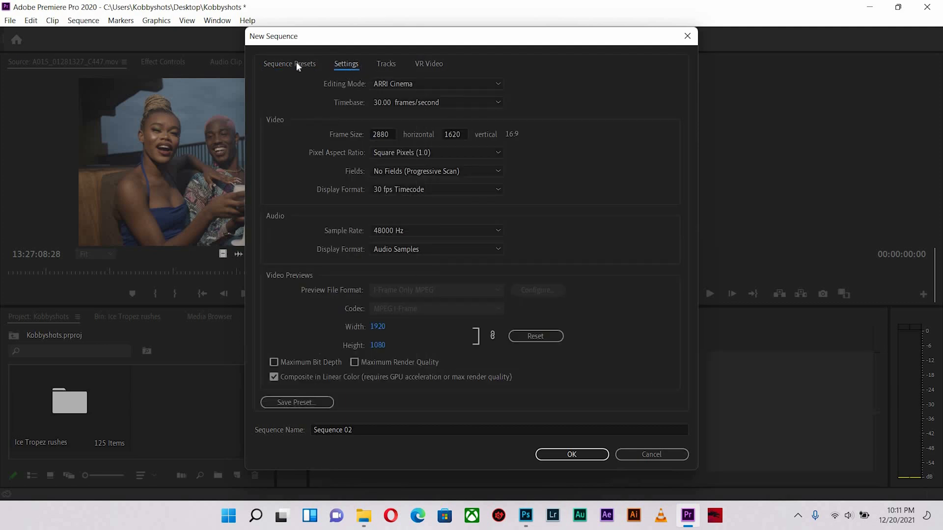
click(309, 60)
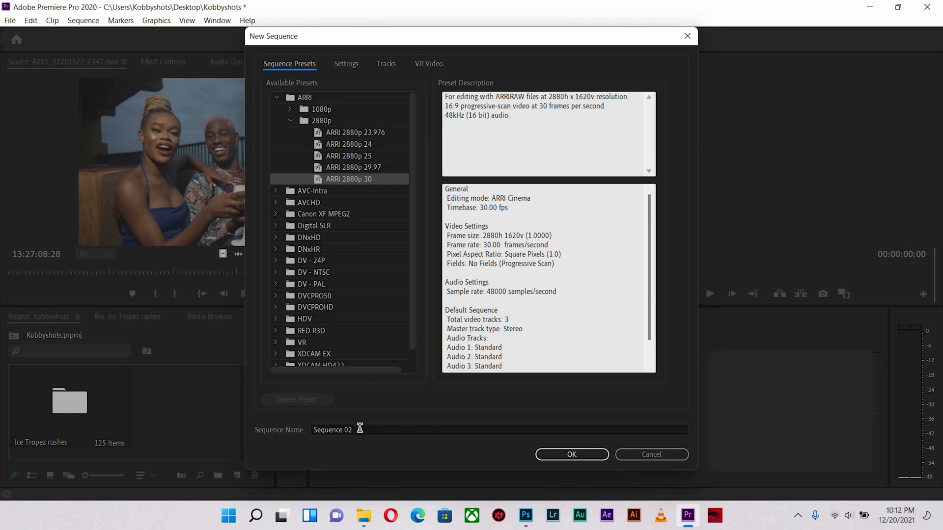
- Name the sequence Drinks advert and create it with the ARRI 2880p 30 preset
click(339, 430)
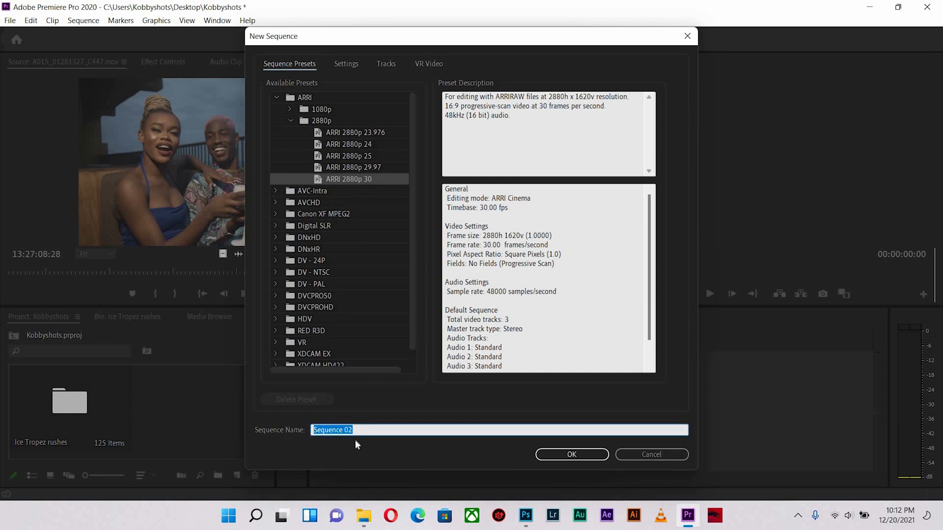
text(Drinks advert)
click(568, 456)
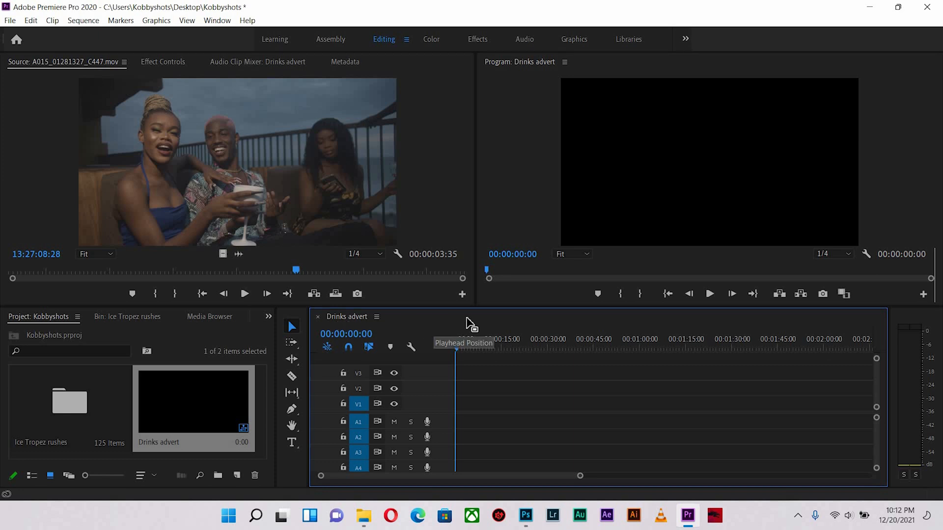
drag(231, 420, 388, 325)
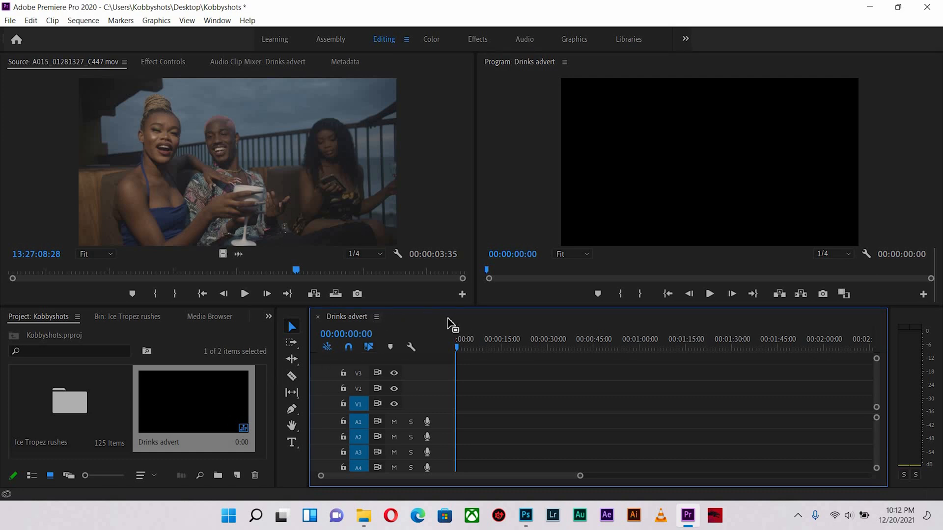
- Create a second sequence named Another with the ARRI 2880p 30 preset
click(11, 20)
mouse_move(36, 33)
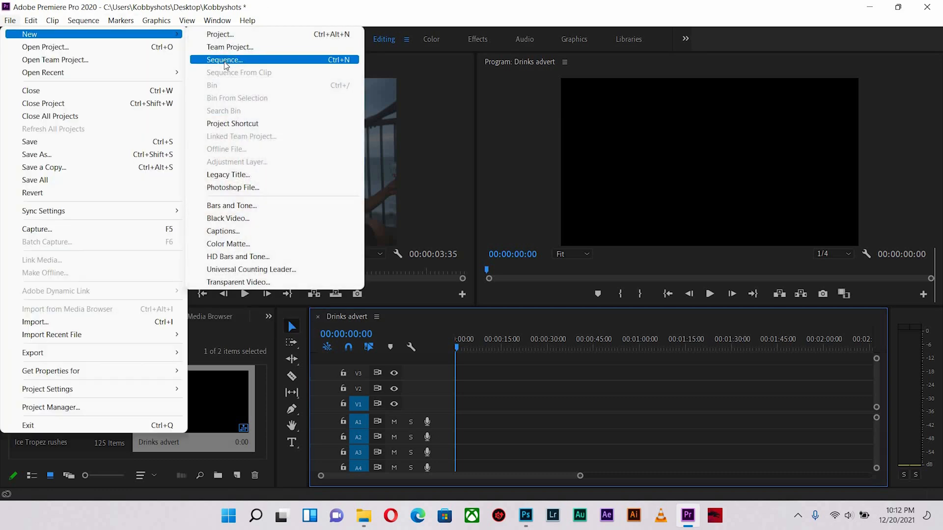
click(225, 62)
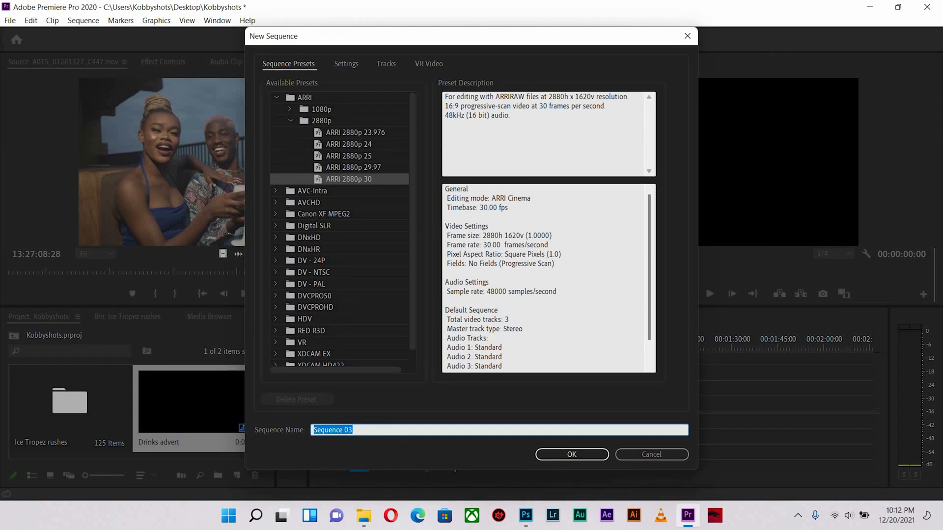
text(Another)
click(596, 455)
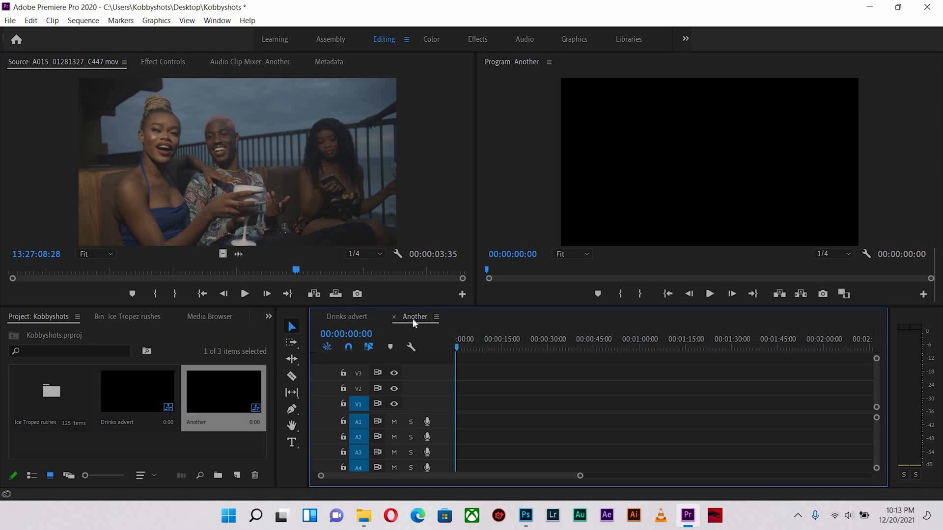
- Switch between the Drinks advert and Another sequences in the timeline, and close Another
click(355, 317)
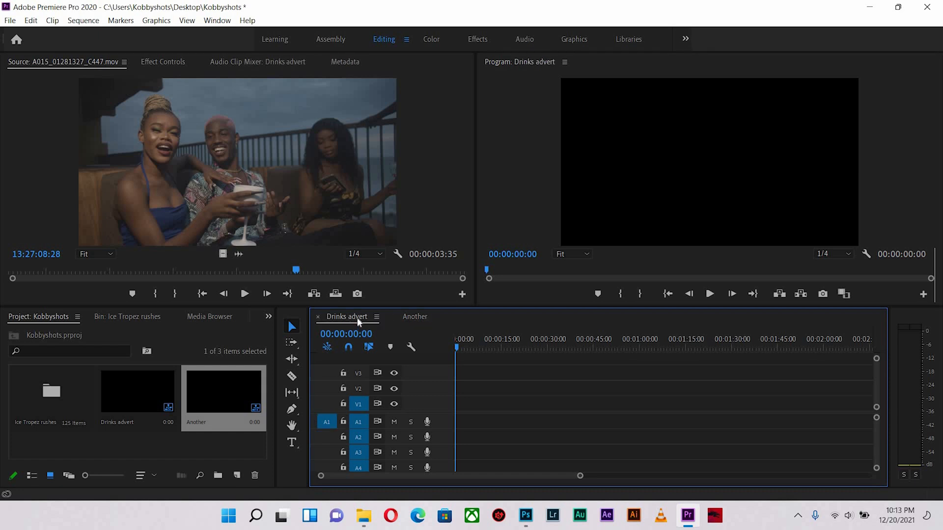
click(399, 317)
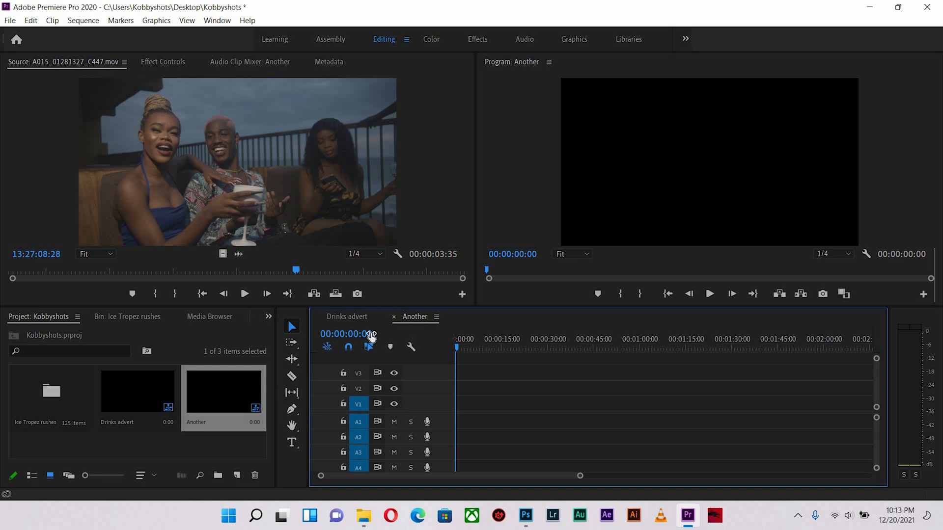
click(394, 318)
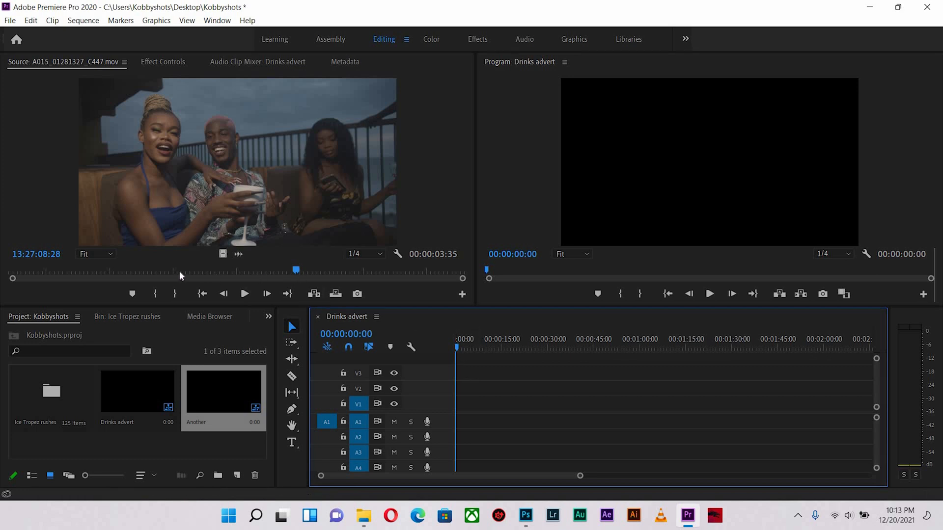
- Preview the loaded C447 clip, and open A015_01281237_C399.mov from the Ice Tropez rushes bin in the Source monitor
drag(150, 272, 60, 273)
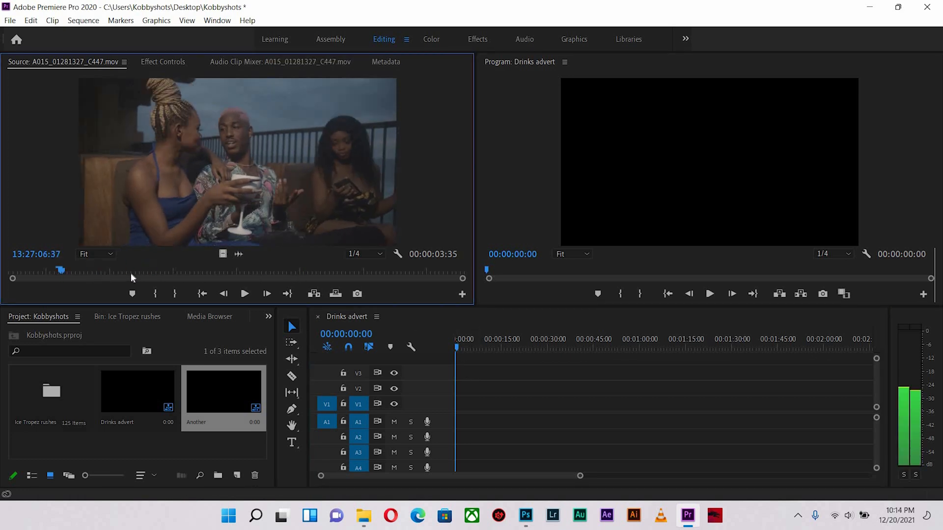
key(space)
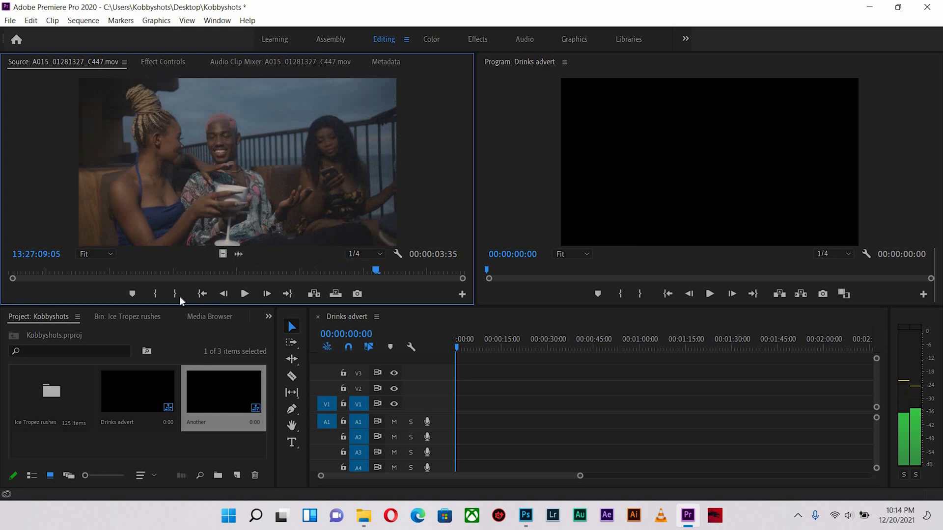
double_click(52, 393)
scroll(198, 426, up, 3)
scroll(199, 426, up, 3)
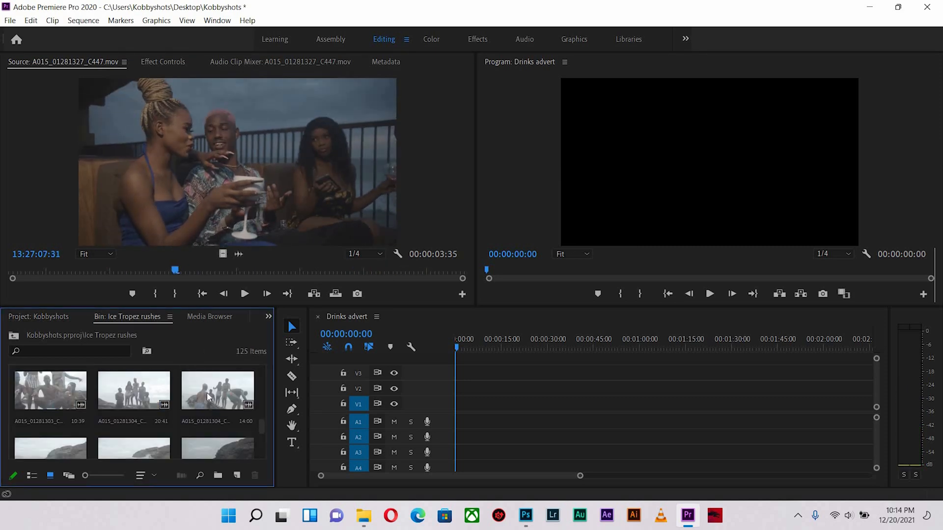
scroll(173, 419, up, 3)
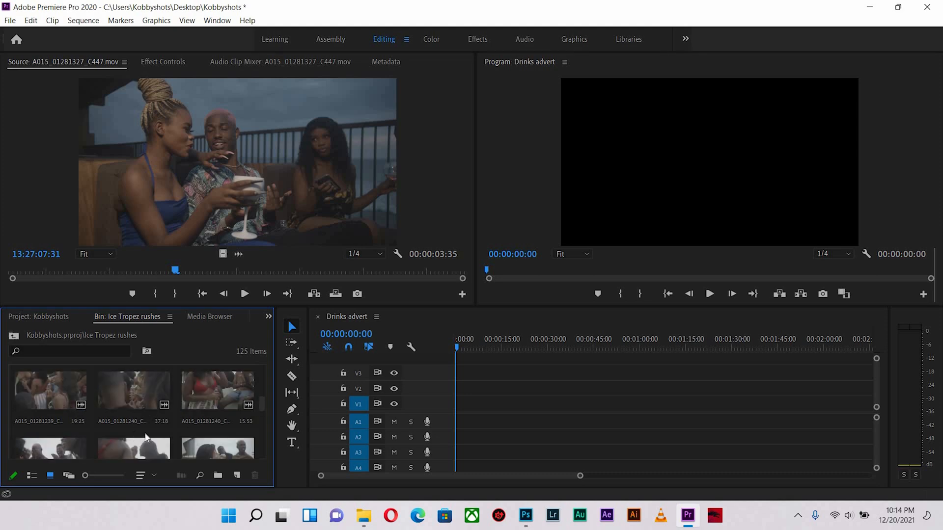
scroll(146, 437, up, 2)
double_click(40, 389)
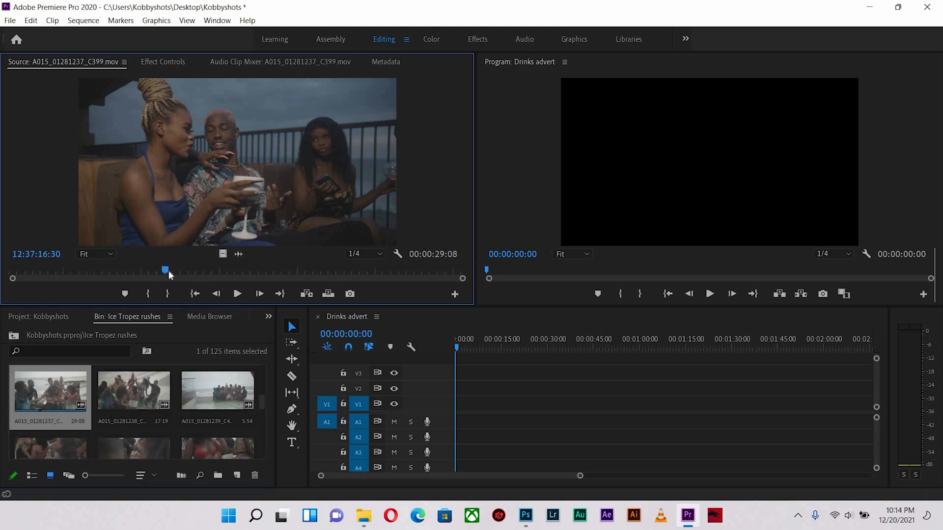
- Mark the C399 source clip's In point at 12:37:13:10 and its Out point at 12:37:15:17
drag(238, 277, 112, 300)
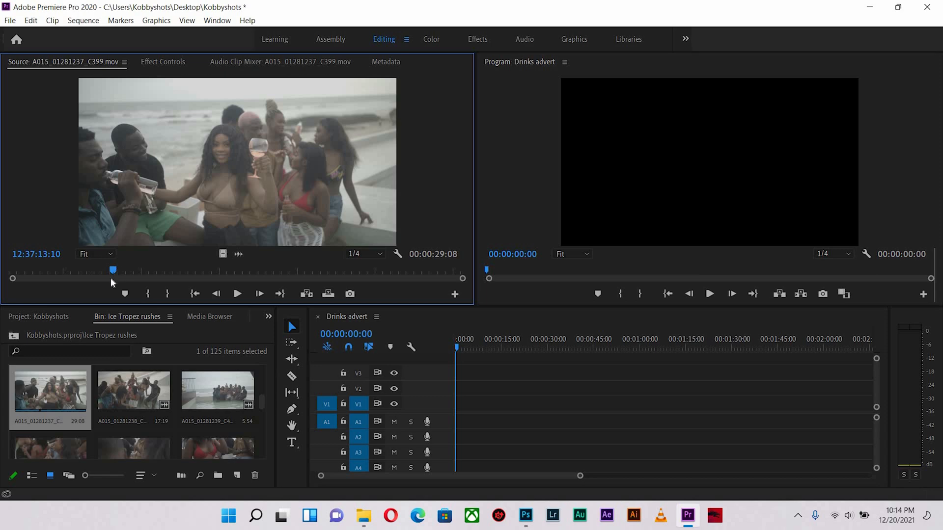
key(i)
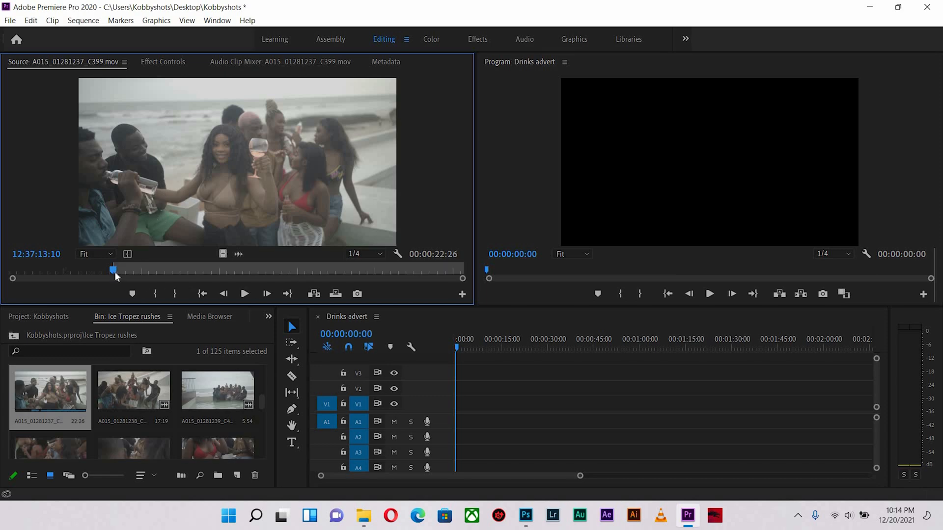
drag(114, 271, 117, 271)
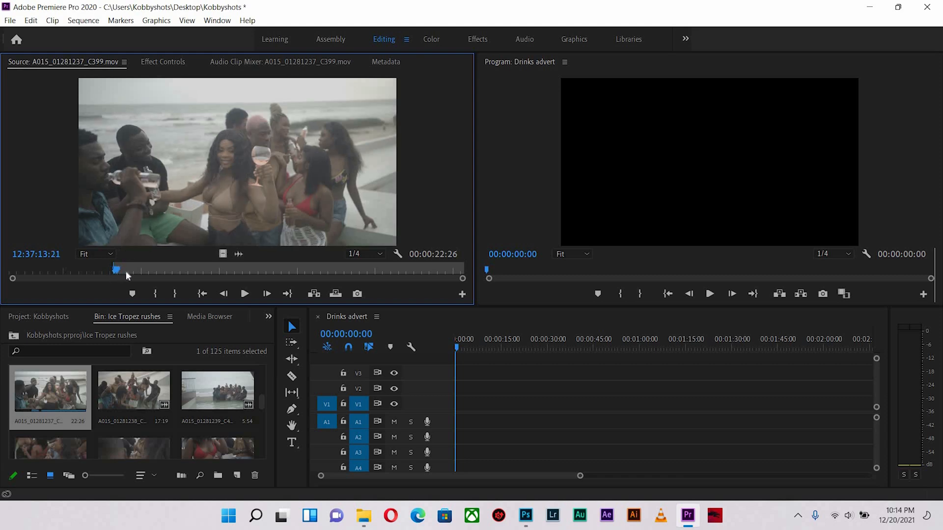
key(space)
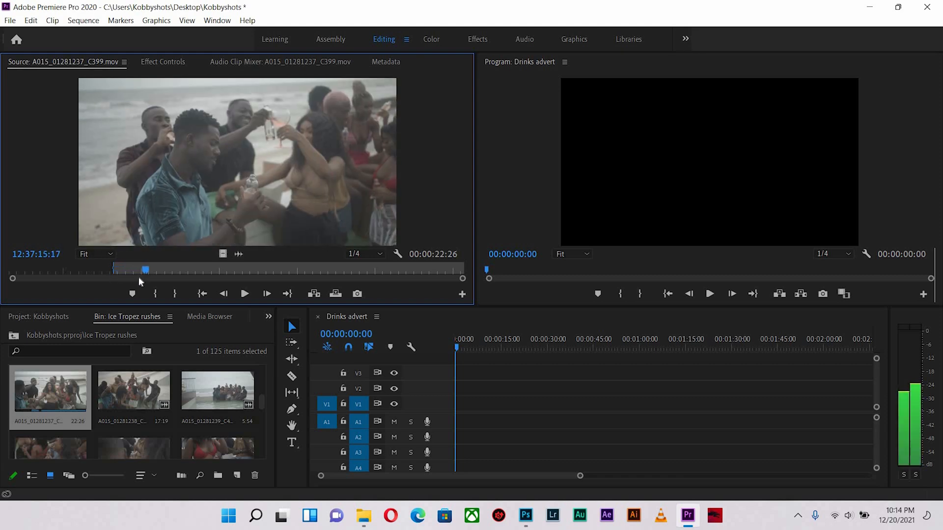
key(o)
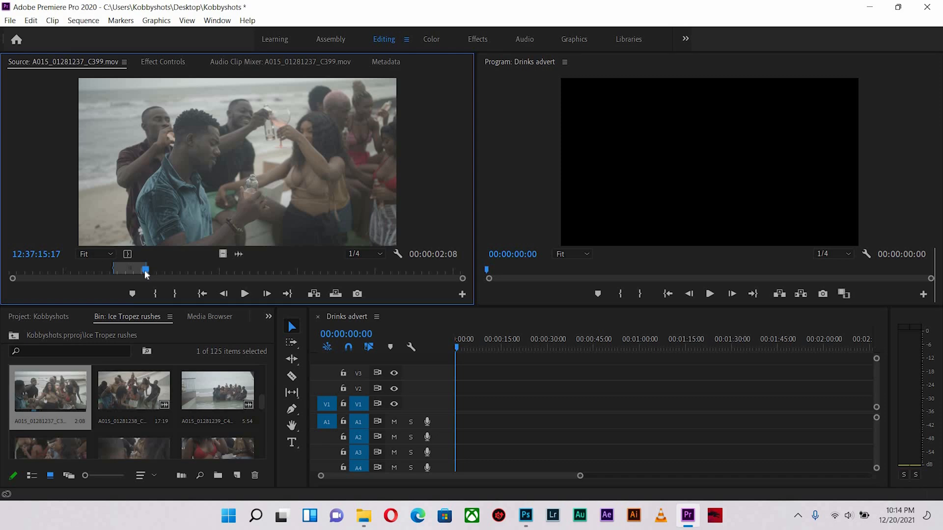
- Review the marked range of the C399 clip in the Source monitor
click(133, 273)
key(space)
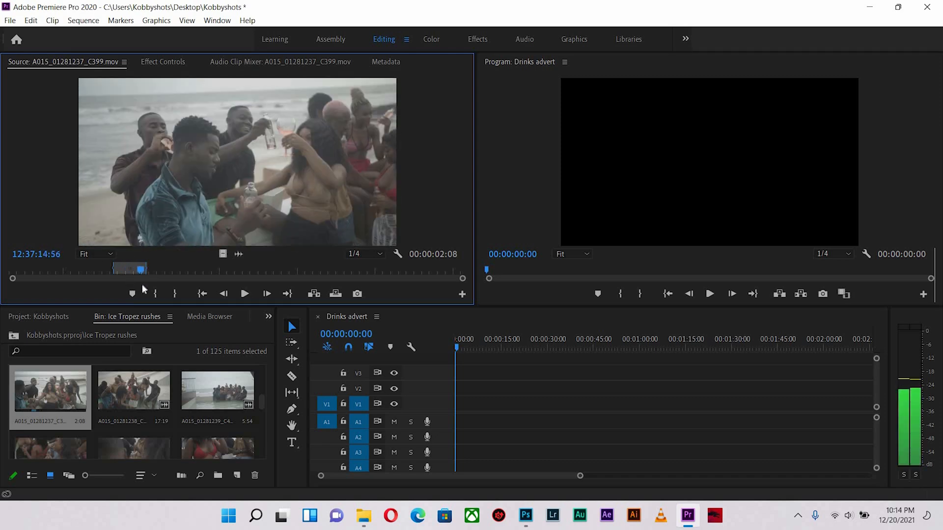
click(133, 270)
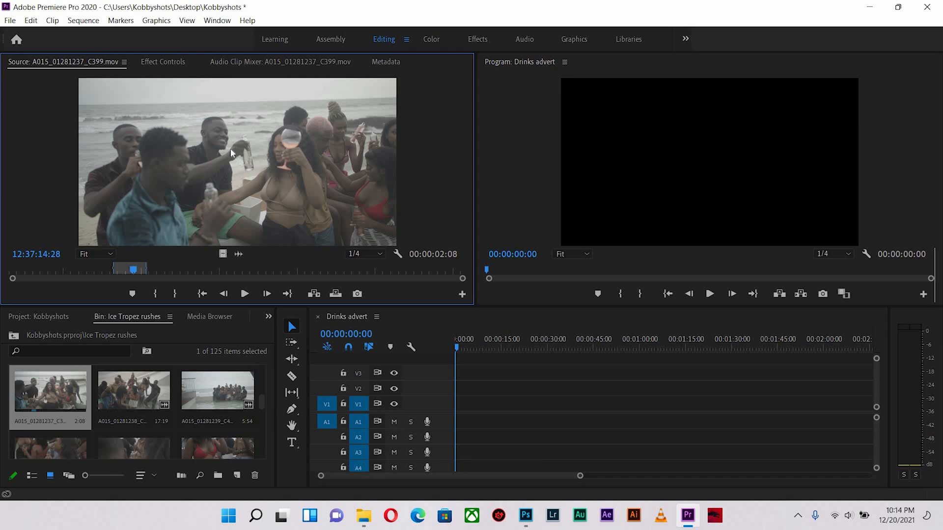
- Place the marked C399 clip on V1 and A1 near the start of Drinks advert, keeping the existing sequence settings
drag(370, 316, 468, 411)
drag(515, 356, 515, 357)
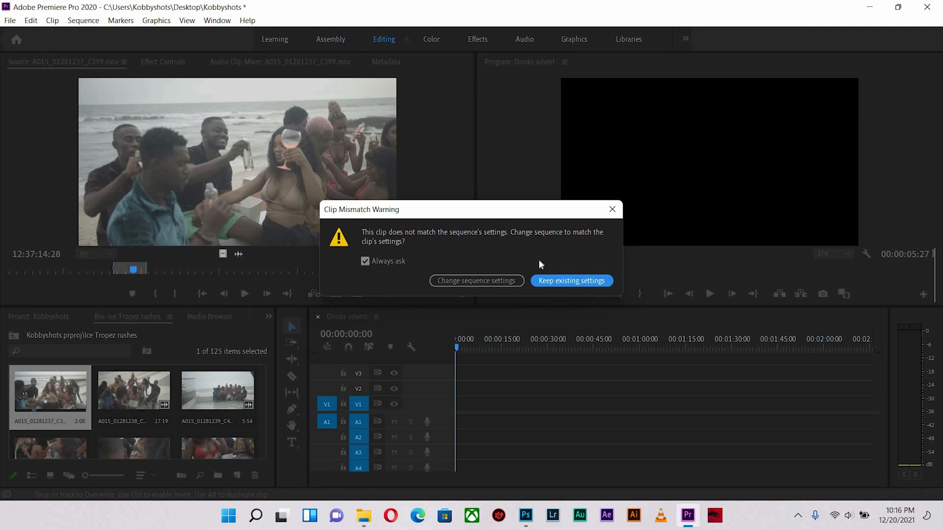
click(575, 285)
- Move the playhead onto the timeline clip at 00:00:04:24 and scale the clip to the frame size
click(470, 349)
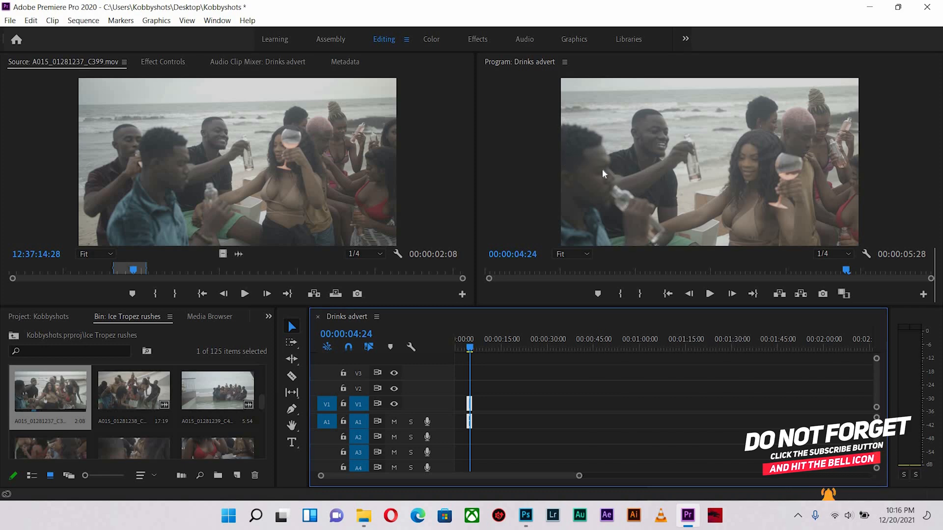
right_click(473, 405)
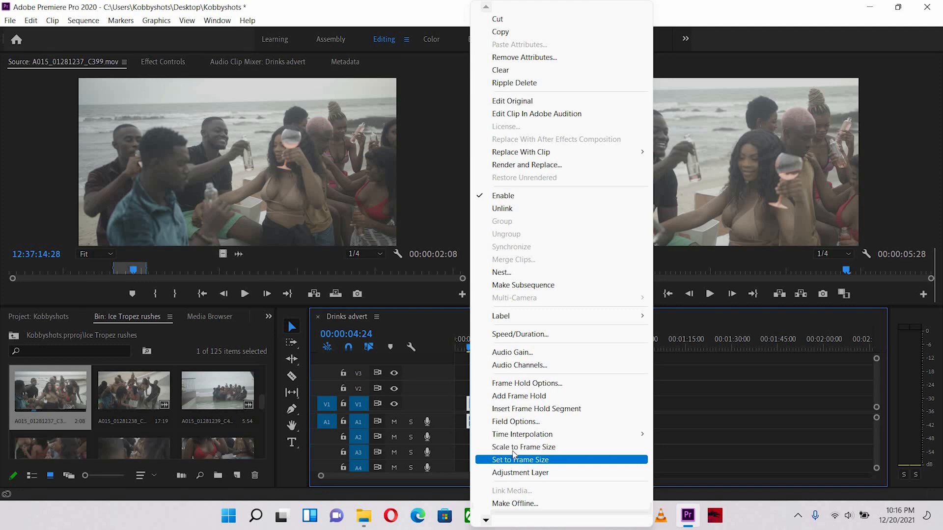
click(511, 449)
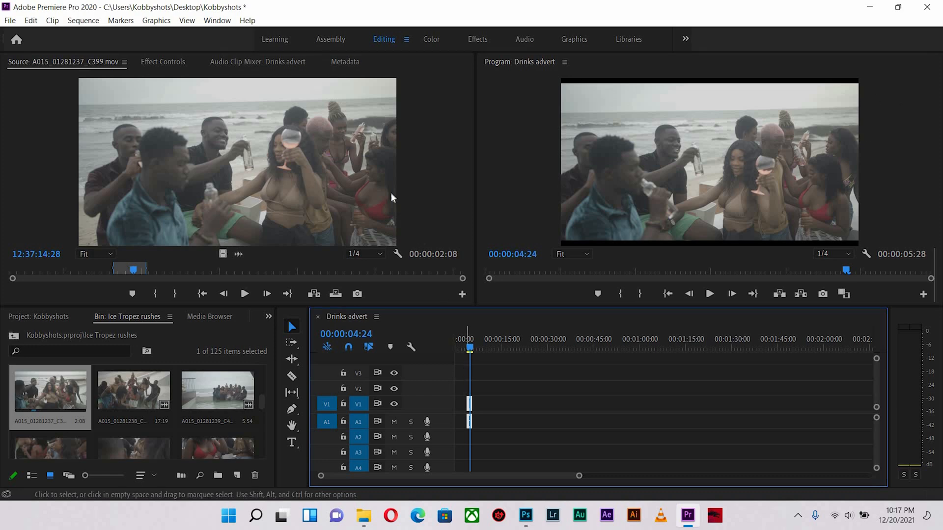
- Set the timeline clip's motion scale to 110
click(151, 64)
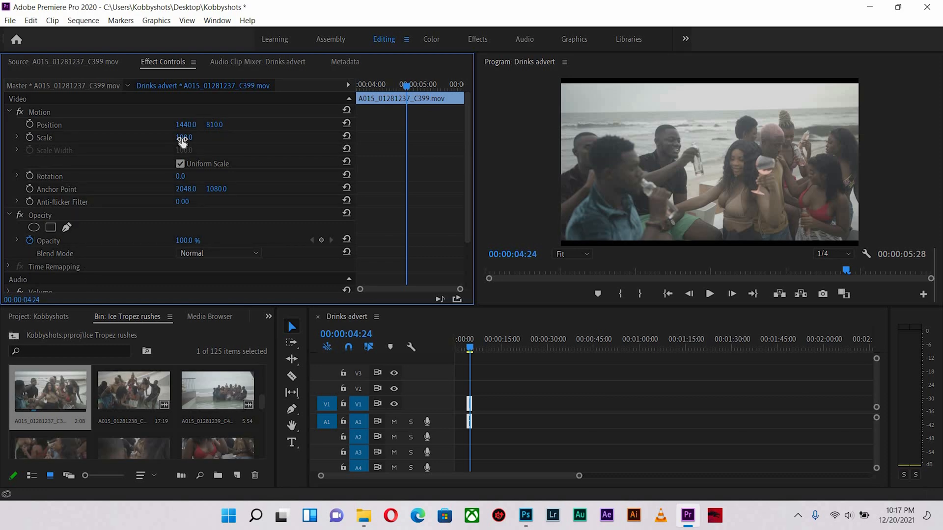
drag(184, 137, 186, 137)
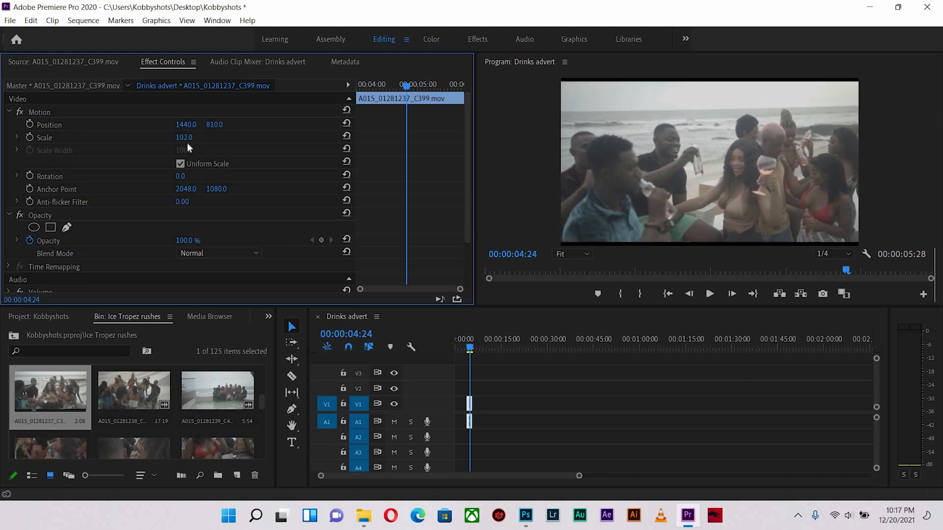
click(208, 134)
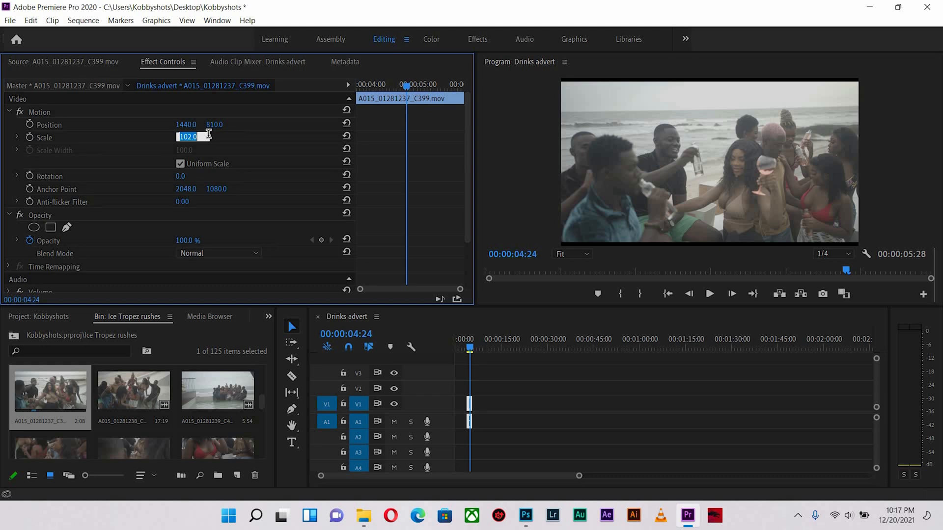
text(110)
key(Return)
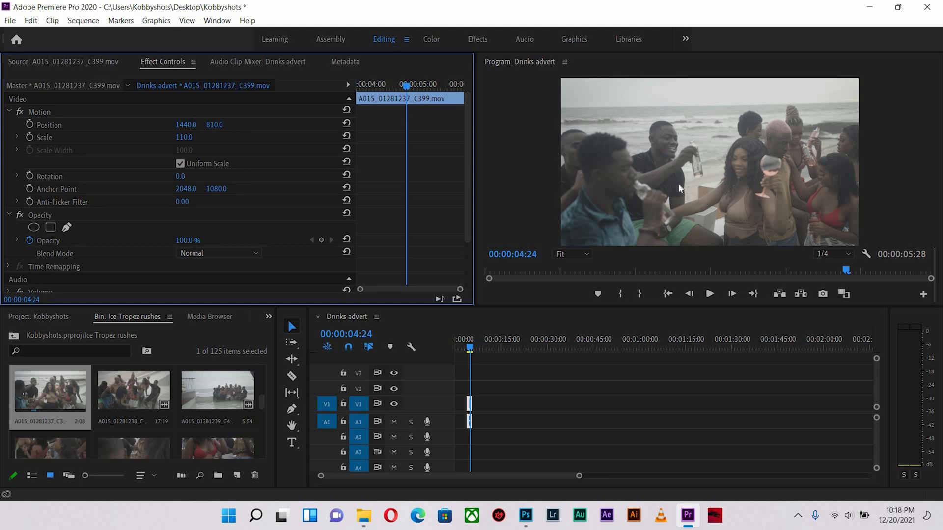
- Add a second copy of the marked source clip with video and audio after the first clip, and delete it
key(shift+2)
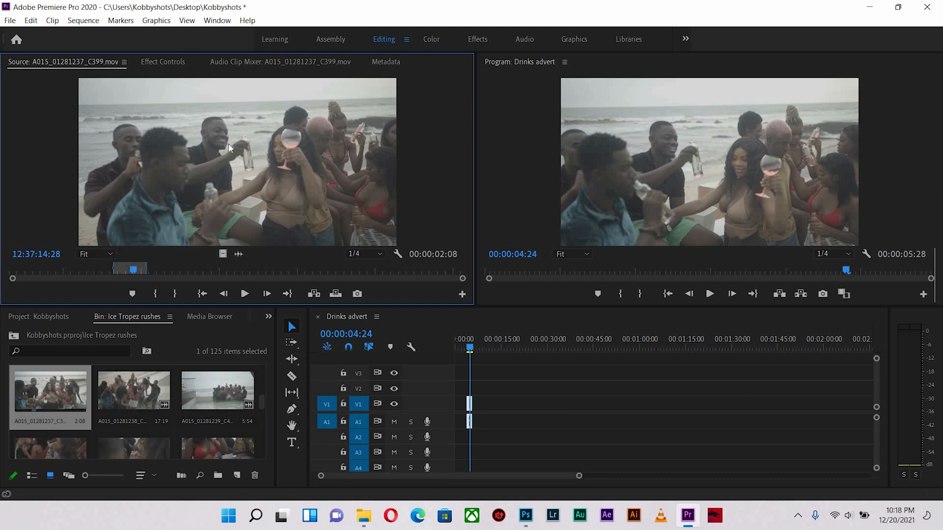
drag(228, 144, 488, 411)
click(491, 348)
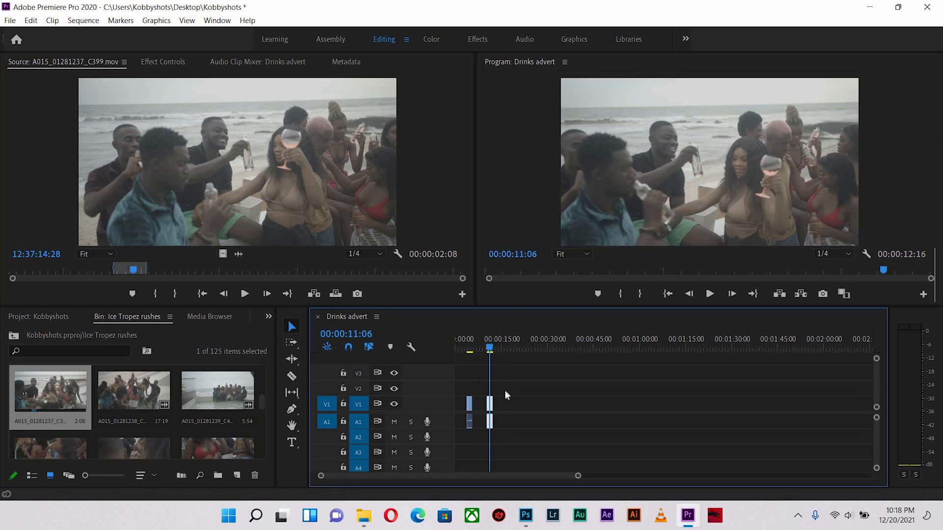
key(Delete)
- Place only the marked source clip's video on V1 at 00:00:08:12 and scale it to the frame size
click(480, 347)
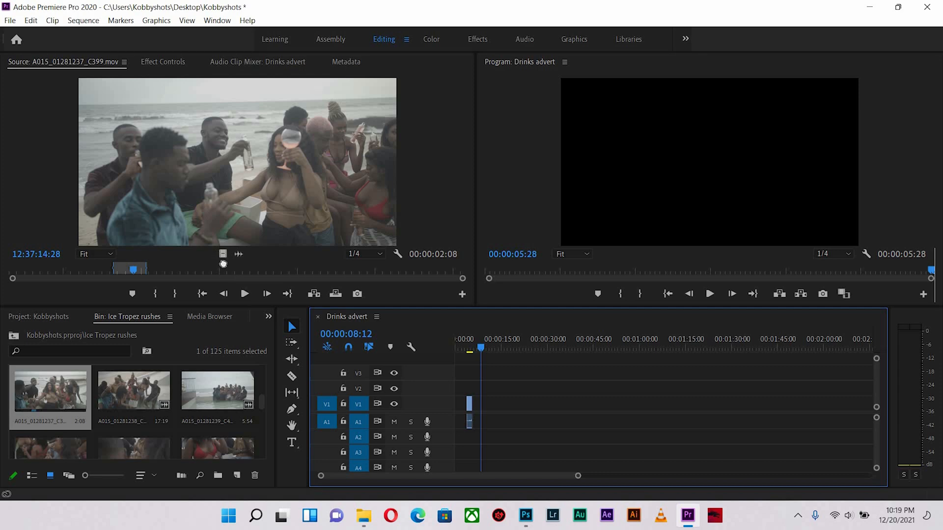
drag(223, 264, 485, 405)
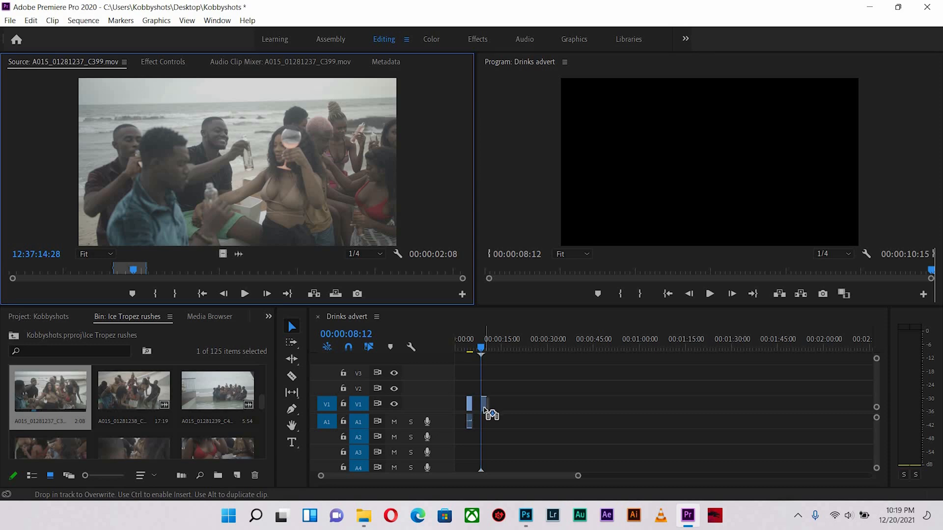
drag(484, 409, 493, 433)
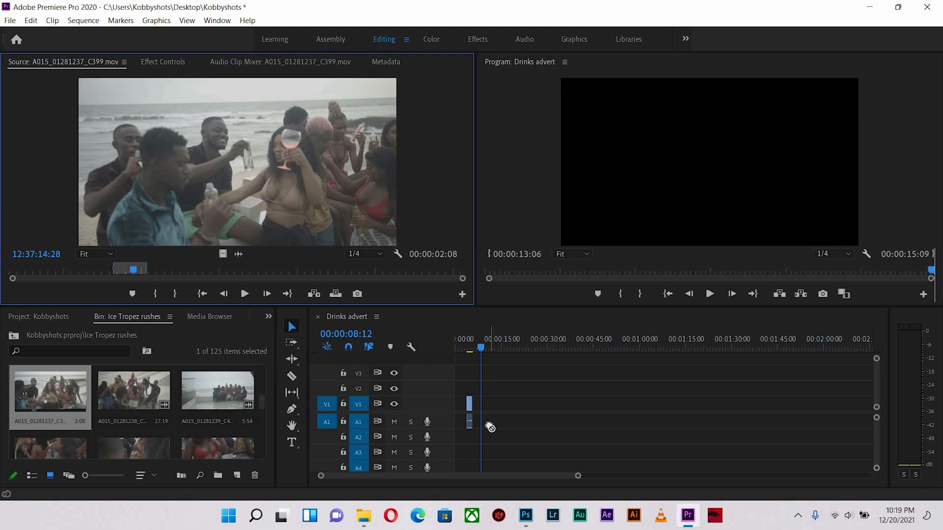
drag(489, 424, 486, 405)
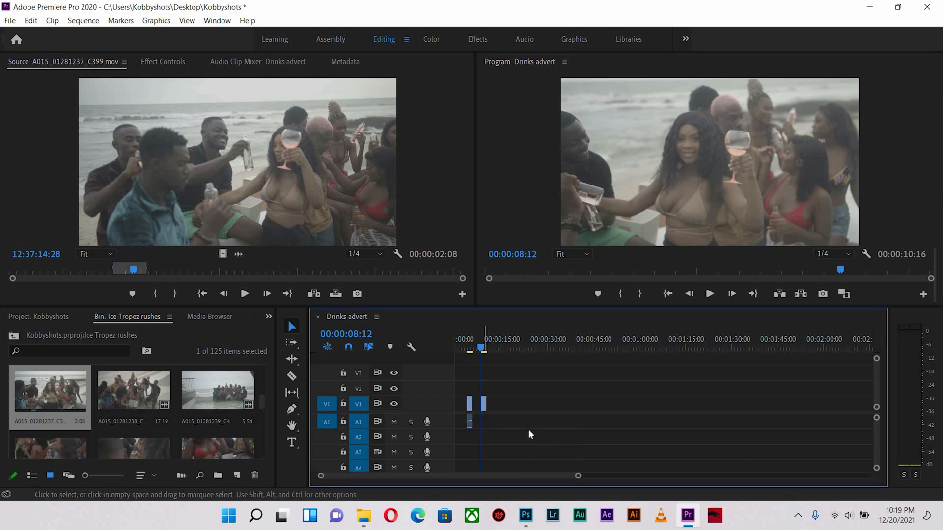
right_click(484, 404)
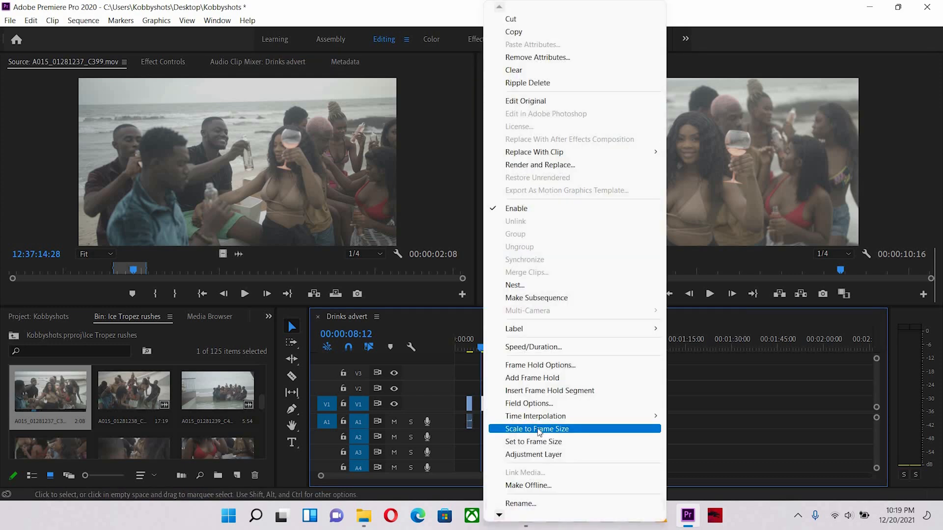
click(531, 431)
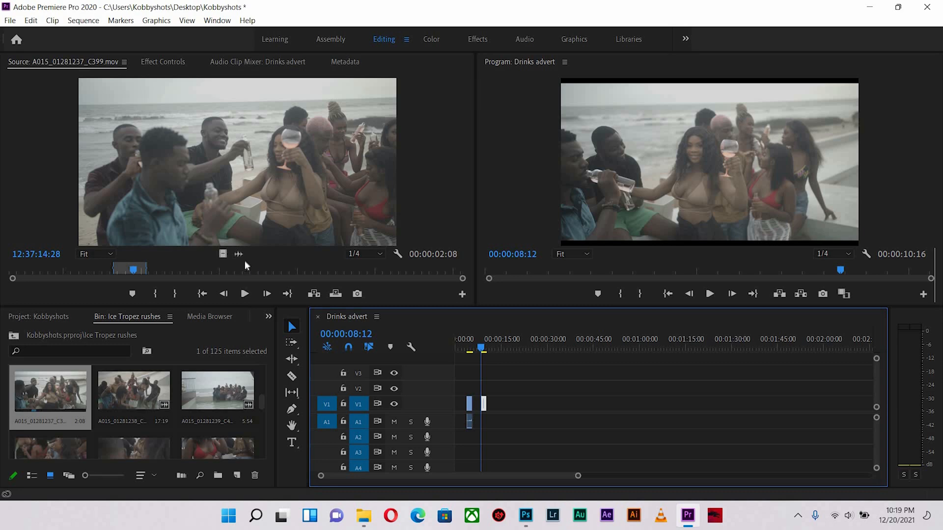
- Add only the marked source clip's audio on A1 beneath the second video clip, and move both to about 16 seconds
drag(239, 254, 484, 422)
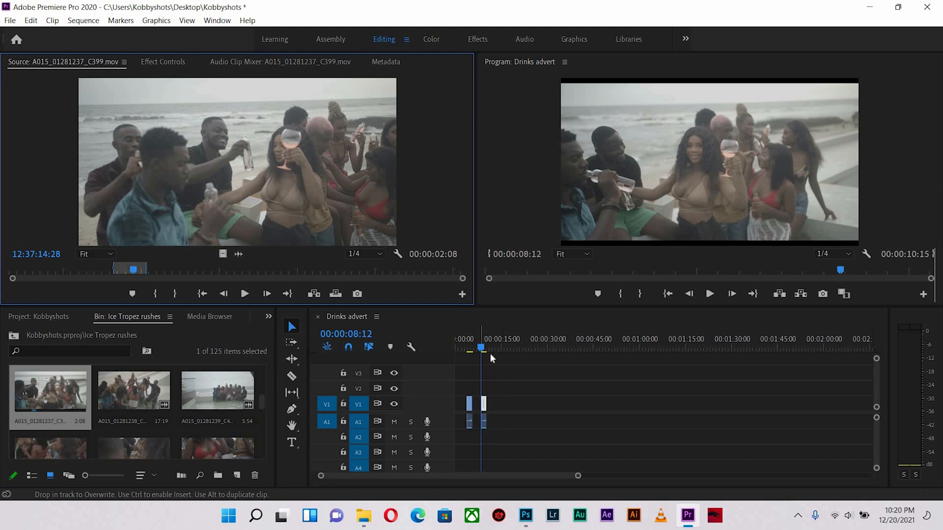
mouse_move(478, 346)
mouse_down()
mouse_move(464, 350)
mouse_move(483, 353)
mouse_up()
click(484, 403)
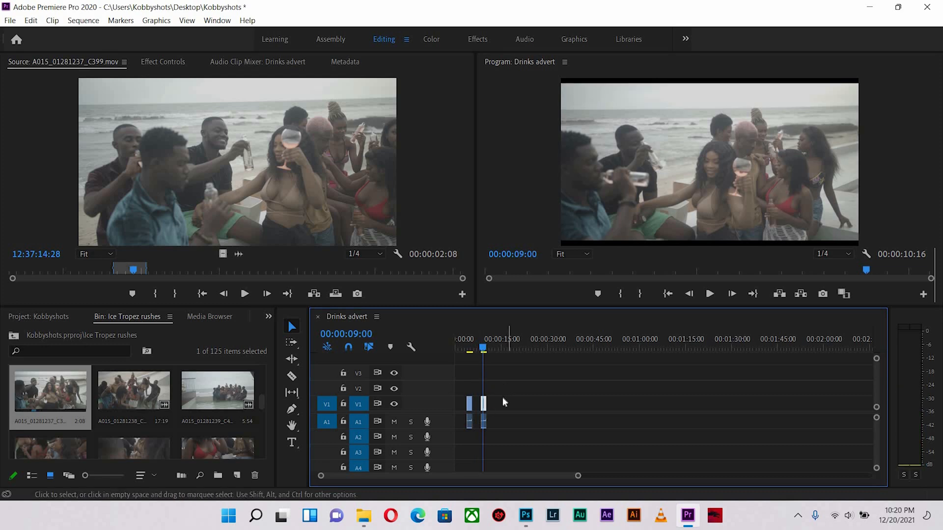
drag(493, 412, 514, 412)
- Move only the second clip's video on V1 to about 20 seconds, apart from its audio on A1
click(470, 353)
click(470, 352)
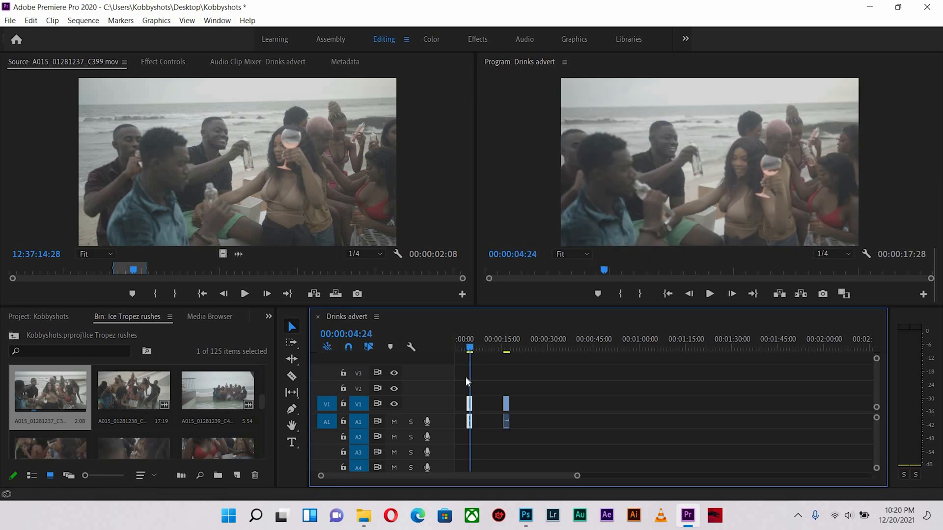
click(479, 344)
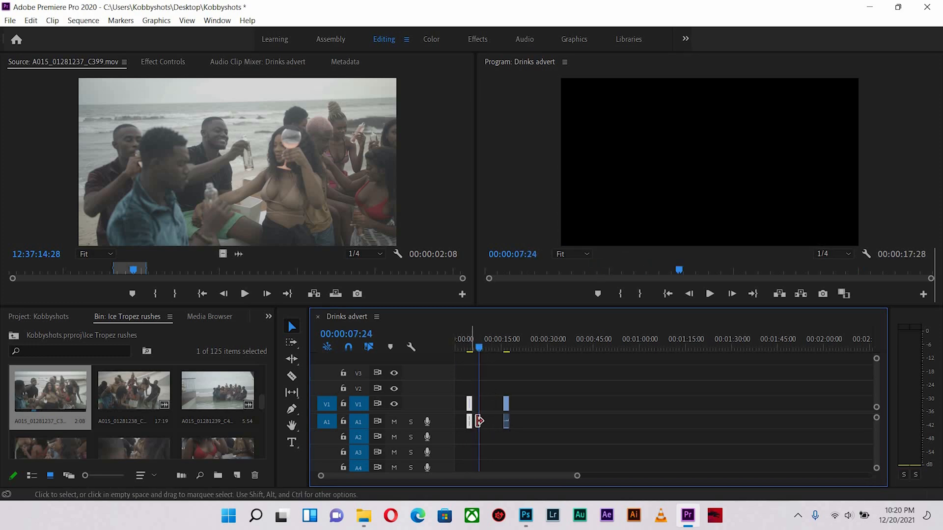
click(475, 416)
click(471, 409)
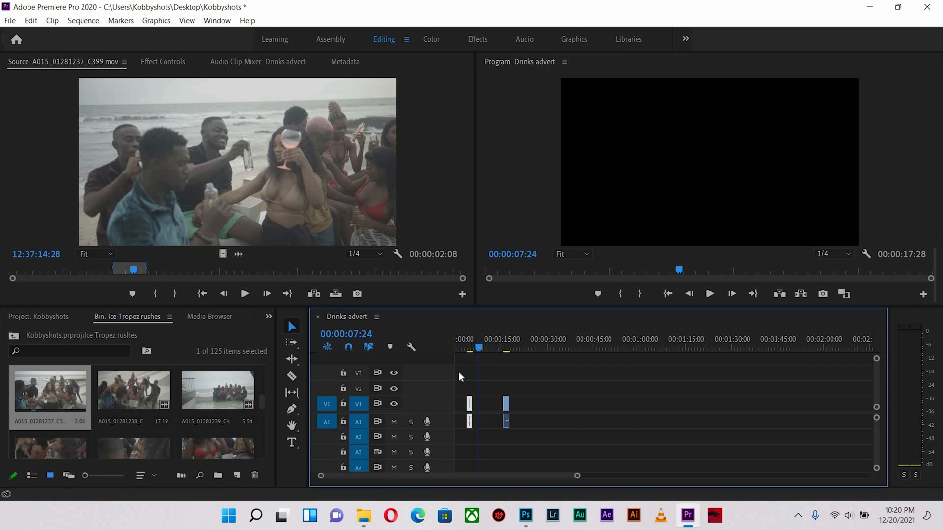
click(473, 366)
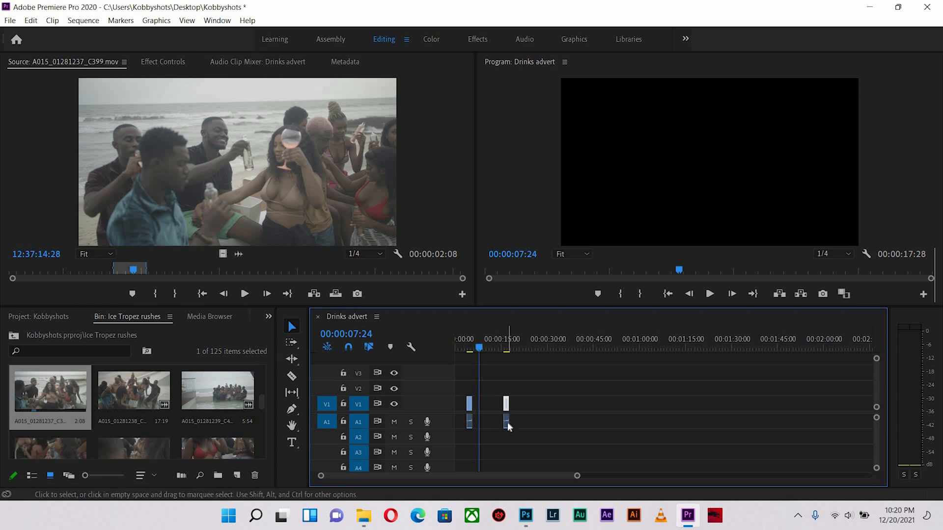
mouse_move(506, 404)
mouse_down()
mouse_move(520, 404)
mouse_move(506, 422)
mouse_up()
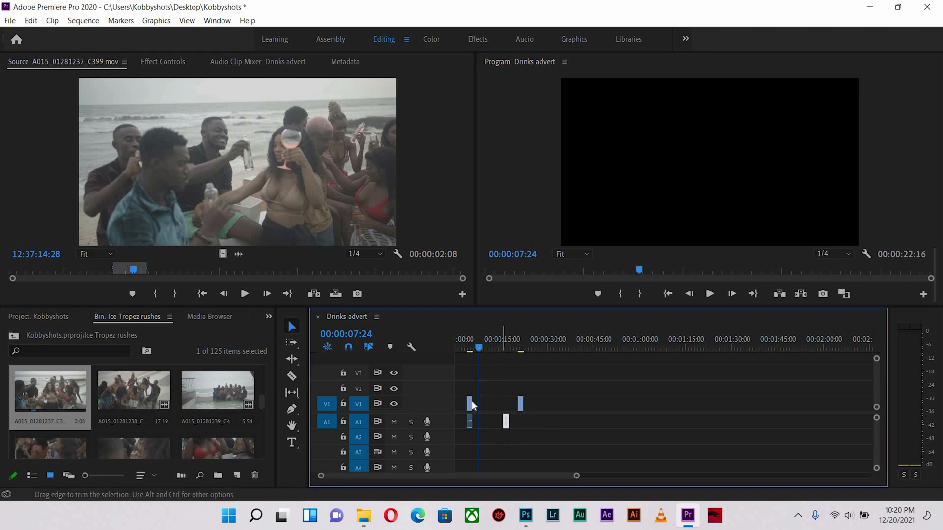
- Unlink the first clip's video from its audio, move the audio separately on A1, and undo that move
click(468, 408)
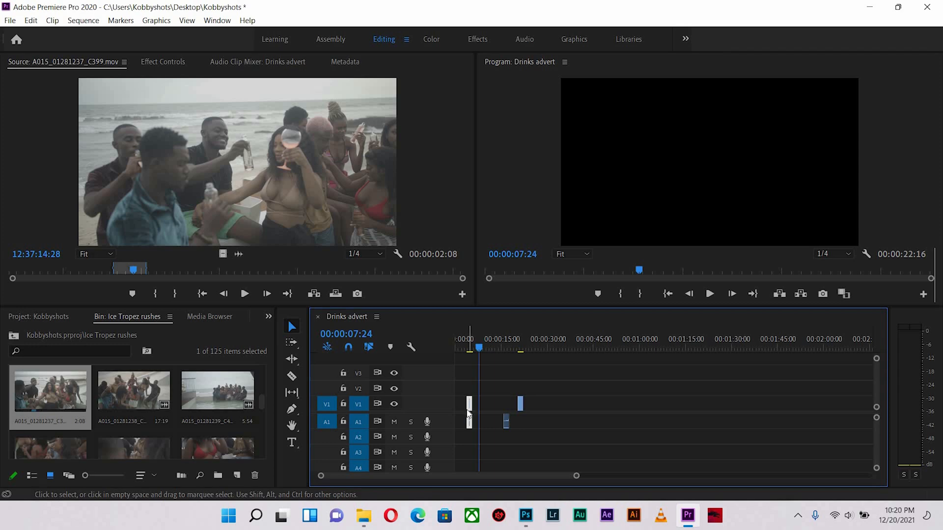
right_click(468, 414)
mouse_move(469, 412)
mouse_down()
mouse_move(470, 435)
mouse_move(473, 421)
mouse_up()
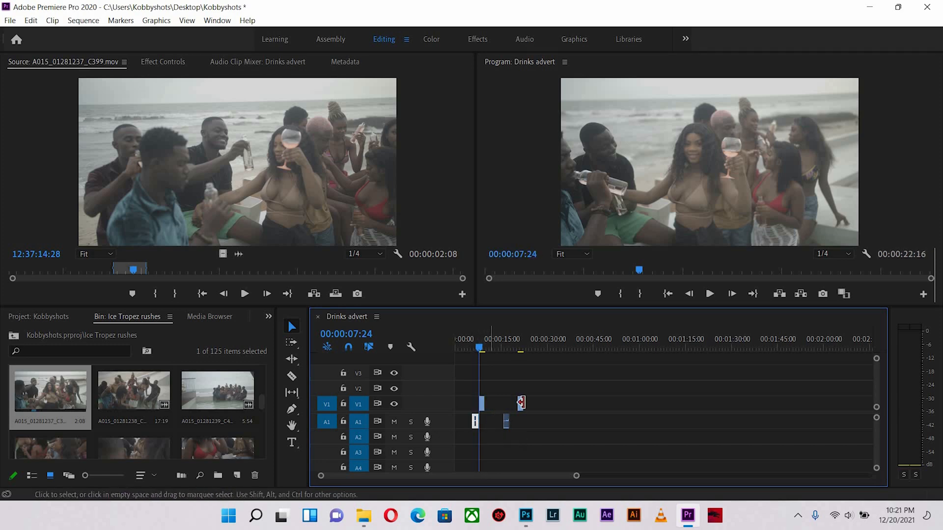
key(ctrl+z)
- Delete the second clip's separated video and audio, and move the first clip with its audio to the sequence start
drag(550, 385, 506, 431)
key(Delete)
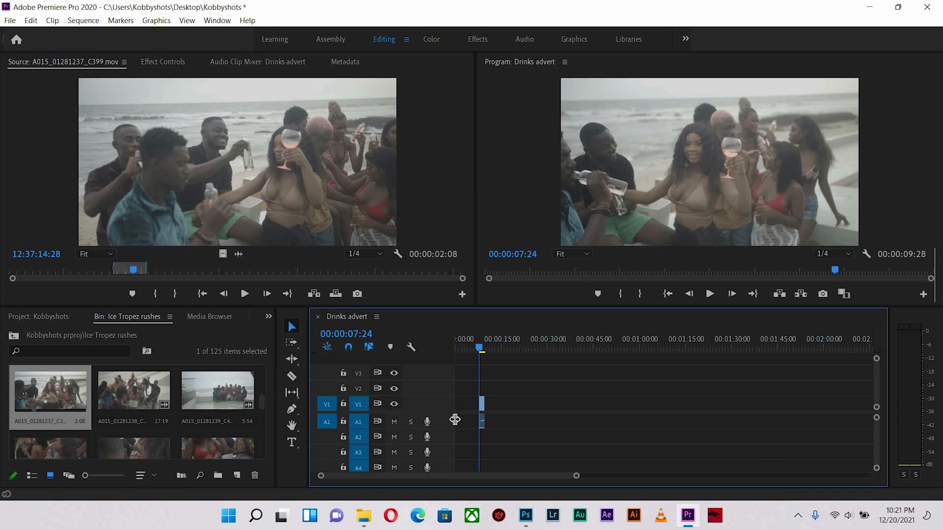
drag(481, 414, 457, 350)
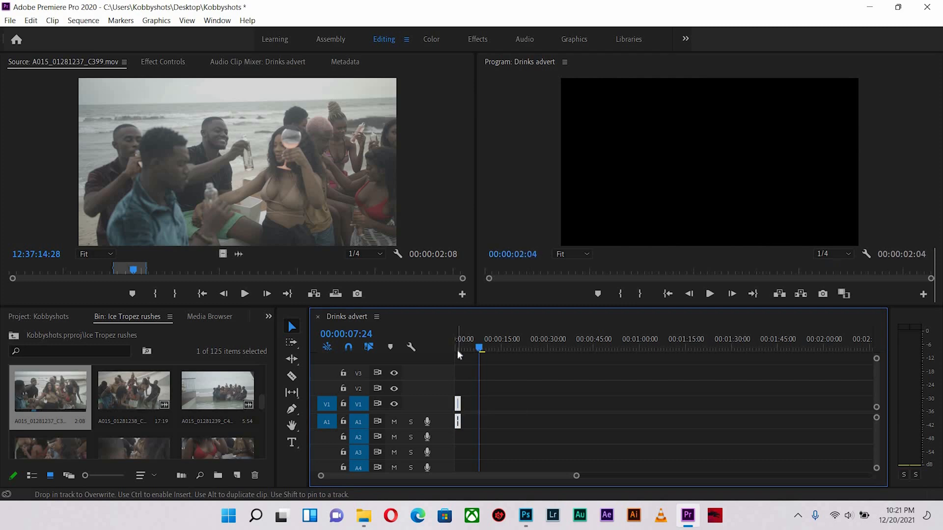
click(457, 349)
- Add only the video of A015_01281240_C404.mov after the first clip, scaled to frame size and trimmed to end at 00:00:02:24
double_click(198, 449)
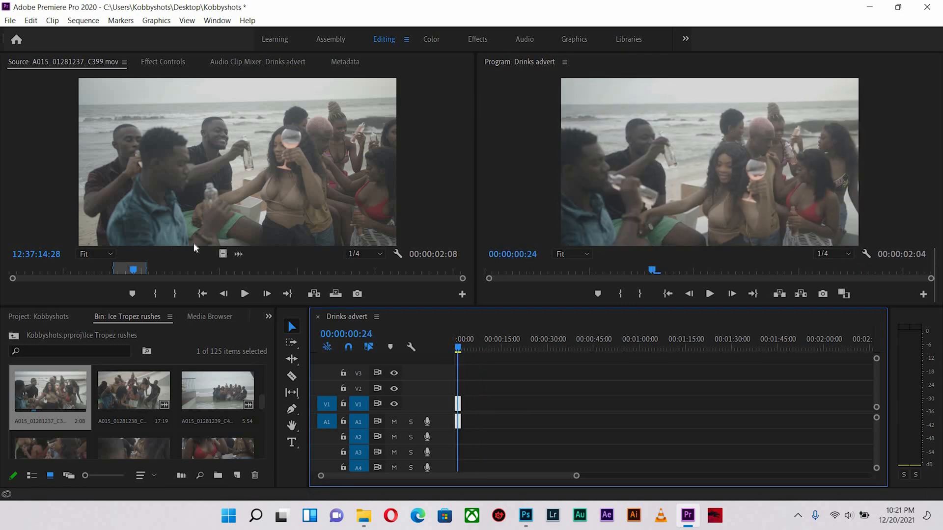
drag(222, 256, 471, 350)
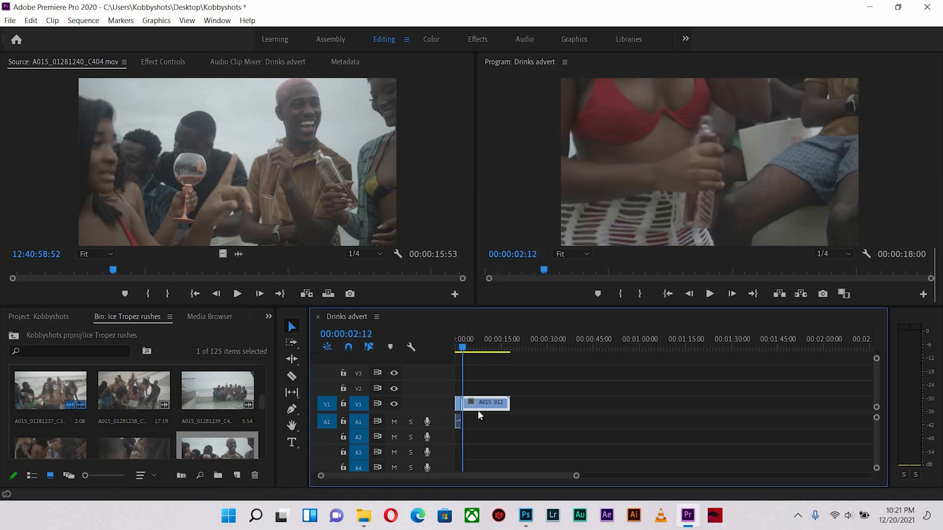
right_click(486, 407)
click(535, 441)
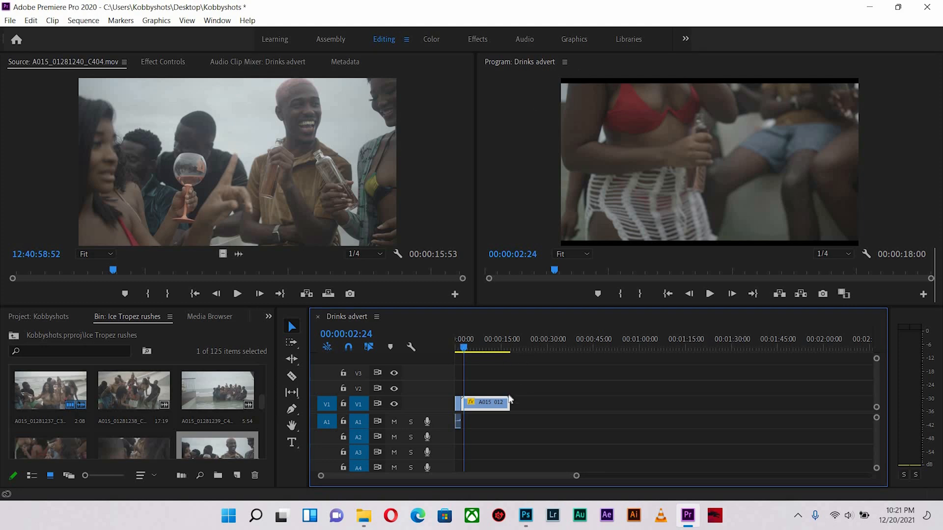
drag(510, 399, 463, 400)
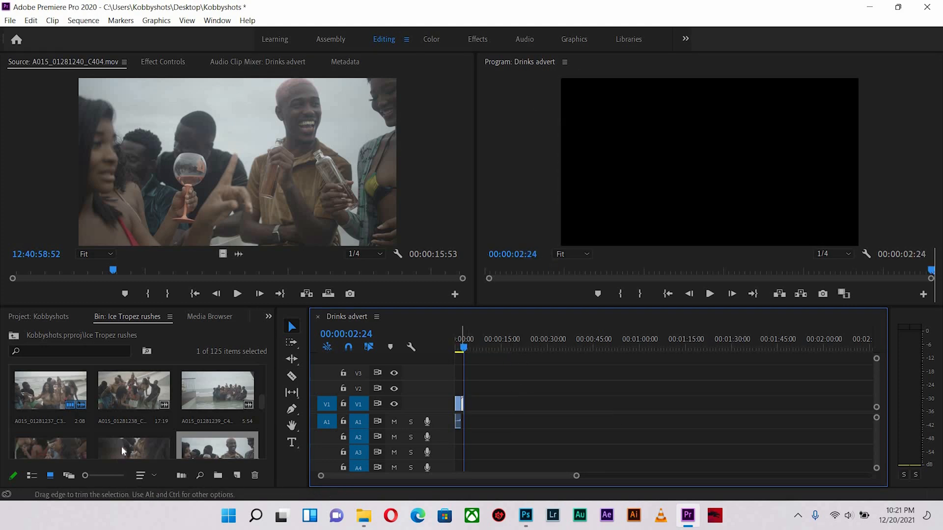
- Place A015_01281242_C406.mov with video and audio on V1 and A1 at 00:00:02:24, and select it
scroll(125, 438, down, 1)
drag(133, 440, 457, 356)
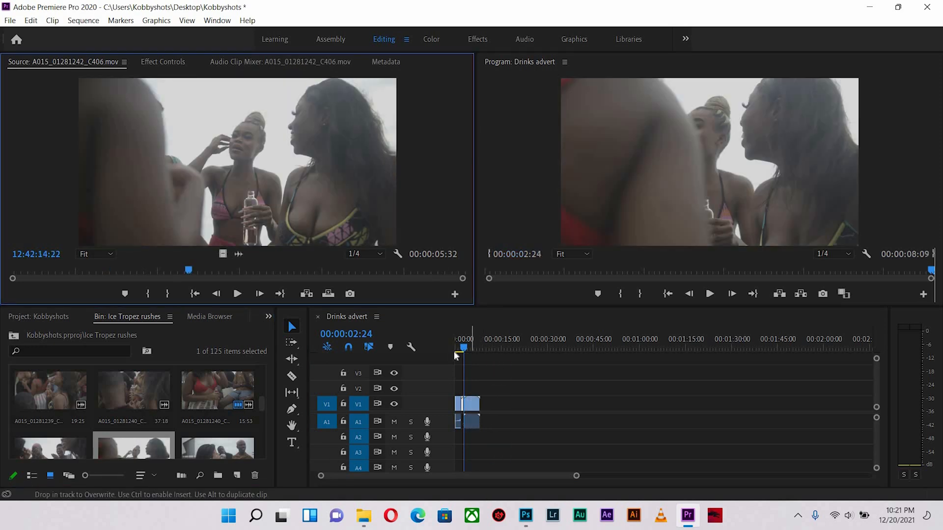
click(471, 348)
click(472, 405)
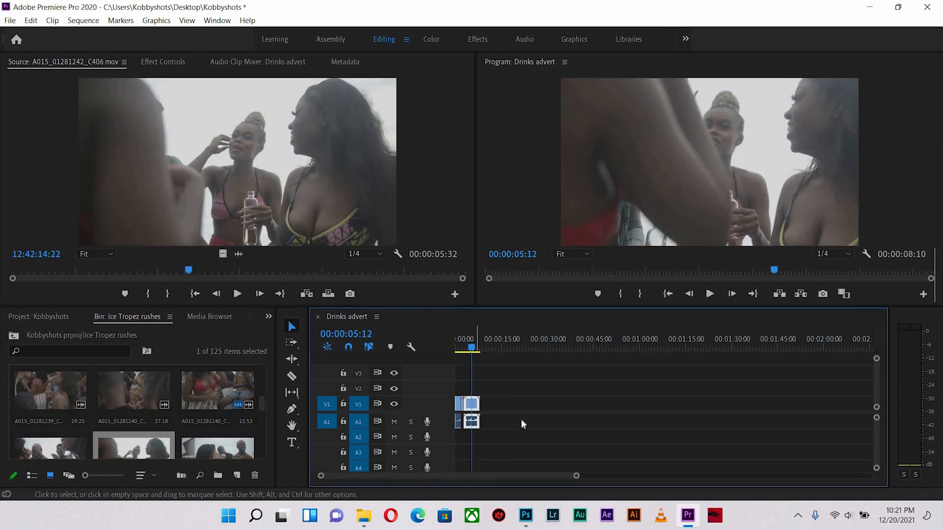
right_click(469, 403)
click(504, 413)
right_click(477, 404)
click(486, 424)
key(=)
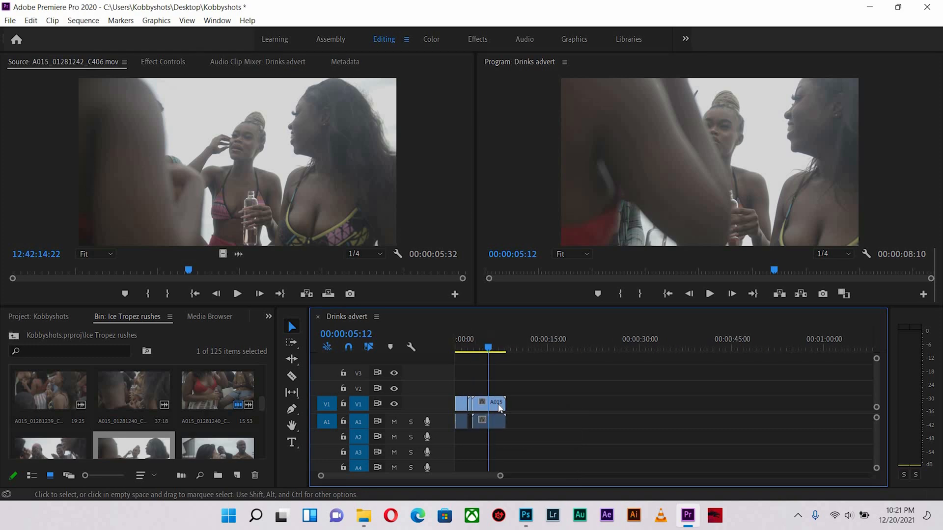
right_click(497, 404)
click(541, 352)
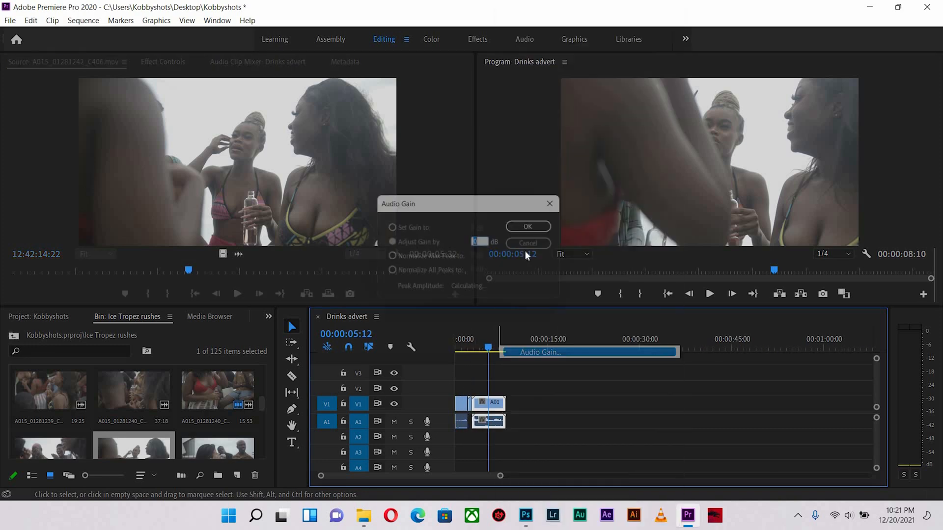
click(537, 244)
- Scale the C406 clip on V1 to the frame size
right_click(495, 421)
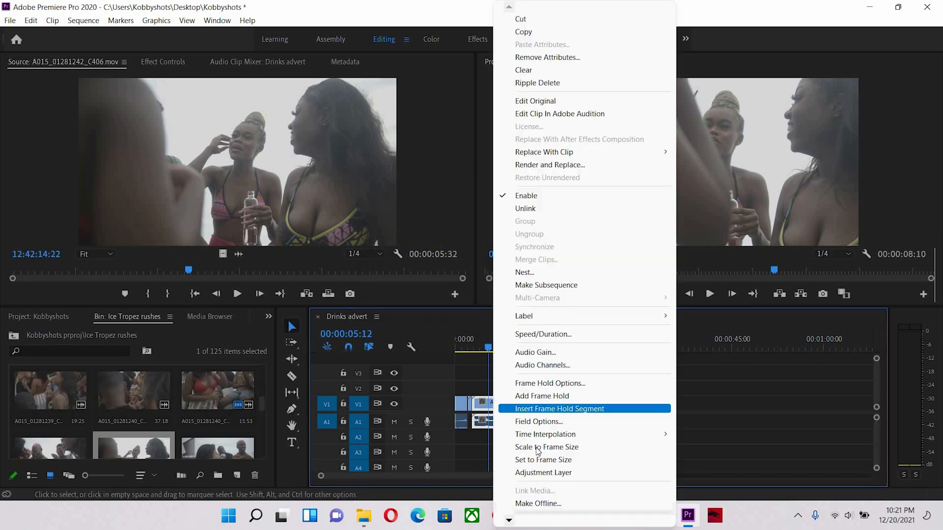
click(540, 447)
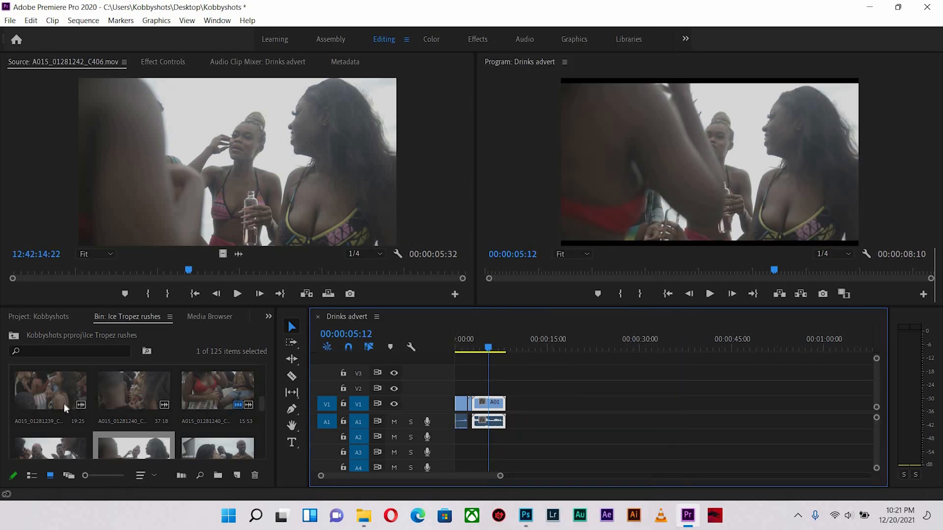
- Add A015_01281242_C408.mov with video and audio directly after the C406 clip, and scale it to the frame size
scroll(68, 393, down, 2)
drag(49, 391, 522, 412)
right_click(535, 421)
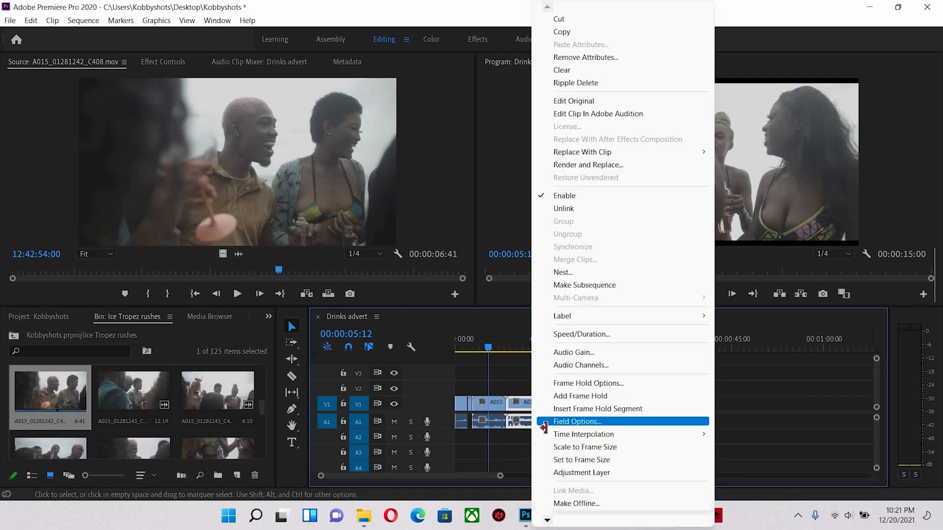
click(545, 444)
- Review the assembled clips by scrubbing from the start of the sequence into the C406 clip at 00:00:03:26
click(519, 346)
drag(520, 346, 467, 337)
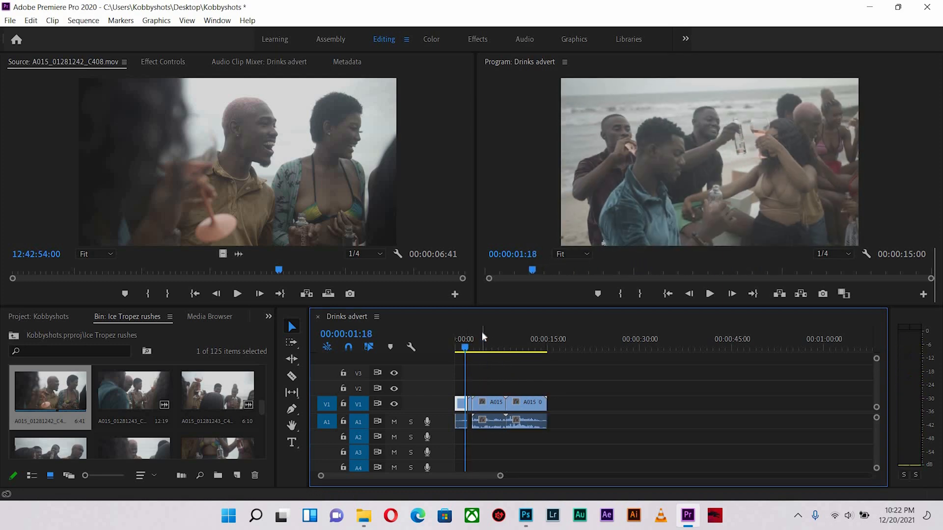
key(=)
key(=)
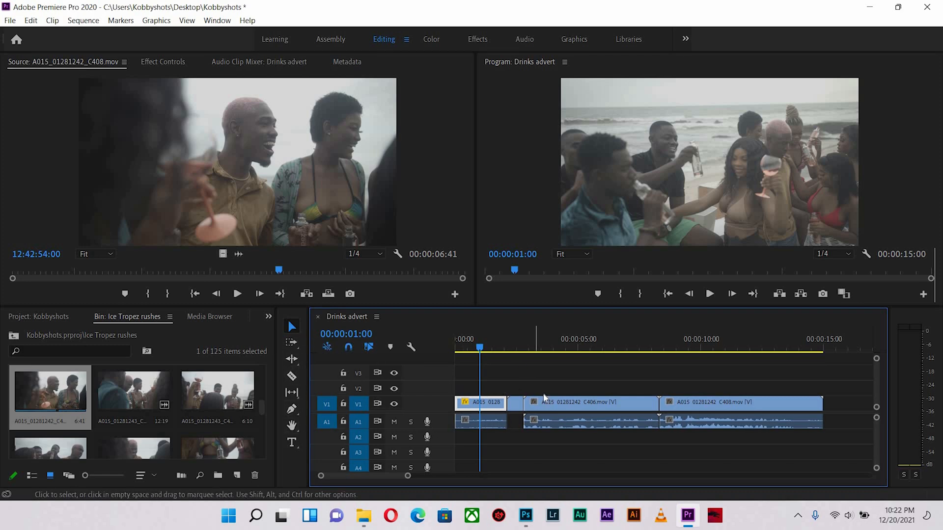
click(513, 346)
click(550, 348)
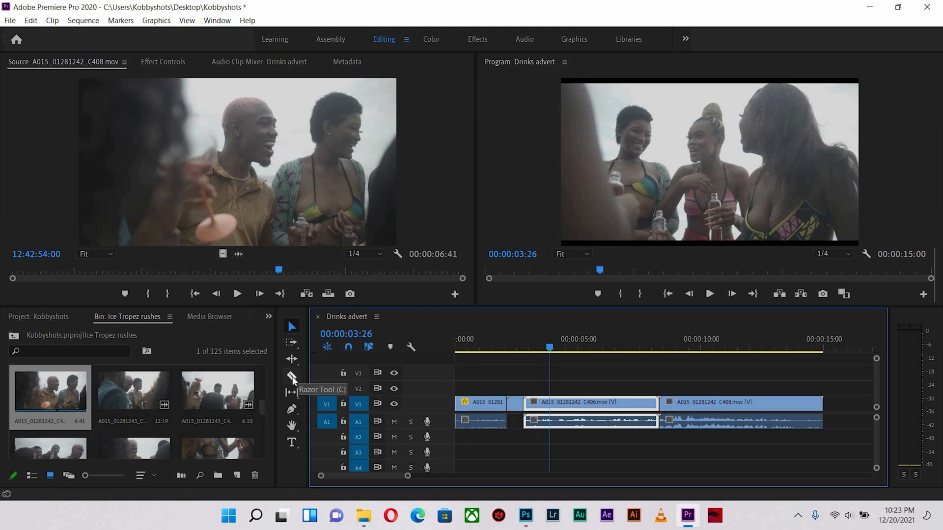
- Activate the Razor tool and position the playhead over the first clip at 00:00:00:29
click(291, 376)
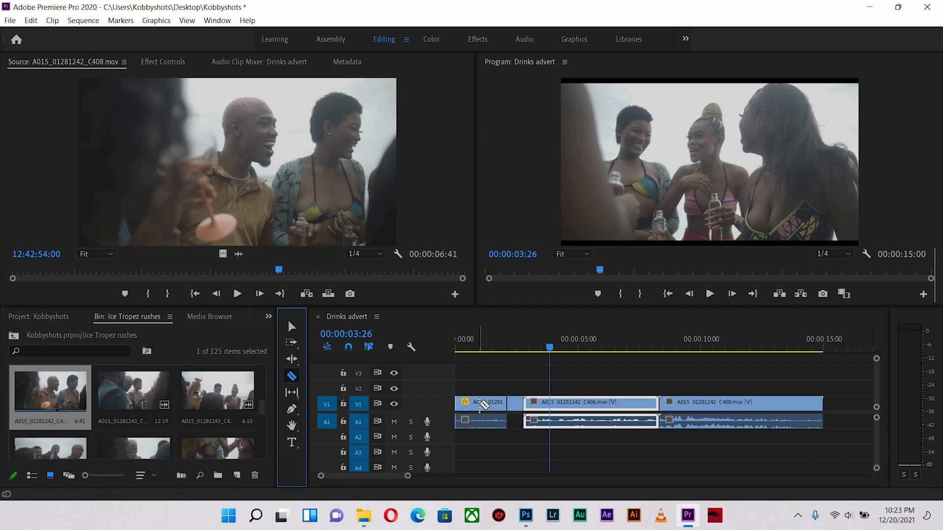
click(477, 342)
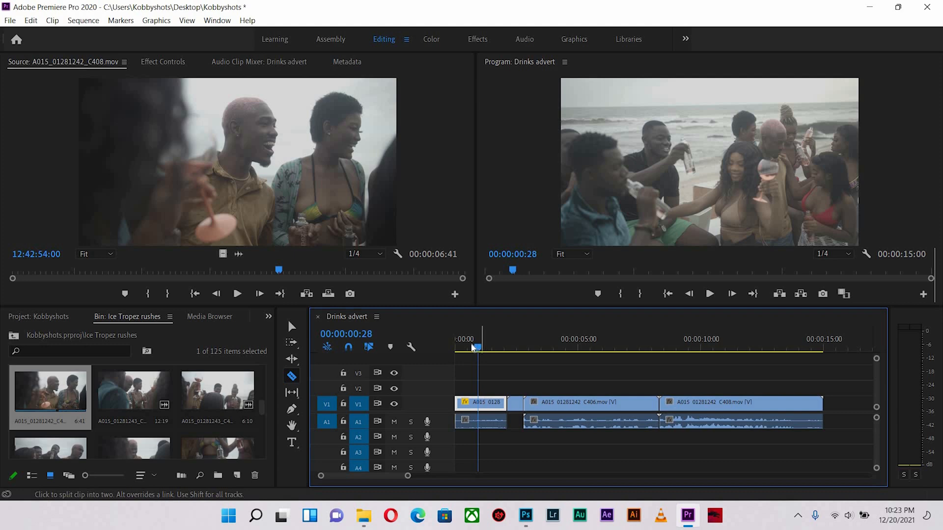
click(477, 347)
key(Right)
key(Right)
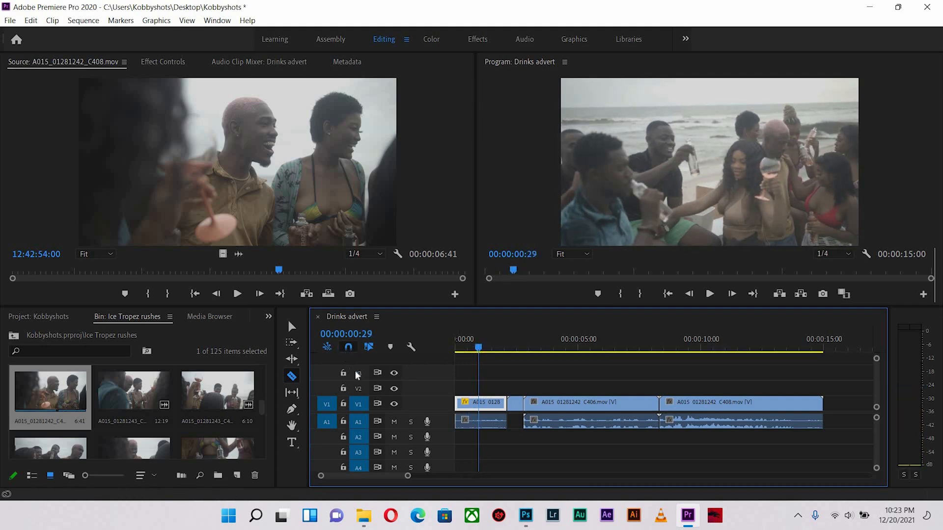
- Turn timeline snapping off and move the playhead freely along the first clip to 00:00:00:26
click(347, 348)
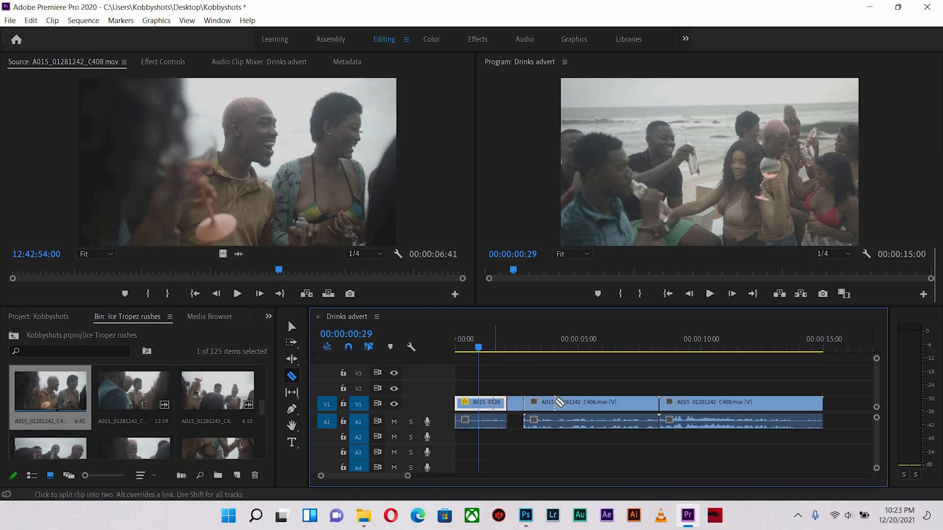
click(348, 349)
drag(481, 348, 476, 348)
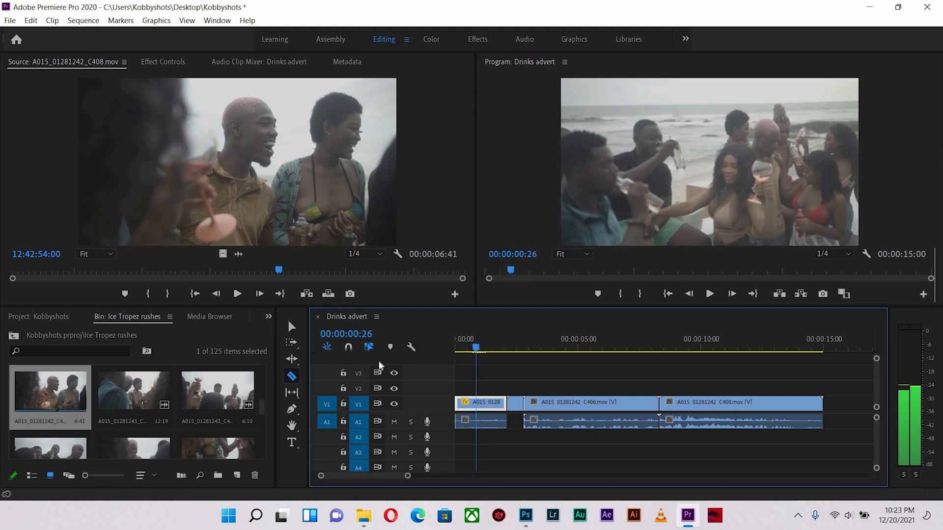
- Turn timeline snapping back on and split the first clip's video on V1 at 00:00:00:28
click(349, 347)
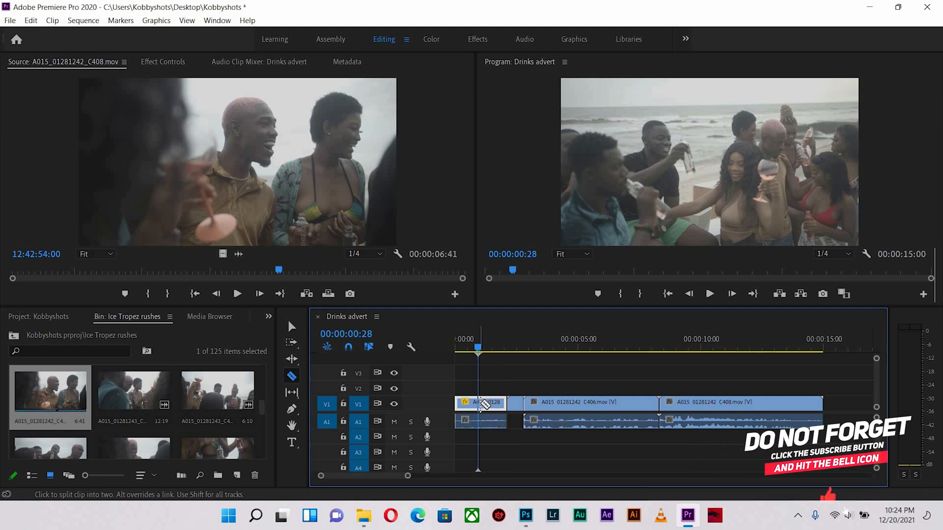
click(481, 403)
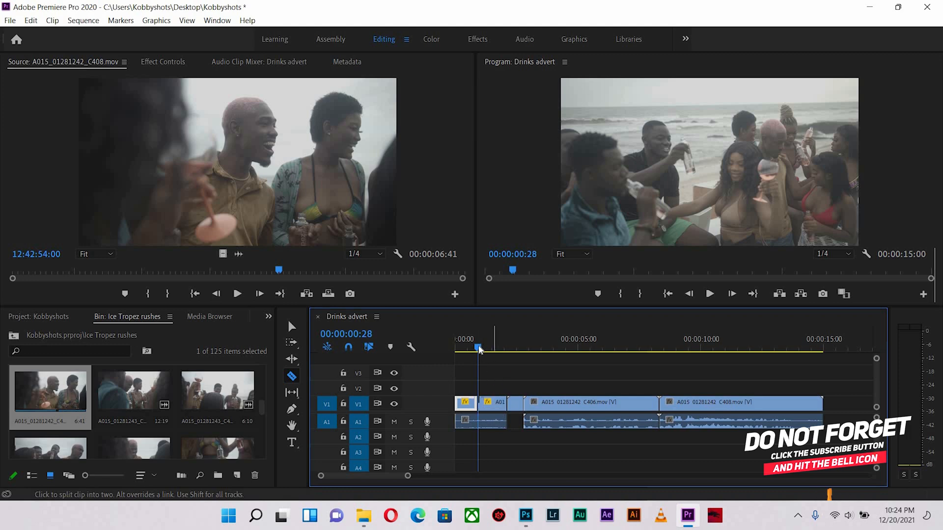
click(466, 347)
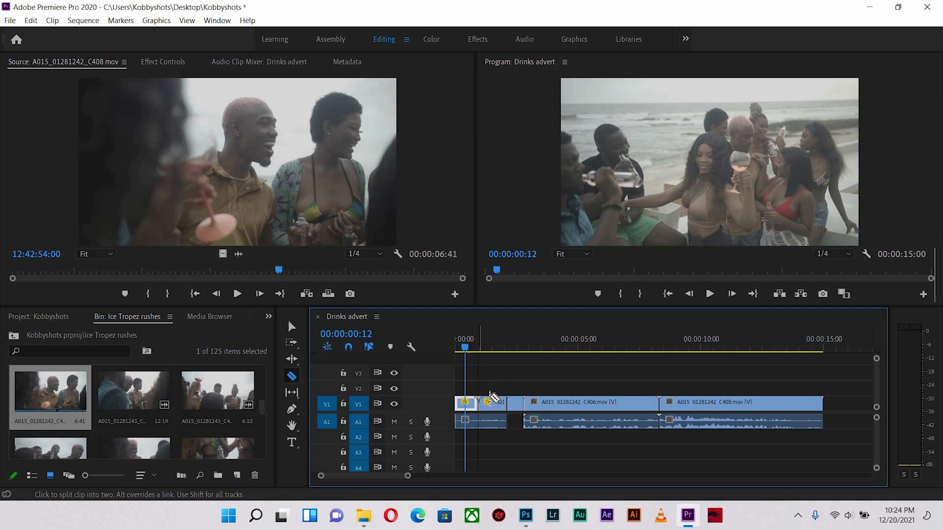
- Split the C406 clip with its audio at 00:00:04:02 and play a short section after the cut
click(555, 351)
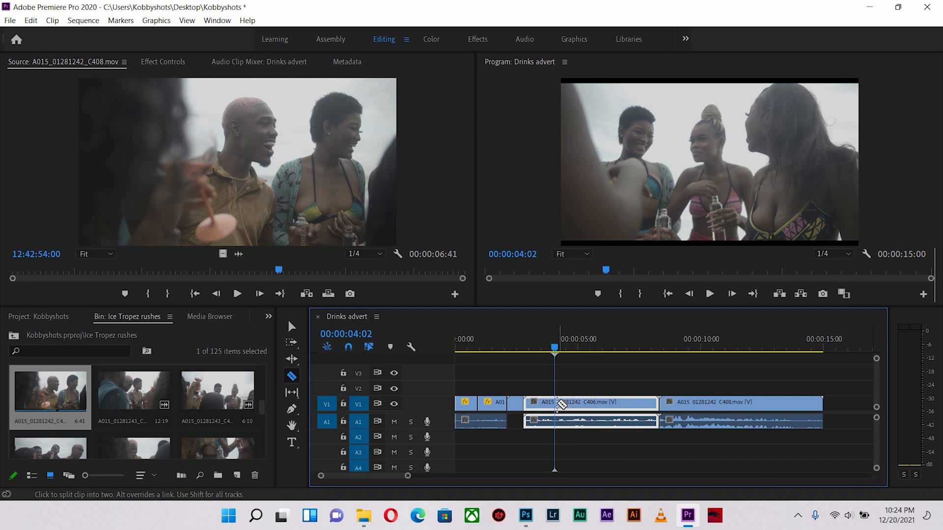
click(557, 402)
click(547, 345)
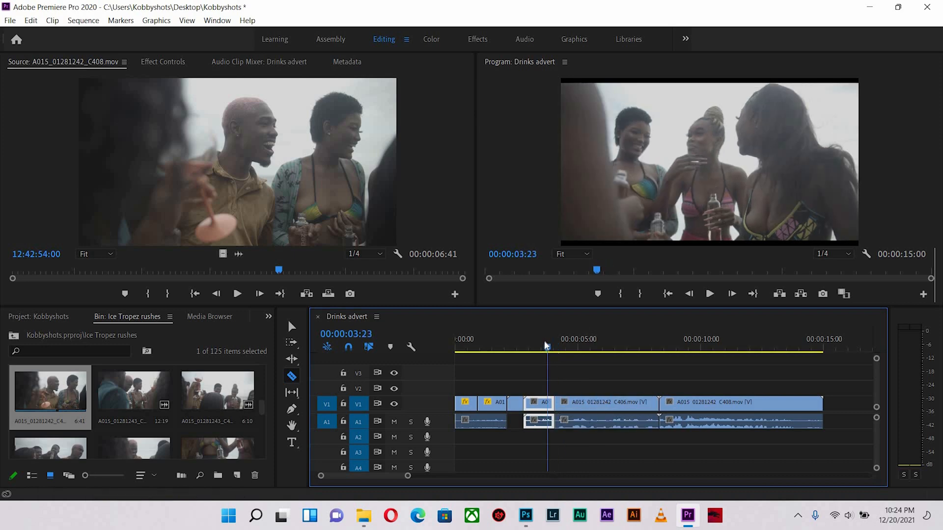
click(565, 345)
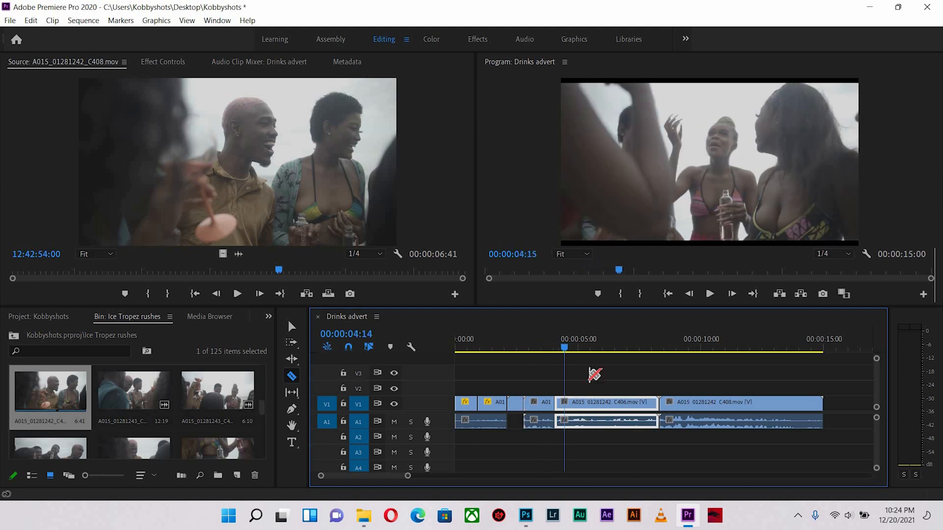
key(space)
key(space)
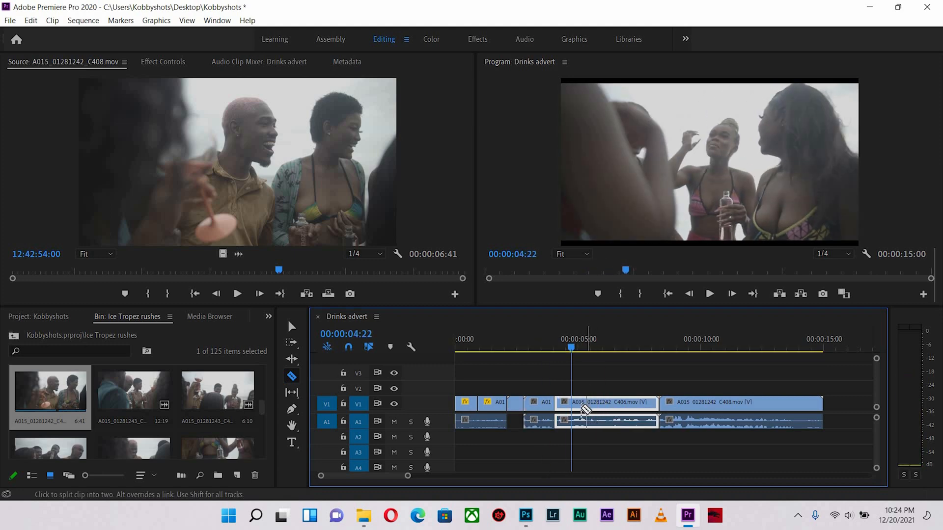
- Unlink the video and audio of the long C406 clip and split only its audio on A1 at 00:00:05:28
right_click(583, 408)
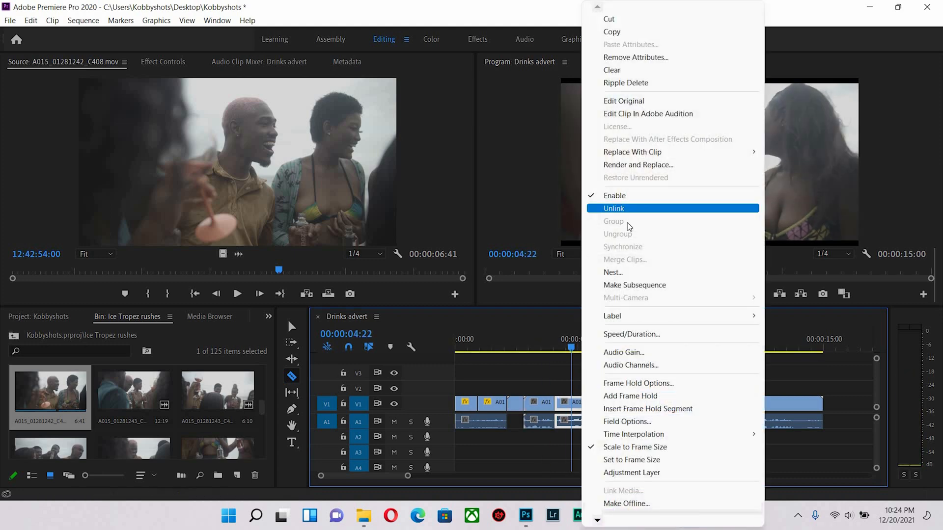
click(626, 209)
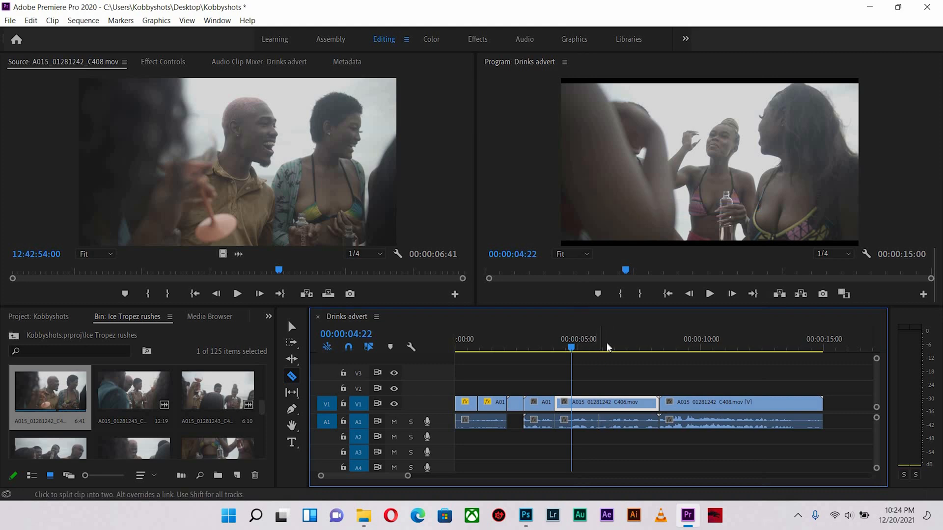
click(602, 348)
click(613, 425)
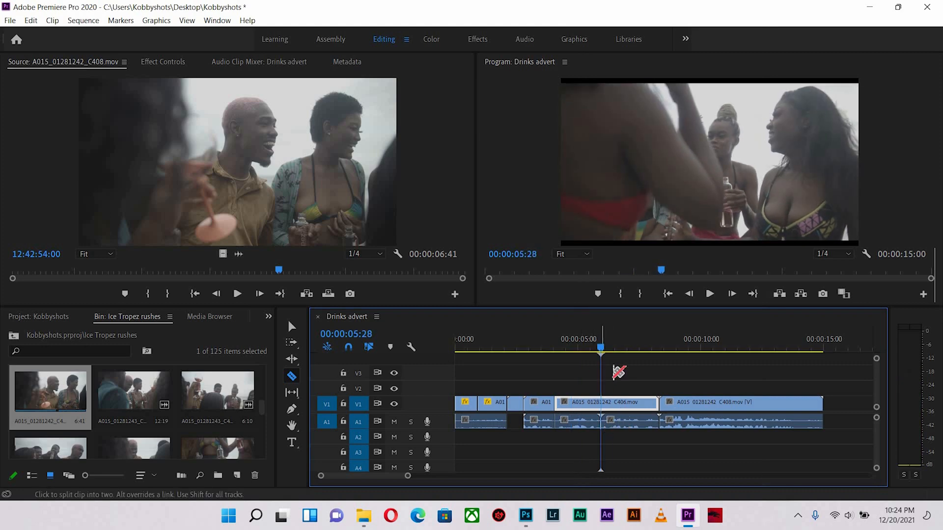
- Split only the unlinked C406 video on V1 at about 00:00:05:02 and play across the cut
click(590, 347)
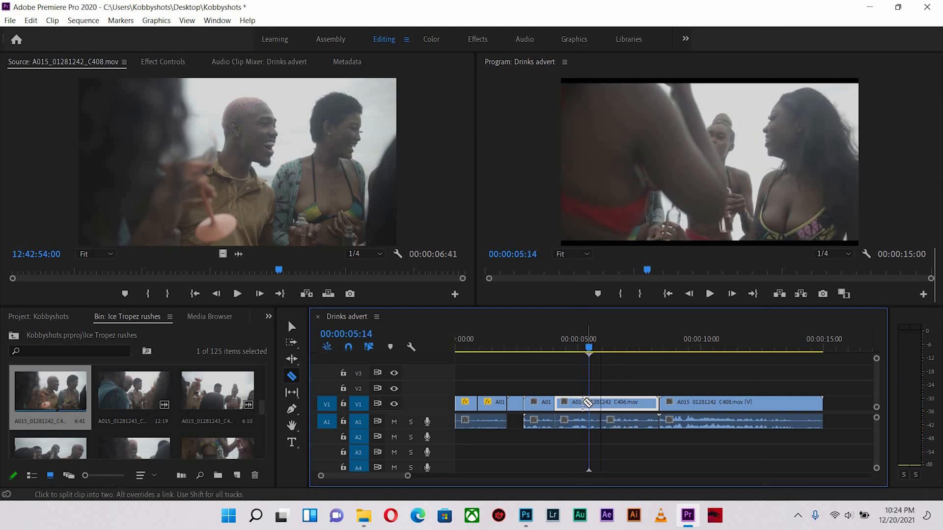
click(582, 403)
click(568, 348)
key(space)
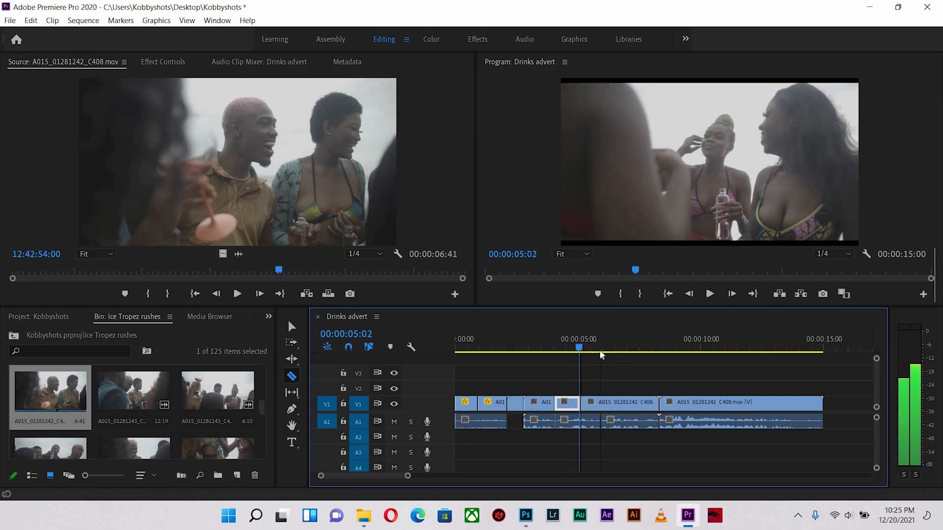
click(561, 350)
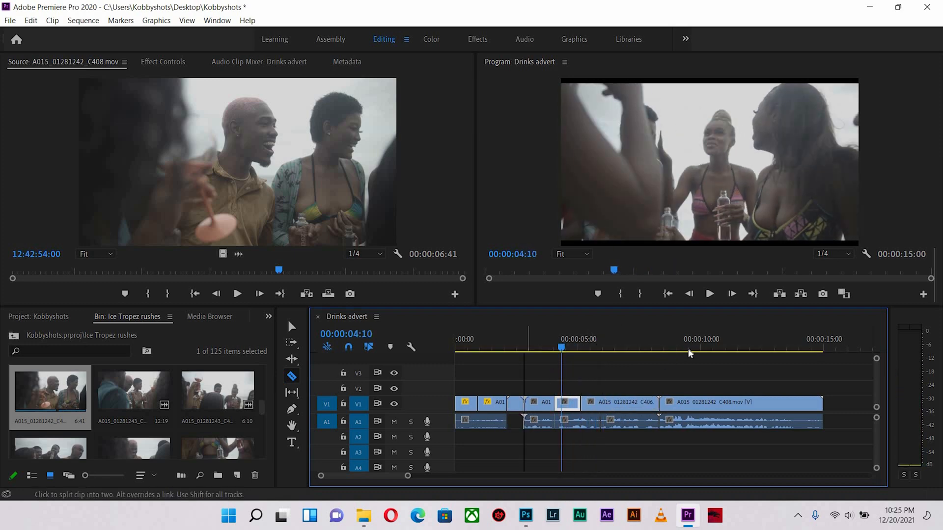
- Try splitting the C408 clip with its audio at 00:00:13:20, and undo the cut
click(790, 348)
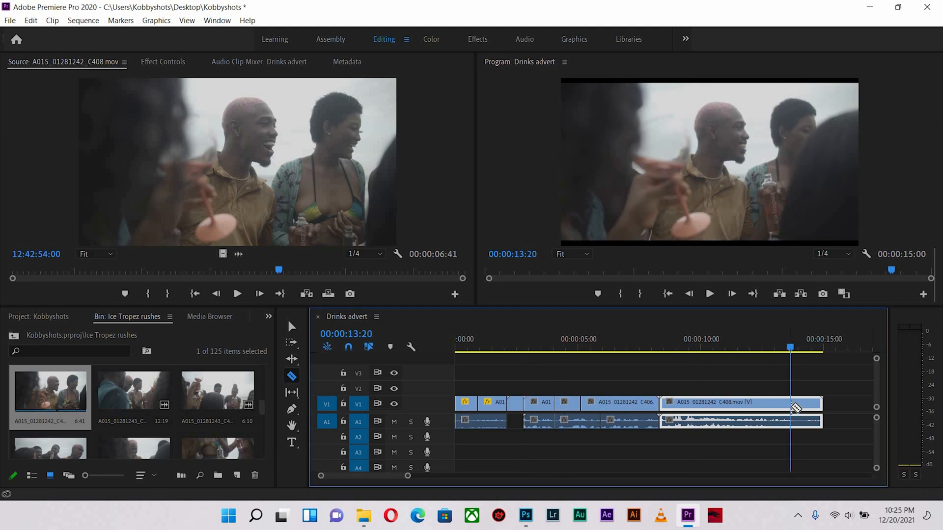
click(790, 403)
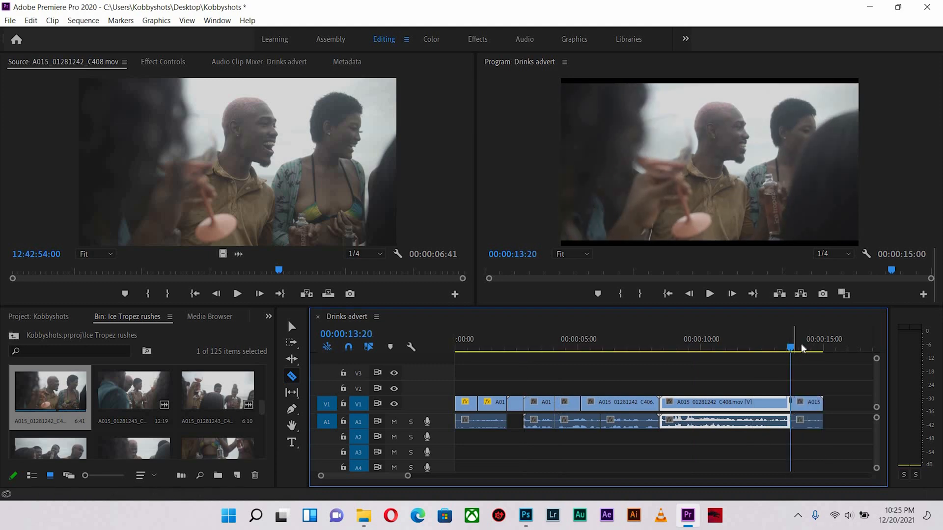
click(805, 347)
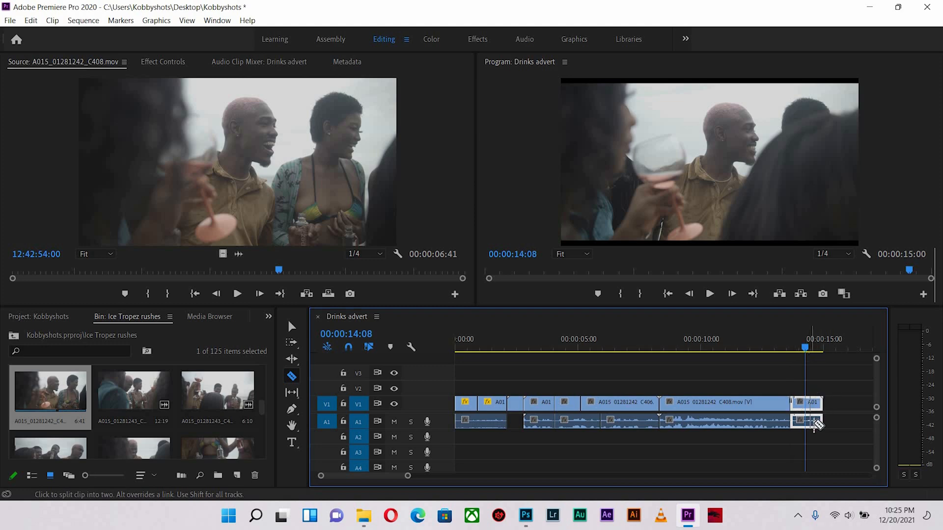
key(Delete)
key(ctrl+z)
key(ctrl+z)
- Split the C408 clip with its audio at 00:00:12:27 and move its end piece to start at about 00:00:14:00, leaving a gap
drag(805, 347, 771, 347)
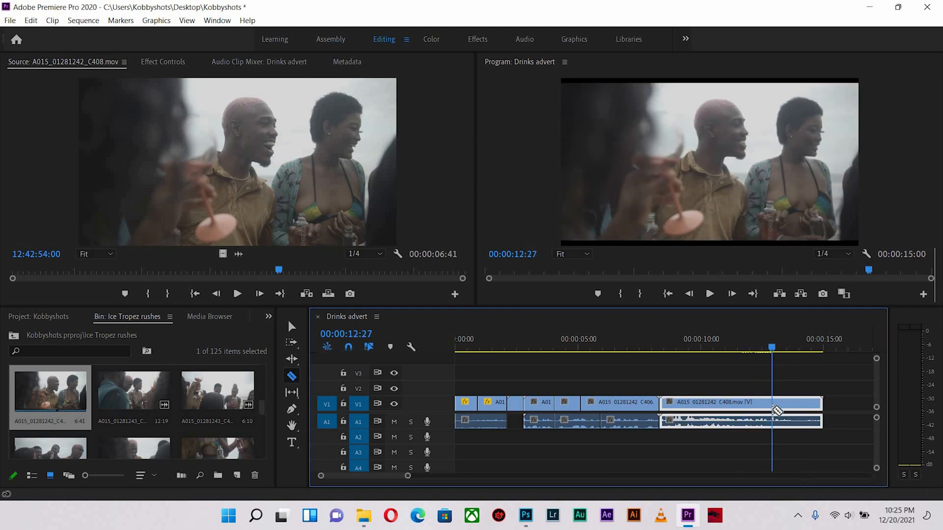
click(771, 404)
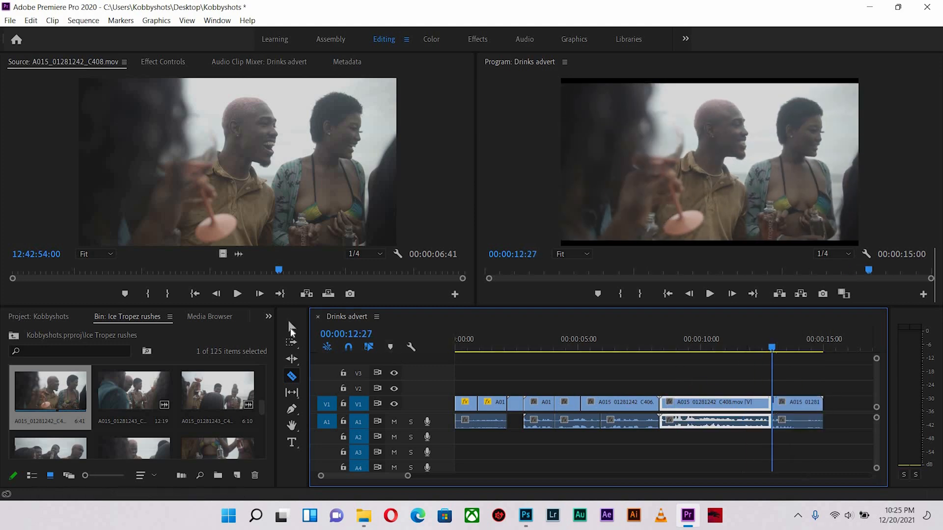
click(291, 328)
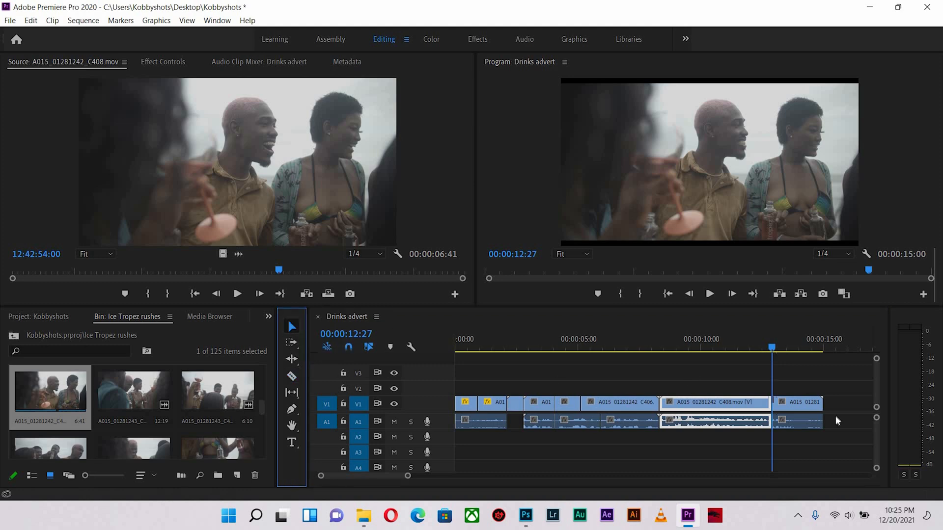
drag(796, 412, 833, 435)
drag(830, 420, 828, 431)
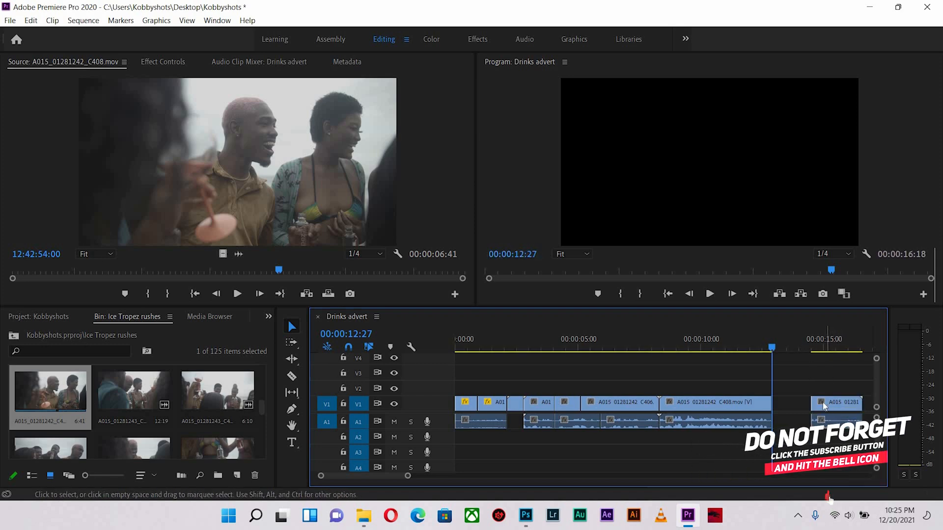
mouse_move(823, 403)
mouse_down()
mouse_move(830, 393)
mouse_move(823, 436)
mouse_move(822, 400)
mouse_up()
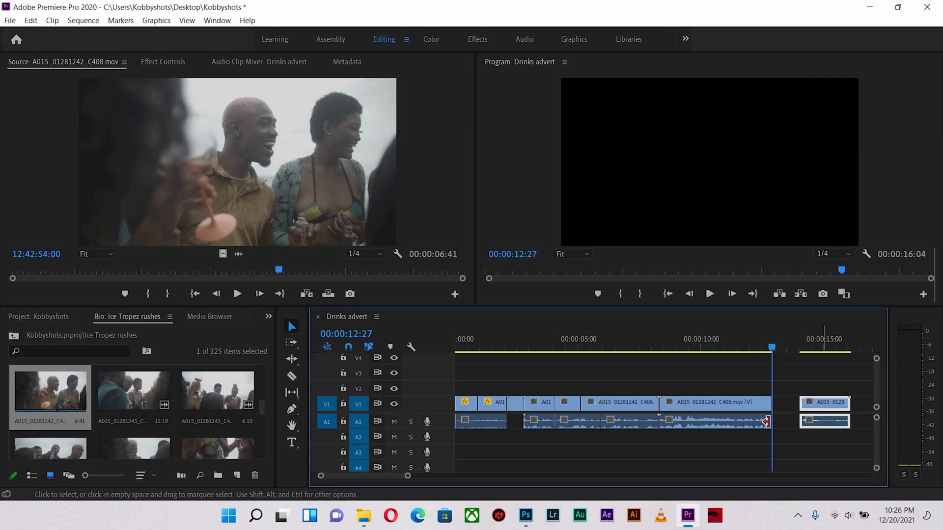
- Scrub and play through the sequence and split the last C406 piece, video and audio, at 00:00:07:16 with the Razor tool
drag(762, 345, 789, 346)
click(728, 350)
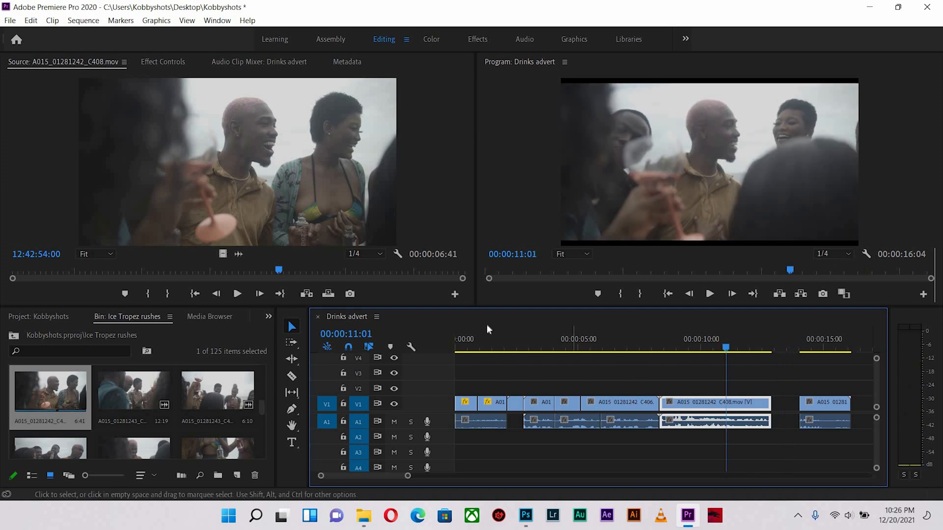
click(475, 339)
drag(603, 325, 641, 328)
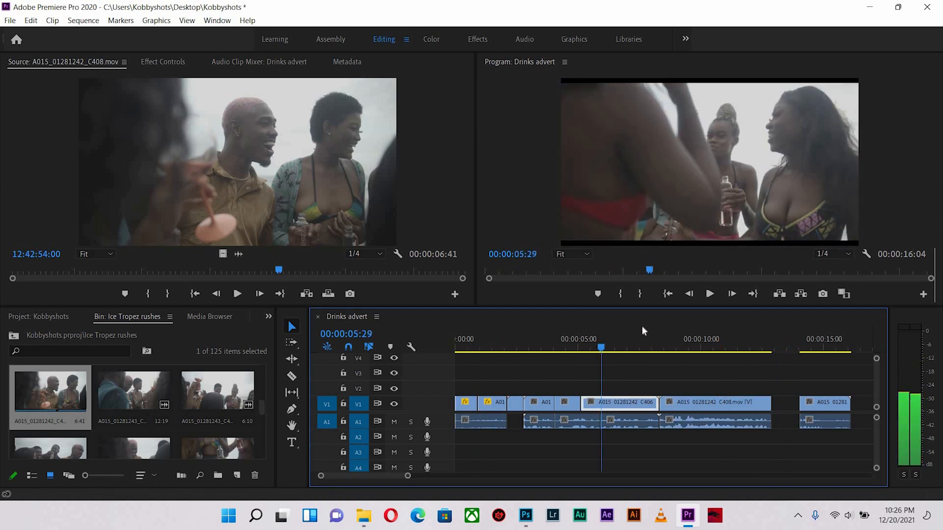
key(c)
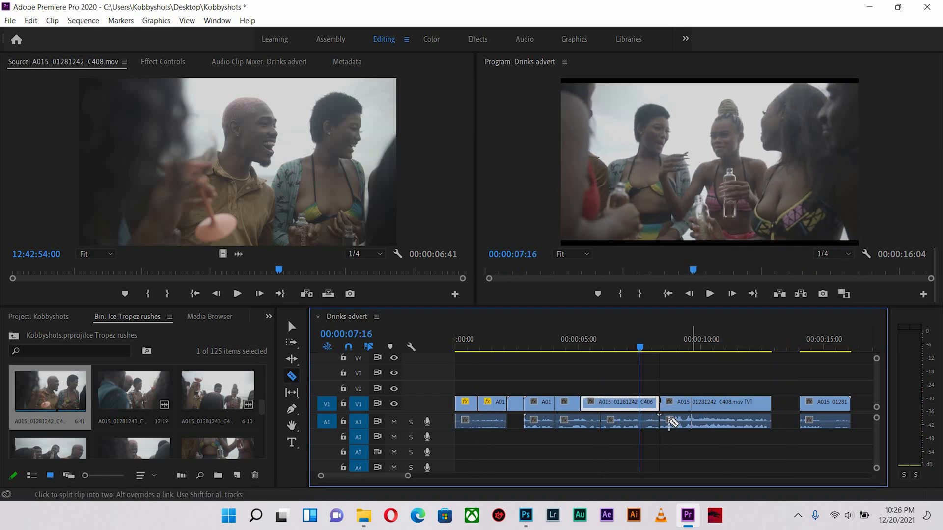
click(642, 421)
- Move the cut-off C406 end piece with its audio into the gap directly before the last C408 piece
key(v)
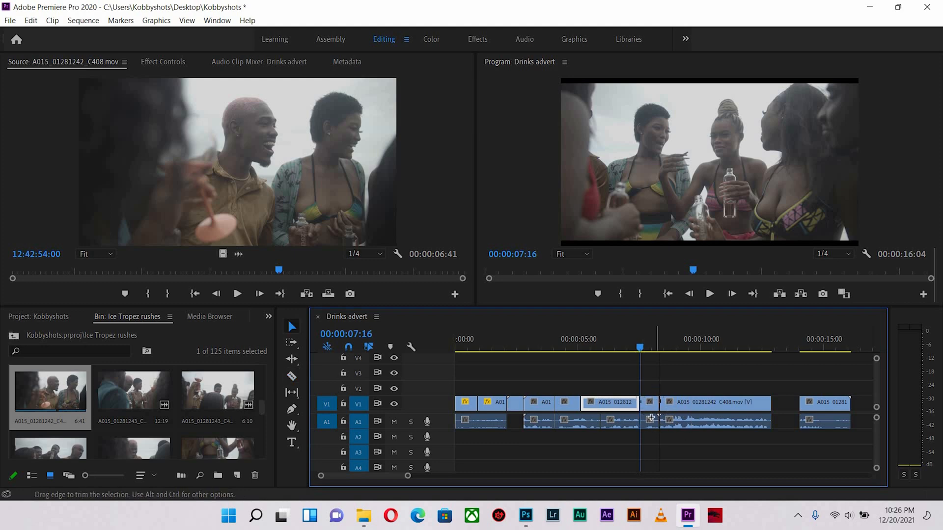
click(650, 405)
drag(650, 408, 790, 410)
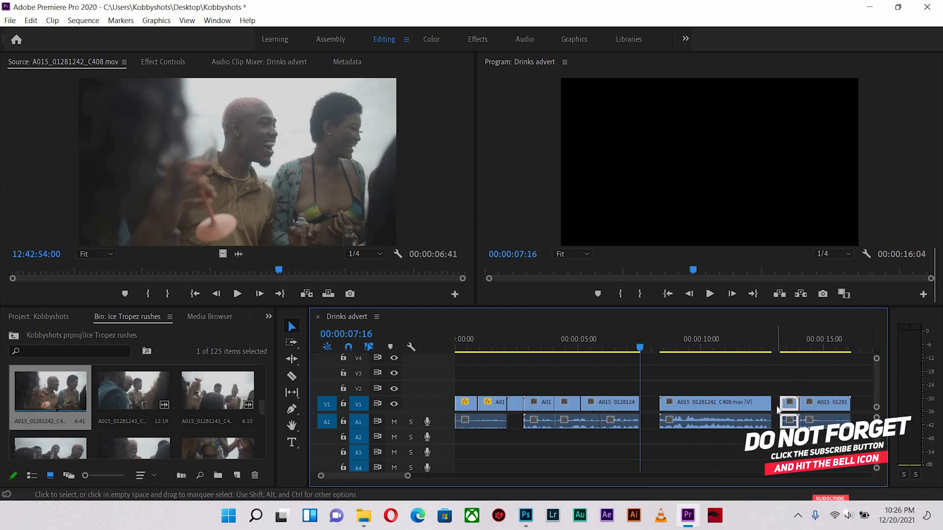
- Ripple delete the gap after the long C408 clip and the gap before it
right_click(777, 410)
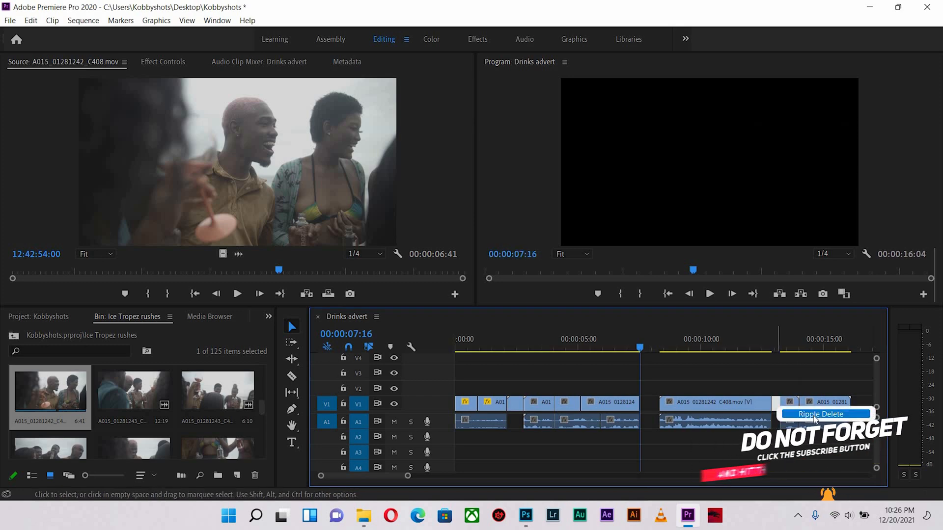
click(819, 415)
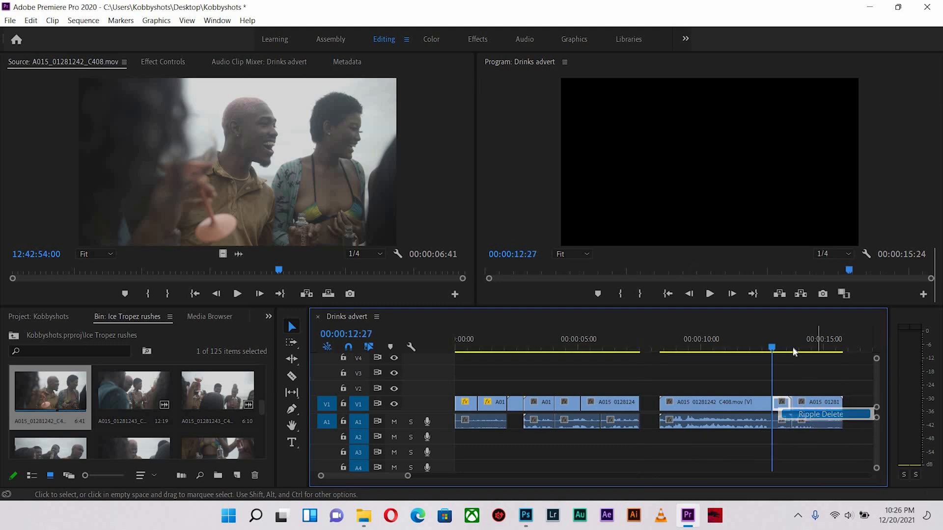
right_click(653, 402)
click(701, 407)
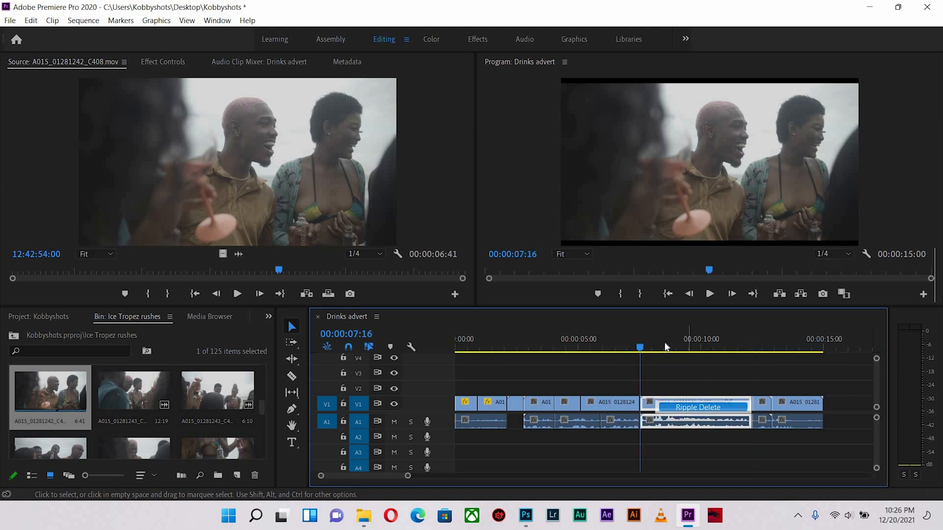
- Move the playhead back over the first clip to 00:00:00:18
click(636, 351)
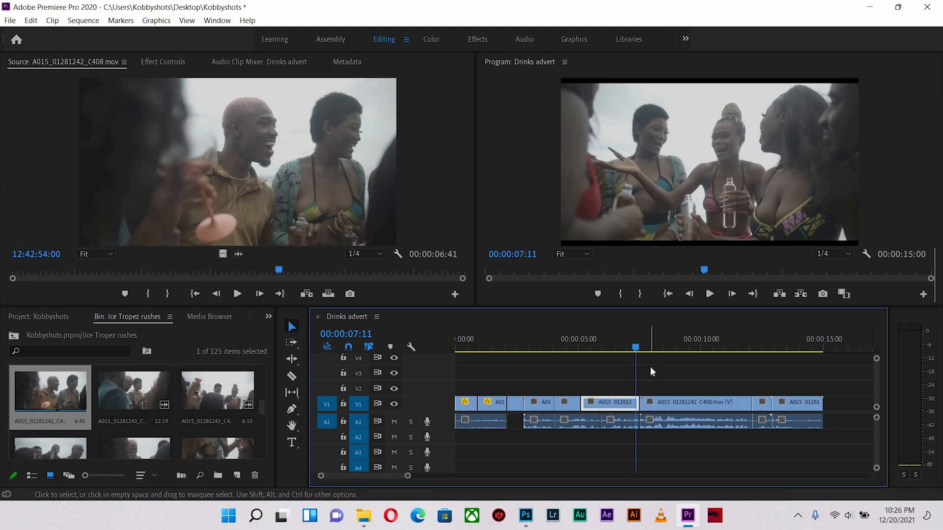
click(473, 361)
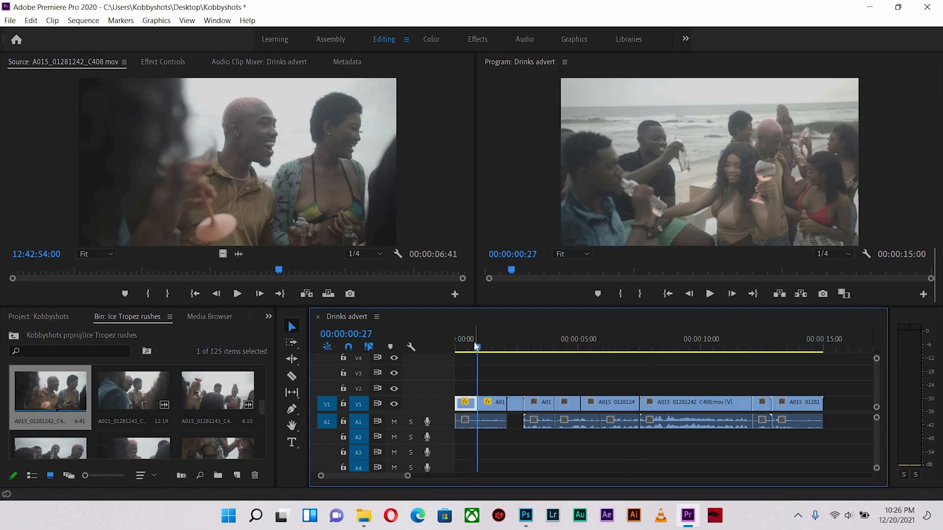
drag(472, 346, 470, 347)
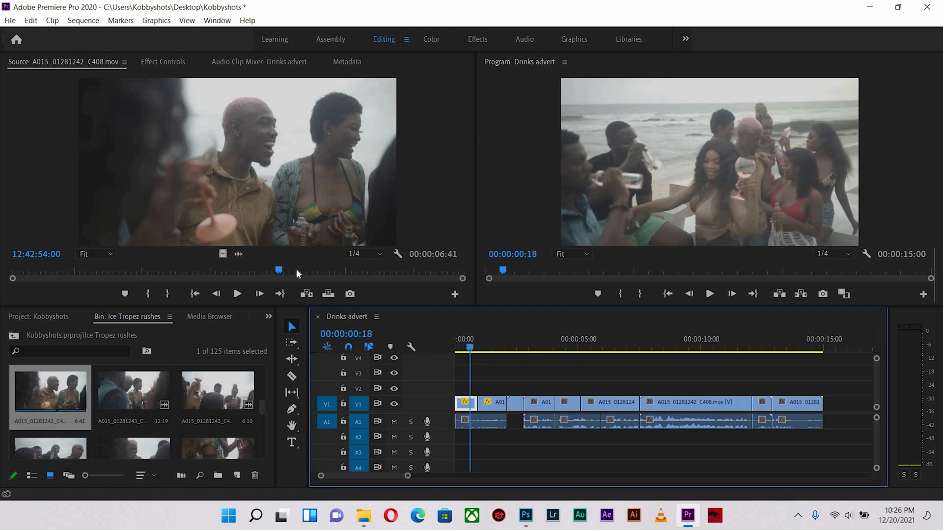
- Mark a 1:17 section of source clip C408 ending at 12:42:56:01 and place its video on V2 at the sequence start
click(328, 270)
key(i)
key(space)
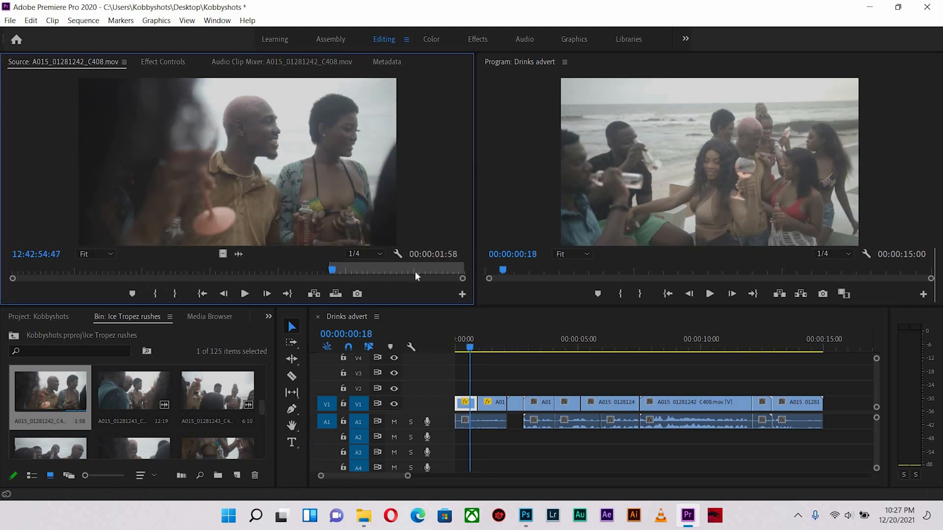
key(space)
key(o)
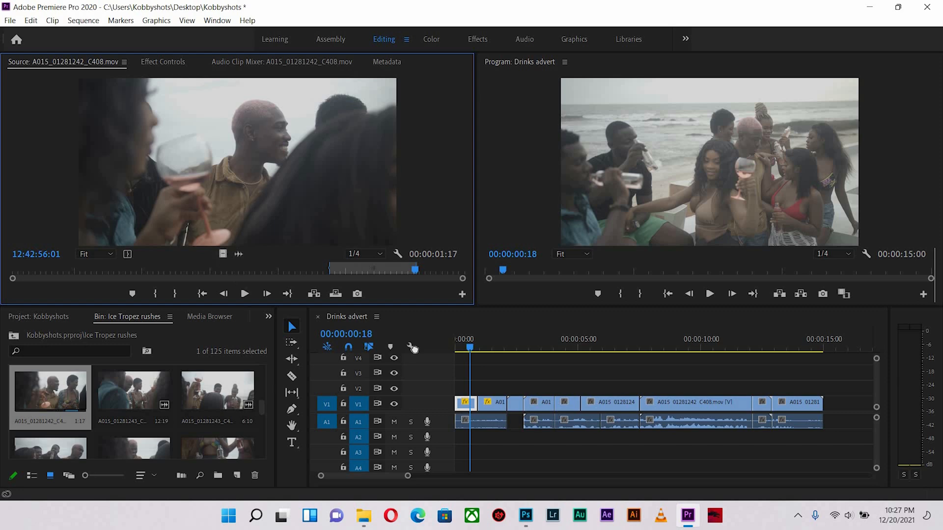
drag(414, 349, 469, 388)
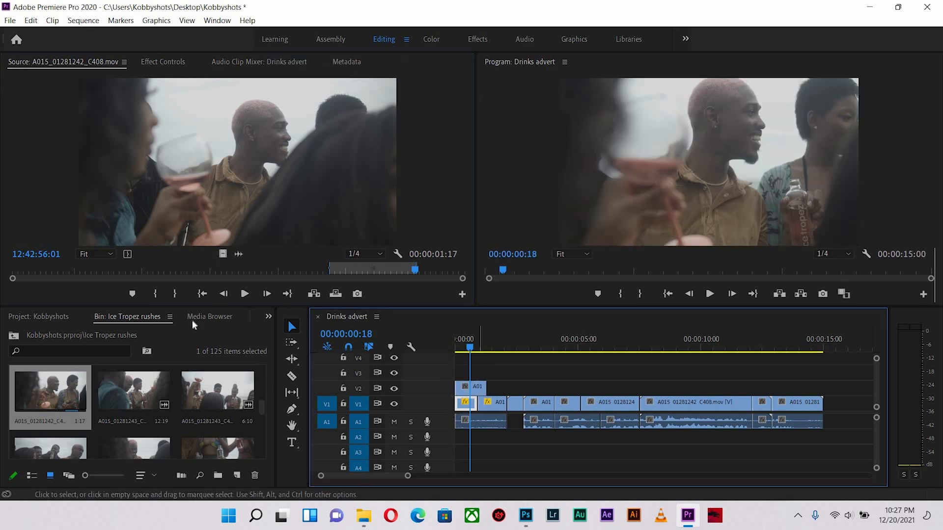
- Open source clip C410, mark a 0:56 section of the toast and place its video on V3 at the sequence start
double_click(220, 396)
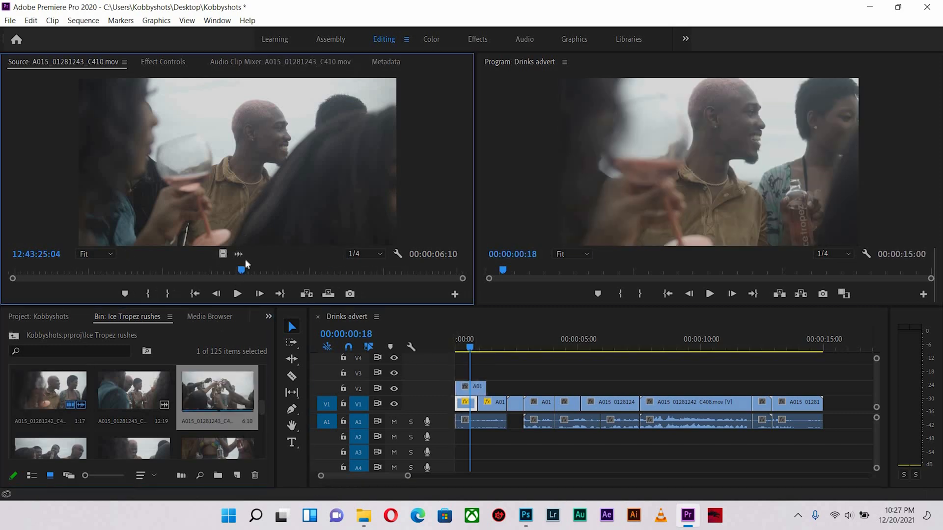
click(223, 272)
key(i)
drag(224, 271, 293, 270)
key(o)
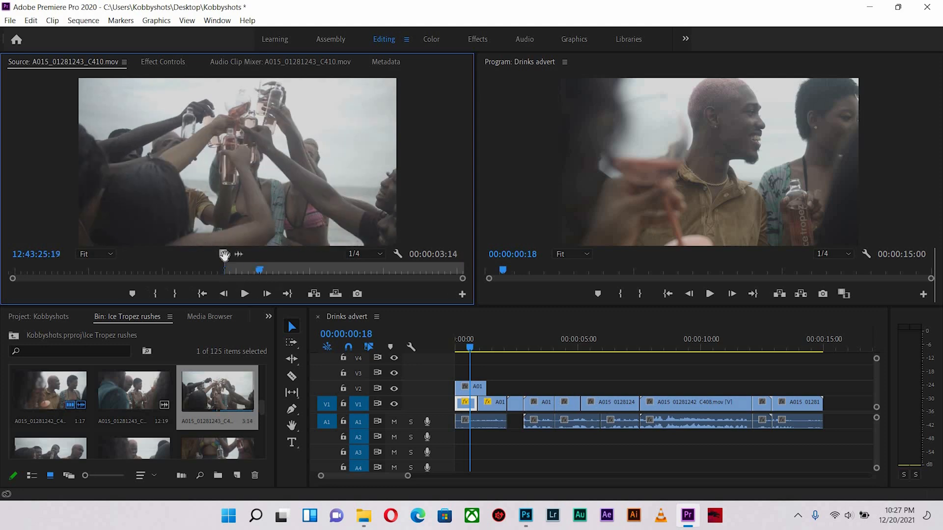
drag(223, 254, 458, 372)
- Open source clip C413, mark its opening 1:02 up to 12:44:01:49 and place its video on V4 at the sequence start
double_click(220, 453)
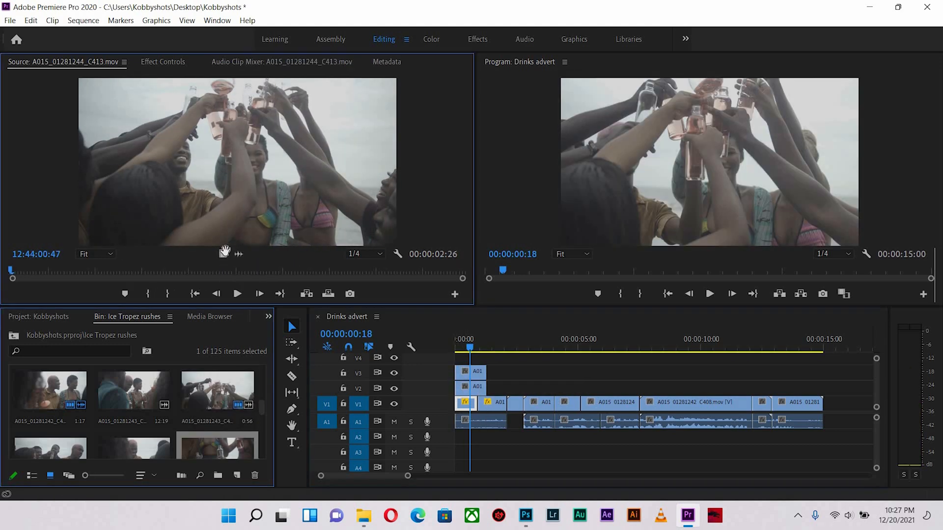
key(i)
drag(12, 272, 464, 358)
key(o)
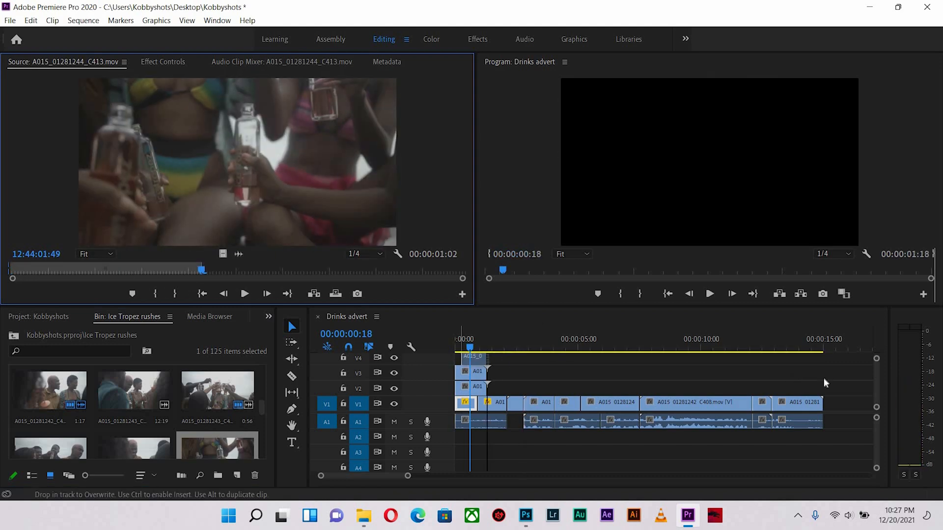
- Bring all stacked video tracks into view and extend the V4 clip's end to line up with the V2 and V3 clips
click(876, 379)
scroll(879, 380, up, 2)
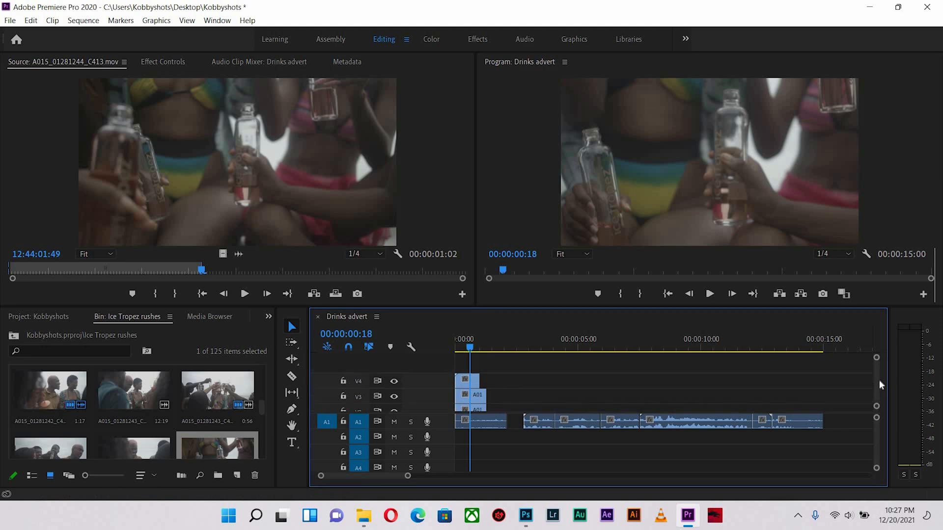
scroll(879, 380, down, 2)
key(space)
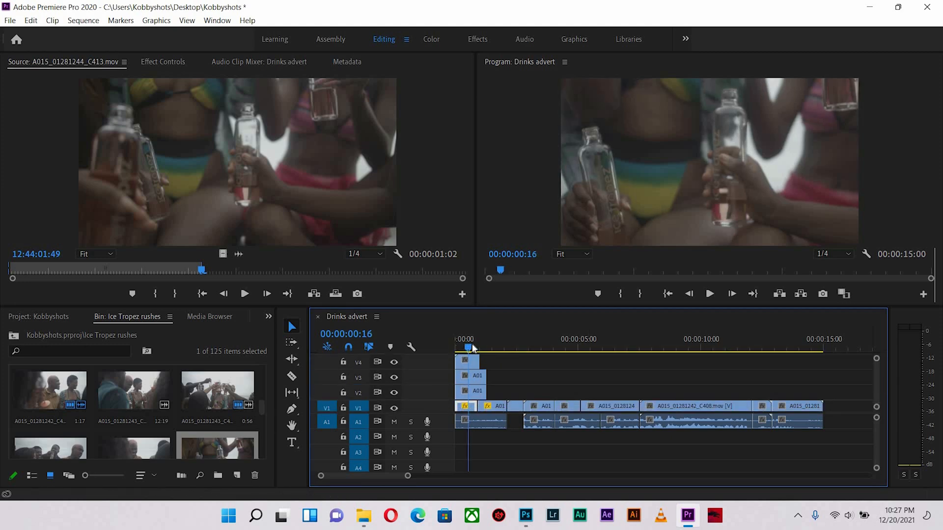
drag(470, 346, 487, 364)
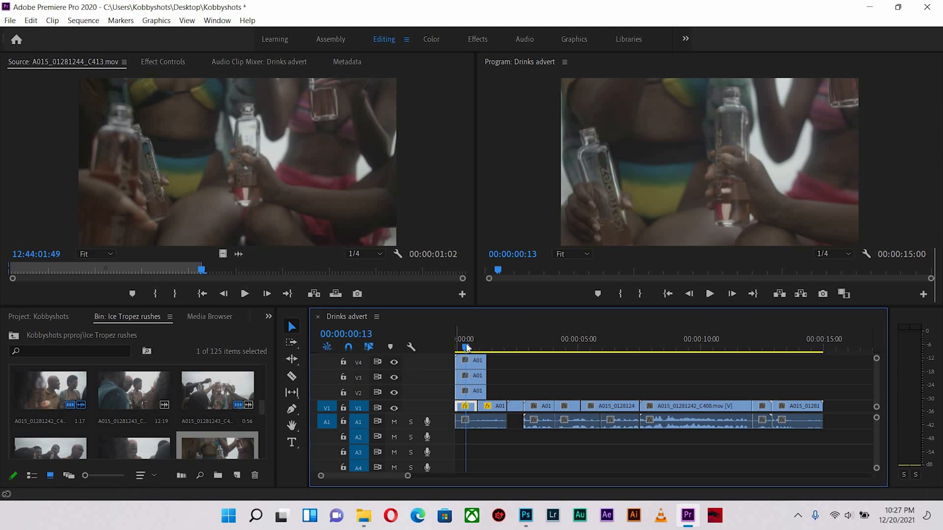
- Select the V4 clip and toggle track V4's output, leaving it hidden with the playhead at 00:00:00:16
click(468, 364)
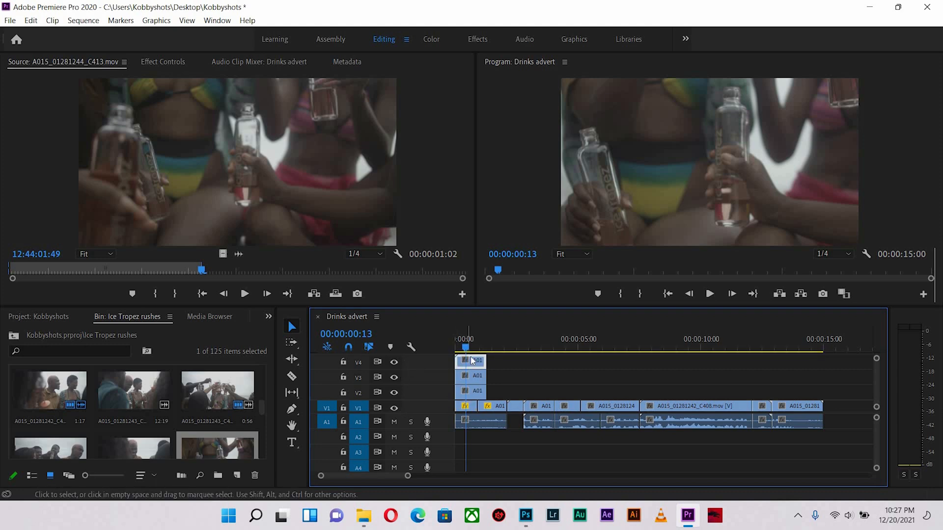
click(394, 363)
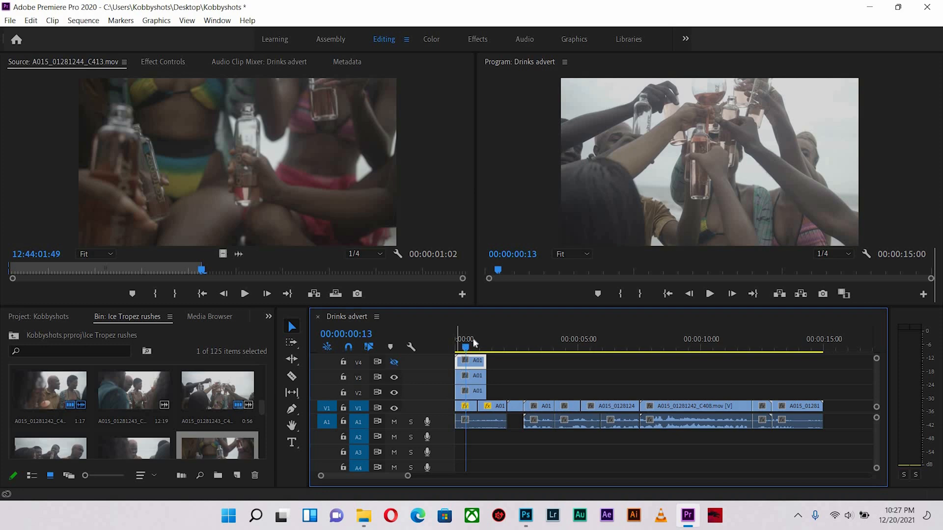
click(472, 339)
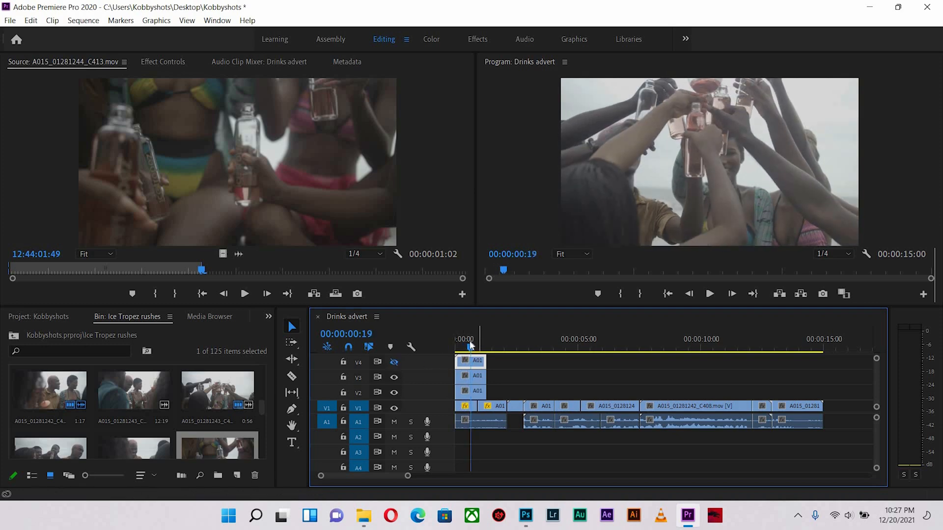
drag(470, 345, 469, 346)
click(397, 363)
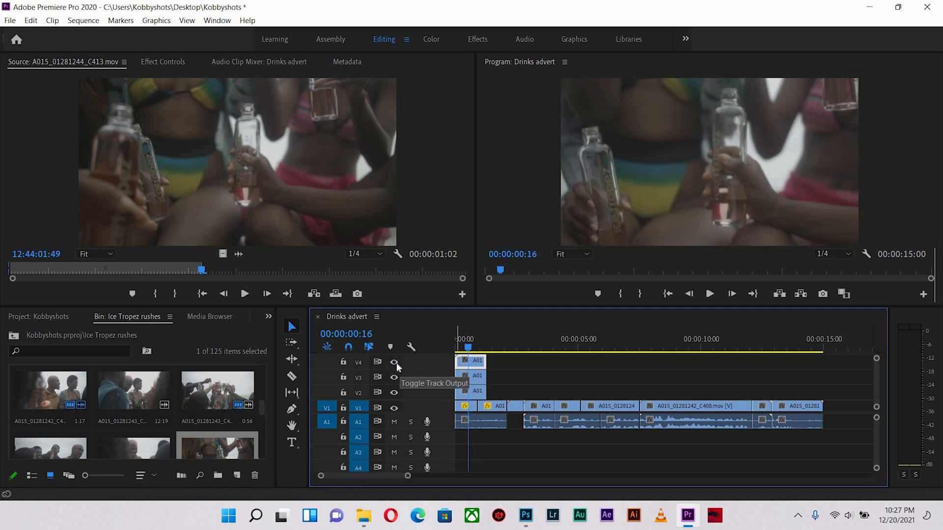
click(395, 363)
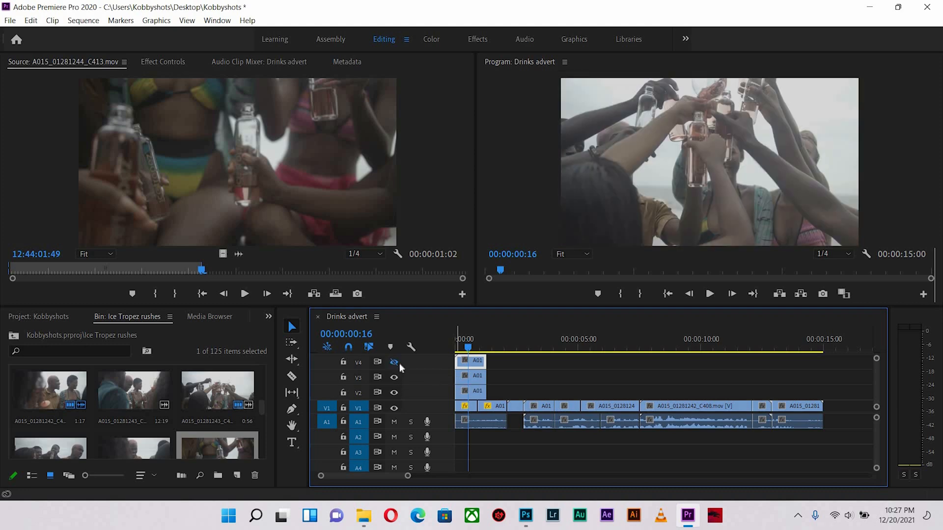
click(400, 363)
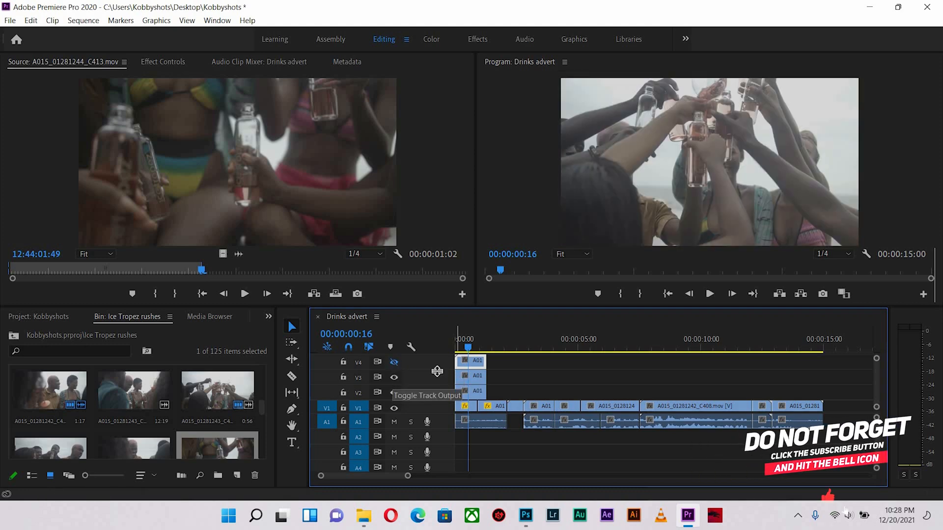
- Hide track V3, select its clip and step the playhead back to 00:00:00:09 to view the V2 clip
click(394, 378)
click(474, 376)
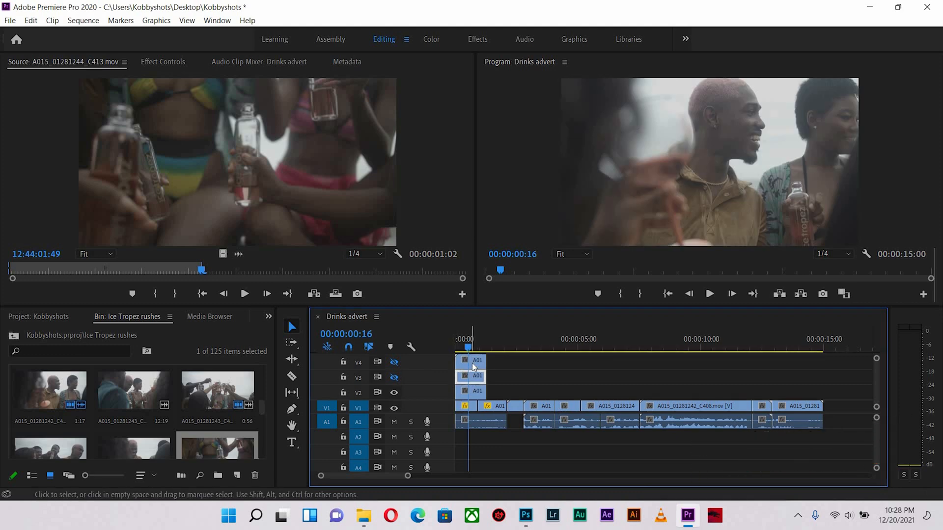
key(Left)
key(Left)
key(Left)
key(Left)
key(Left)
key(Left)
key(Left)
key(Left)
key(Right)
- Select the V2 clip, advance the playhead to 00:00:00:19 and hide tracks V2 and V1
click(468, 392)
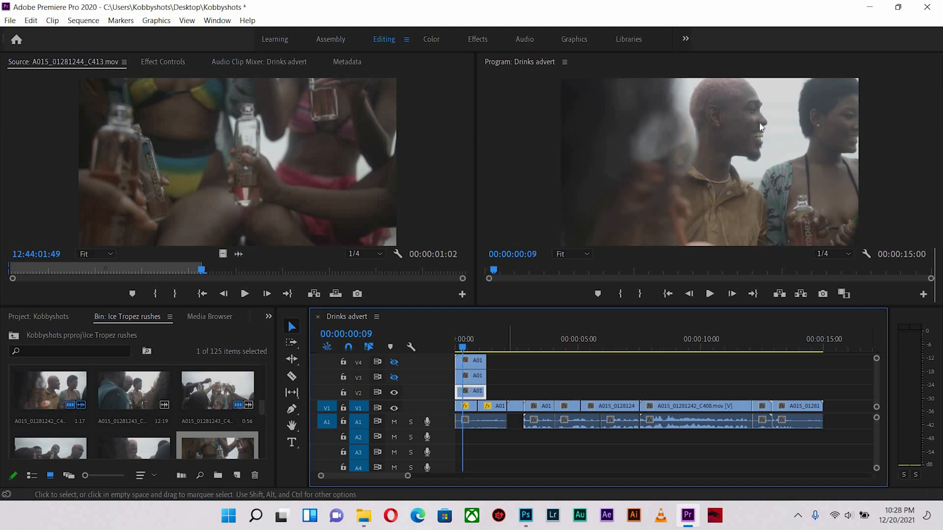
key(shift+Right)
key(shift+Right)
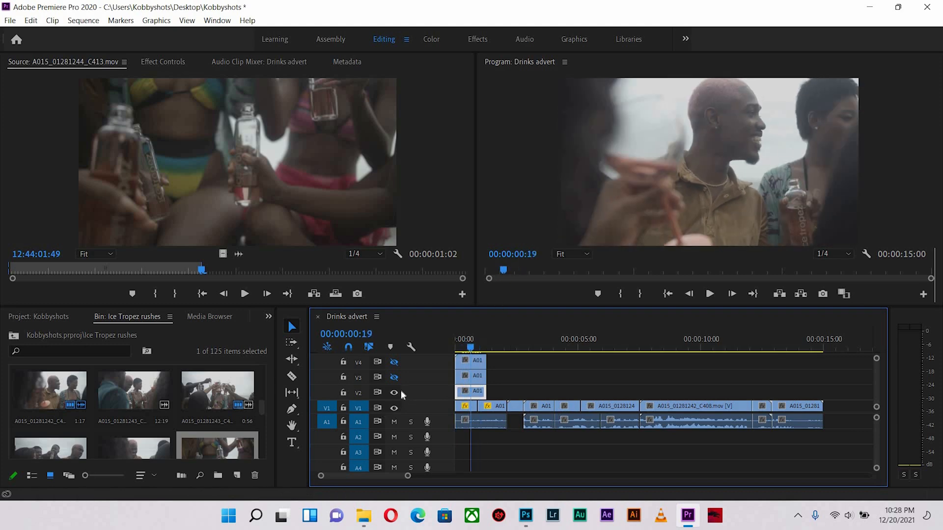
click(394, 392)
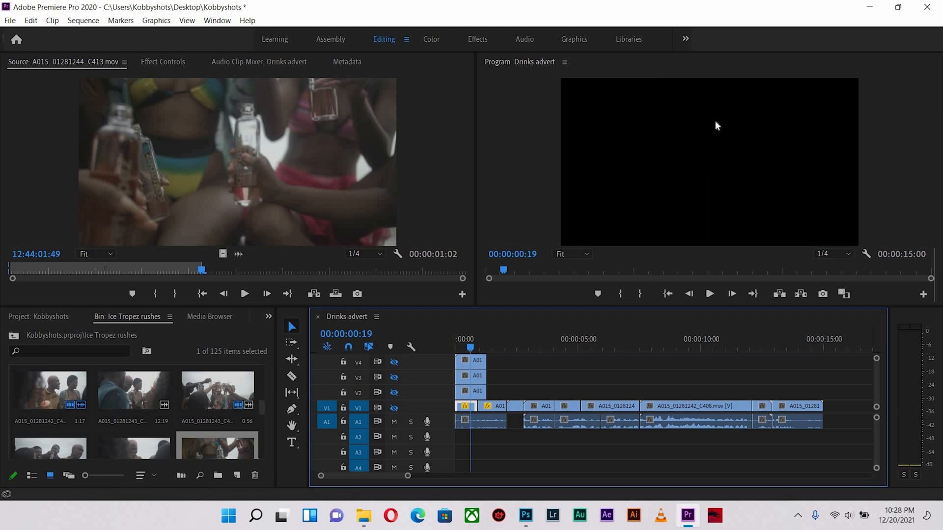
- Turn the output of all four video tracks back on and place the playhead at 00:00:00:21
click(397, 379)
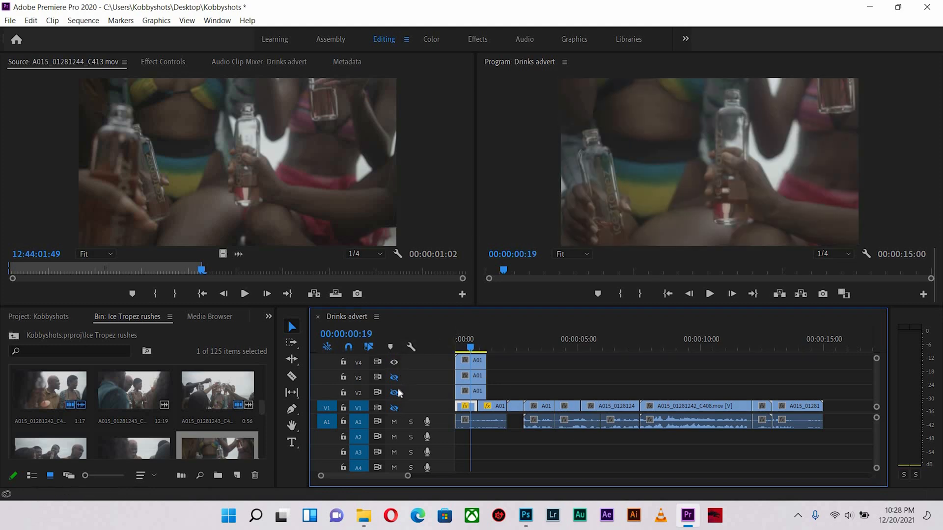
click(396, 393)
click(397, 407)
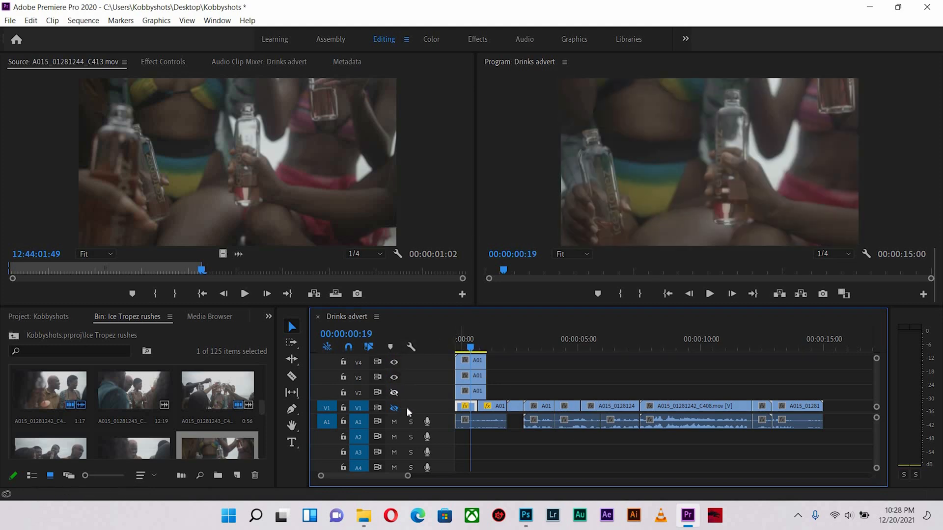
click(473, 346)
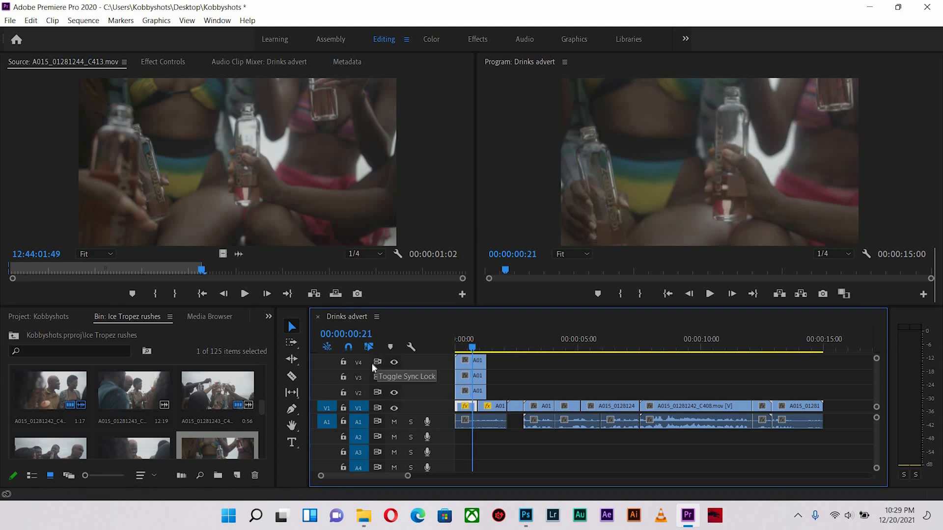
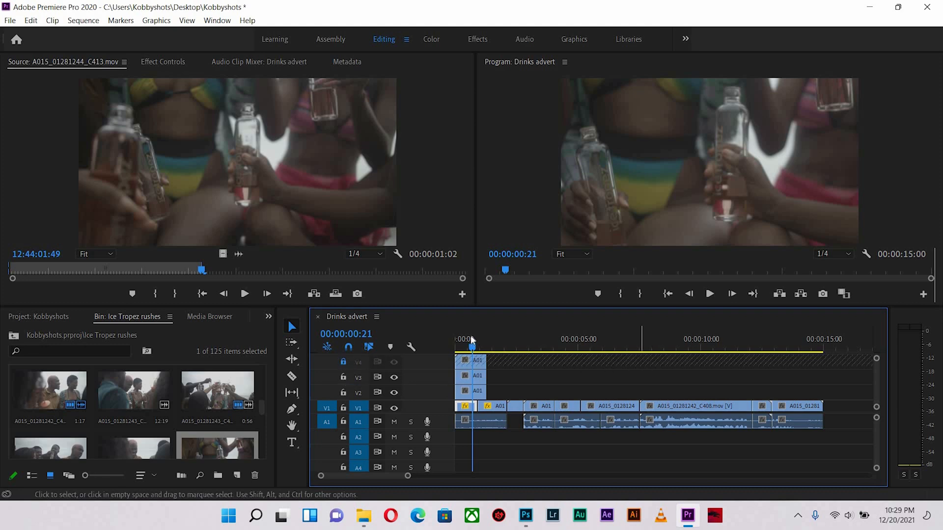
- Check the frame at 00:00:02:22 and play the sequence from 00:00:00:23 to review the picture
click(523, 339)
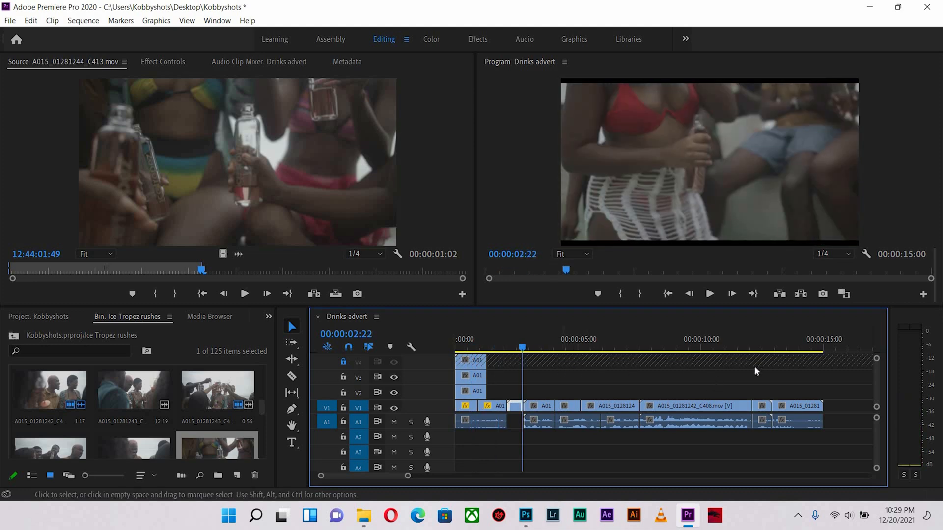
click(473, 343)
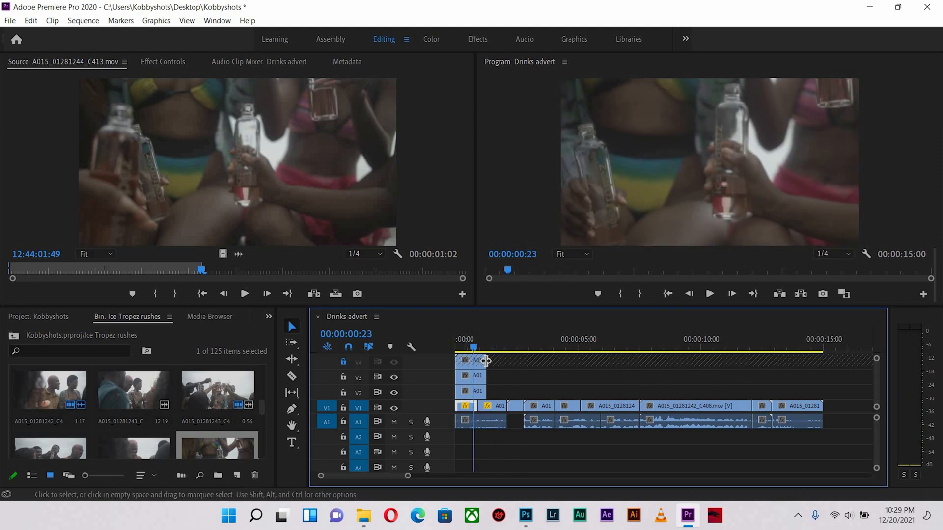
key(space)
key(space)
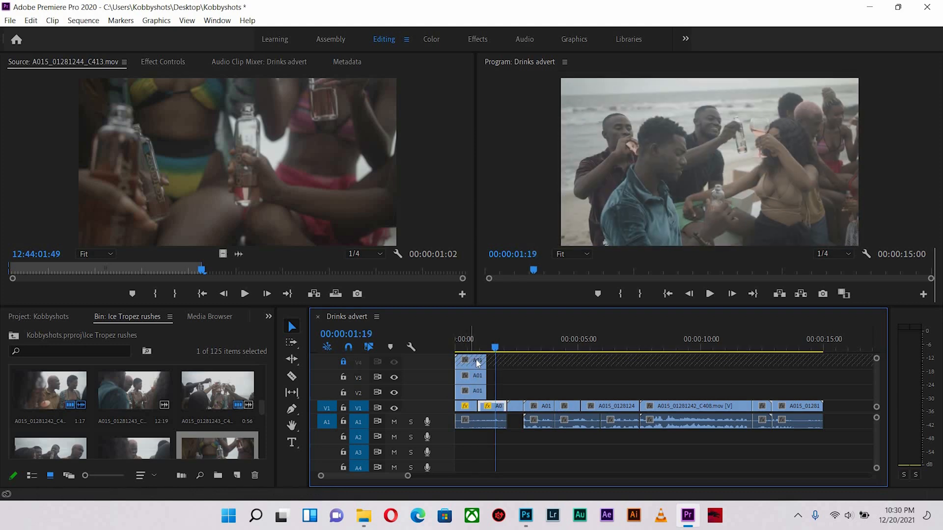
- Shift the V3 clip past the opening stack, and lock and unlock track V3
click(471, 344)
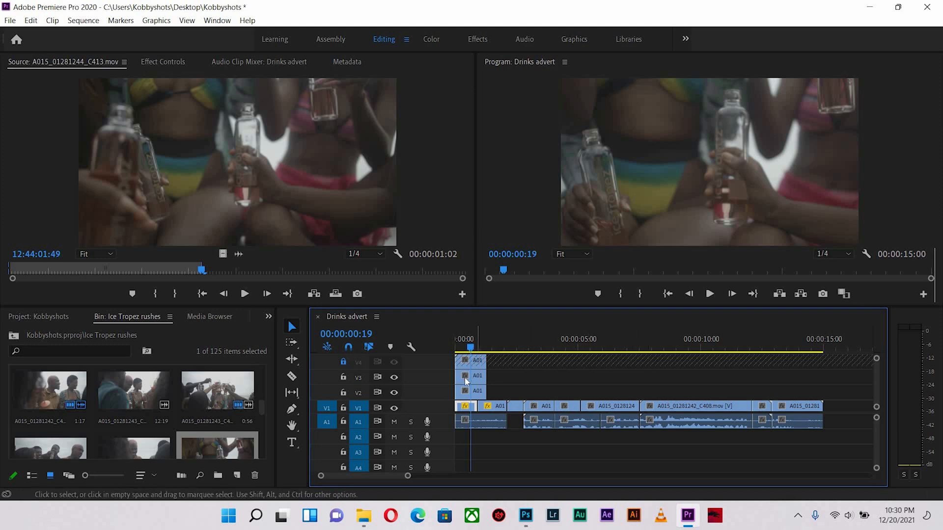
drag(501, 378, 501, 379)
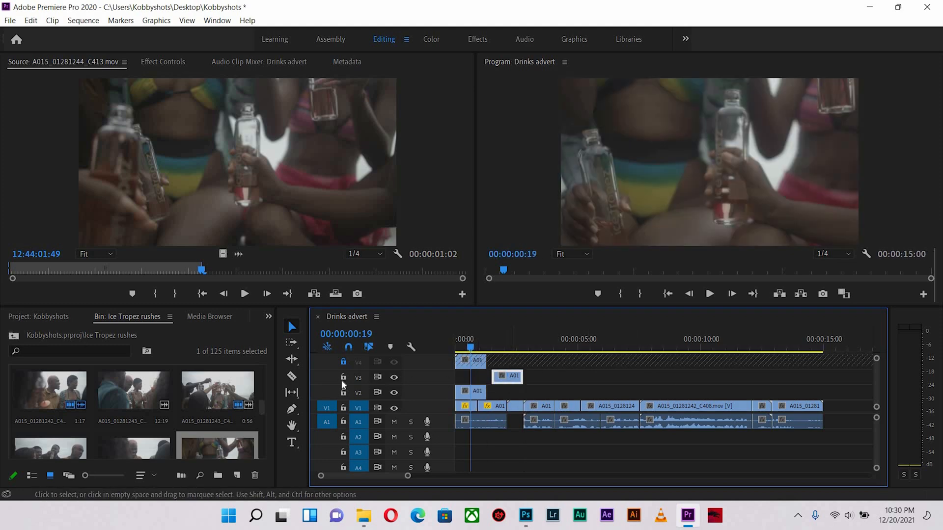
click(343, 377)
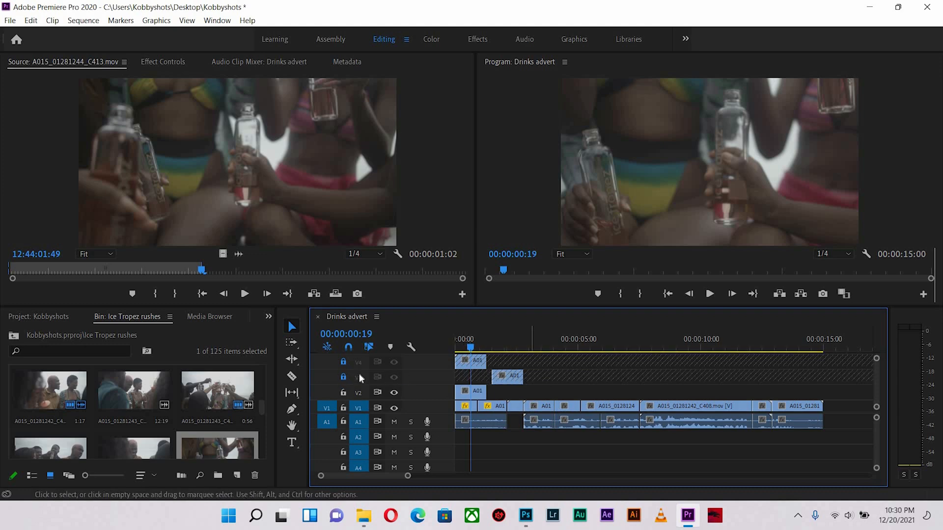
click(343, 377)
- Unlock track V4, return the V3 clip to the sequence start, and move the V4 clip directly behind it on V3
click(343, 362)
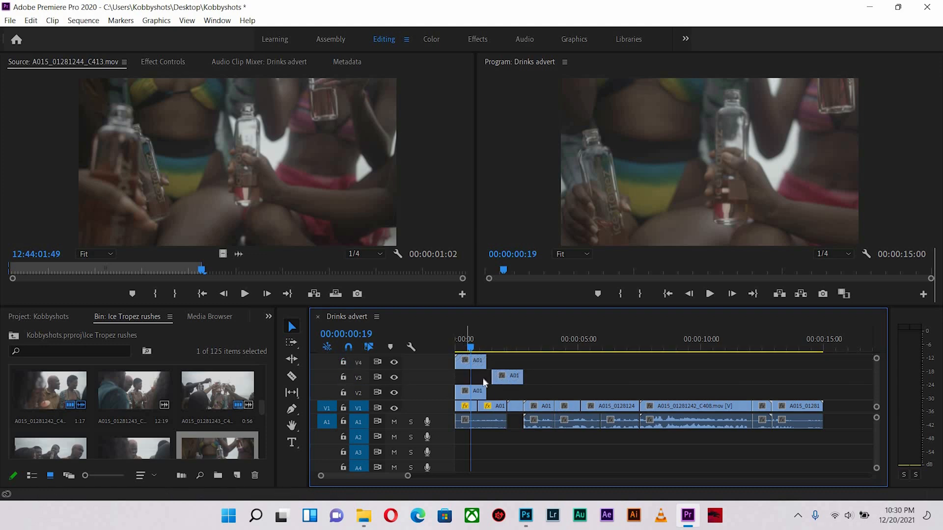
mouse_move(470, 381)
mouse_down()
mouse_move(479, 379)
mouse_move(471, 377)
mouse_up()
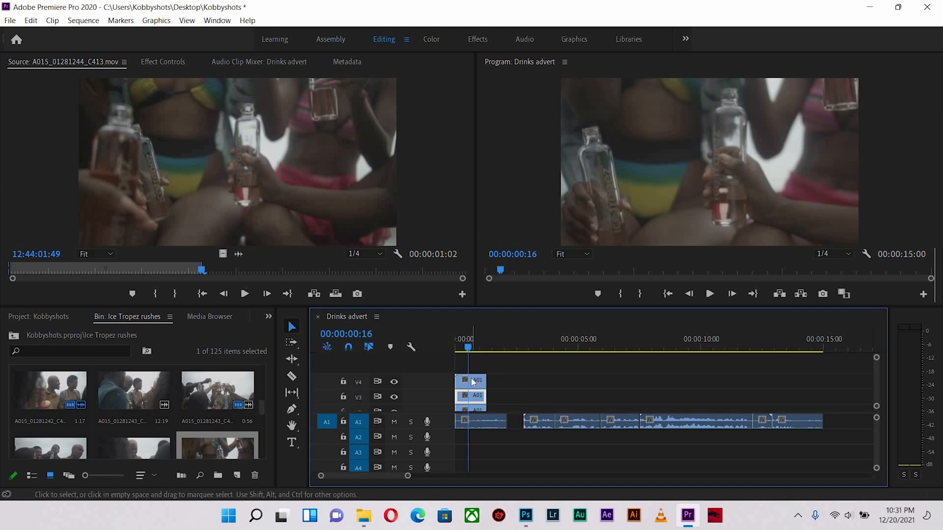
drag(473, 383, 506, 399)
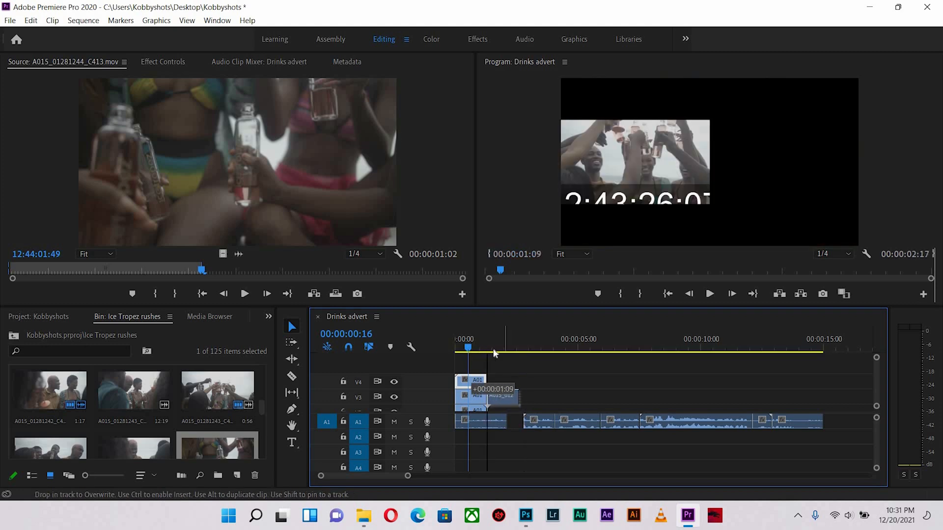
- Play and scrub the opening of the sequence to review the rearranged V3 clips
click(481, 353)
key(space)
drag(481, 352, 471, 350)
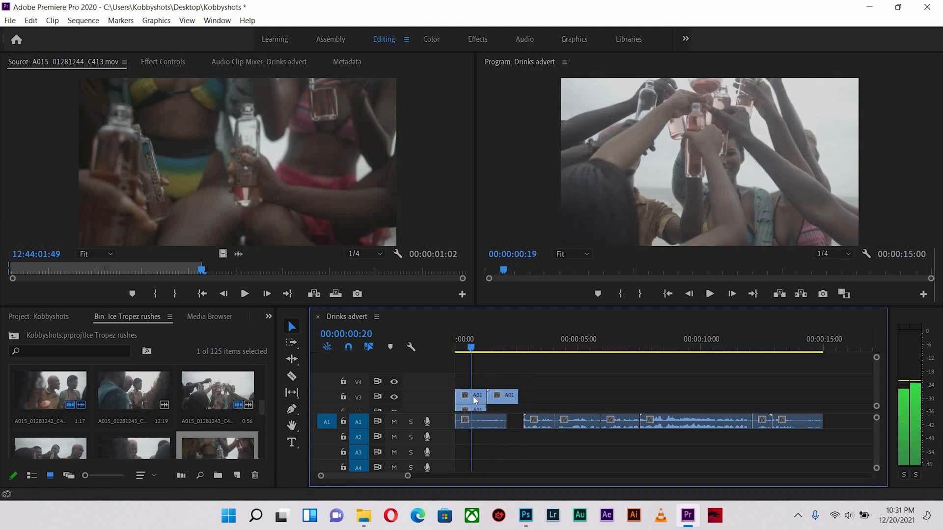
- Set the Position of the first V3 clip to 931, 994
click(158, 61)
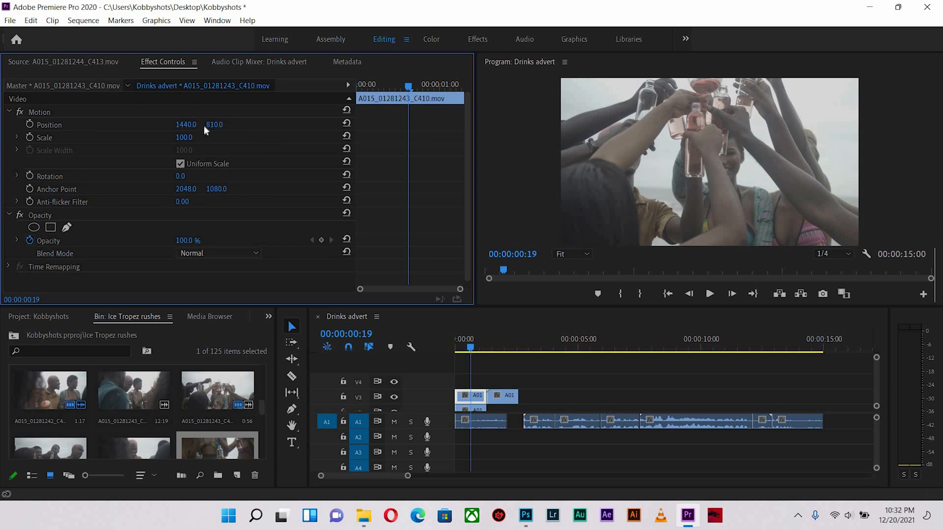
drag(186, 125, 244, 128)
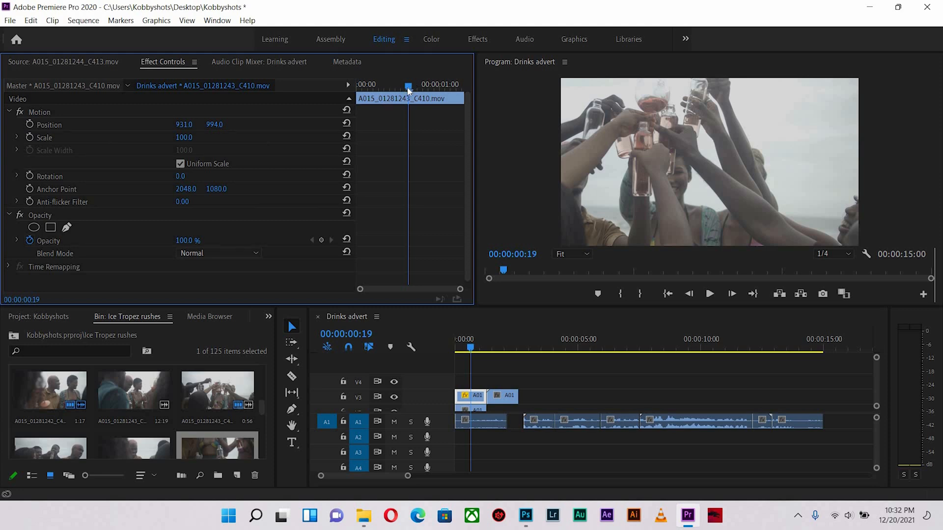
- Enable Position animation for the first V3 clip at its start, and move that keyframe to about frame 8
drag(371, 93, 368, 93)
click(461, 346)
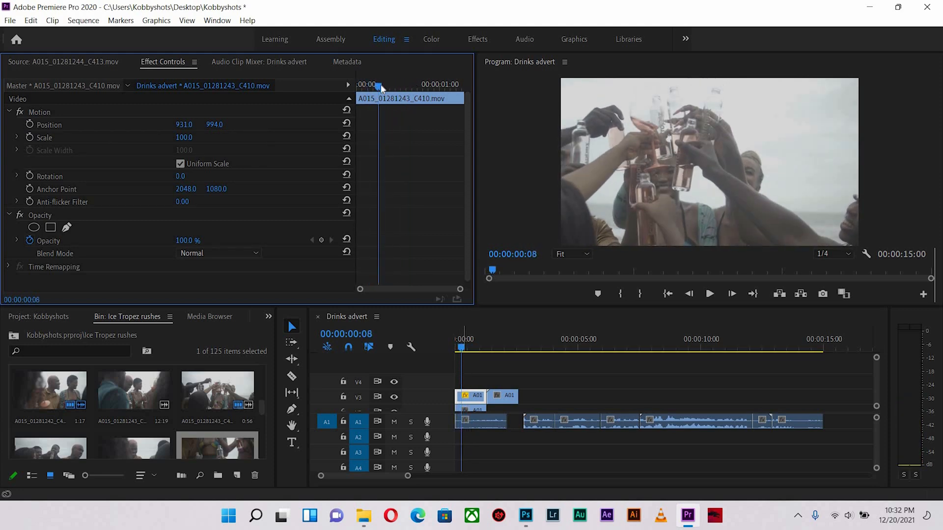
drag(381, 88, 359, 87)
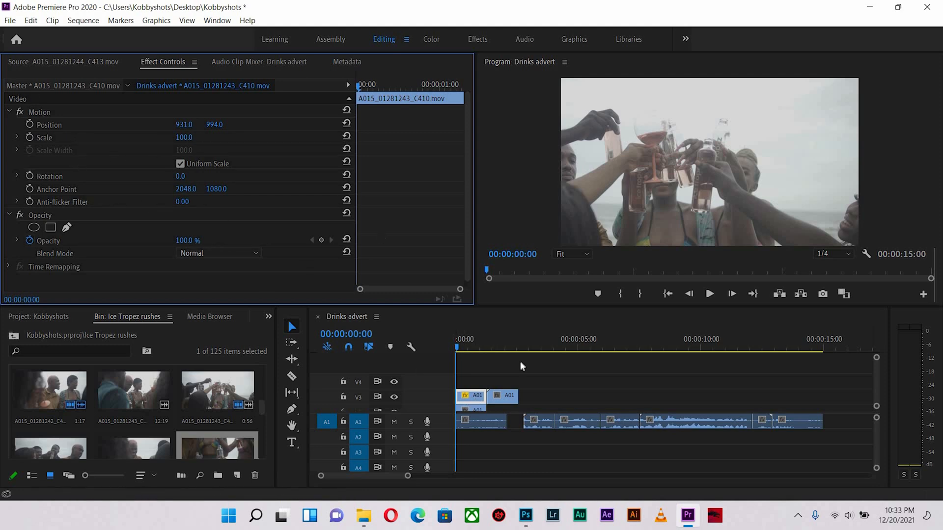
click(496, 396)
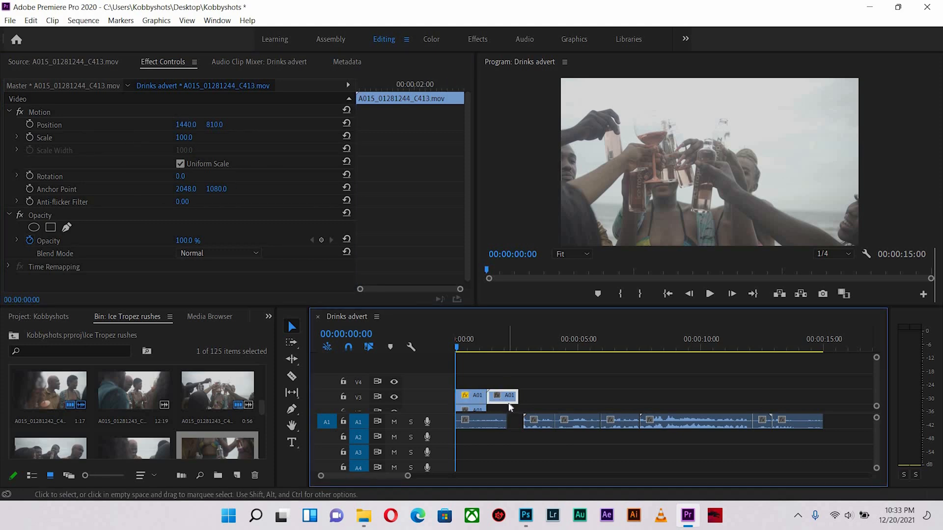
click(464, 399)
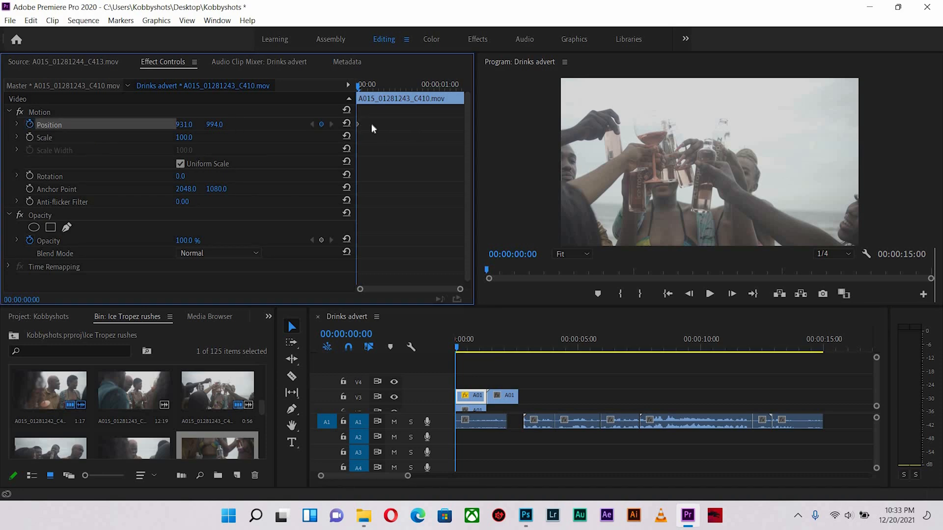
mouse_move(358, 124)
mouse_down()
mouse_move(364, 132)
mouse_move(357, 125)
mouse_up()
drag(358, 124, 378, 128)
- Add Position keyframes of 1054, 1032 at frame 21 and 832, 1032 at frame 29 to the first V3 clip
drag(417, 89, 414, 94)
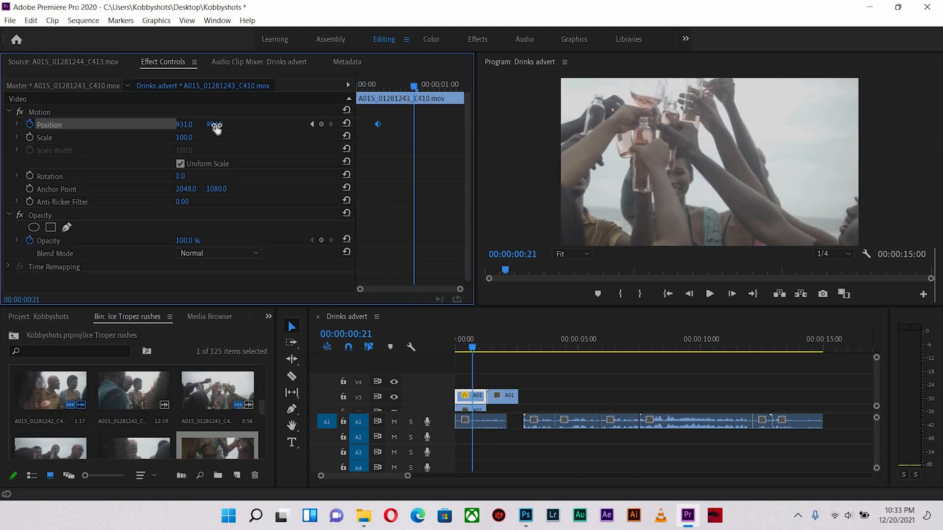
mouse_move(214, 125)
mouse_down()
mouse_move(165, 124)
mouse_move(231, 124)
mouse_up()
drag(418, 88, 439, 89)
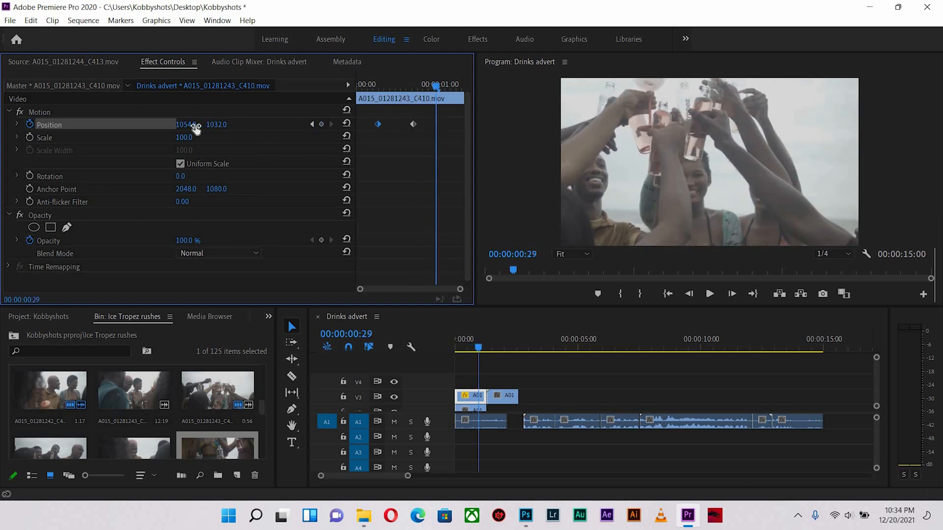
drag(185, 124, 76, 125)
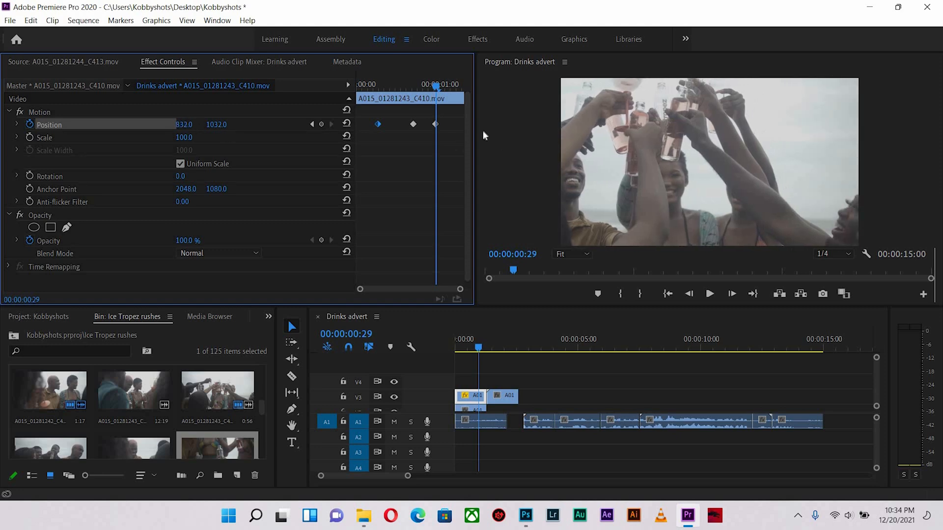
- Play the sequence from its start to preview the position animation
click(420, 86)
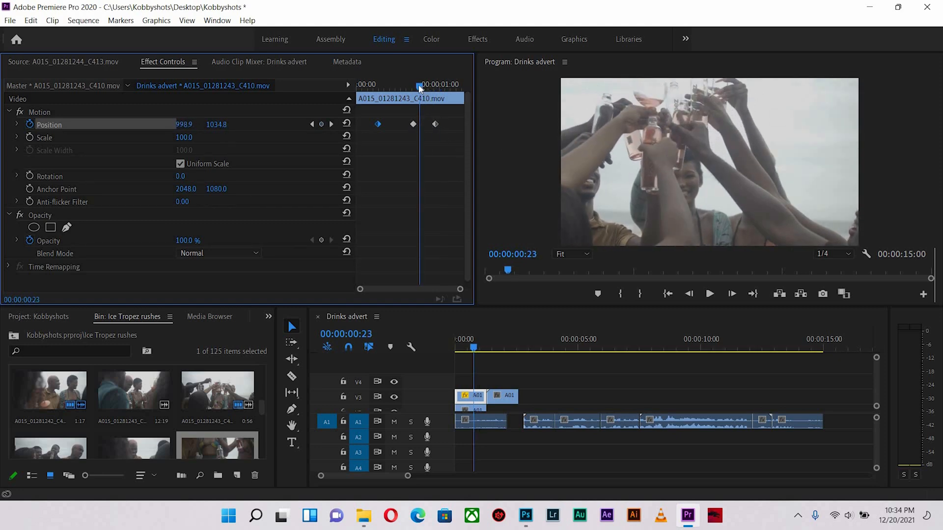
drag(419, 86, 358, 86)
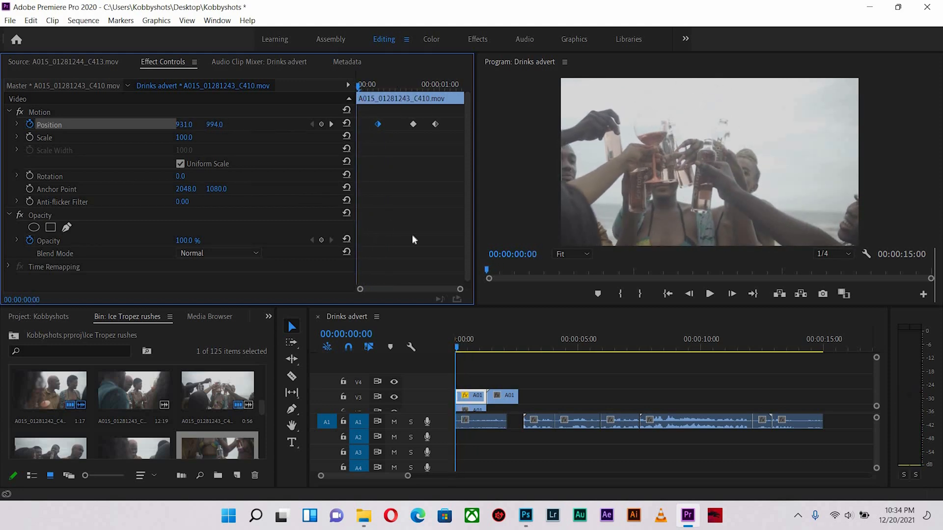
click(710, 295)
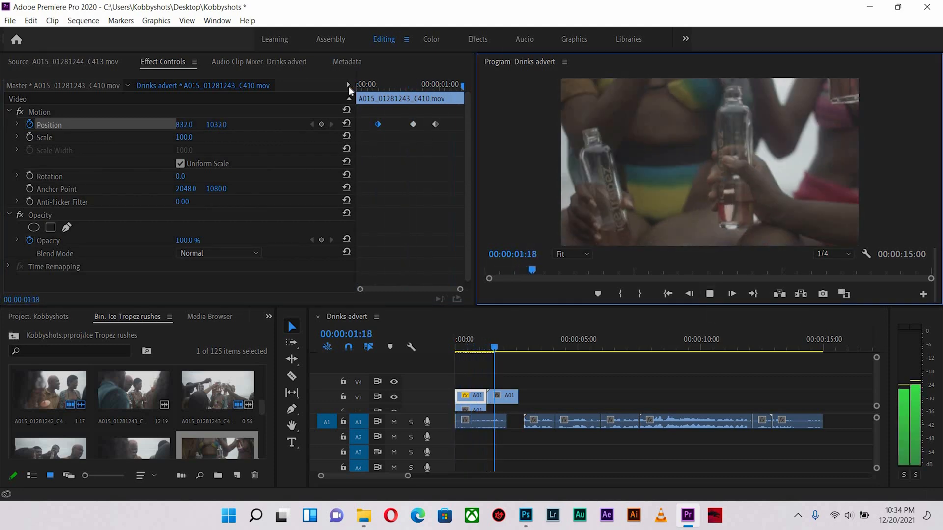
- Spread the three Position keyframes to near the clip's start, middle and end, and preview the motion
click(381, 86)
drag(374, 92, 406, 126)
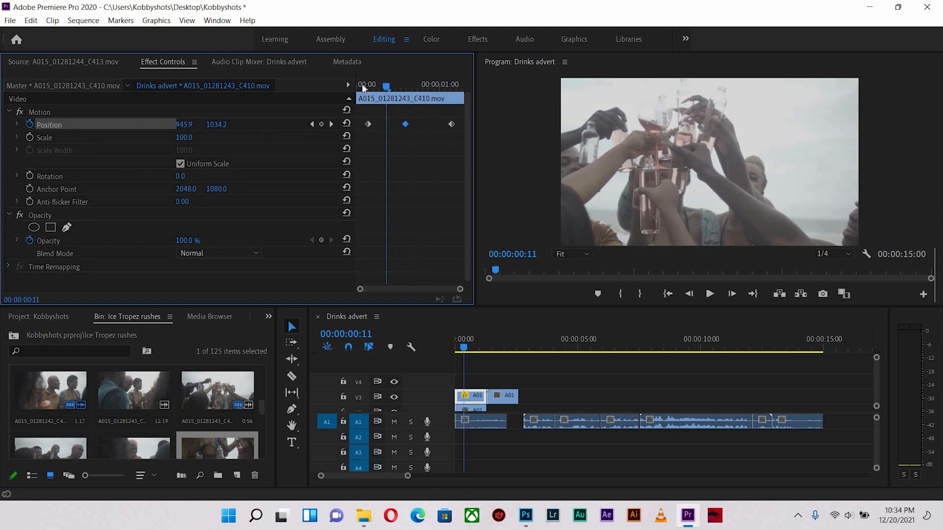
key(space)
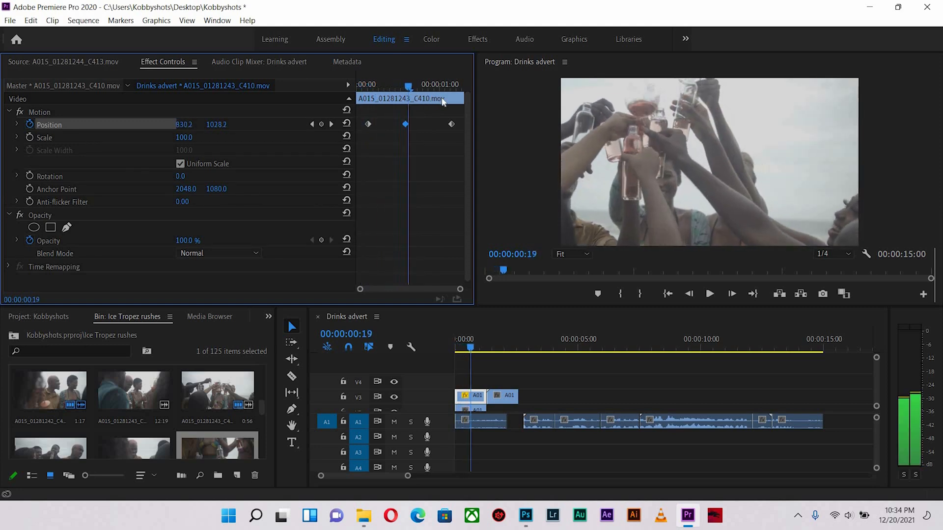
drag(454, 102, 427, 99)
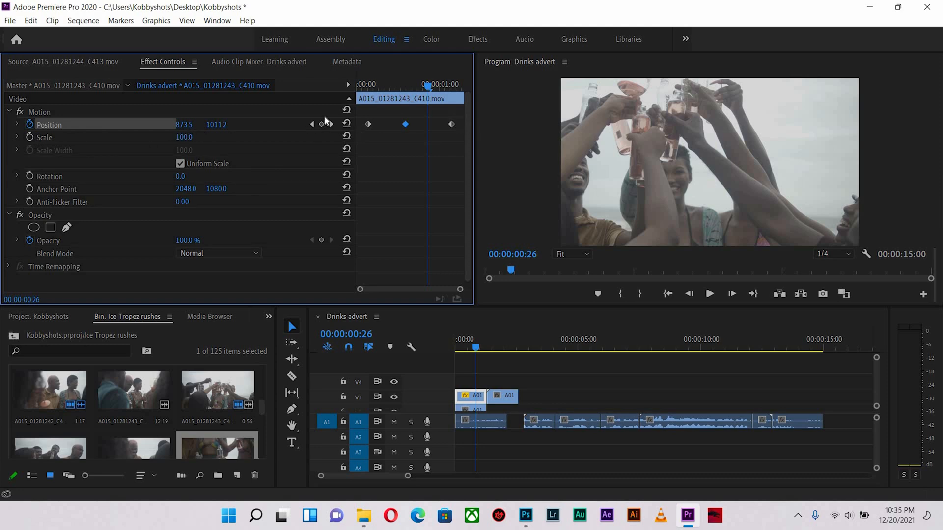
- Delete all Position keyframes of the first V3 clip and turn off its Position animation
click(365, 136)
mouse_move(365, 135)
mouse_down()
mouse_move(357, 140)
mouse_move(355, 126)
mouse_up()
key(Delete)
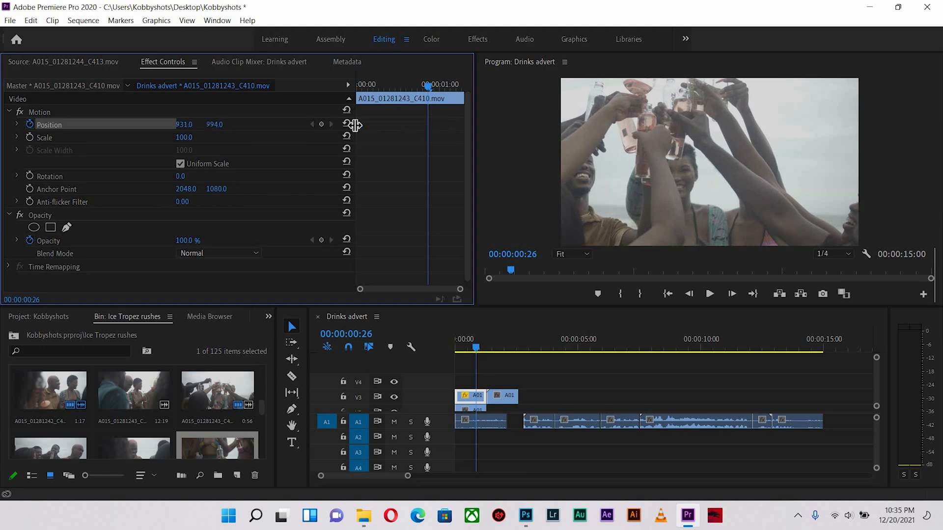
click(30, 125)
- With the playhead at frame 14, set the first V3 clip's Scale to 113 and Position to 1409, 977
click(389, 93)
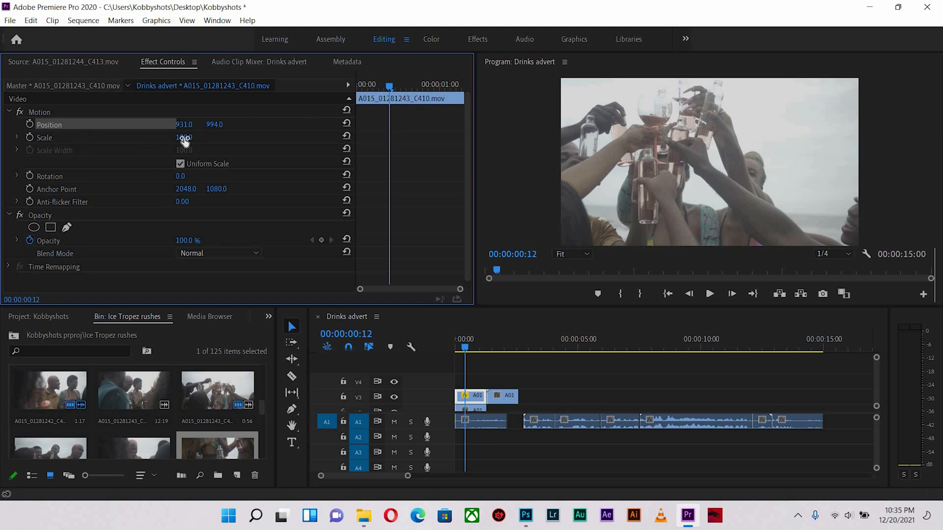
click(386, 87)
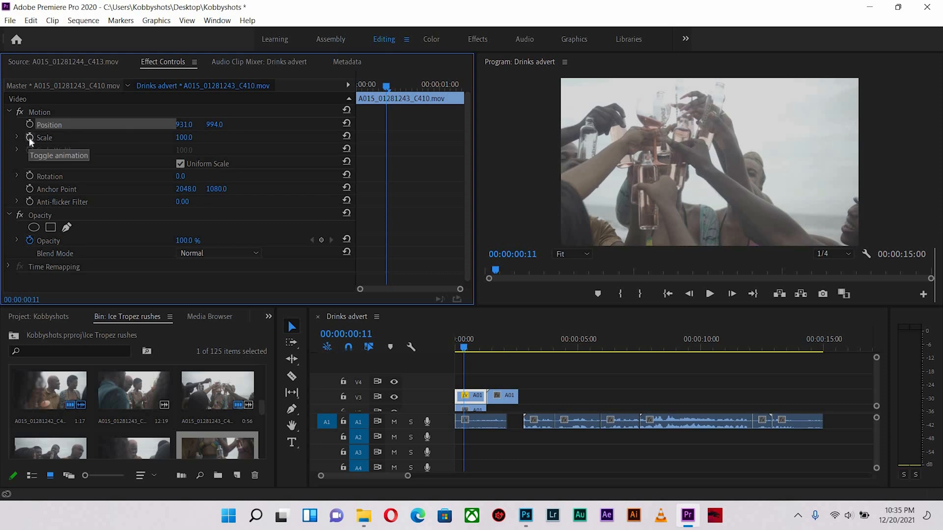
click(395, 84)
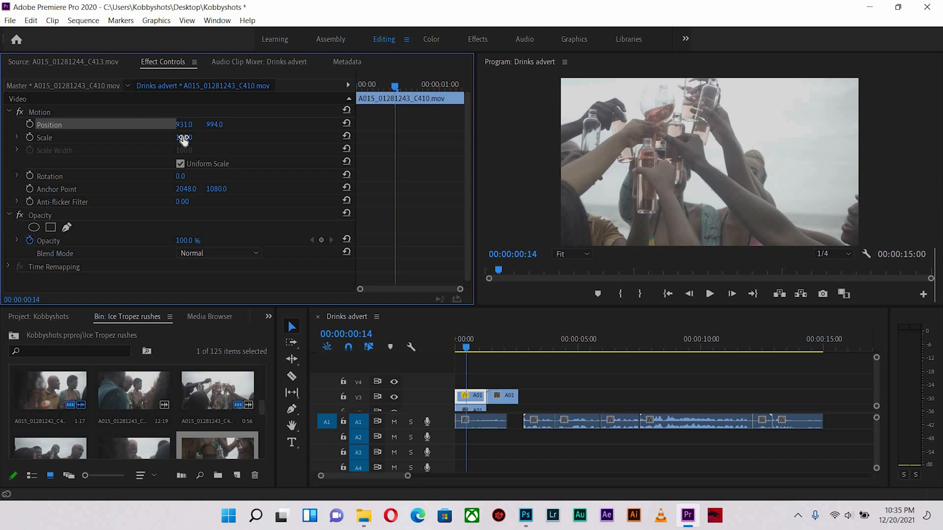
drag(184, 138, 207, 146)
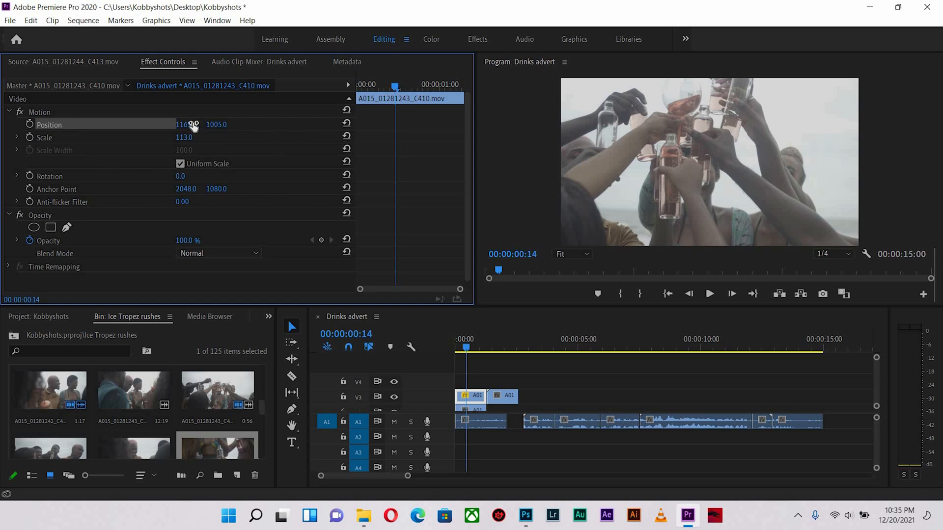
drag(186, 125, 431, 174)
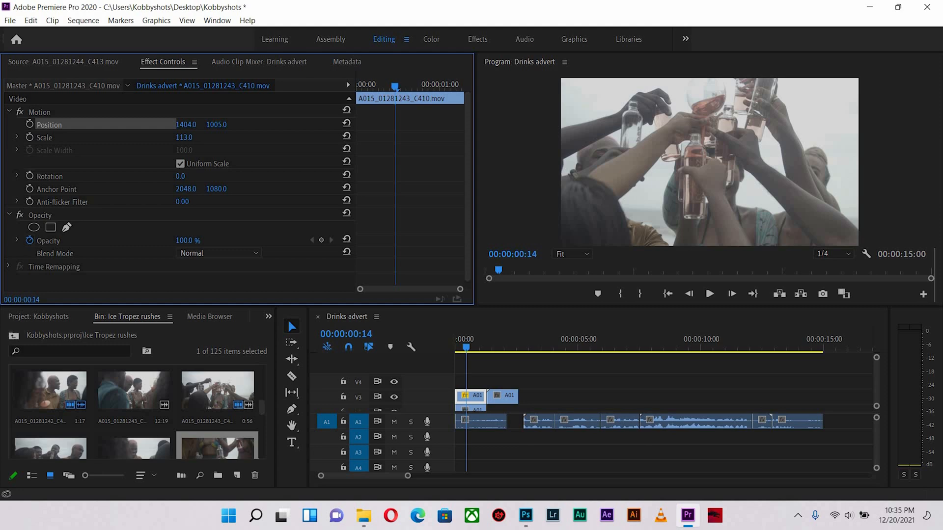
drag(216, 124, 193, 127)
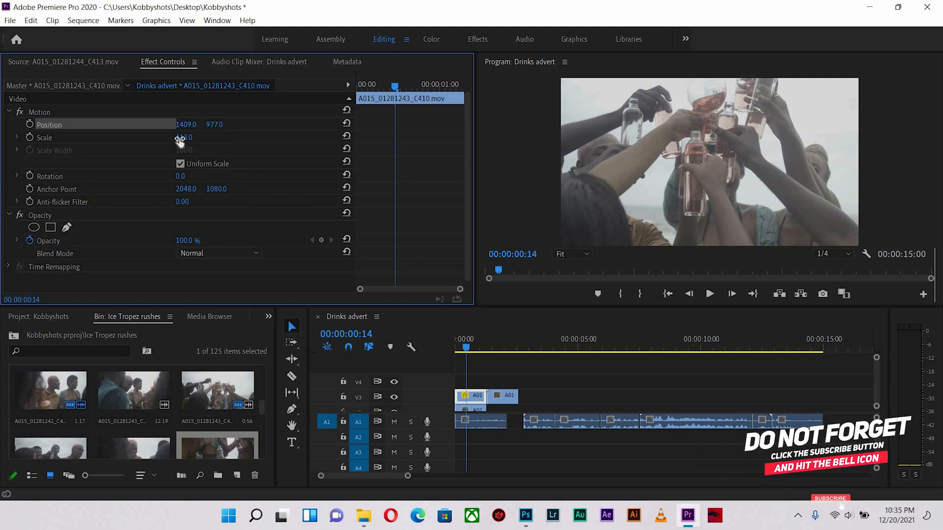
- Set the first V3 clip's Scale to 107 and enable Scale animation with a keyframe at frame 14
drag(180, 142, 218, 129)
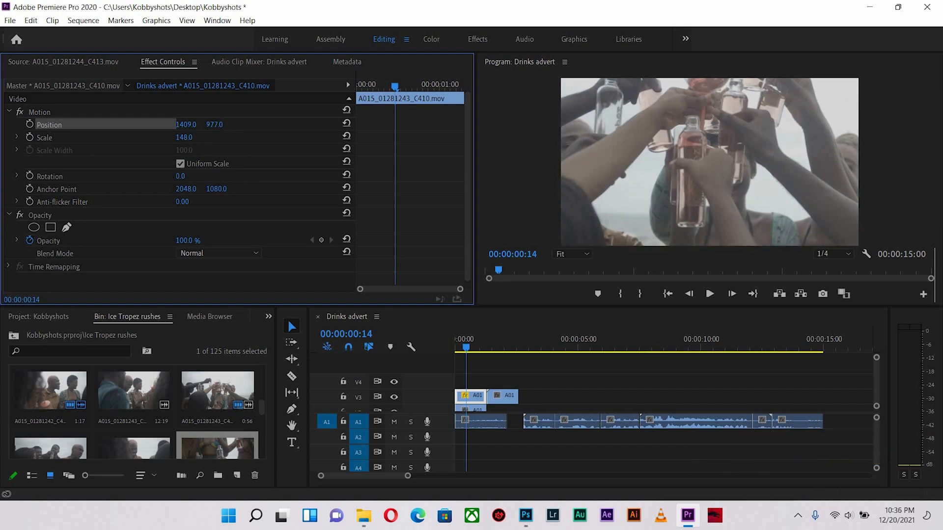
mouse_move(184, 138)
mouse_down()
mouse_move(161, 138)
mouse_move(185, 142)
mouse_up()
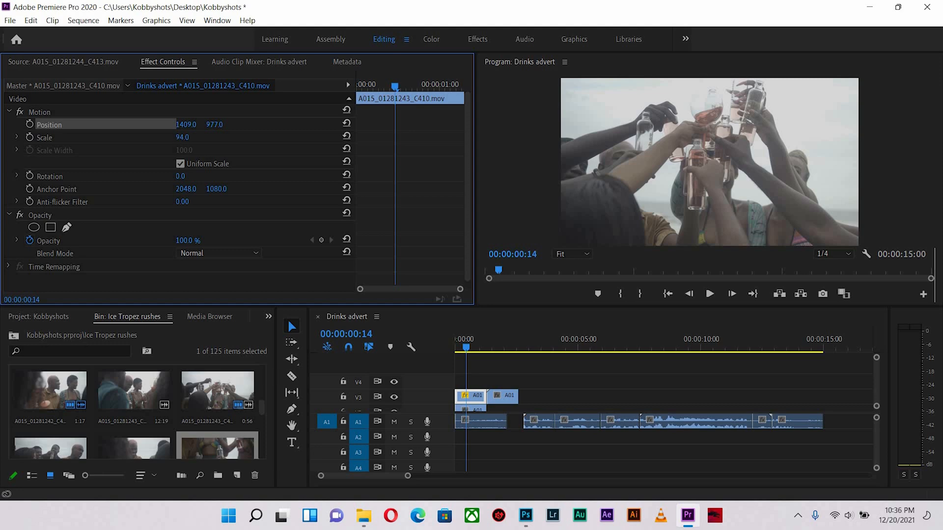
mouse_move(183, 137)
mouse_down()
mouse_move(202, 137)
mouse_move(191, 137)
mouse_up()
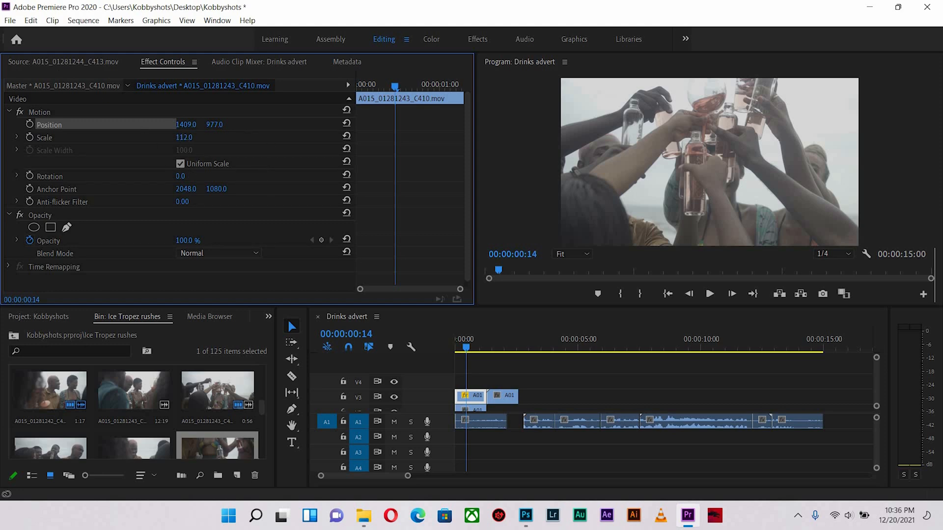
drag(183, 138, 205, 147)
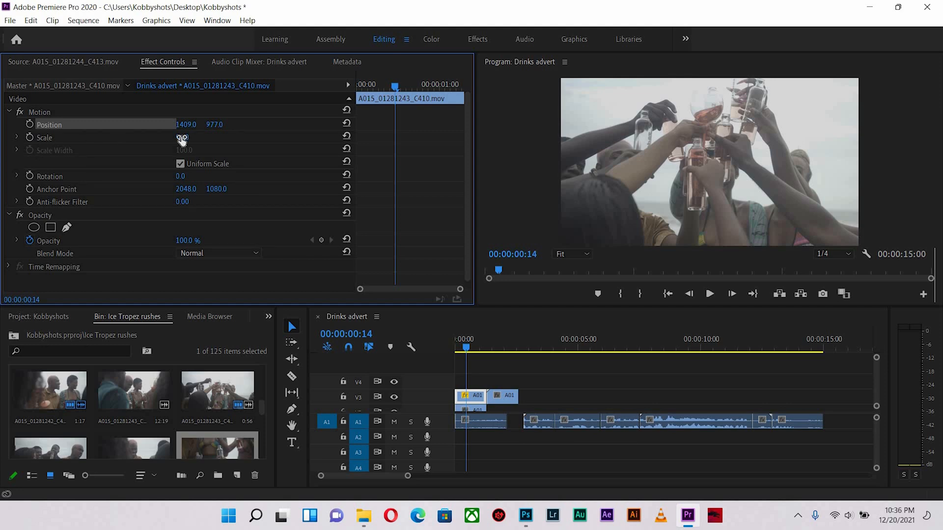
mouse_move(184, 139)
mouse_down()
mouse_move(175, 139)
mouse_move(203, 139)
mouse_move(189, 139)
mouse_up()
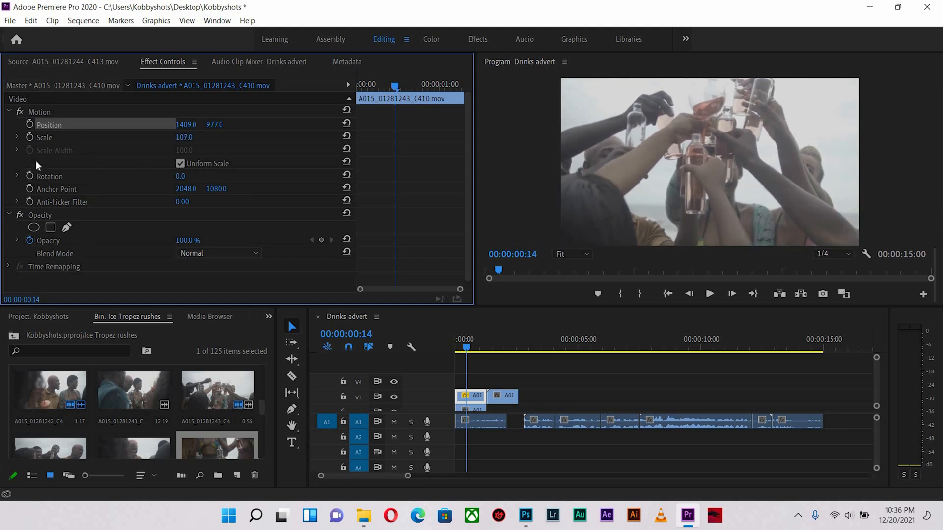
click(29, 137)
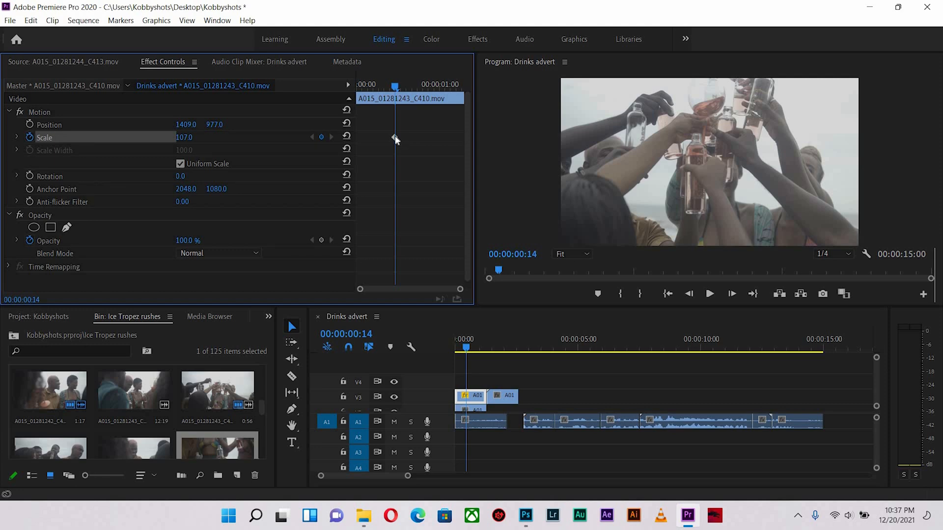
- Move the 107 Scale keyframe to the clip's start, add a Scale keyframe of 157, and move it to the clip's end
drag(395, 137, 360, 137)
drag(396, 87, 420, 91)
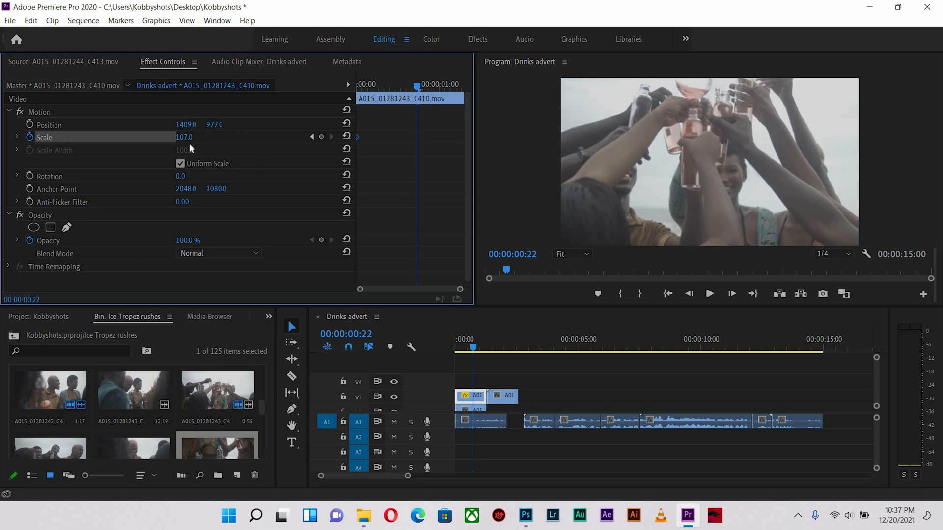
drag(184, 138, 209, 138)
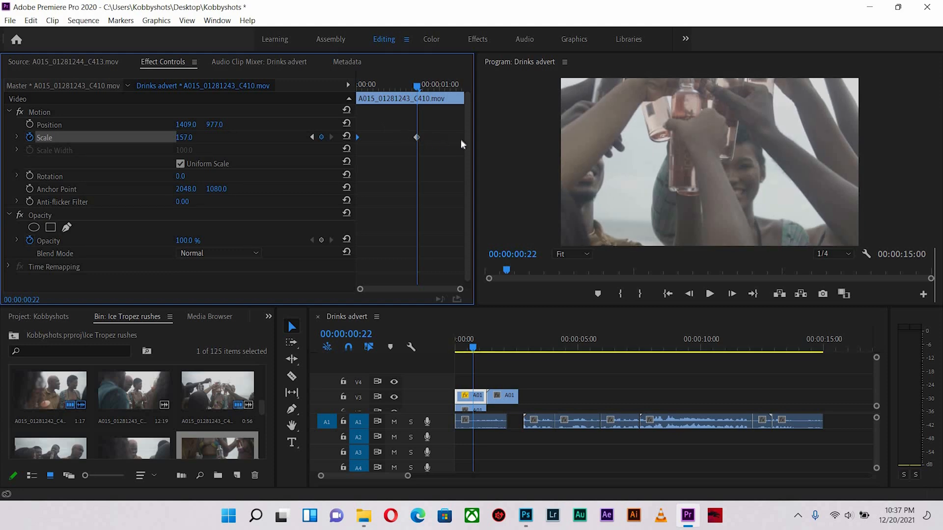
drag(417, 137, 462, 137)
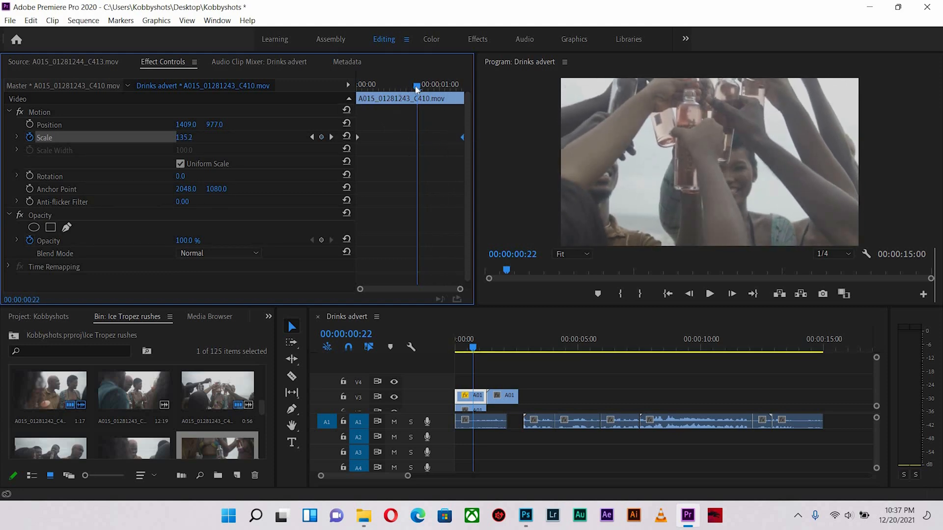
- Play and scrub through the first V3 clip from its start to preview the Scale animation
drag(375, 88, 350, 84)
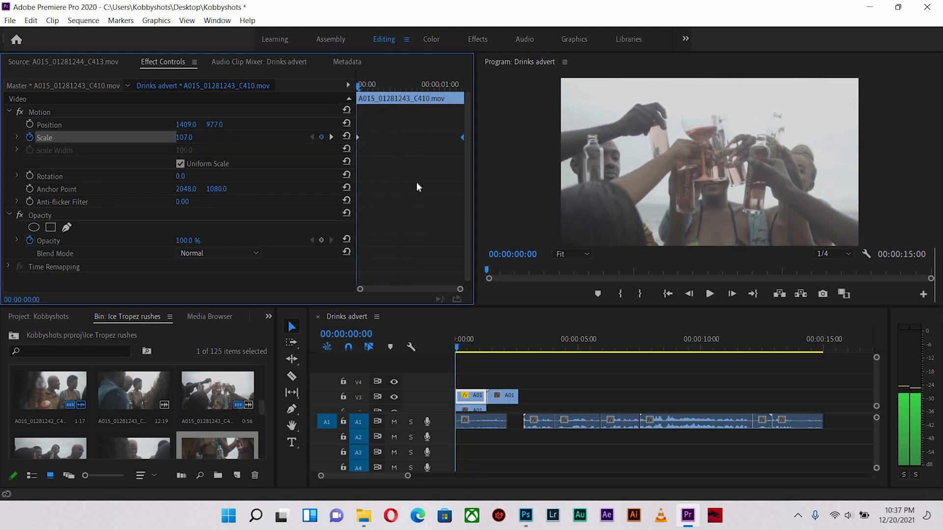
click(711, 295)
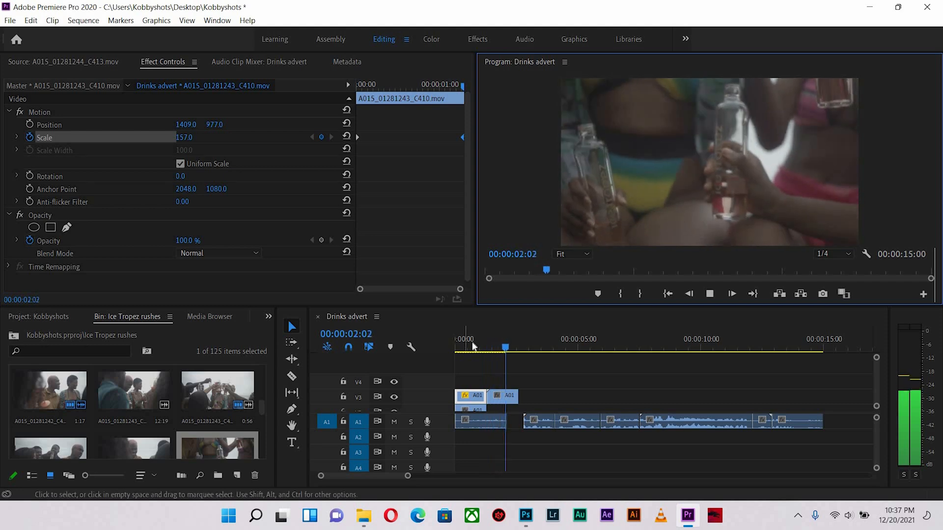
click(470, 344)
mouse_move(458, 348)
mouse_down()
mouse_move(476, 348)
mouse_move(462, 347)
mouse_up()
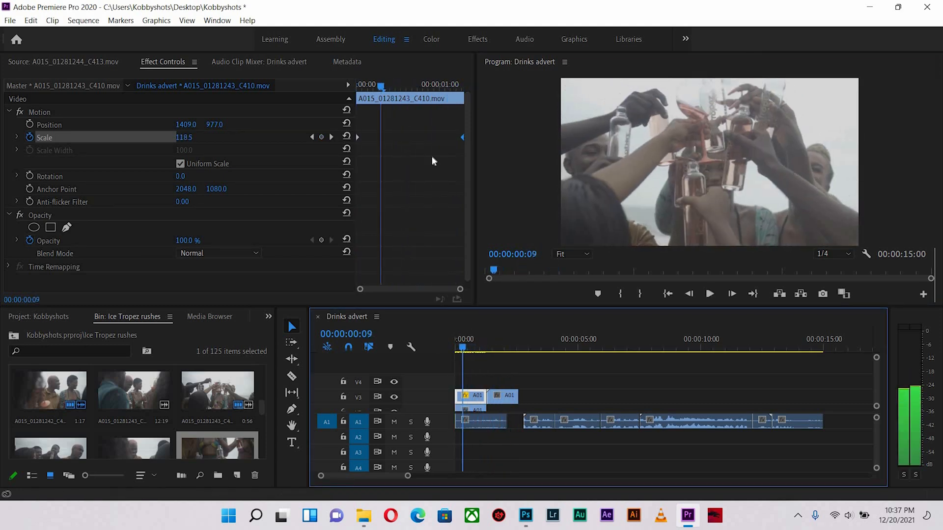
click(375, 87)
key(space)
key(space)
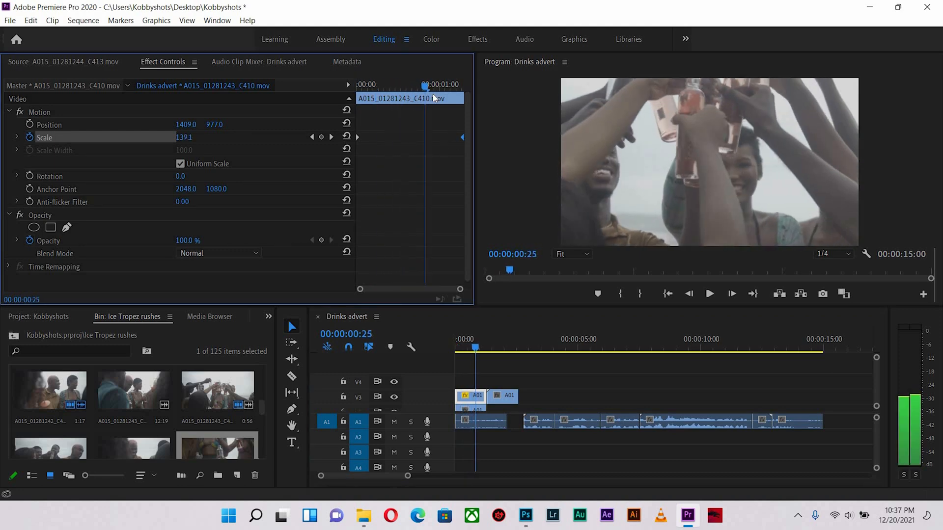
drag(362, 87, 355, 87)
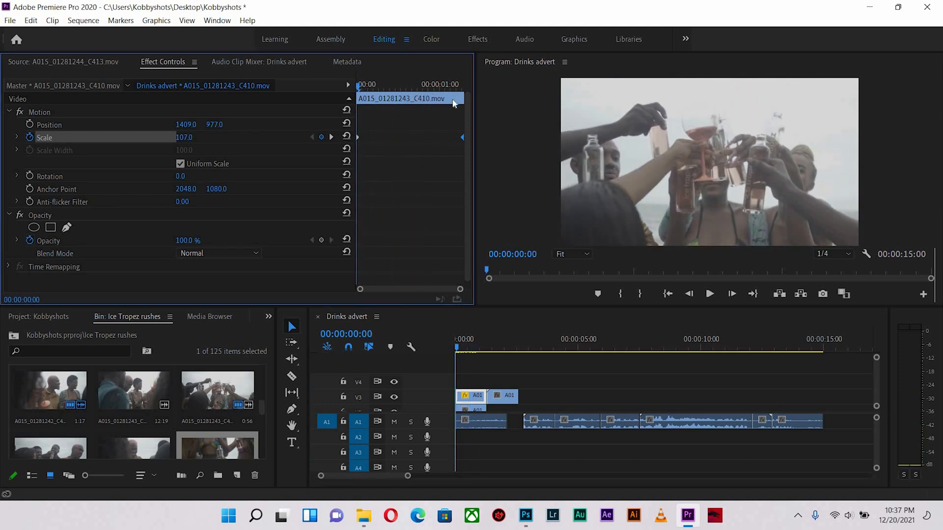
key(space)
key(space)
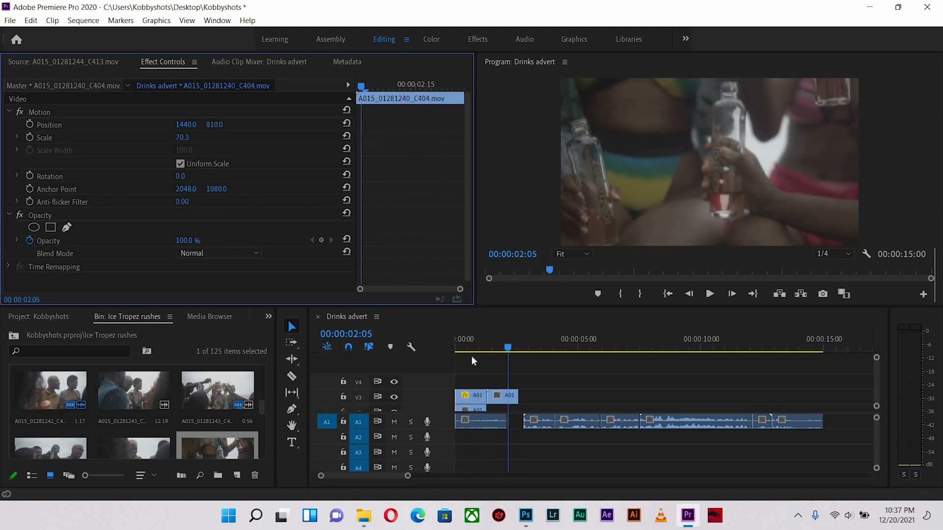
- With the playhead at frame 16, turn off the first V3 clip's Scale animation and delete its keyframes
click(469, 349)
click(471, 398)
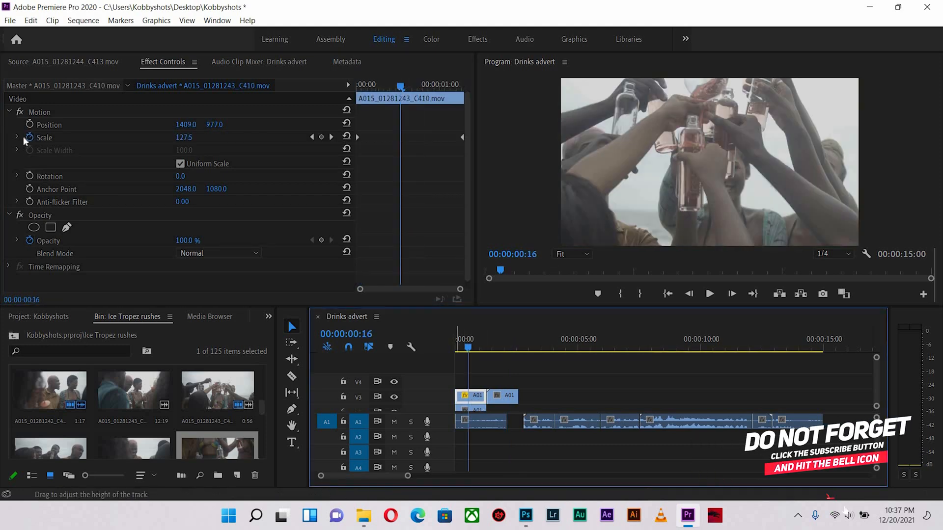
click(28, 138)
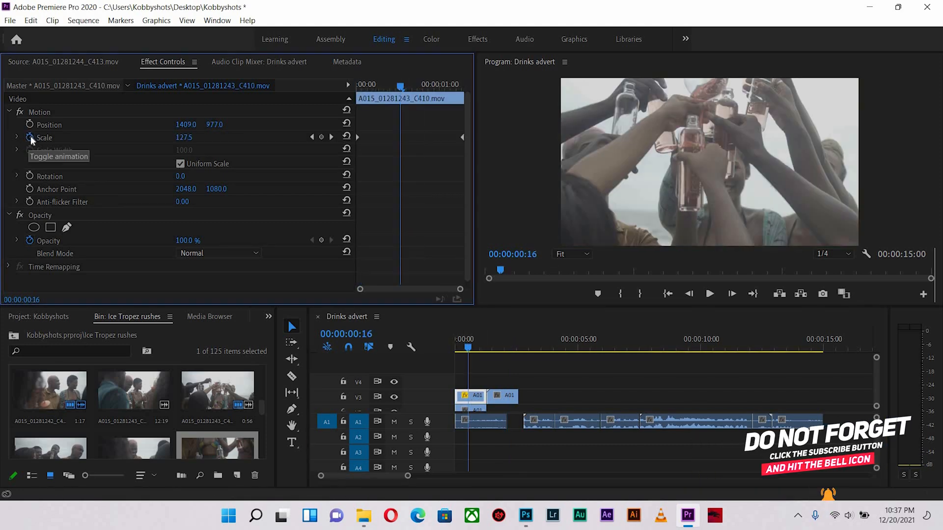
click(31, 139)
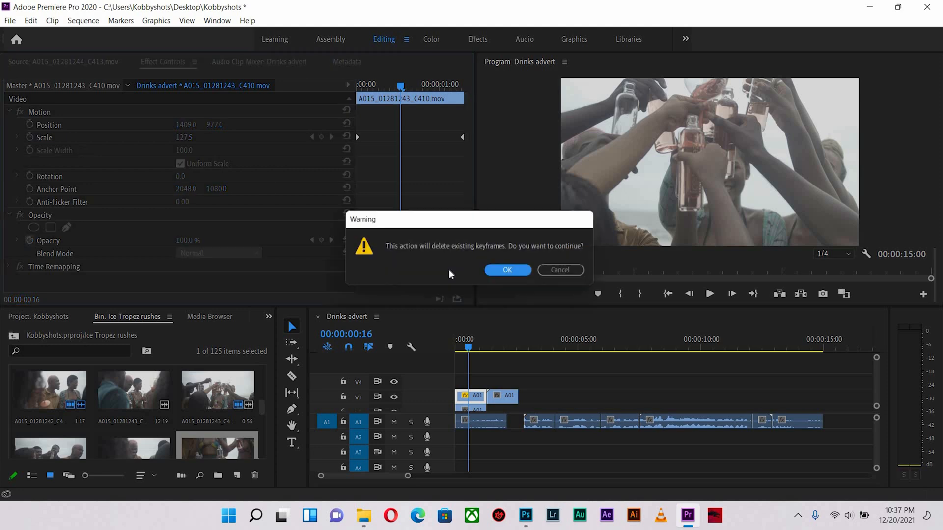
drag(535, 223, 505, 136)
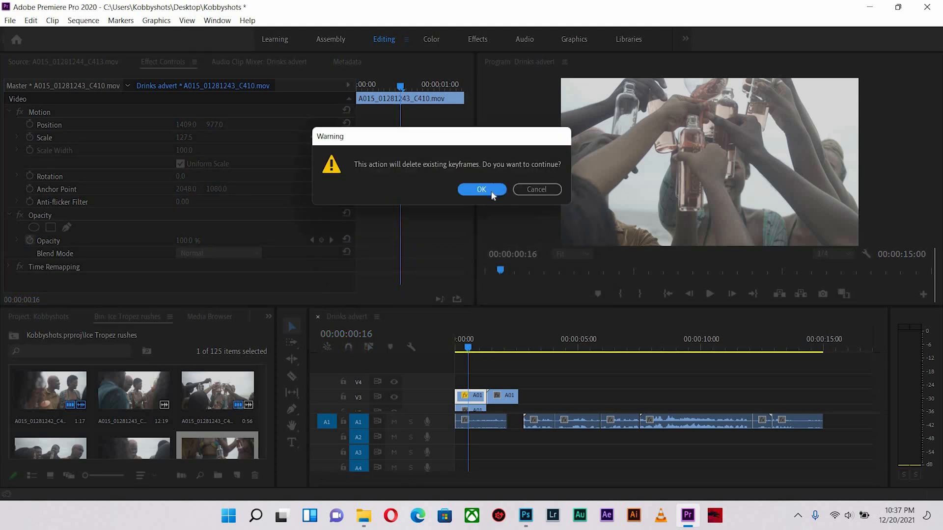
click(490, 194)
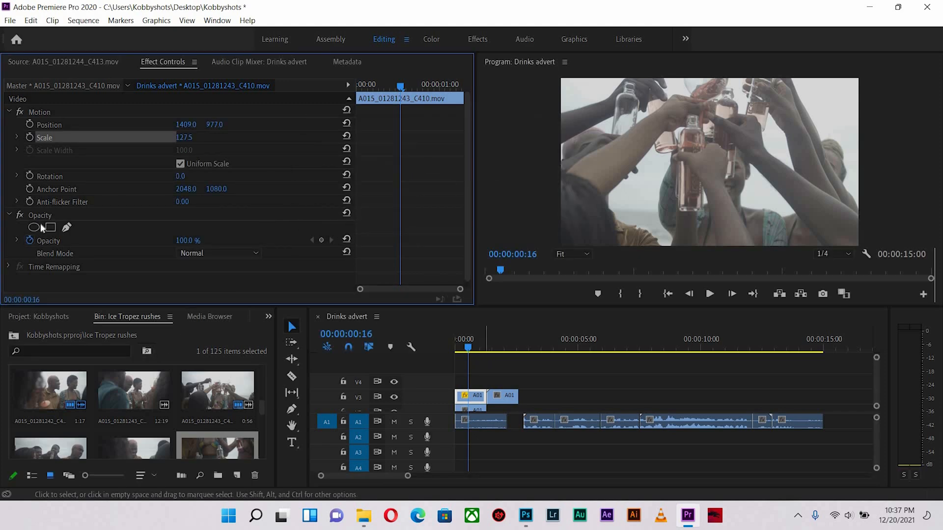
- Turn off Uniform Scale, try Scale Height 159.5 and Scale Width 114, and undo these changes
click(181, 164)
click(180, 164)
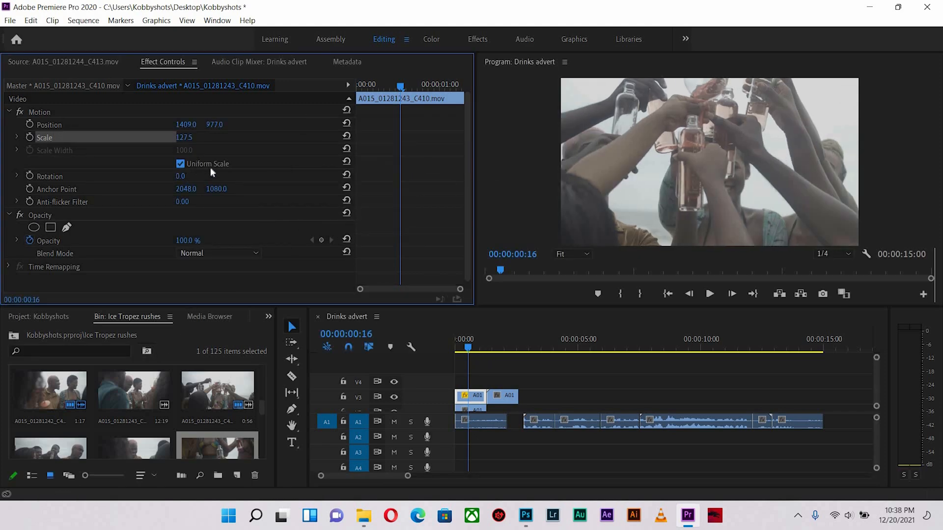
click(180, 164)
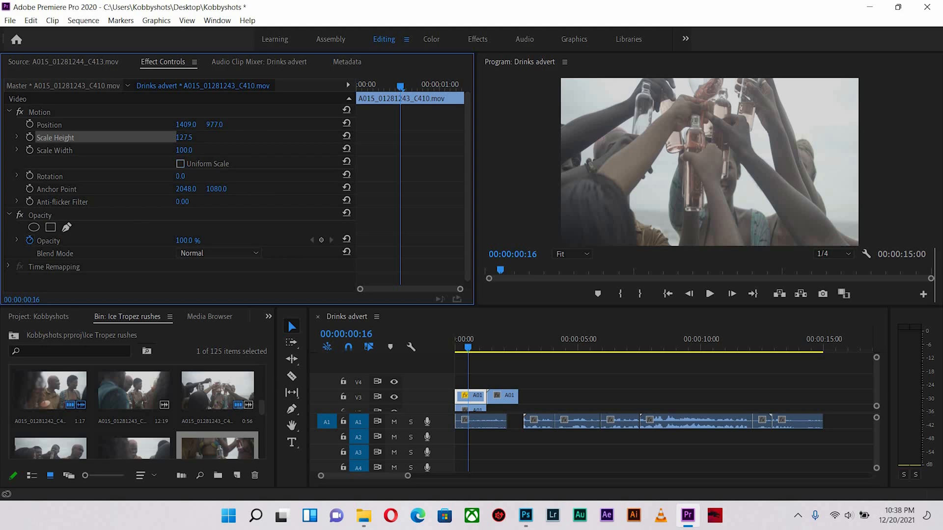
mouse_move(184, 138)
mouse_down()
mouse_move(189, 149)
mouse_move(176, 150)
mouse_move(192, 150)
mouse_up()
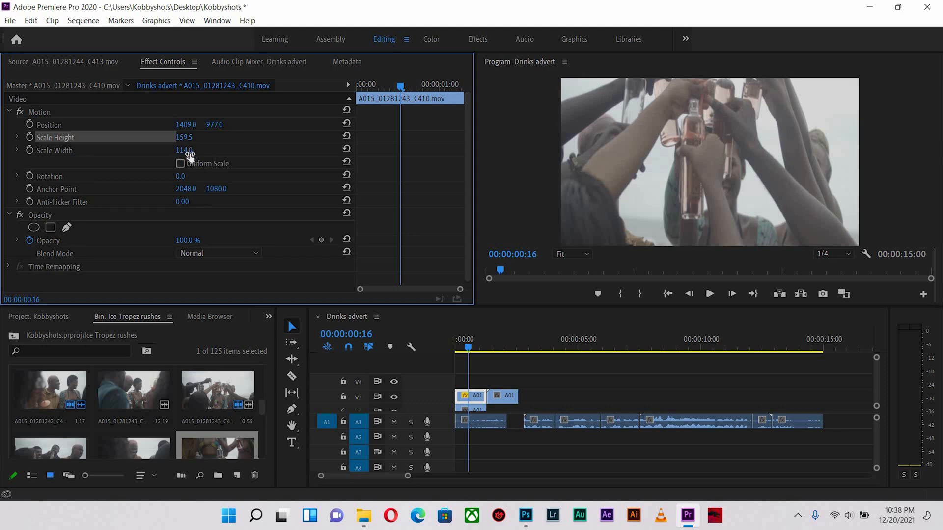
key(ctrl+z)
key(ctrl+z)
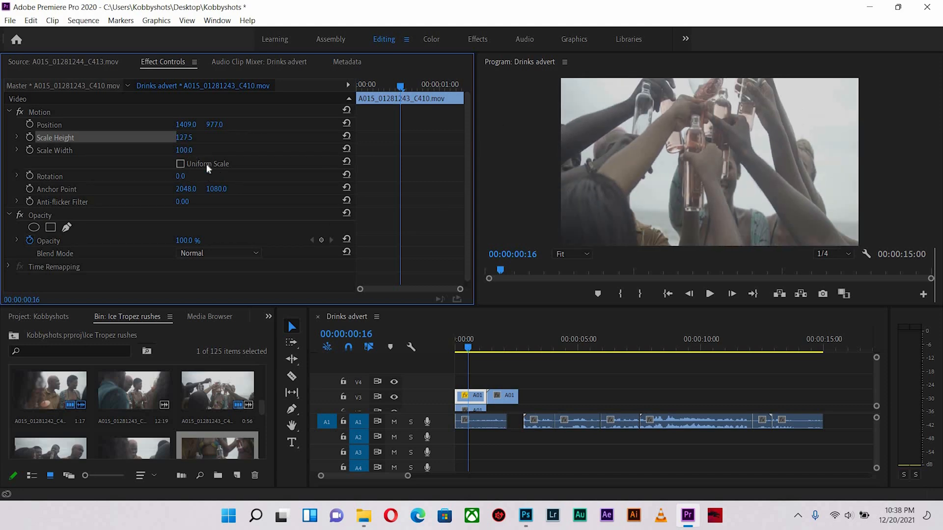
key(ctrl+z)
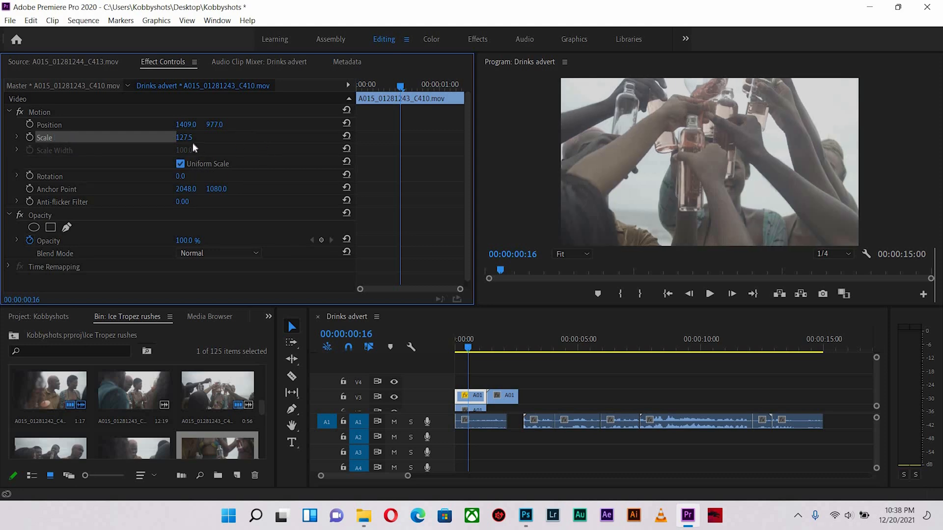
- Set the first V3 clip's Scale to 103.5, and try a Rotation of 1° and undo it
drag(183, 138, 86, 234)
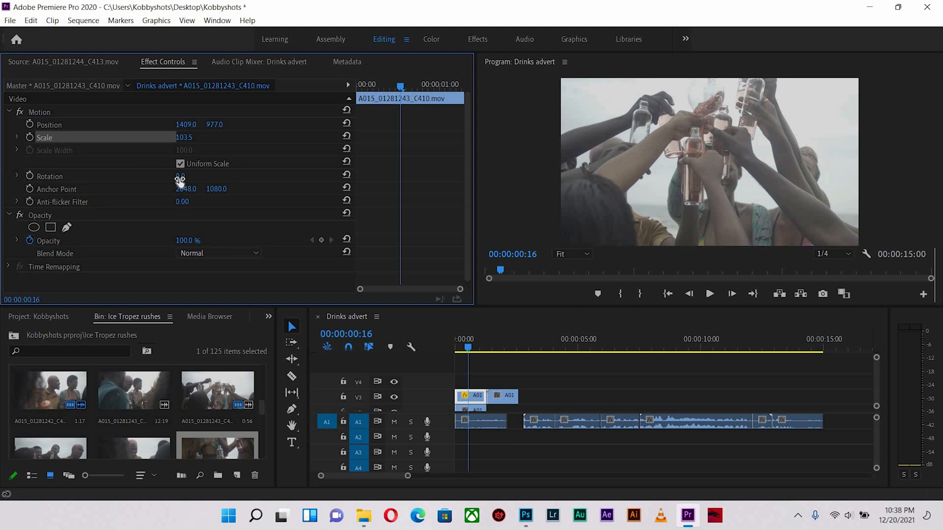
mouse_move(180, 176)
mouse_down()
mouse_move(150, 175)
mouse_move(191, 176)
mouse_move(176, 176)
mouse_up()
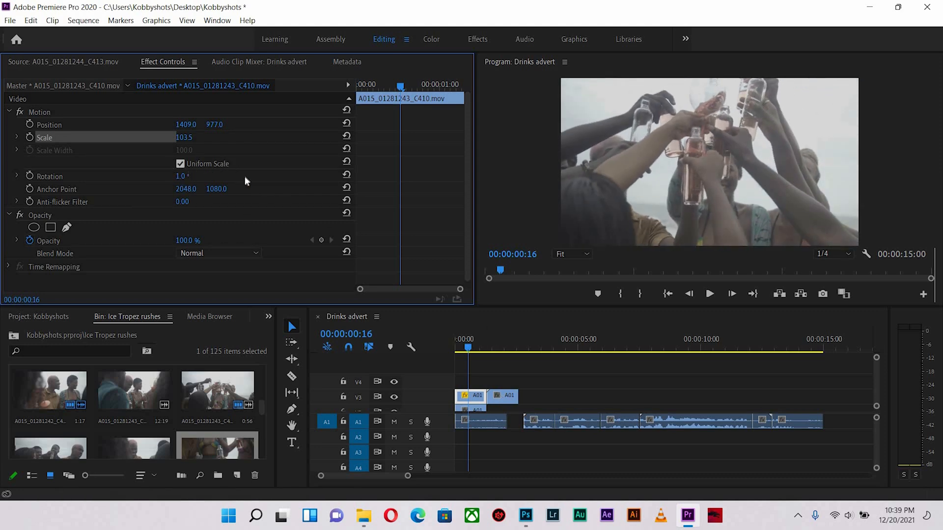
key(ctrl+z)
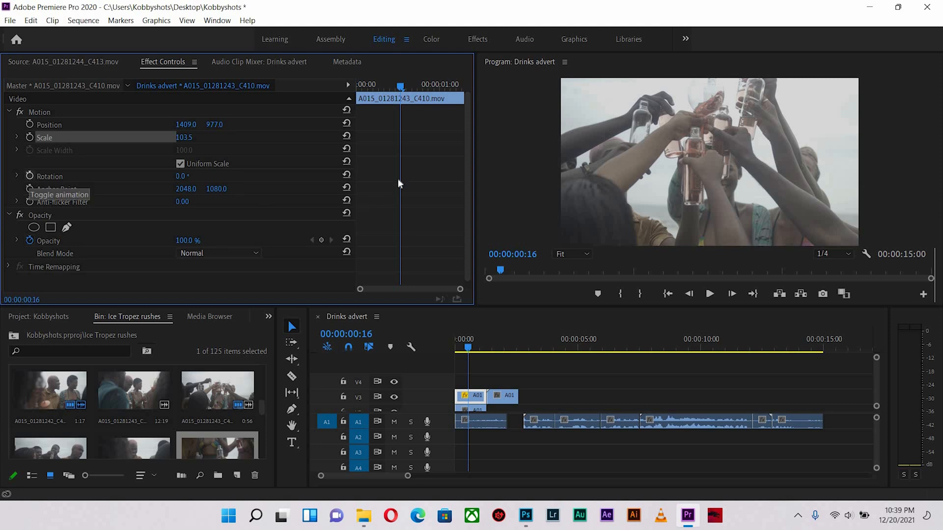
- Animate the first V3 clip's Rotation from 0° near its start to a rotated keyframe at its end, and preview the motion
click(30, 176)
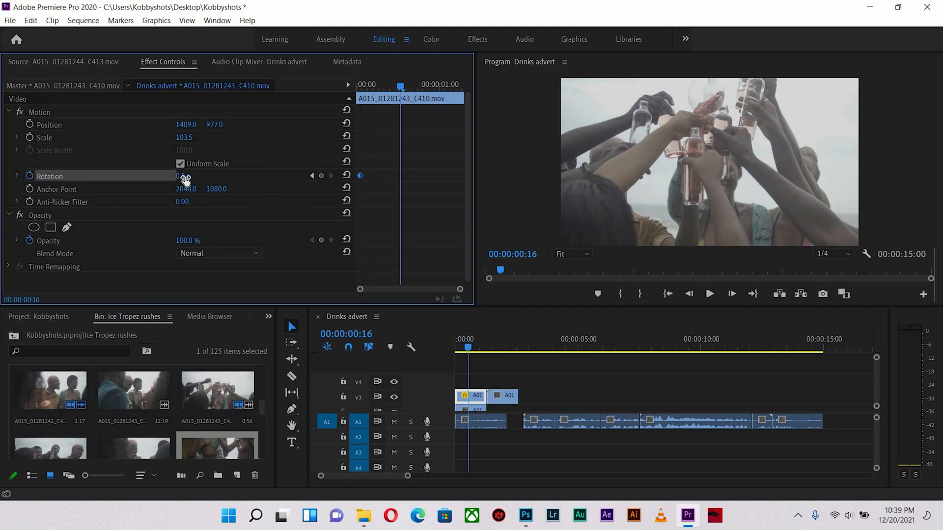
drag(181, 175, 462, 182)
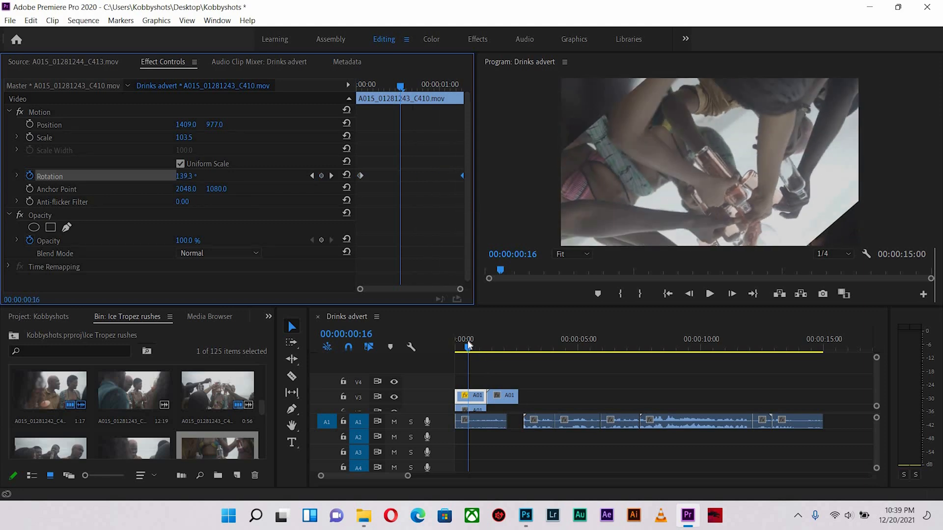
drag(467, 344, 454, 344)
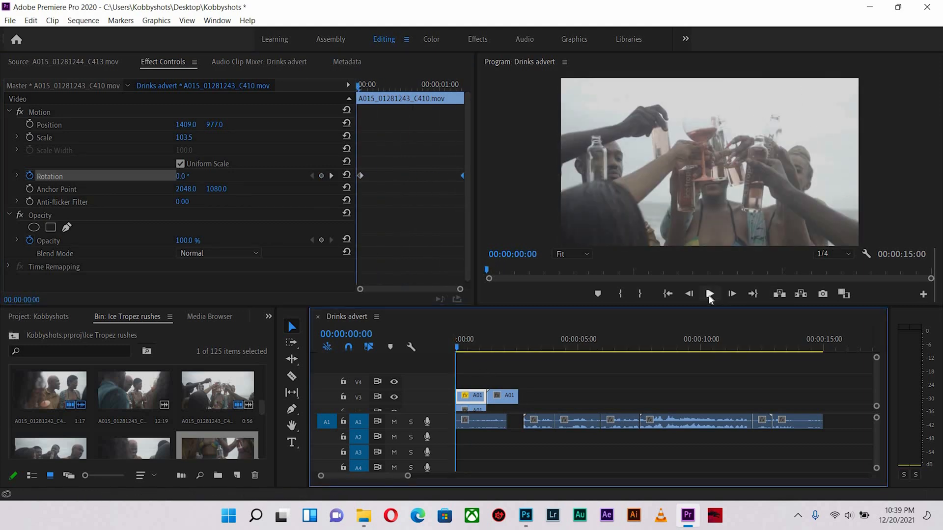
click(708, 296)
click(462, 347)
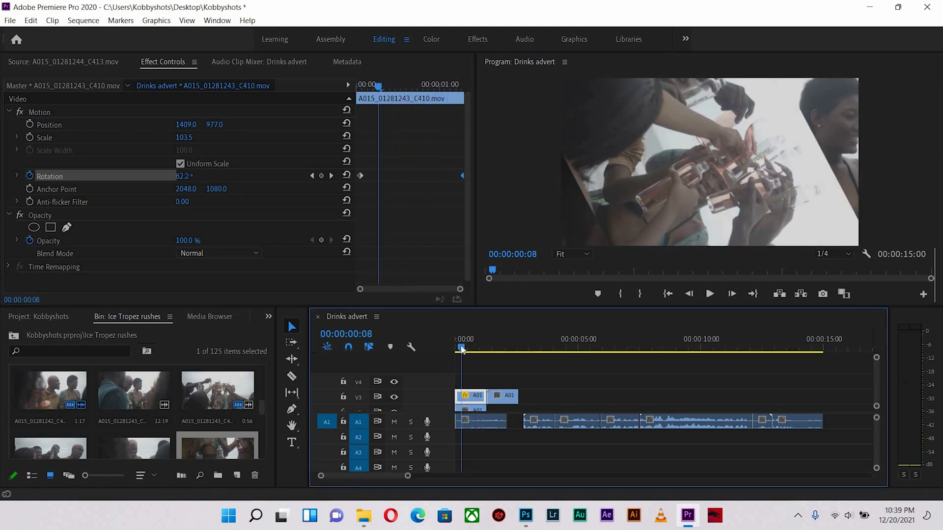
drag(461, 349, 454, 349)
key(space)
key(space)
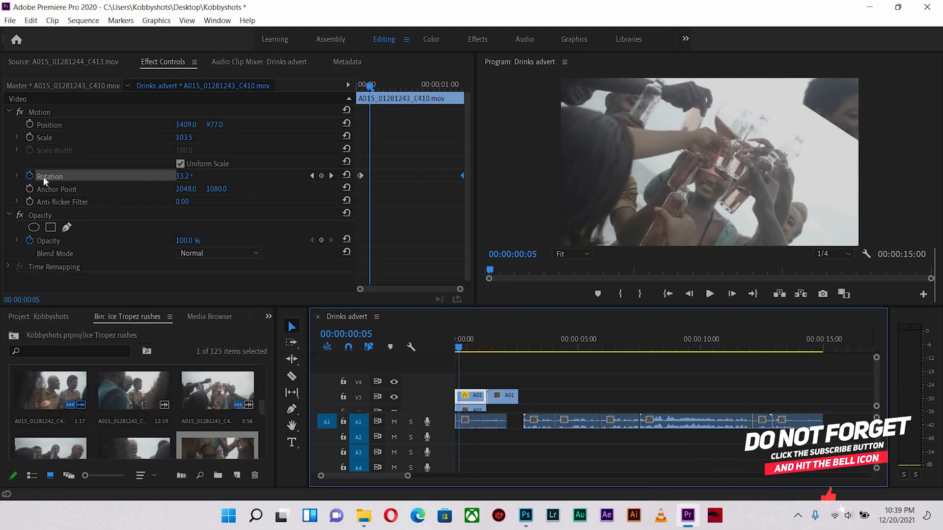
- Turn off the Rotation animation, and undo back through all the Rotation edits to 0° without keyframes
click(29, 176)
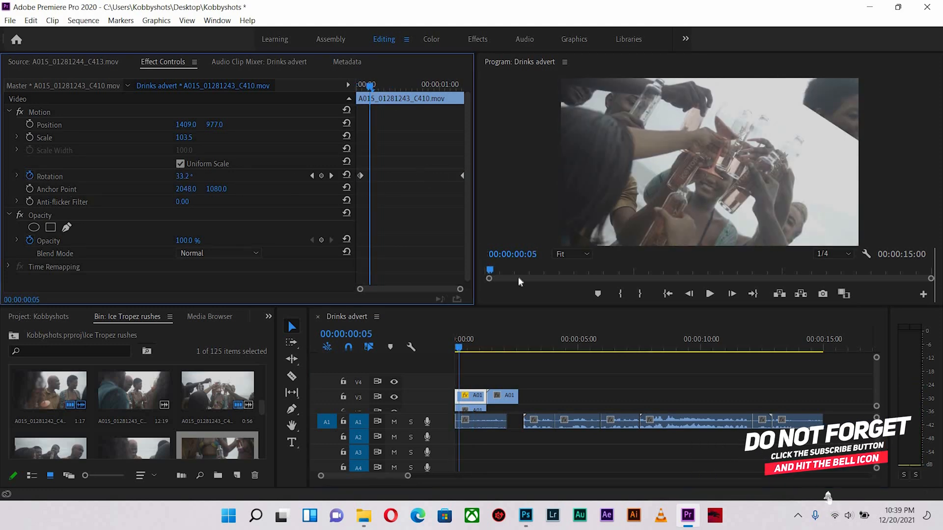
click(520, 275)
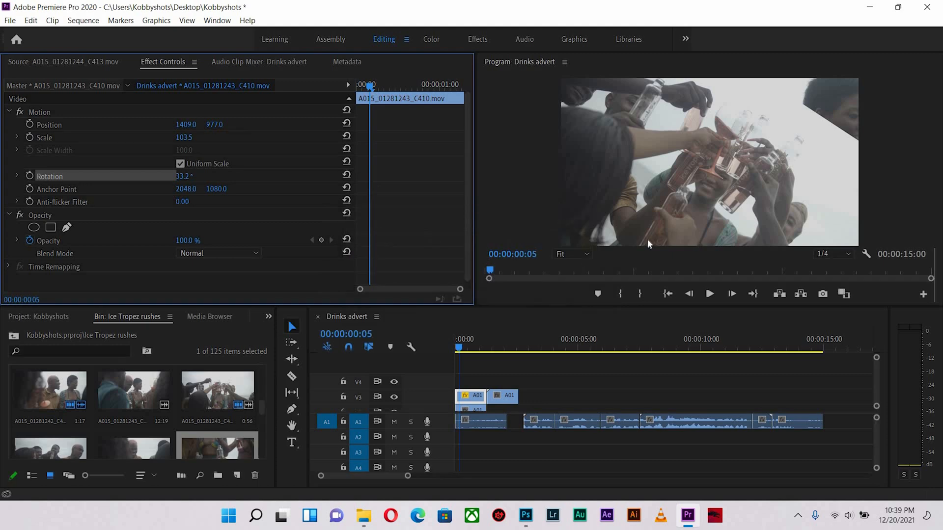
key(ctrl+z)
key(ctrl+z)
key(ctrl+z)
key(ctrl+z)
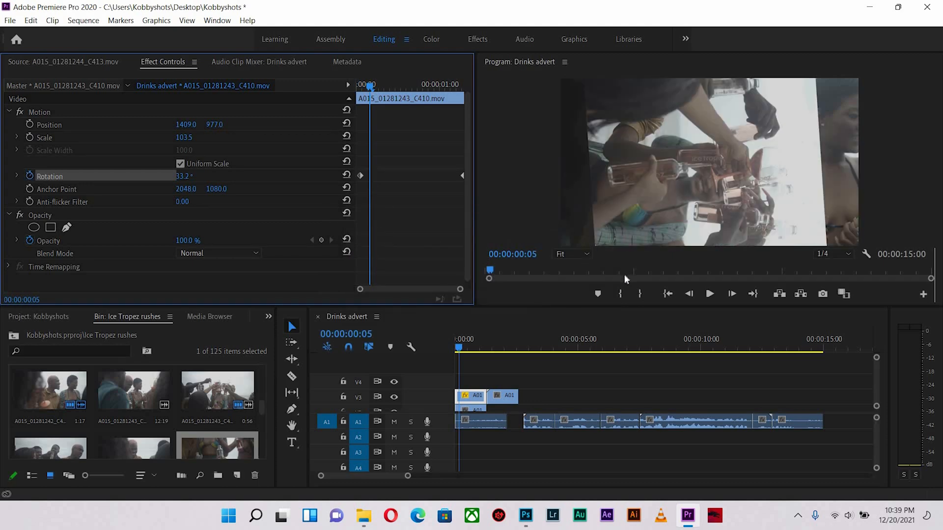
key(ctrl+z)
key(ctrl+z)
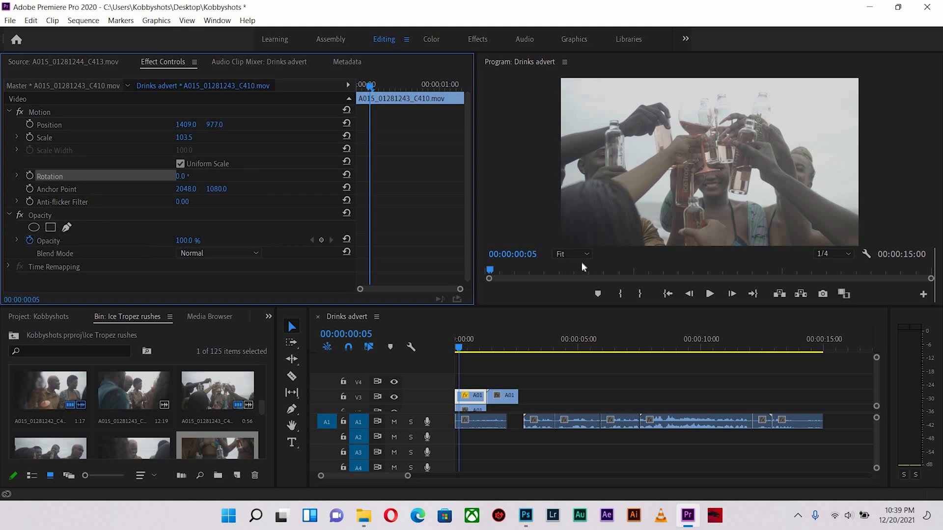
- With the playhead at frame 14, set the first V3 clip's Opacity to 24% with a keyframe
click(466, 351)
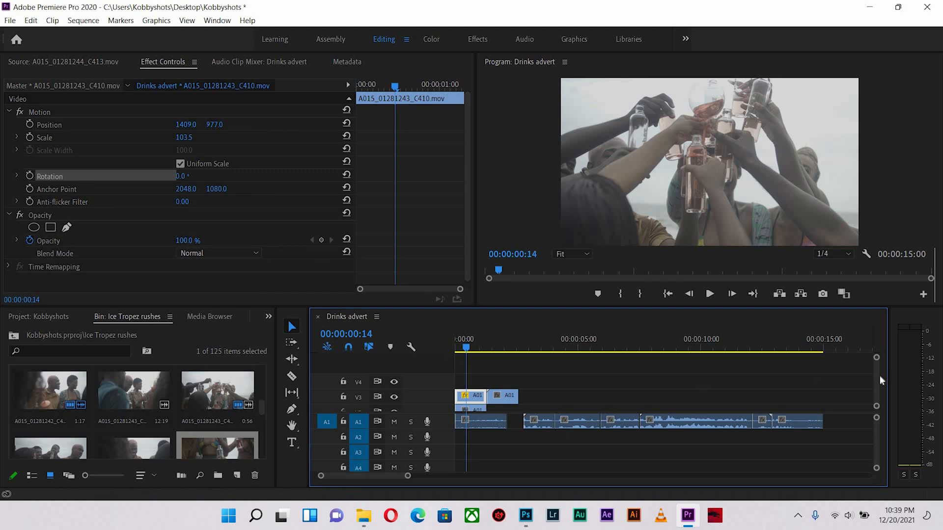
scroll(879, 375, up, 3)
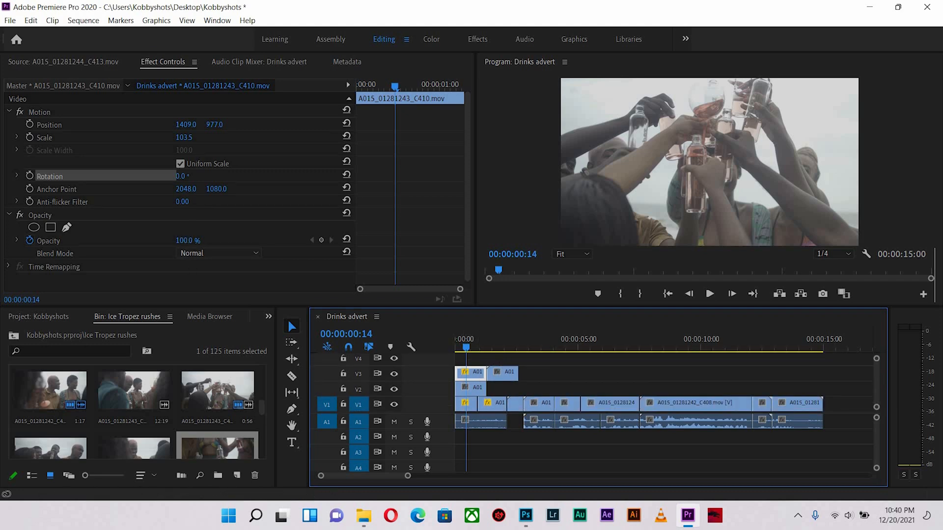
drag(186, 241, 177, 241)
drag(186, 241, 162, 241)
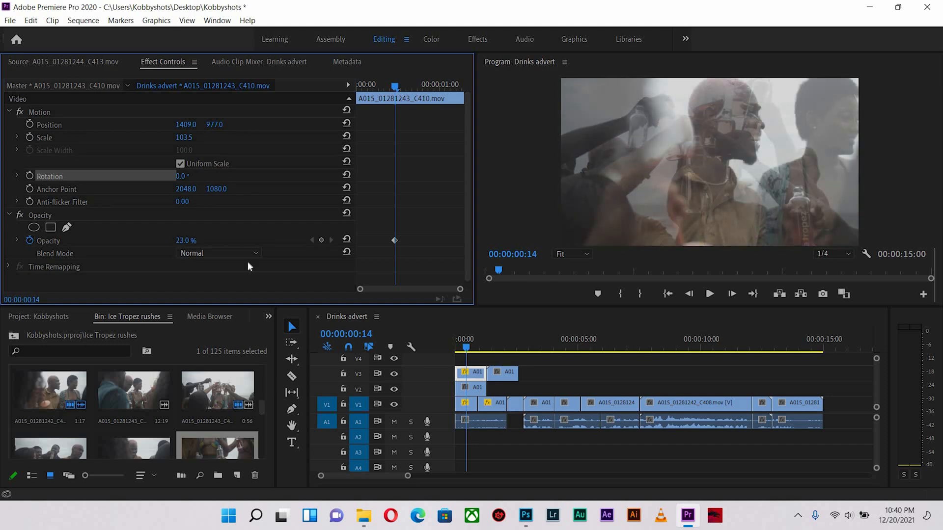
click(468, 385)
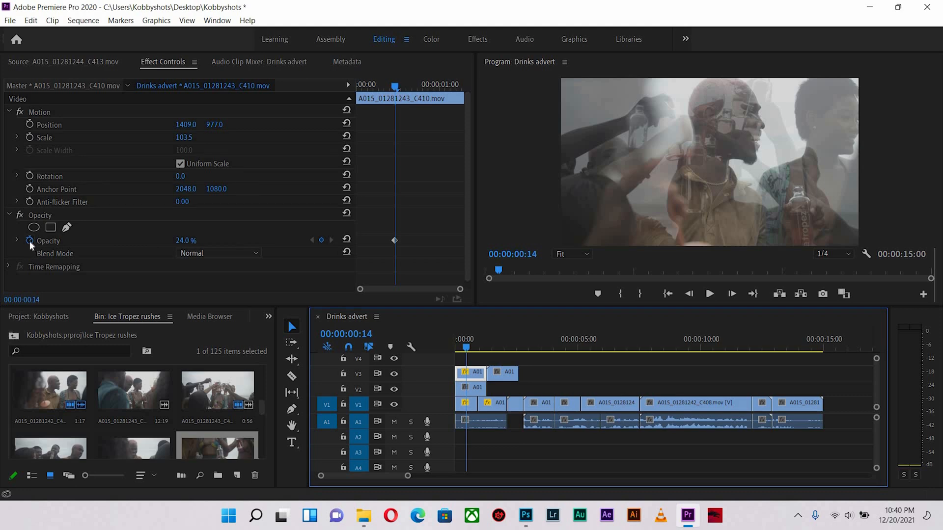
- Replace the first V3 clip's 24% Opacity keyframe with a fade from 100% at the clip's start to 0% at frame 14
click(395, 240)
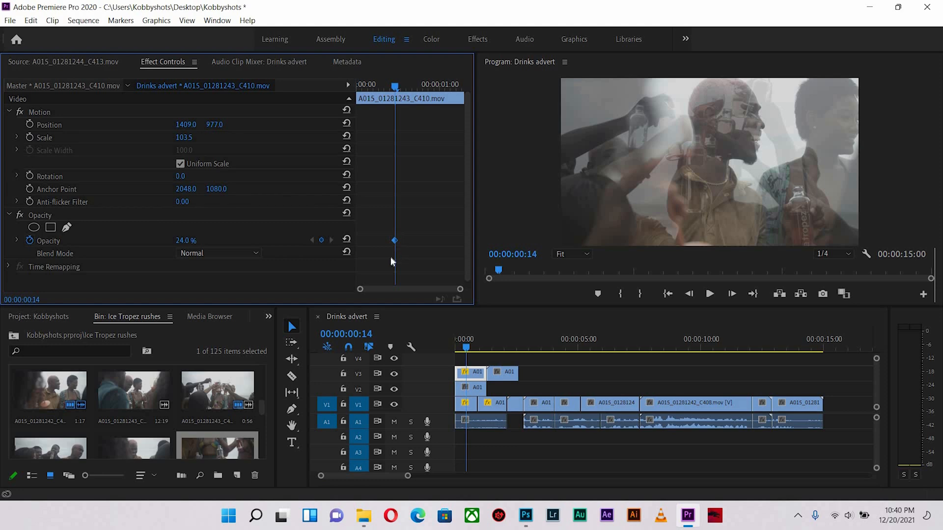
key(Delete)
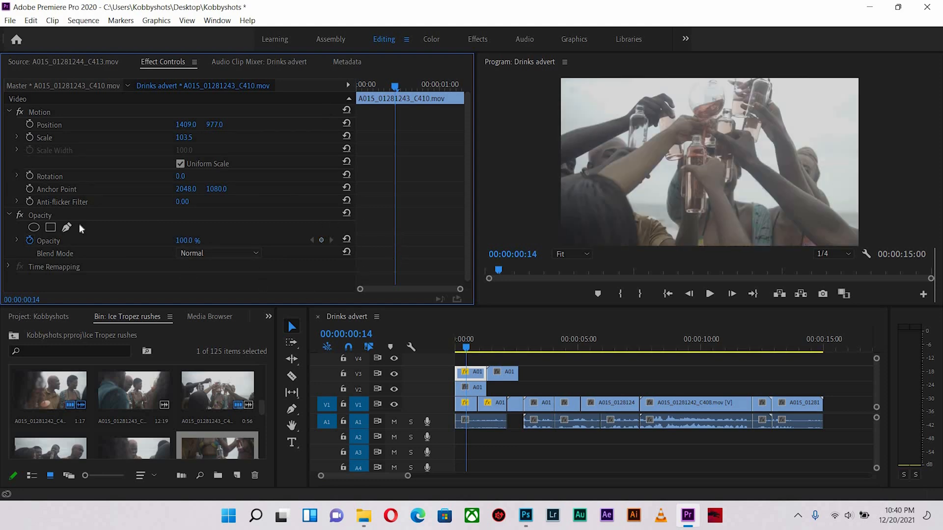
click(322, 240)
key(ctrl+z)
drag(197, 244, 157, 244)
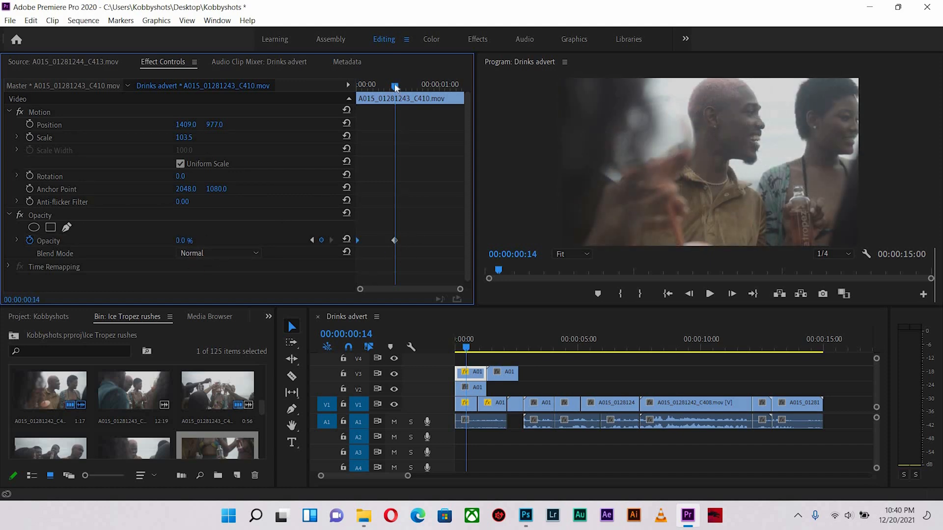
key(Home)
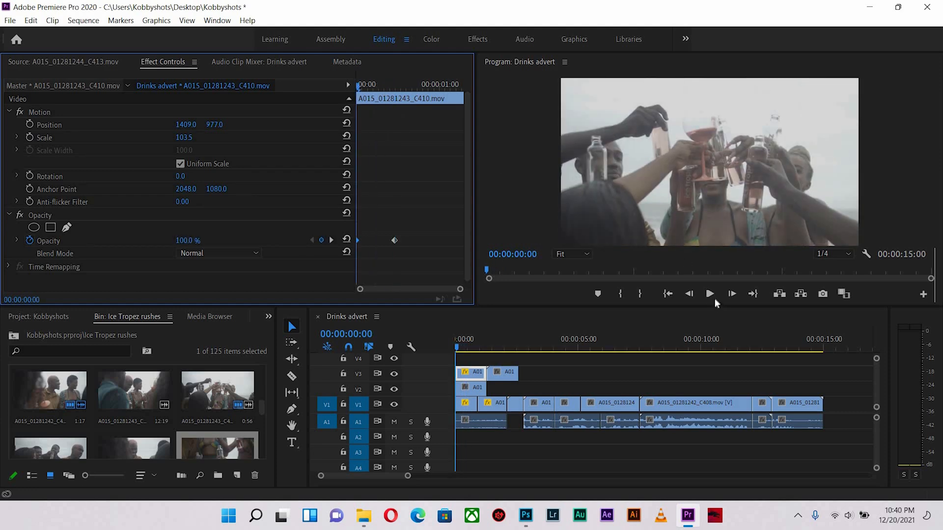
- Move the 0% Opacity keyframe to the end of the clip and preview the slower fade from the sequence start
drag(394, 241, 458, 241)
click(711, 293)
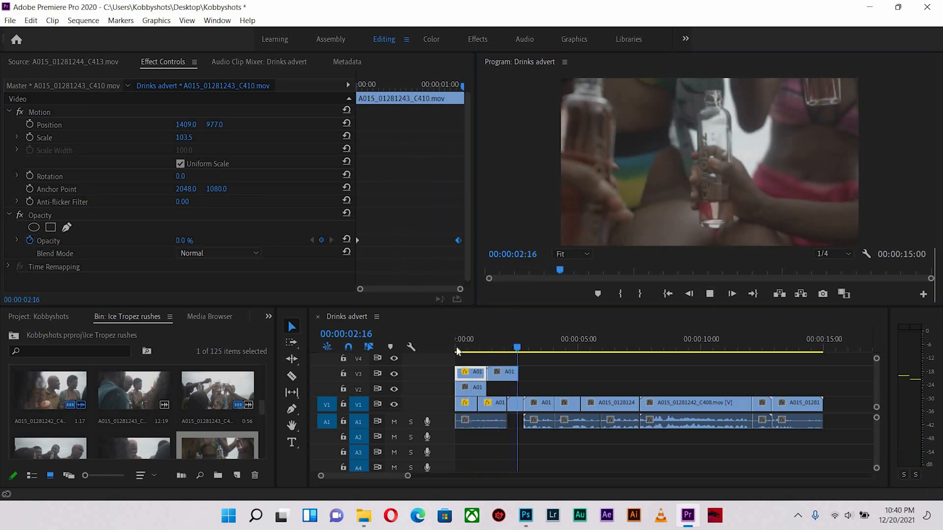
drag(480, 347, 455, 350)
key(space)
key(space)
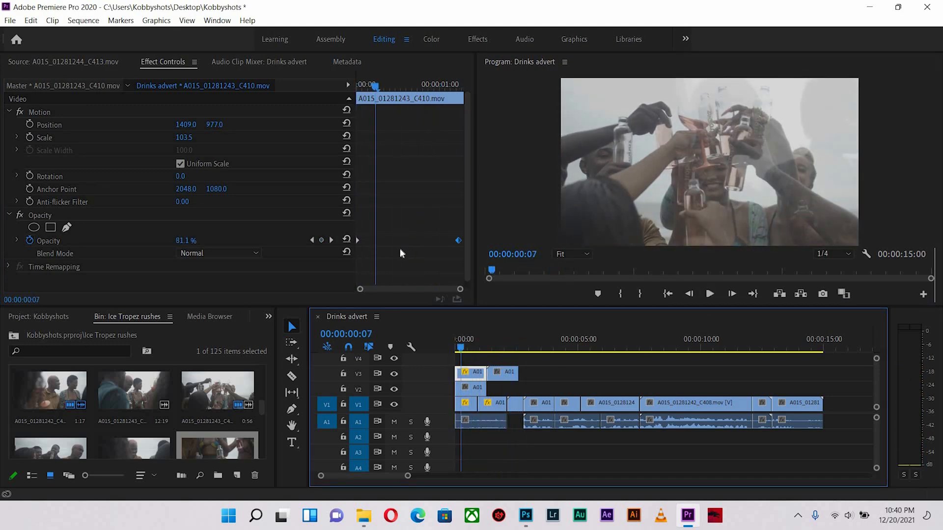
- Move the 0% Opacity keyframe back towards mid-clip, and turn off the Opacity animation, deleting its keyframes
drag(458, 240, 402, 240)
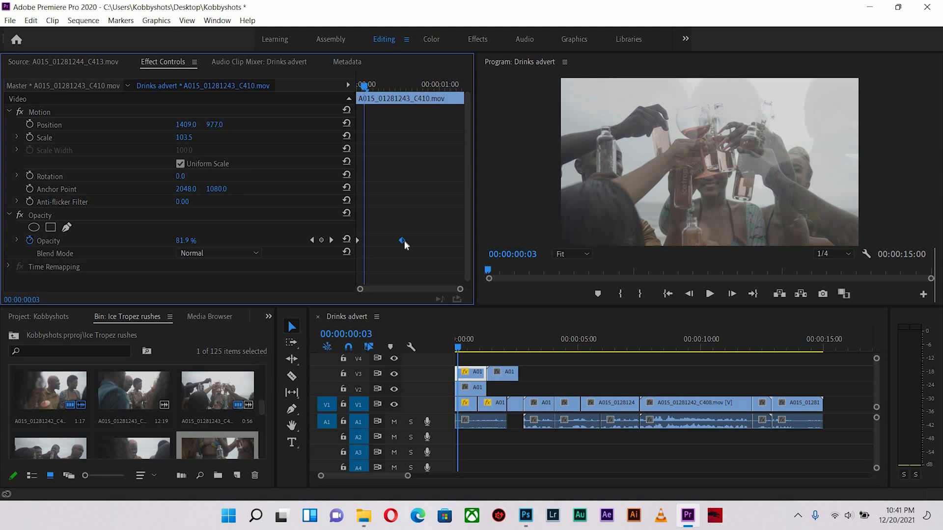
drag(405, 240, 407, 240)
drag(405, 90, 357, 94)
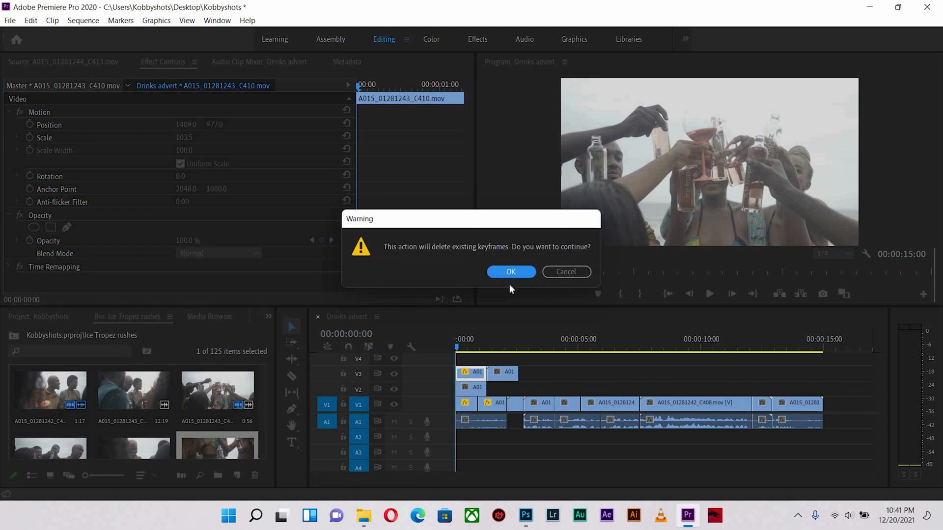
click(509, 271)
- With the playhead at frame 20, try the Darken blend mode on the first V3 clip and scrub through it
click(471, 345)
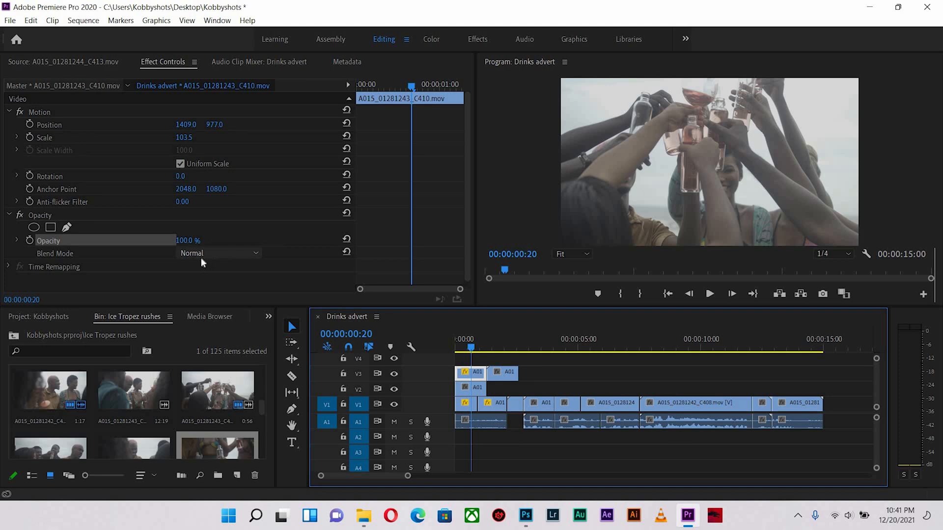
click(232, 256)
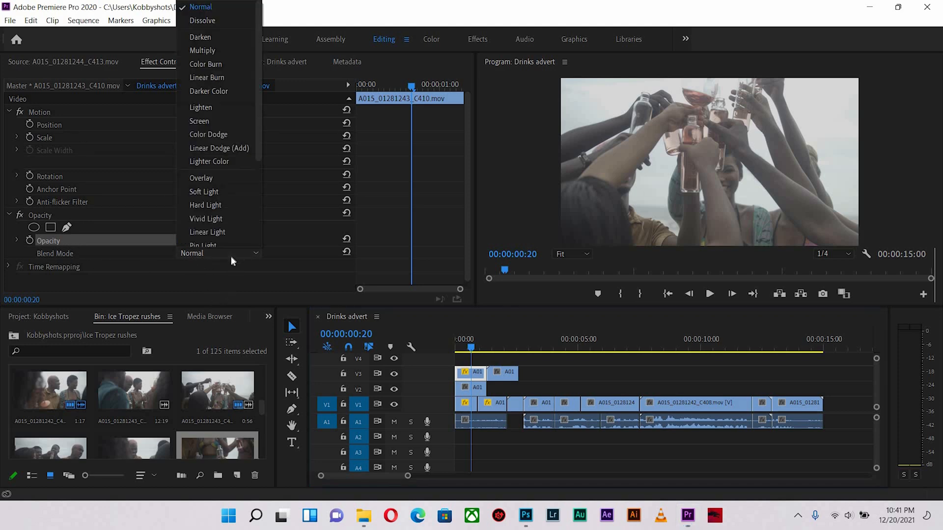
click(211, 38)
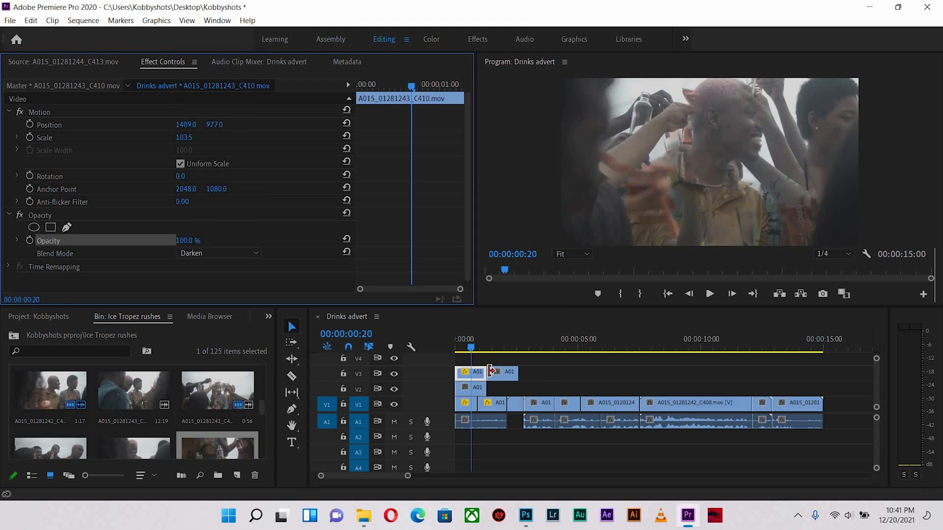
drag(471, 350, 476, 350)
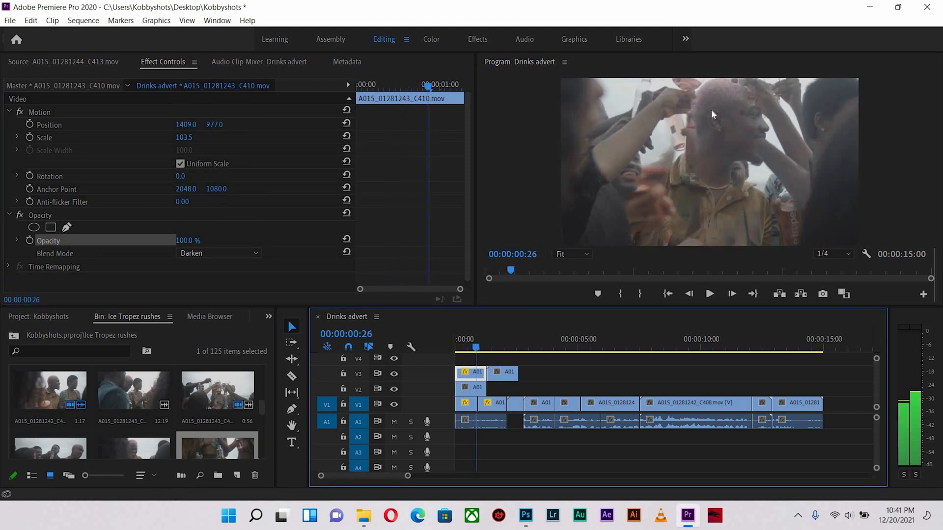
- Try the Color Dodge and Soft Light blend modes on the first V3 clip and preview the overlay
click(223, 254)
click(203, 105)
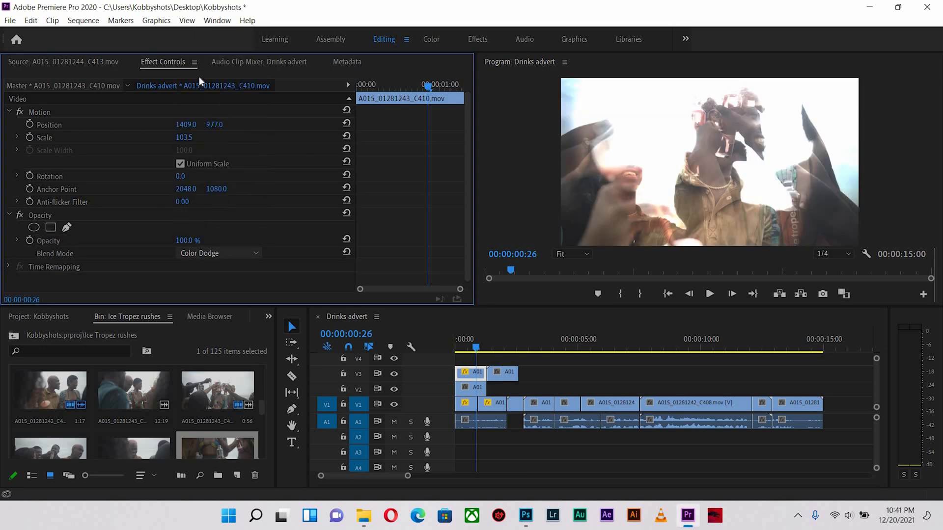
click(221, 252)
click(207, 63)
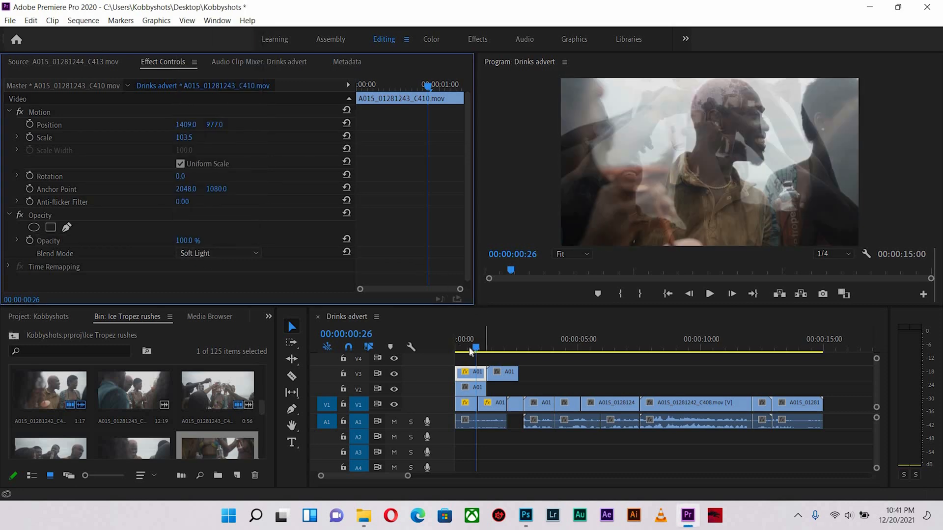
mouse_move(469, 348)
mouse_down()
mouse_move(458, 348)
mouse_move(475, 348)
mouse_up()
key(space)
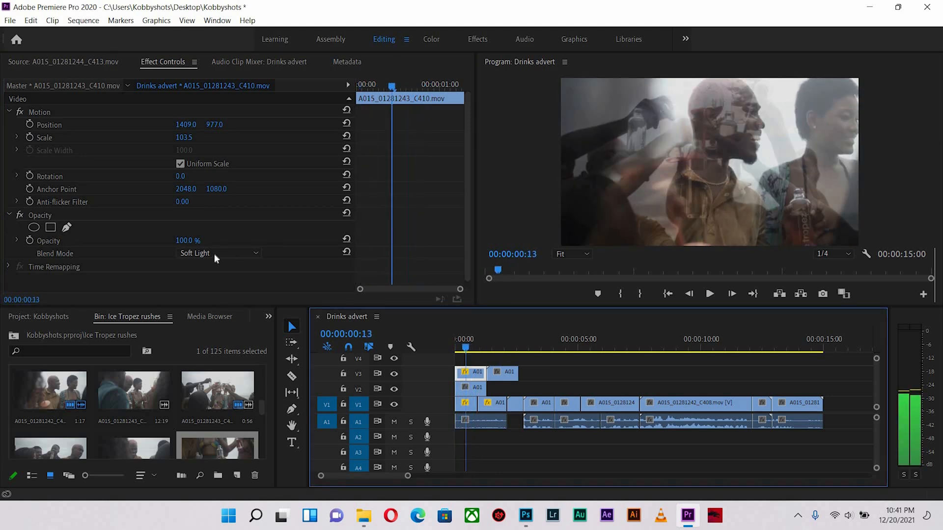
- Set the first V3 clip's Blend Mode back to Normal and place the playhead at frame 15
click(214, 254)
scroll(219, 20, up, 3)
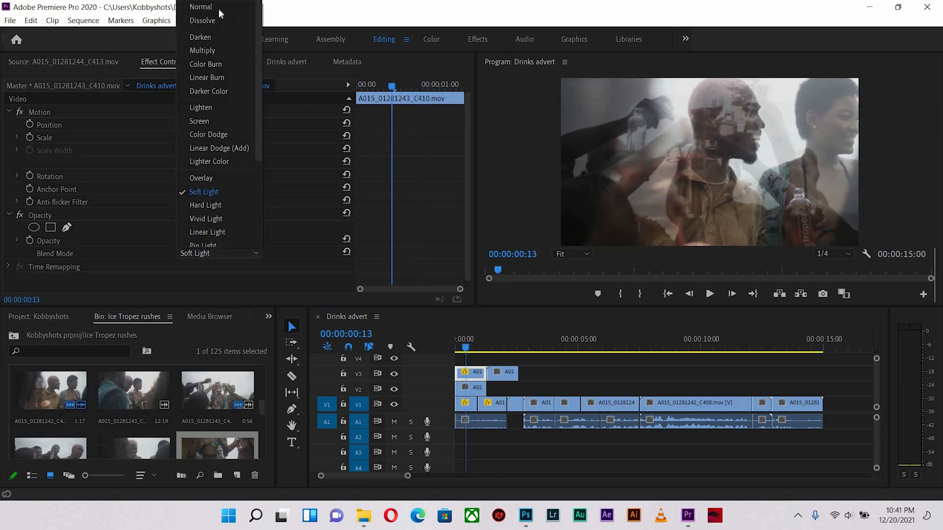
click(221, 7)
click(468, 343)
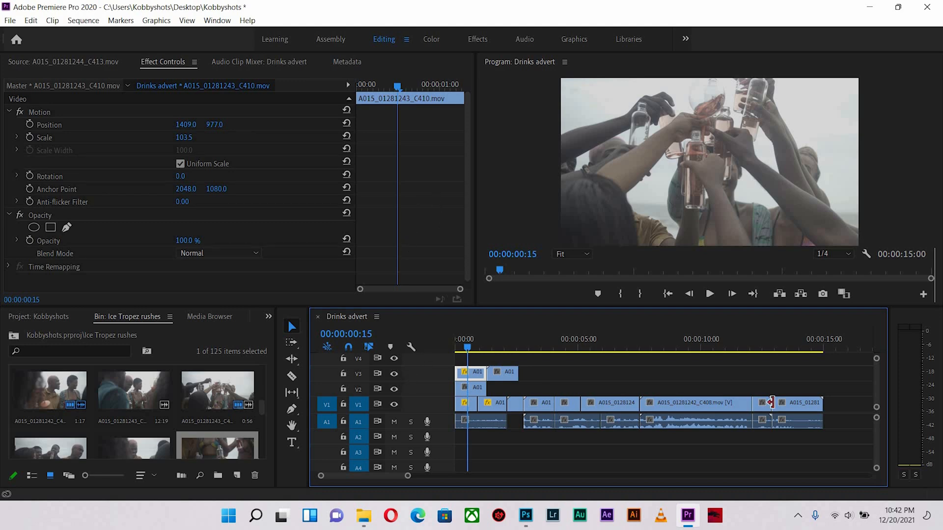
- Go up from the Ice Tropez rushes bin to the project root, and preview the sequence's opening
click(14, 336)
scroll(483, 349, up, 2)
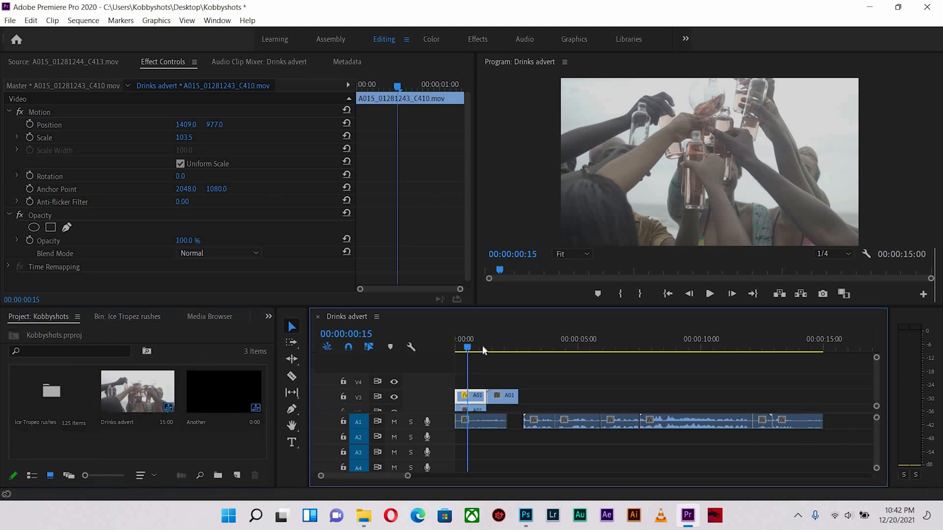
key(space)
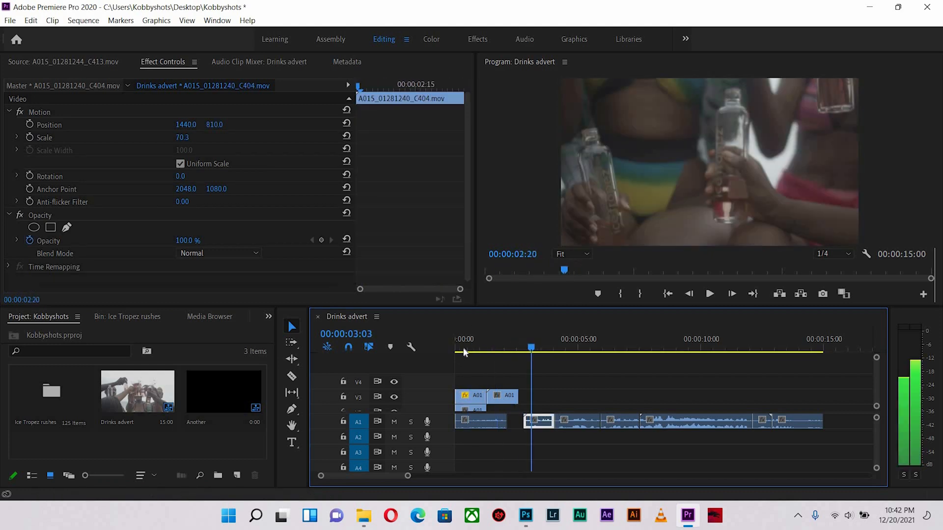
click(456, 348)
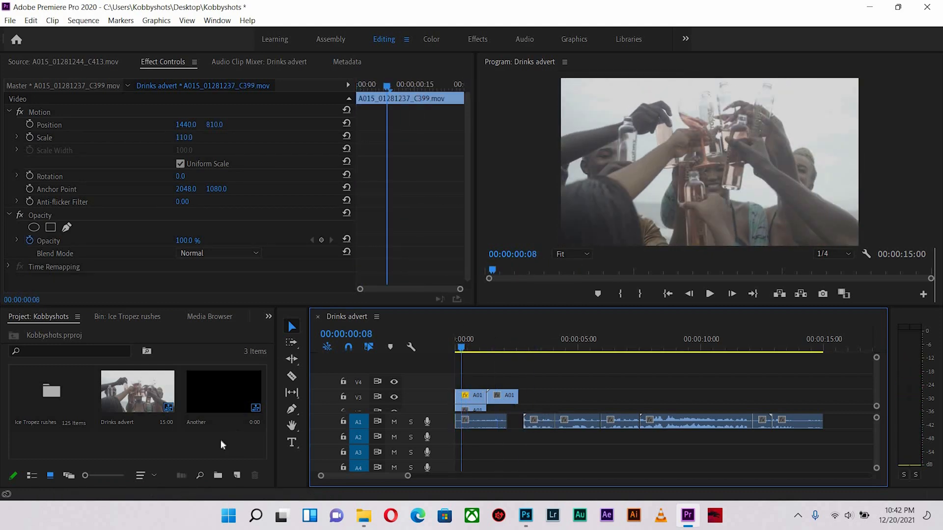
- Create a legacy title named Title 01 at 2880 × 1620, 30.00 fps, with square pixels
key(shift+1)
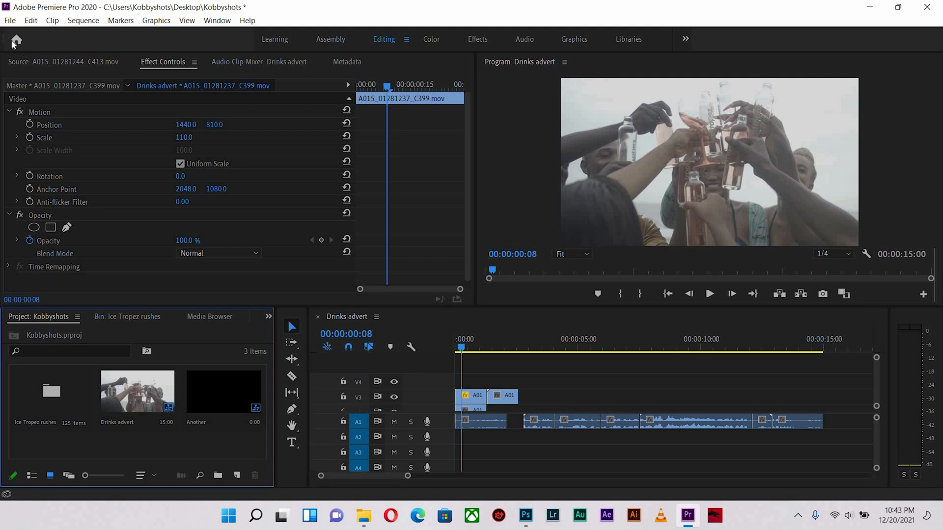
click(10, 20)
mouse_move(147, 34)
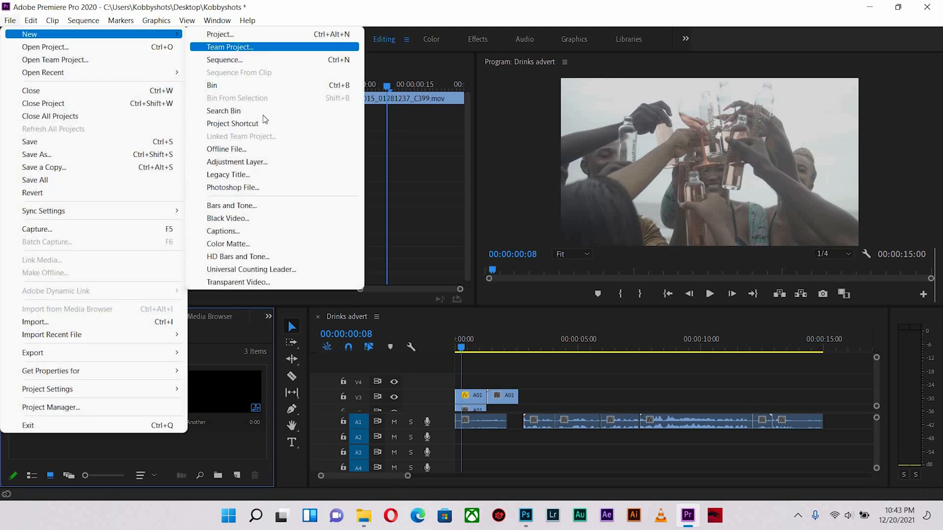
click(238, 175)
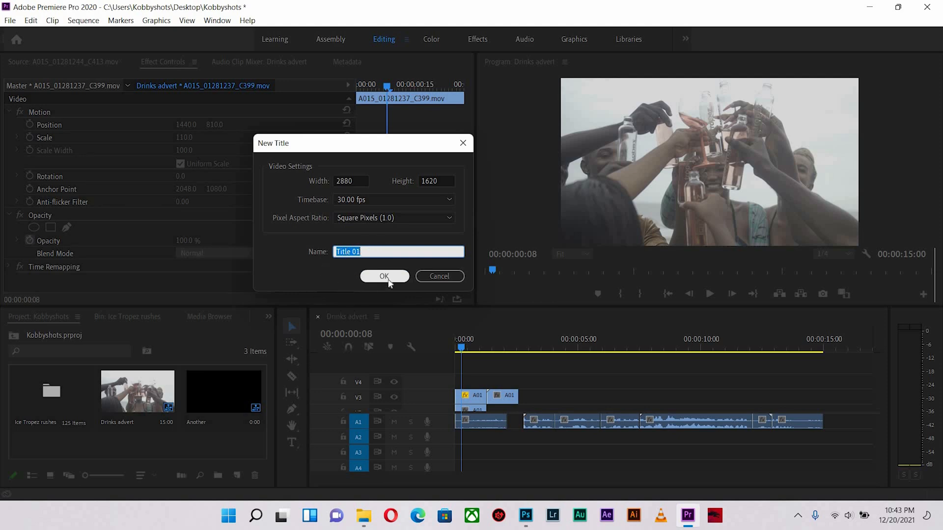
key(Return)
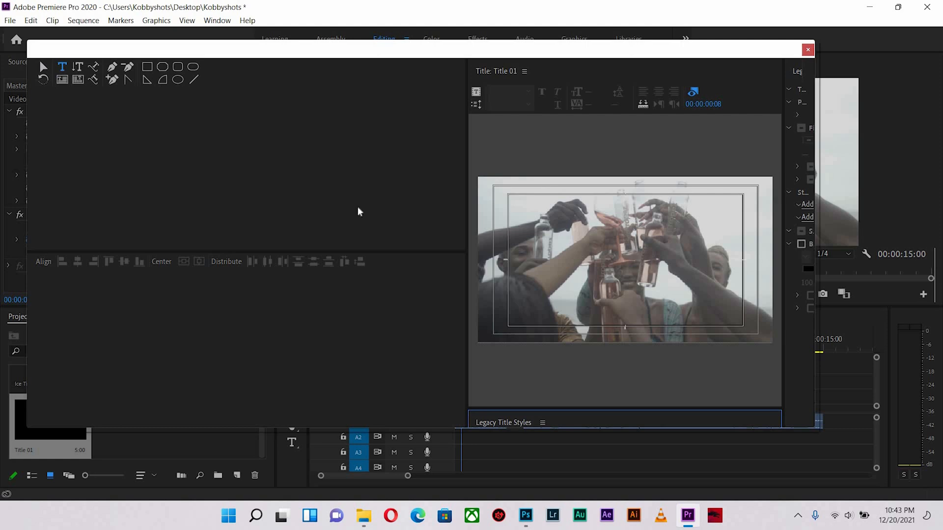
- Reposition the title editor window, and widen its properties area and title canvas
drag(615, 49, 895, 121)
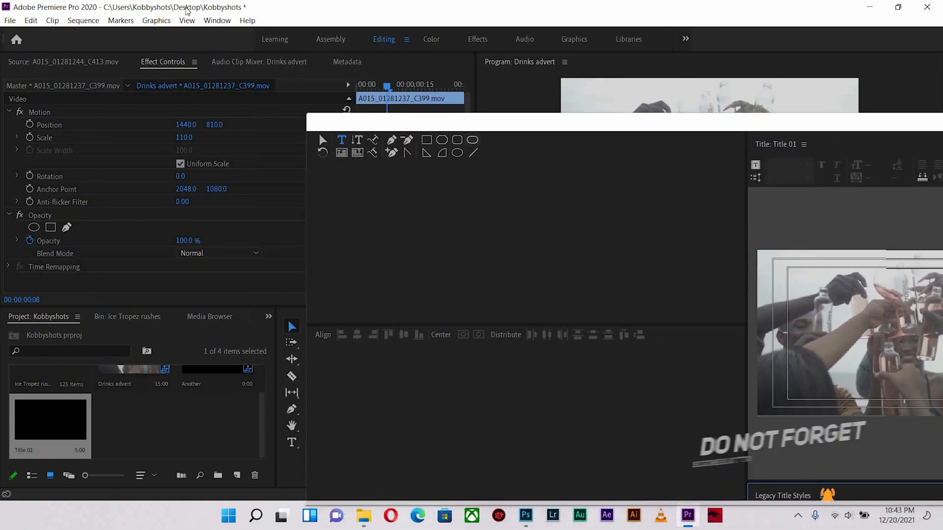
drag(319, 132, 72, 36)
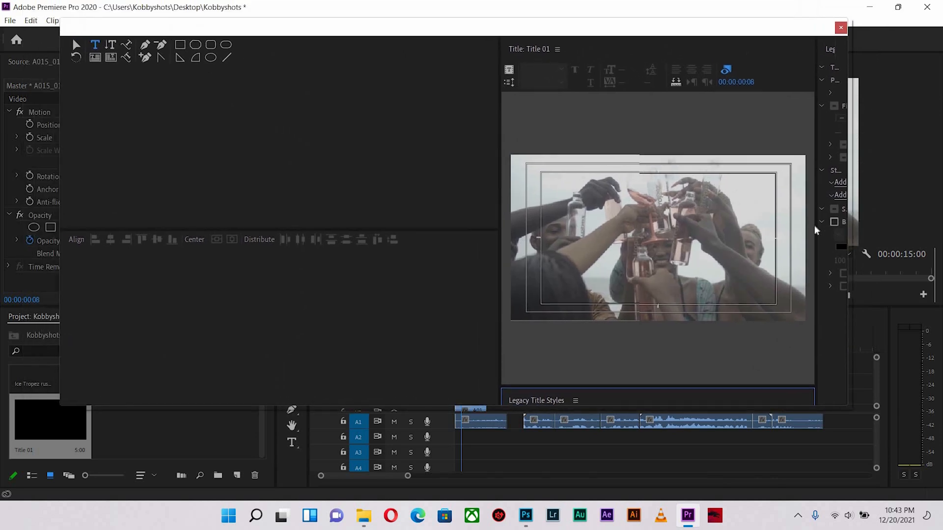
drag(817, 235, 748, 239)
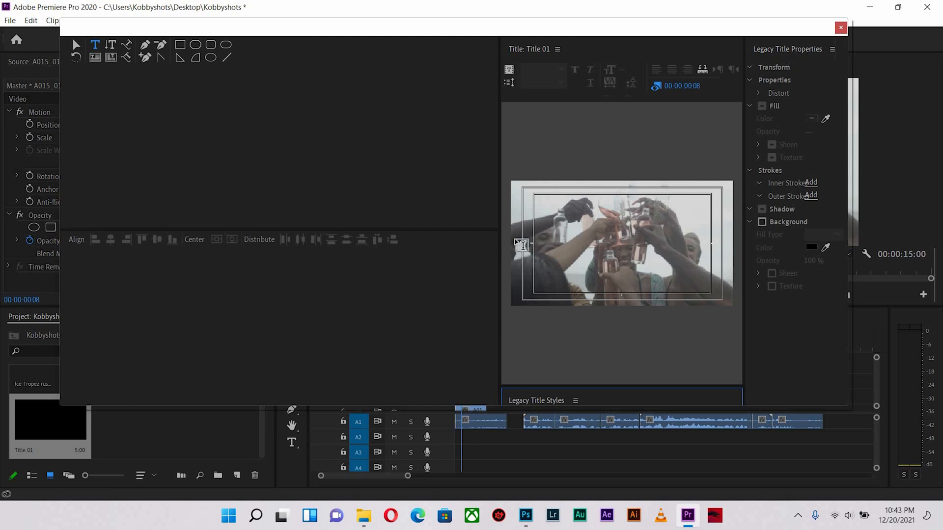
drag(339, 226, 278, 231)
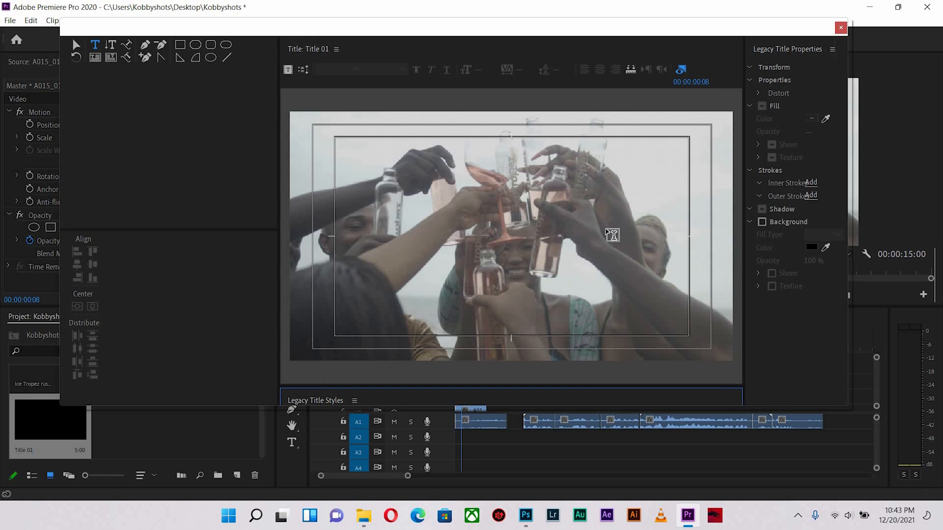
- Add the text "go" to the title and set its font size to 557
click(96, 48)
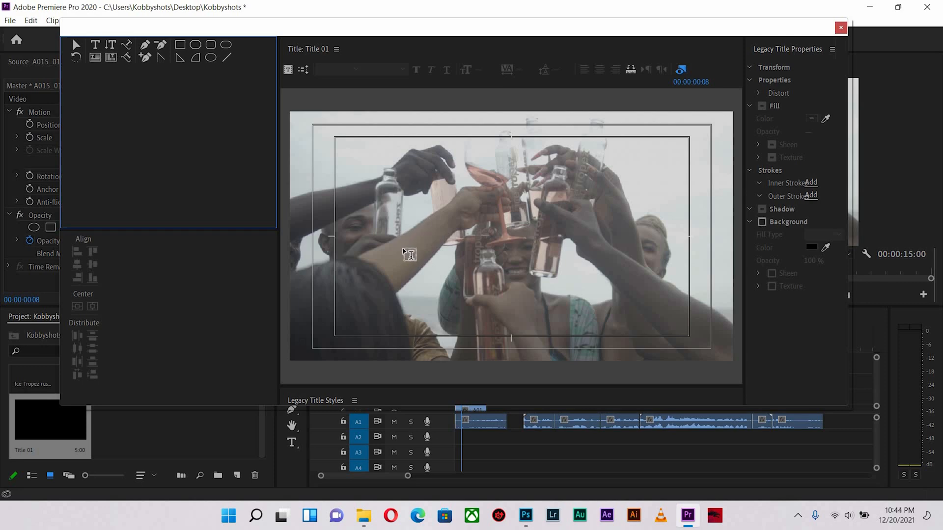
click(511, 287)
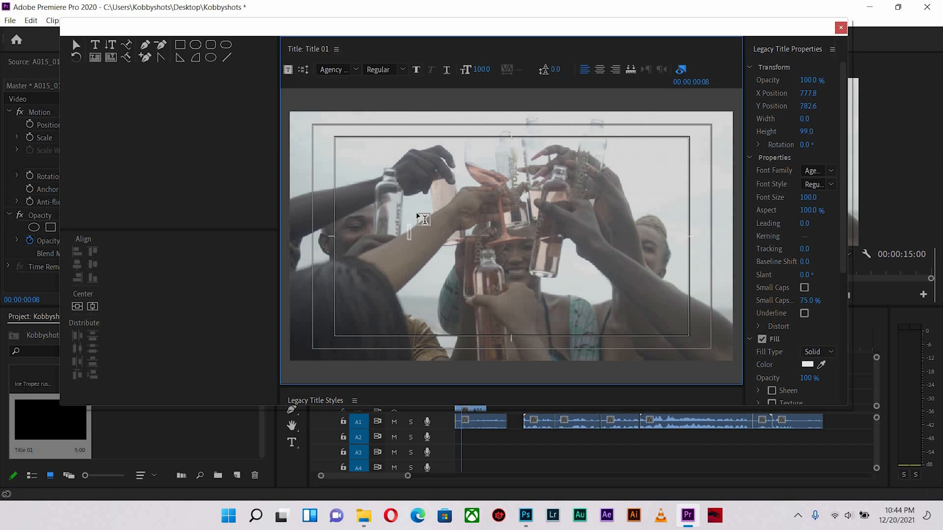
text(go)
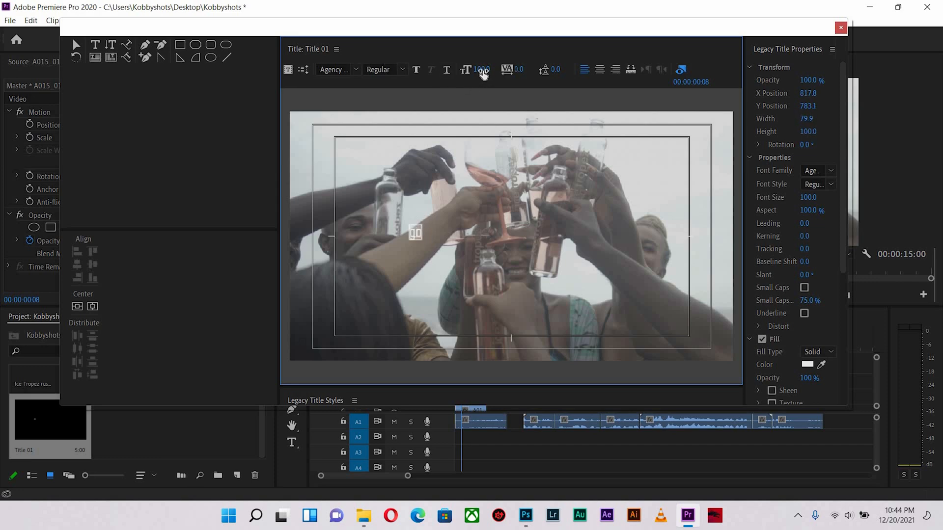
drag(481, 69, 702, 69)
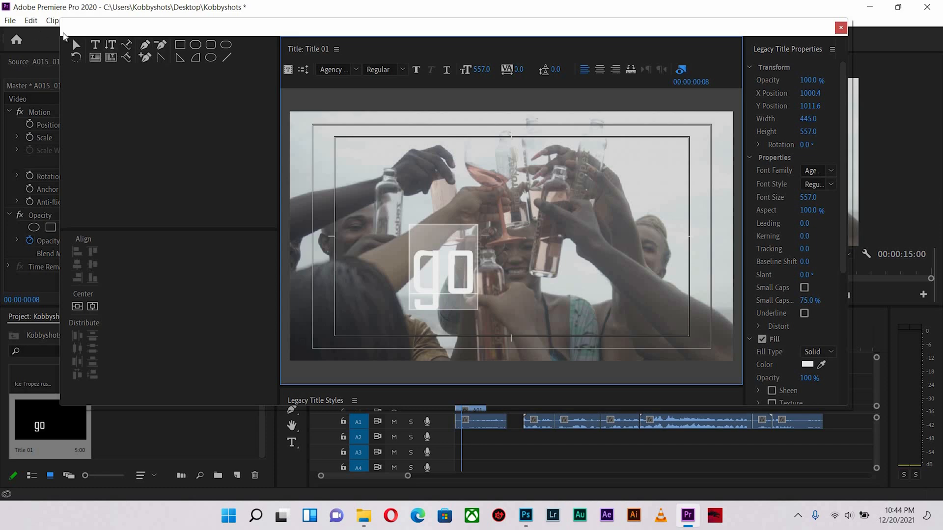
- Move the "go" text near the centre of the frame, at about X 1431, Y 772
click(76, 45)
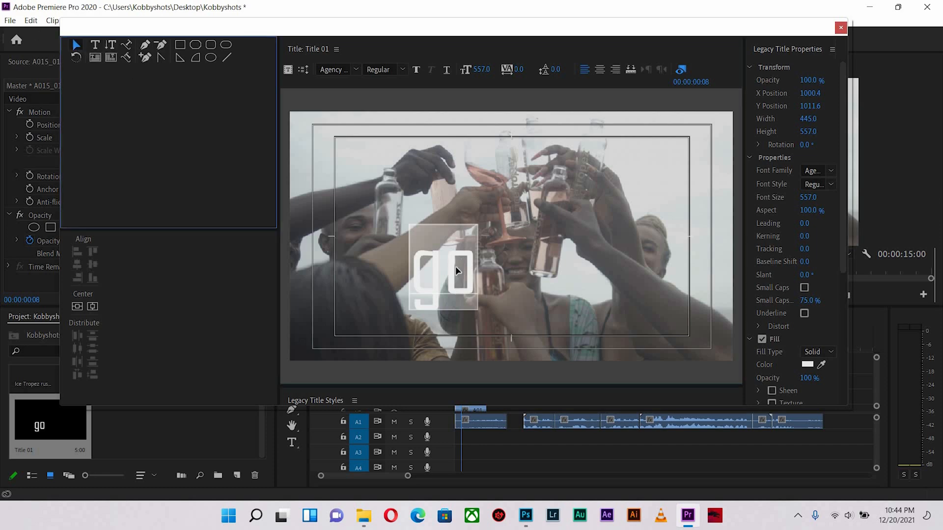
click(458, 283)
drag(468, 229, 530, 257)
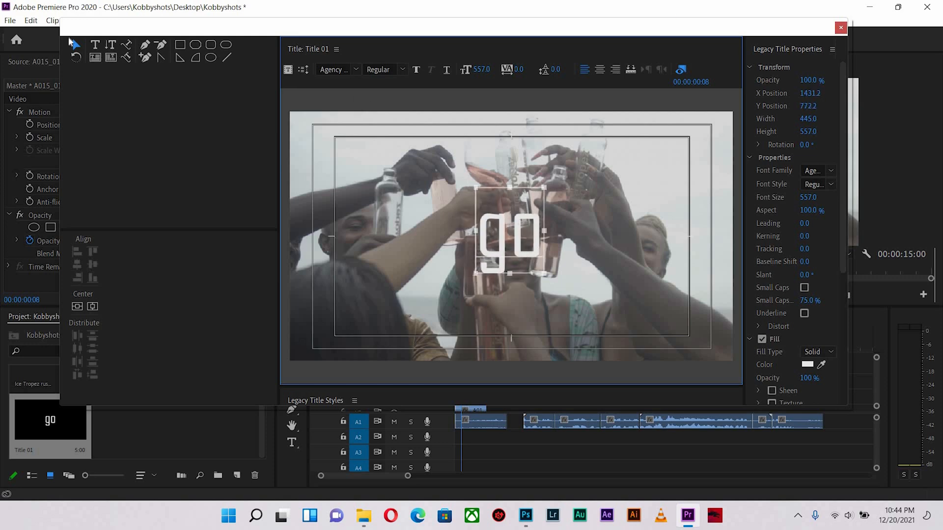
- Change the title text's font to Bebas Neue in the Bold style
click(96, 45)
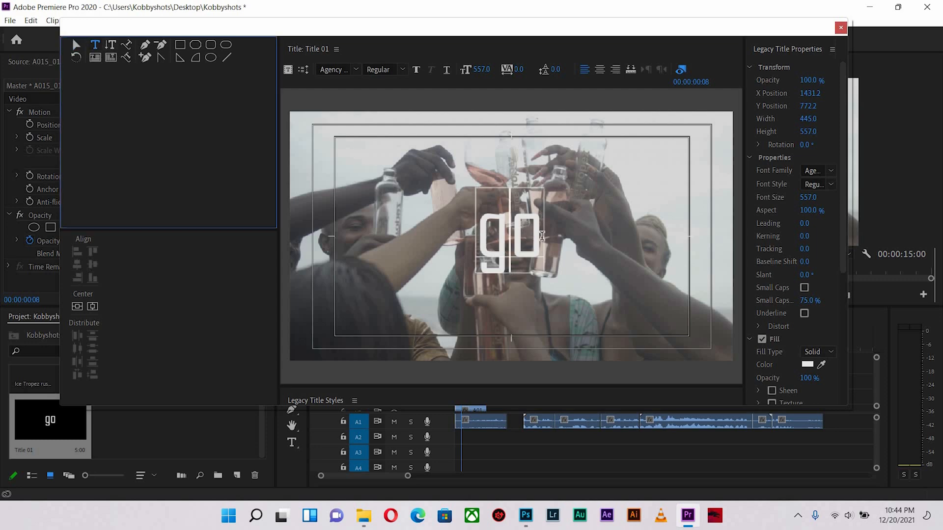
click(355, 72)
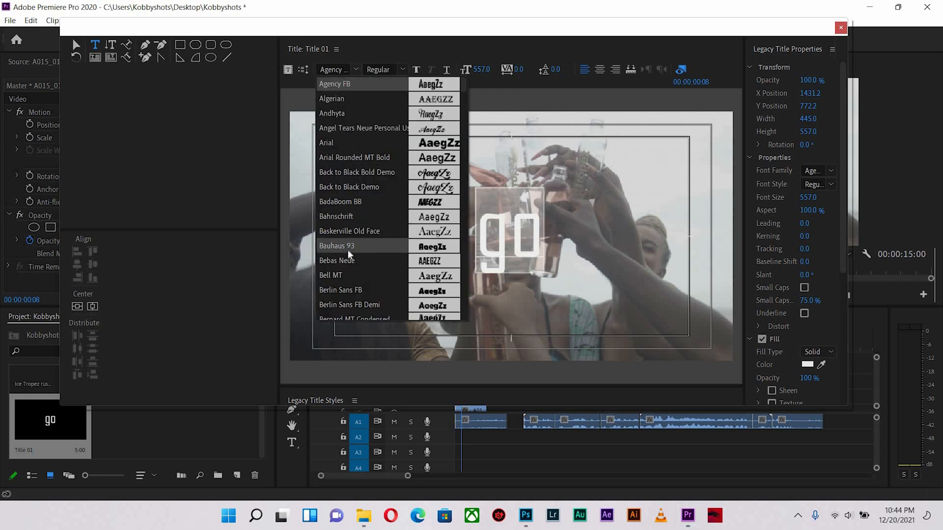
scroll(349, 251, down, 5)
scroll(350, 254, down, 7)
scroll(350, 115, up, 12)
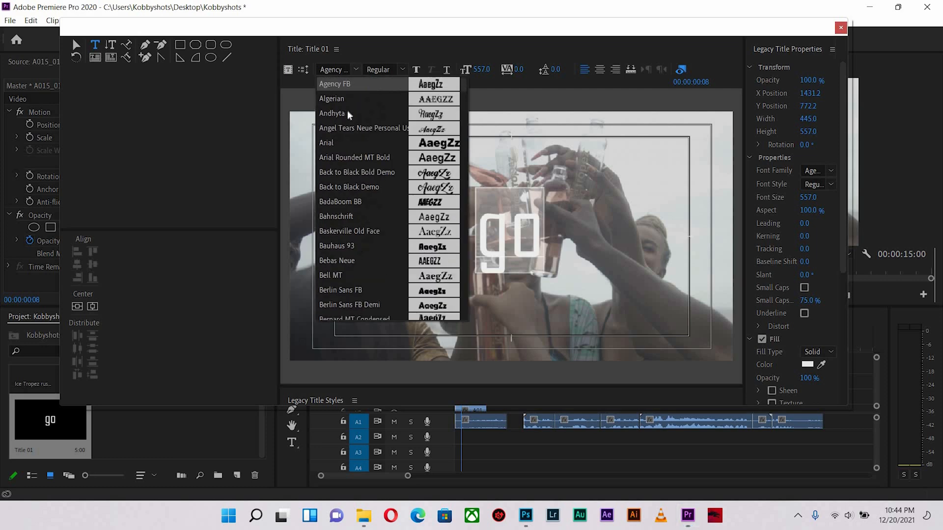
click(338, 262)
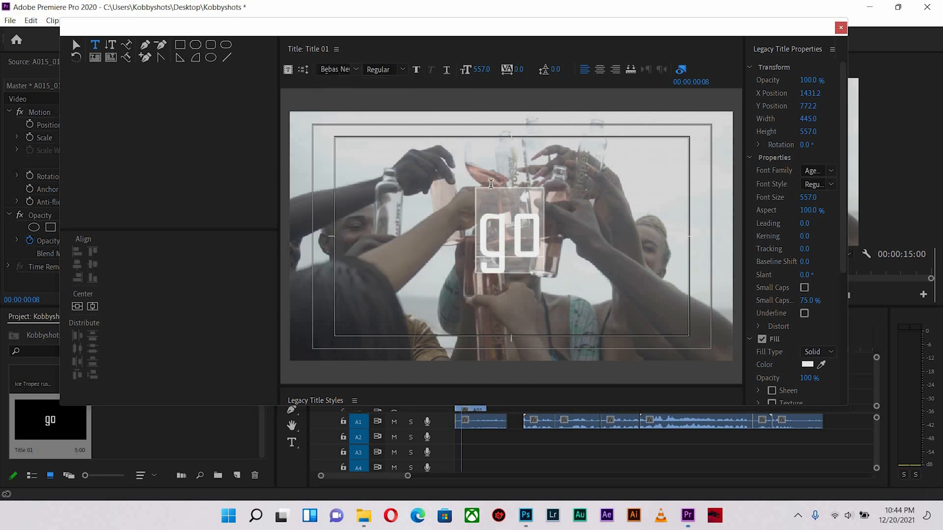
click(402, 70)
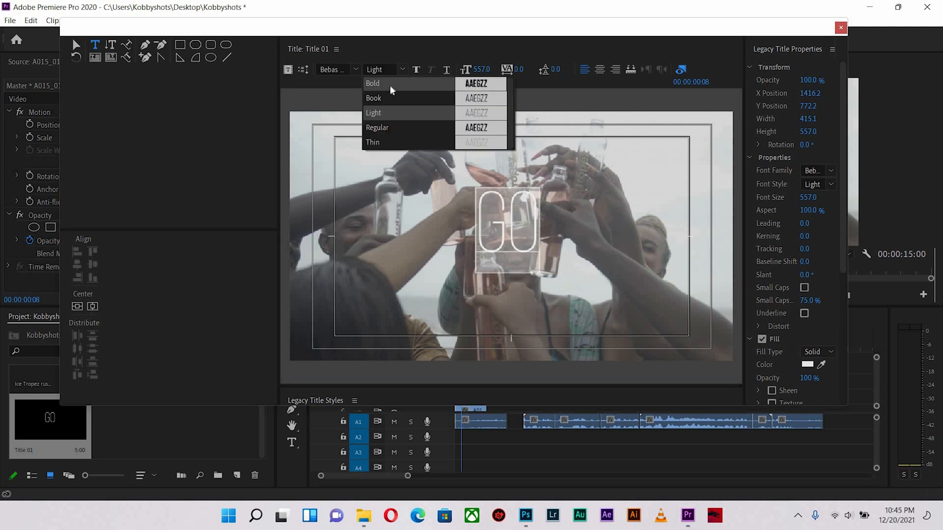
click(390, 83)
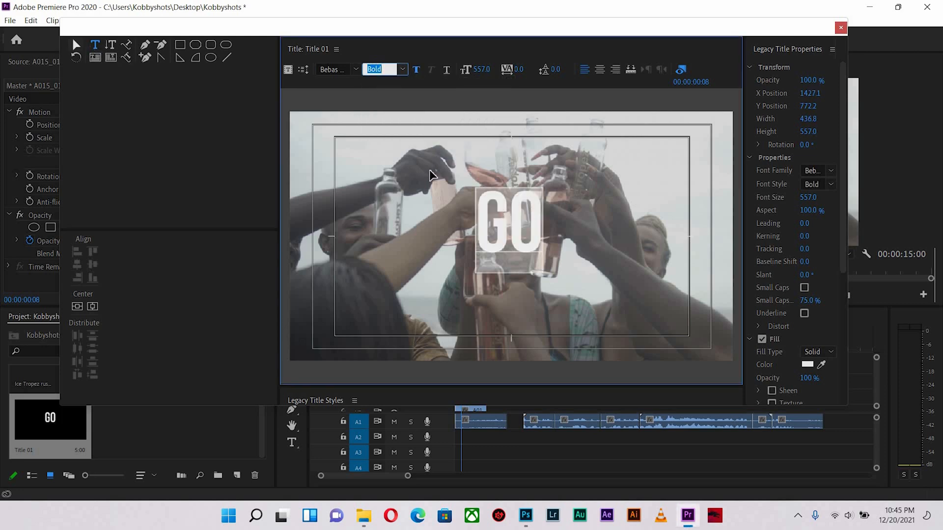
- Enlarge the GO text to a font size of 1002 and reposition it at about X 1390, Y 941
click(489, 213)
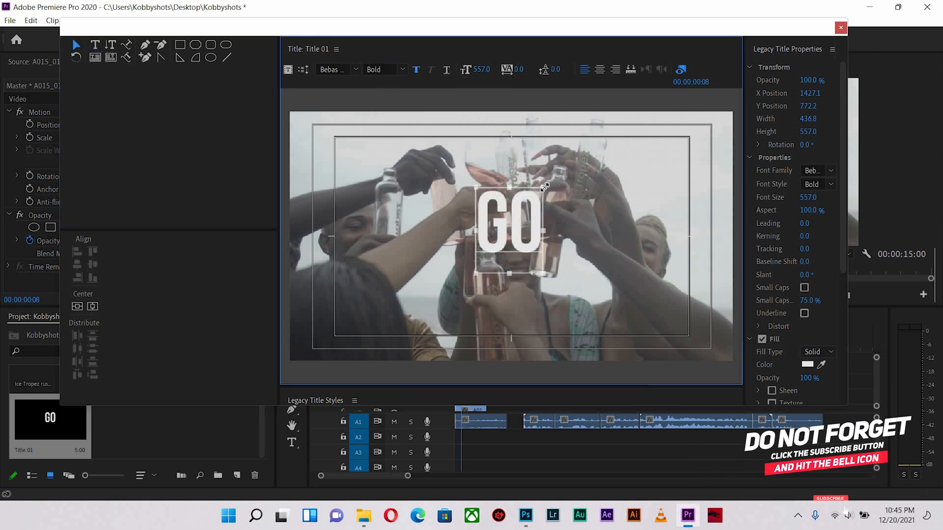
drag(544, 186, 559, 199)
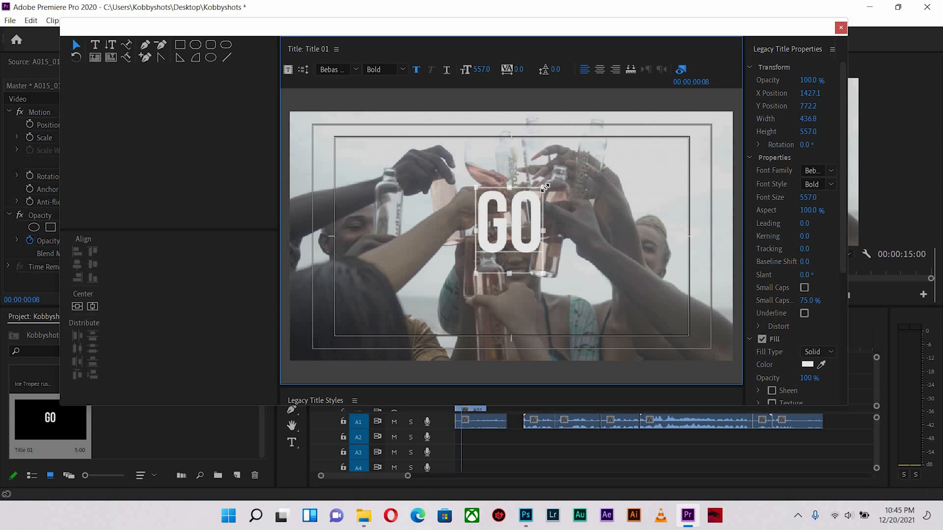
drag(545, 187, 577, 184)
key(ctrl+z)
drag(481, 70, 623, 69)
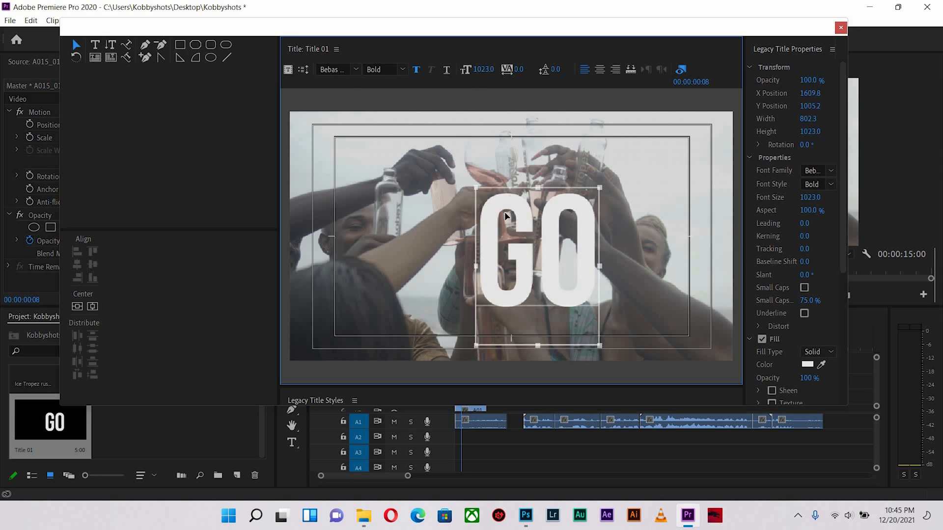
drag(506, 216, 475, 206)
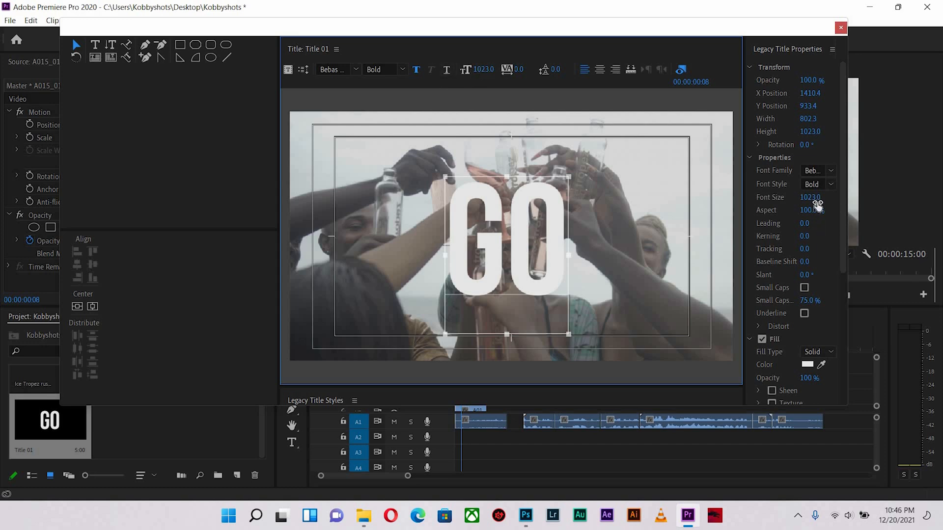
drag(809, 197, 462, 59)
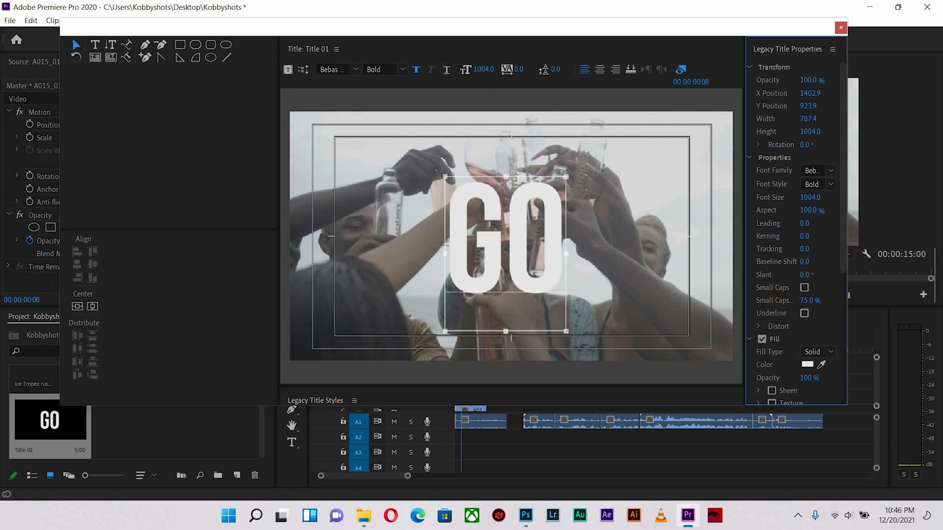
drag(809, 197, 806, 166)
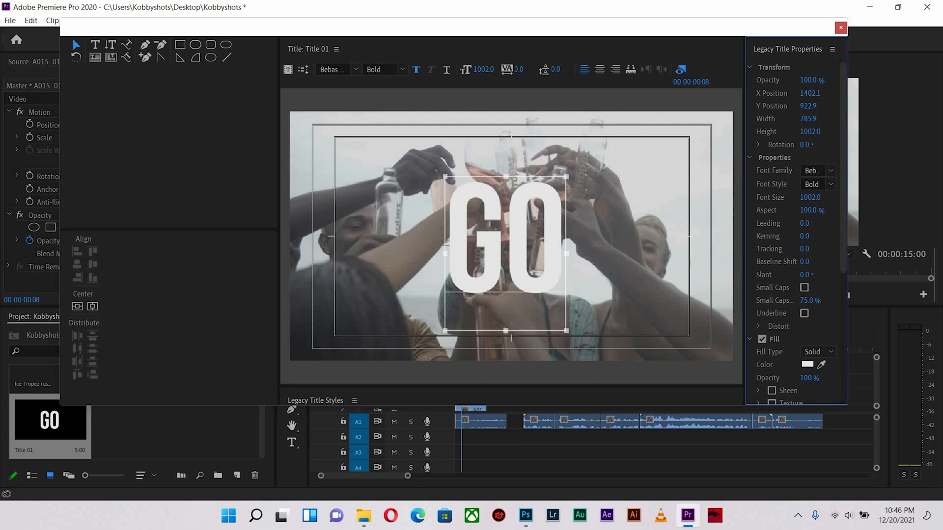
mouse_move(810, 93)
mouse_down()
mouse_move(839, 101)
mouse_move(804, 94)
mouse_move(811, 106)
mouse_up()
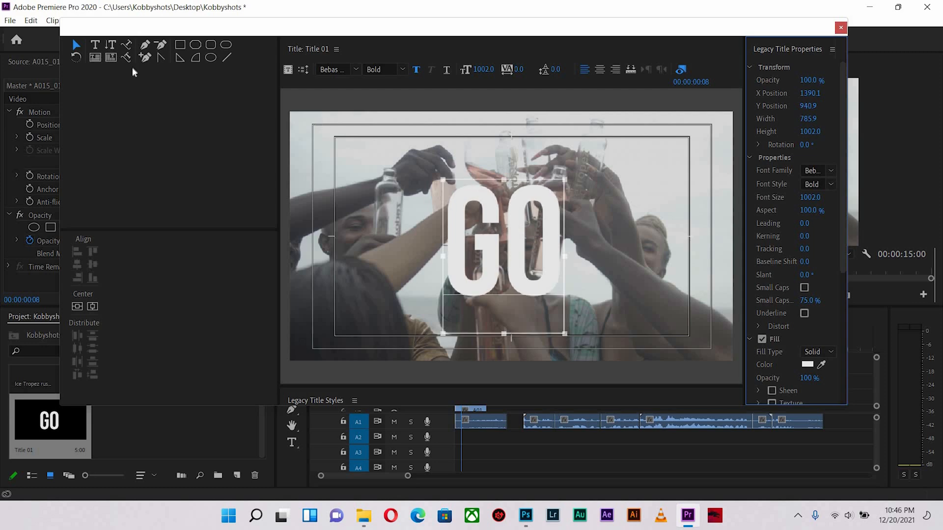
- Move the GO text closer to the centre of the frame, at about X 1502, Y 829
click(79, 45)
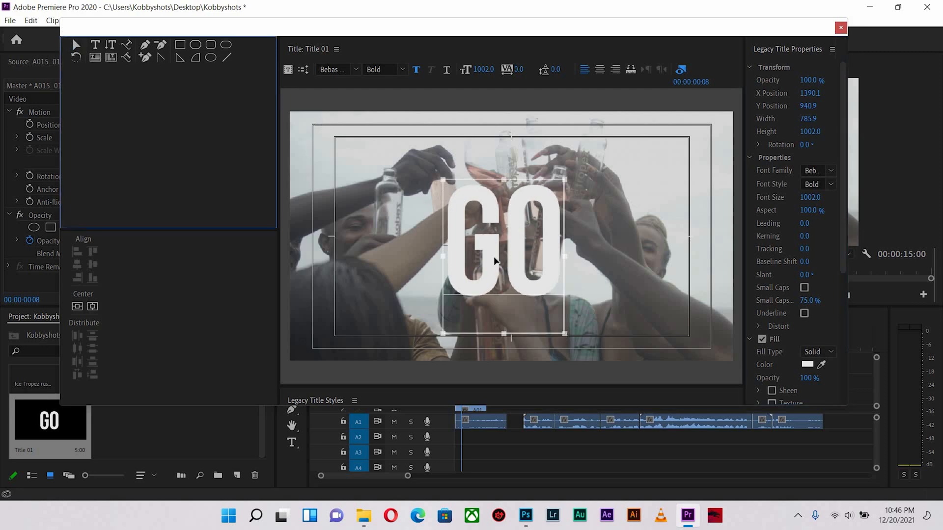
drag(495, 263, 504, 282)
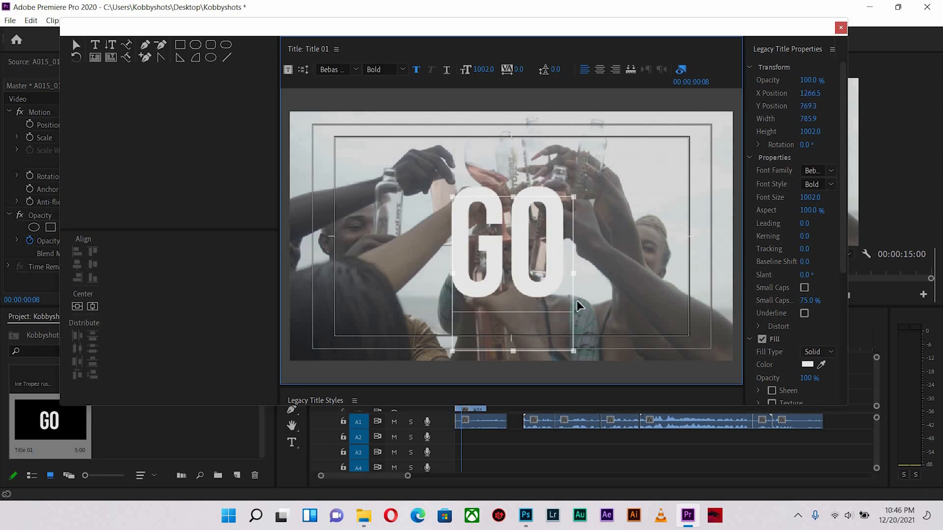
drag(578, 306, 595, 268)
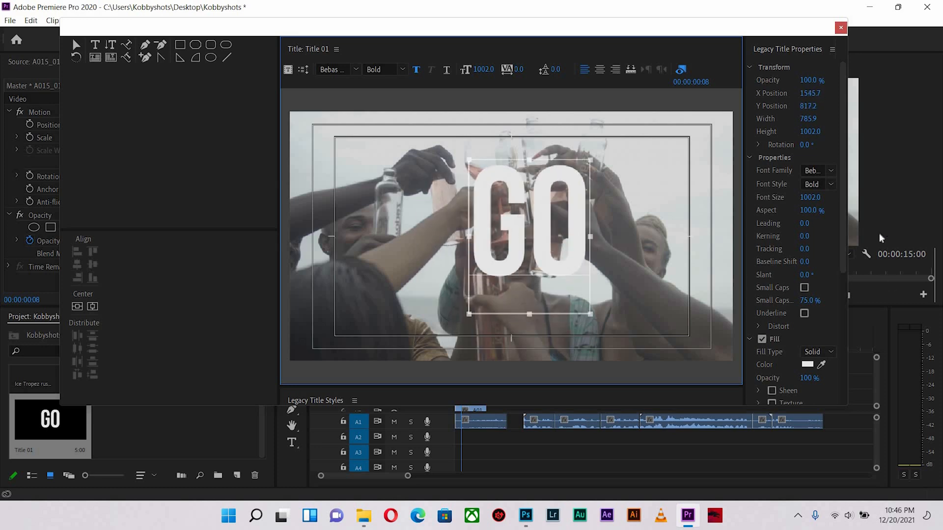
key(Left)
key(Down)
key(Down)
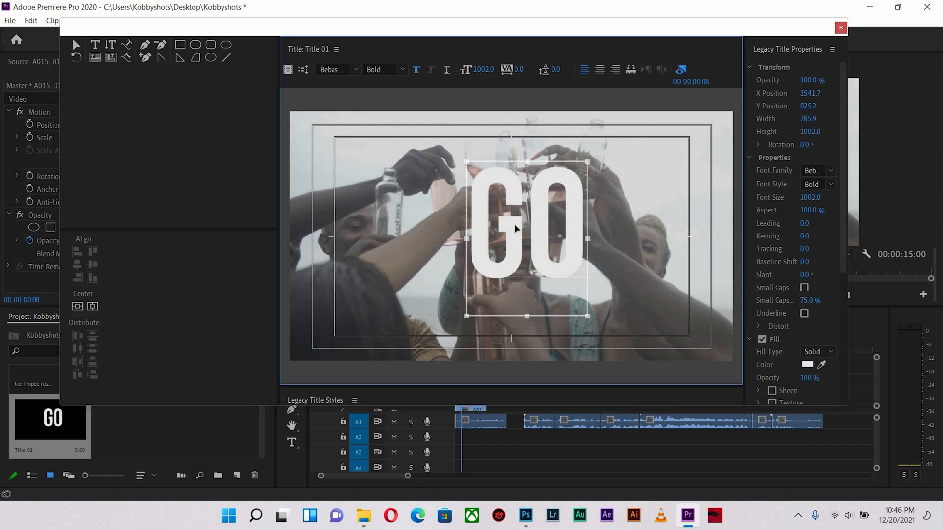
drag(514, 225, 509, 225)
key(Down)
- Change the fill colour of the whole GO text to red
click(94, 45)
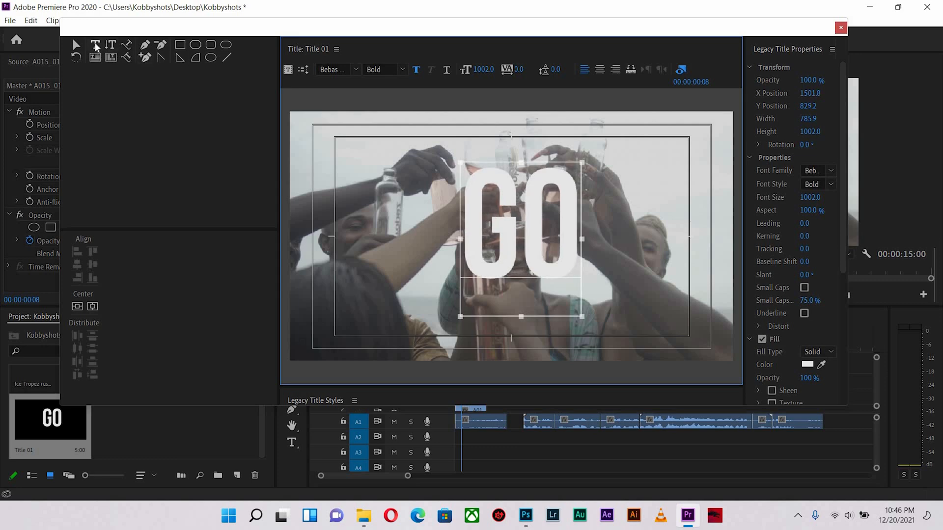
click(504, 229)
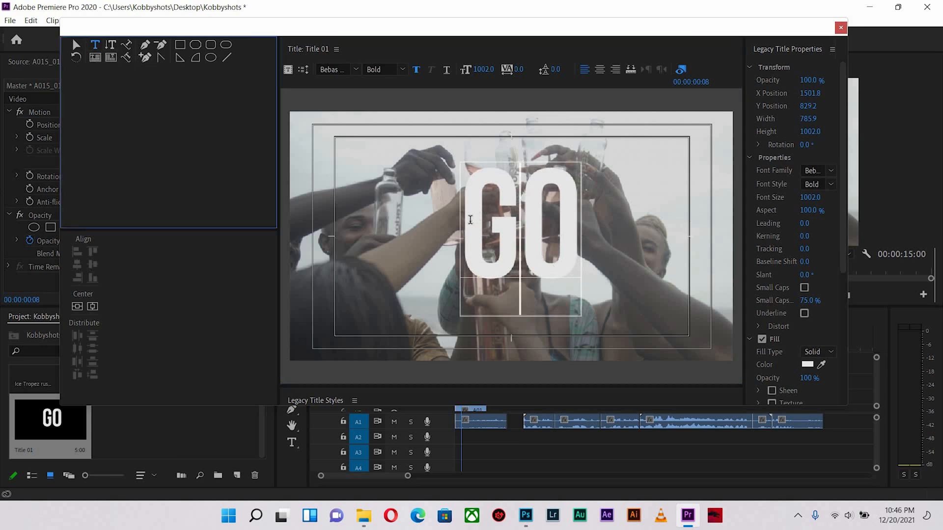
double_click(571, 217)
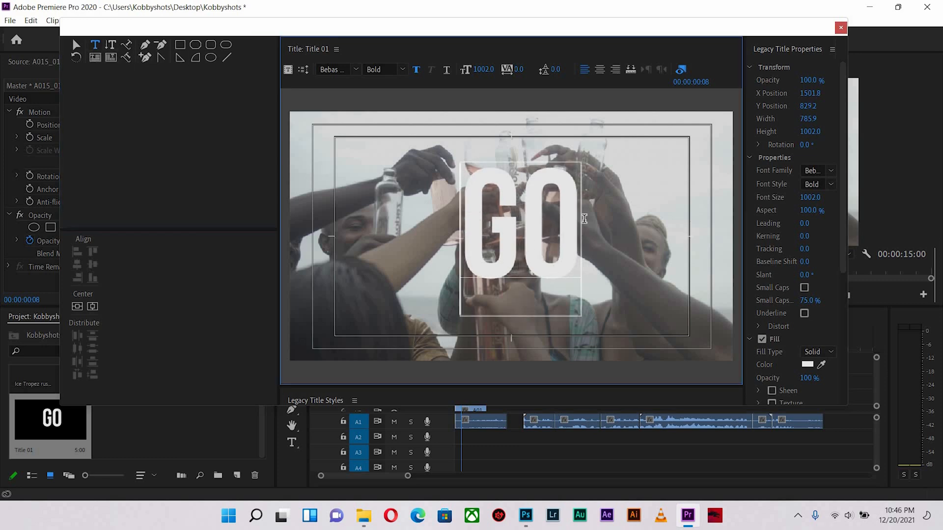
click(807, 365)
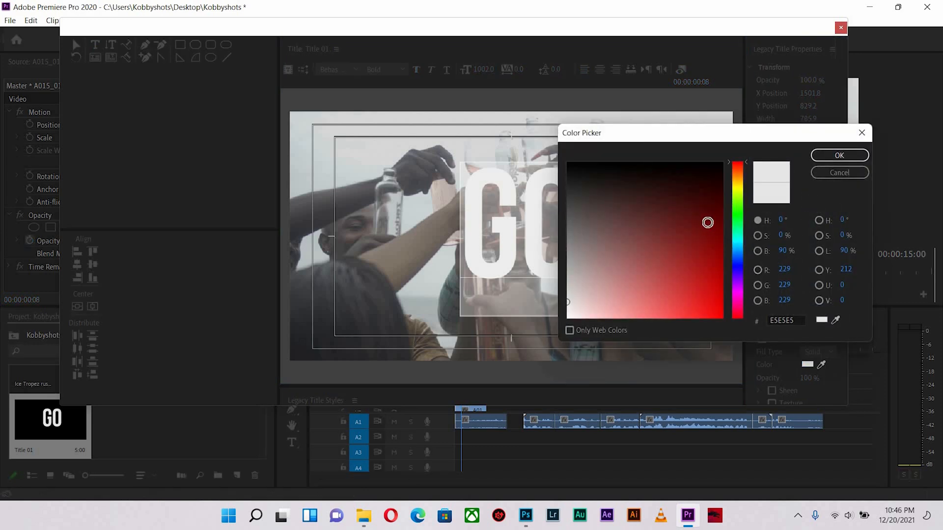
drag(758, 137, 822, 112)
click(776, 277)
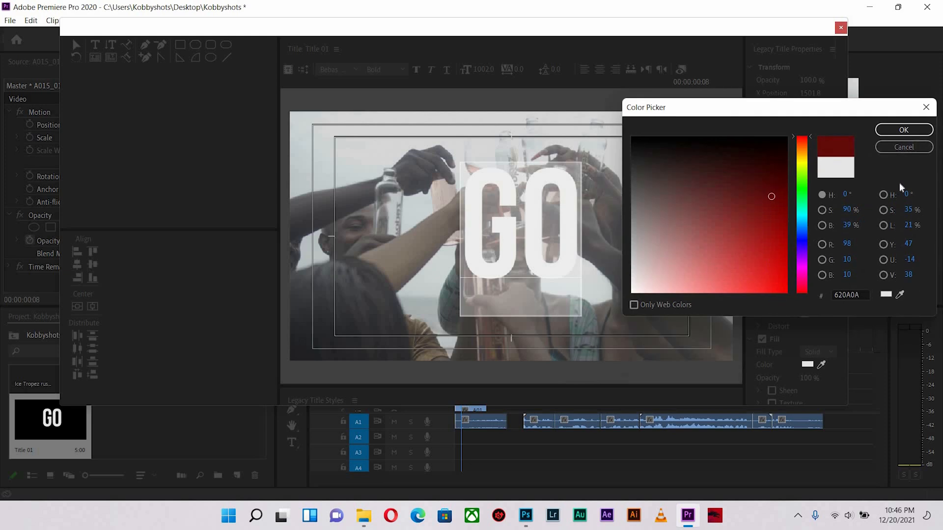
click(904, 129)
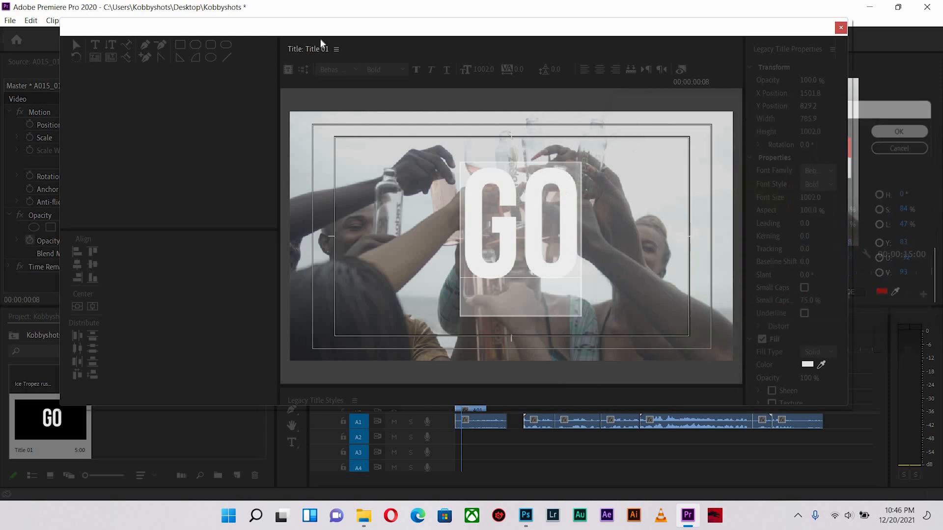
click(76, 45)
click(594, 172)
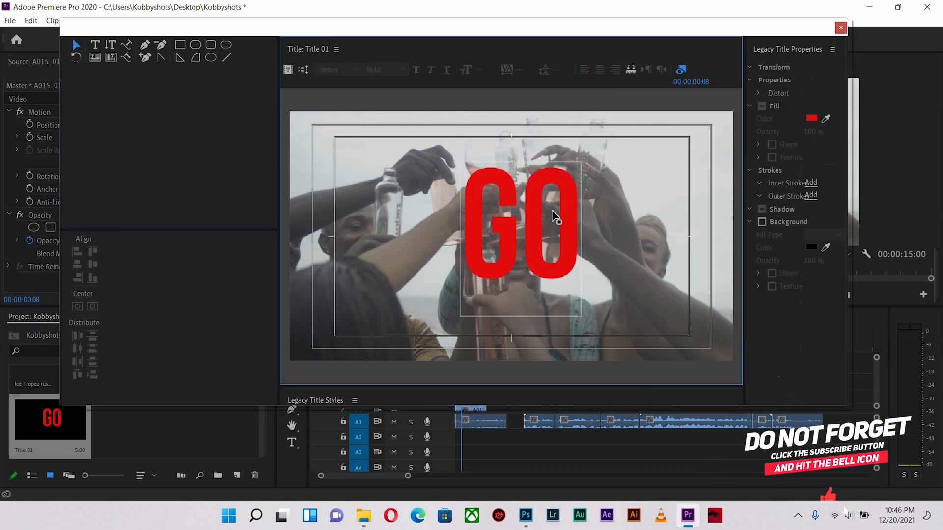
- Select both letters of the GO text and set their fill colour to yellow, FBFF00
click(528, 229)
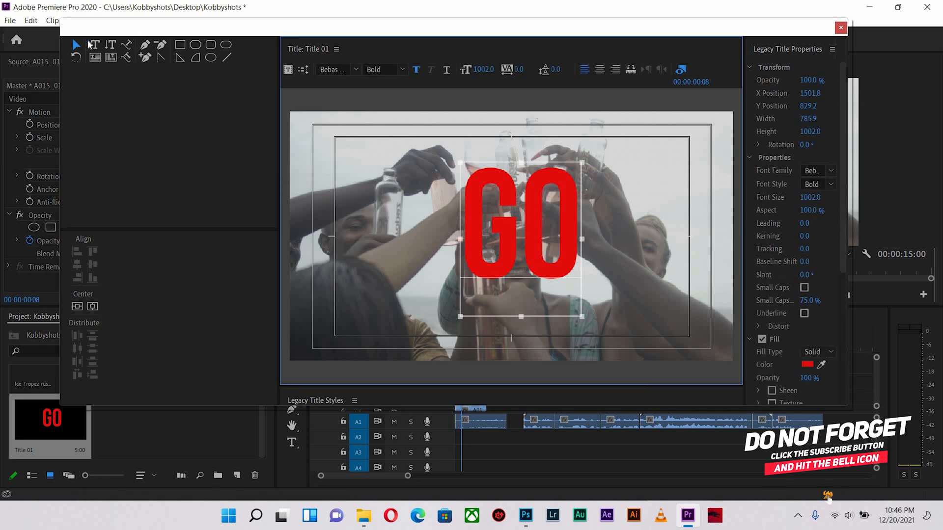
drag(465, 222, 511, 226)
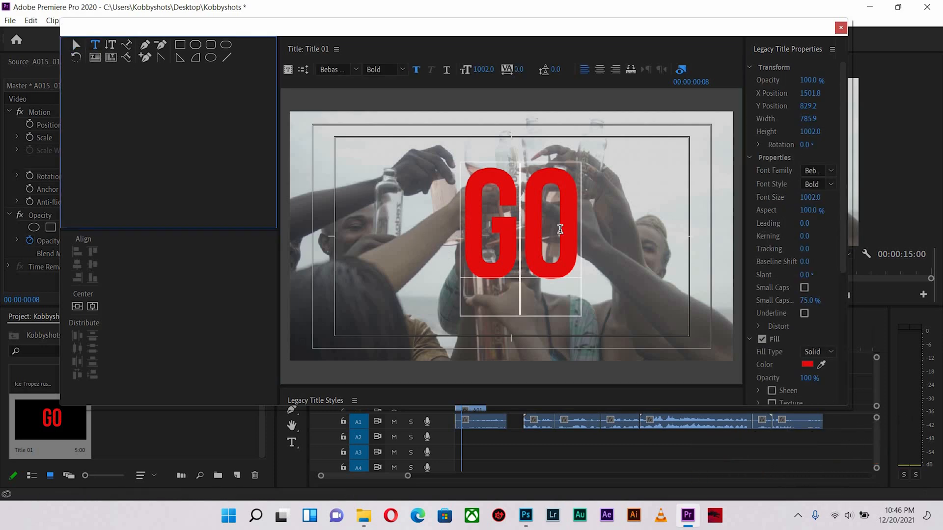
click(808, 364)
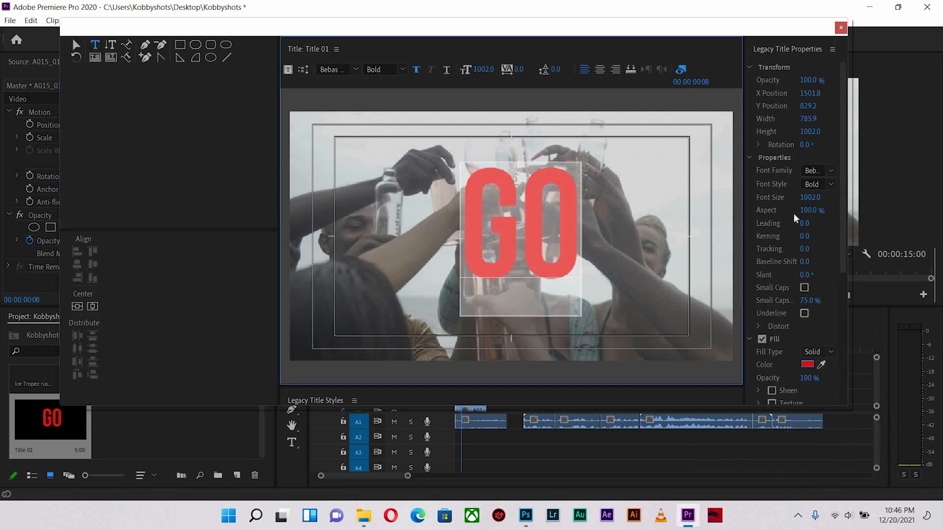
mouse_move(805, 175)
mouse_down()
mouse_move(804, 189)
mouse_move(804, 163)
mouse_up()
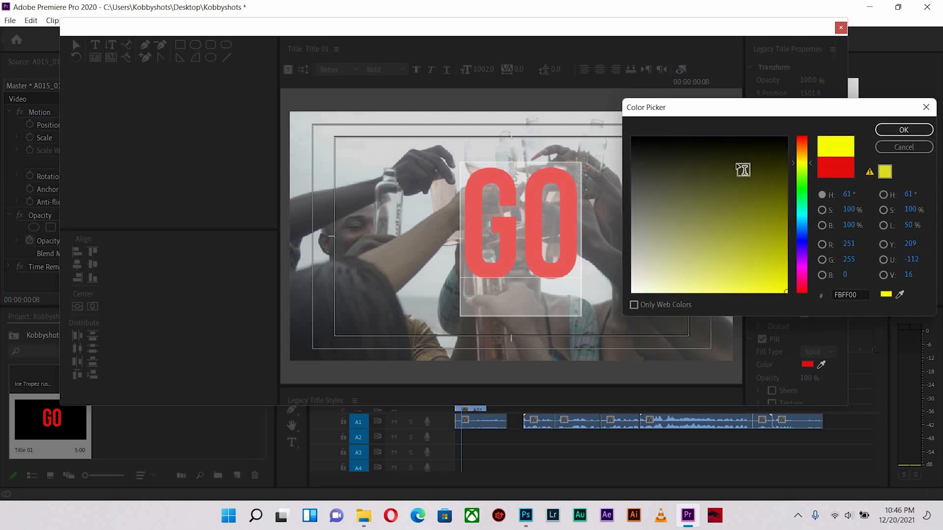
key(Return)
- Move the GO text slightly up to about Y 817 and try adjusting its fill opacity, leaving it at 100%
click(76, 44)
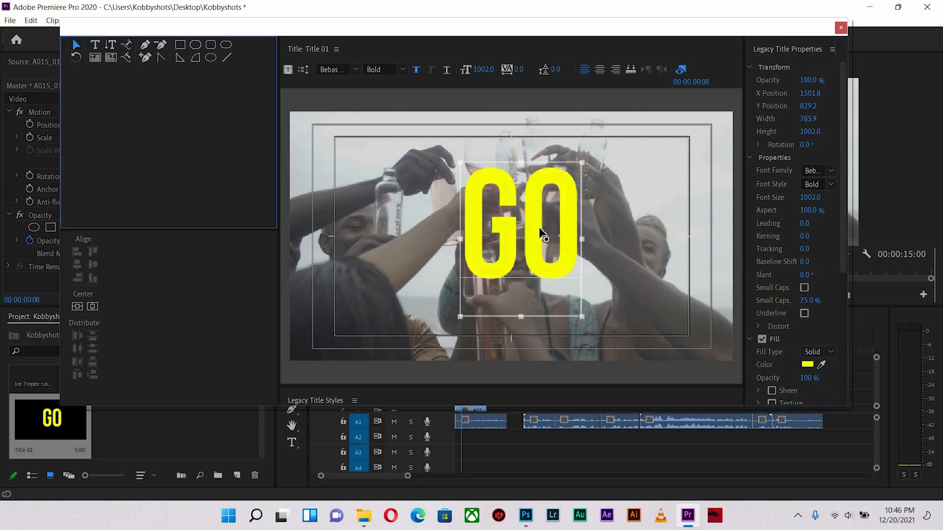
drag(538, 229, 539, 227)
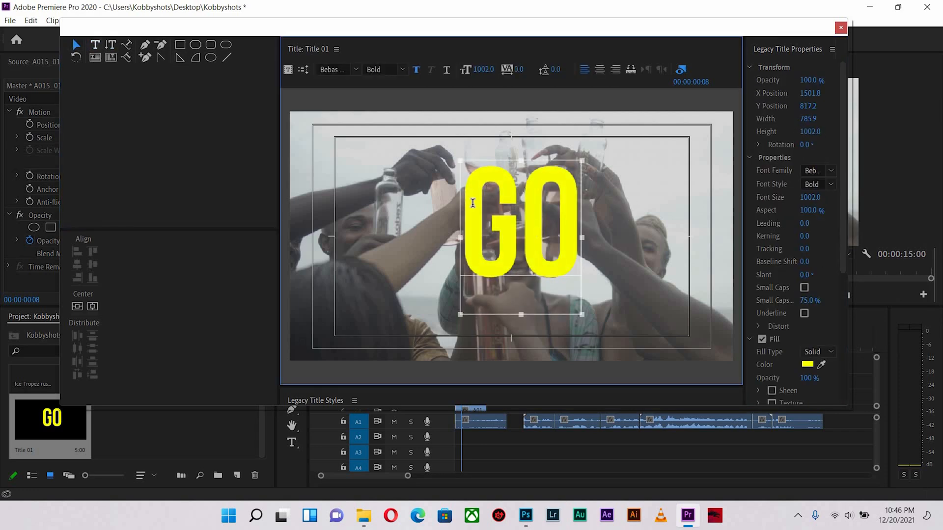
drag(808, 378, 832, 372)
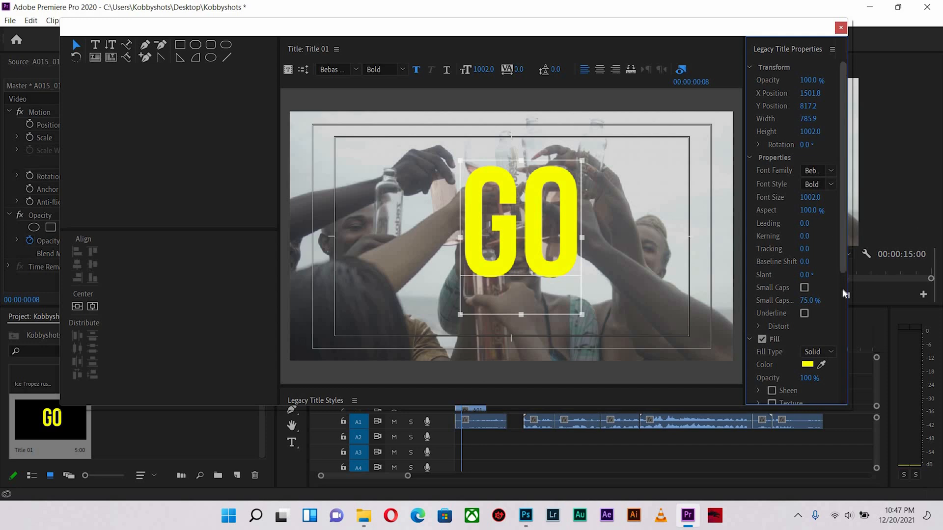
- Add an inner stroke to the GO text and set the stroke colour to dark red
drag(843, 245, 851, 355)
scroll(850, 361, down, 3)
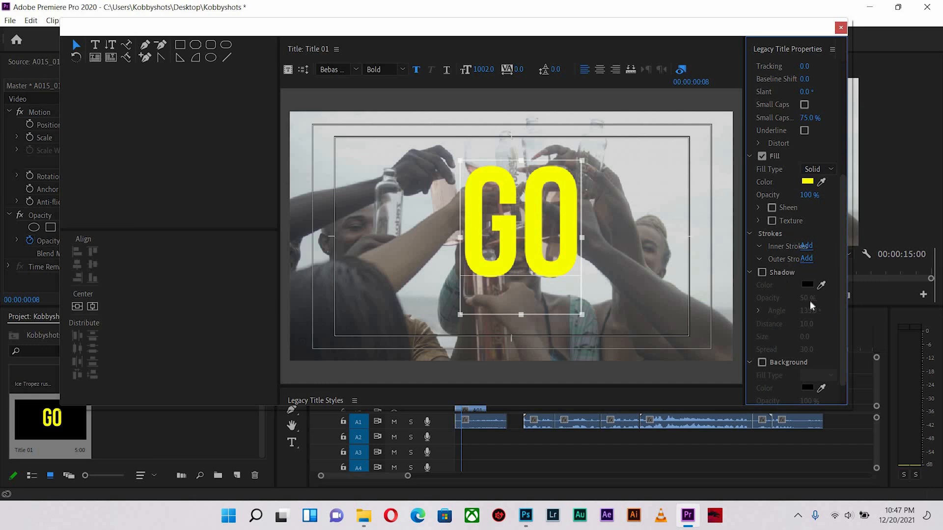
click(806, 248)
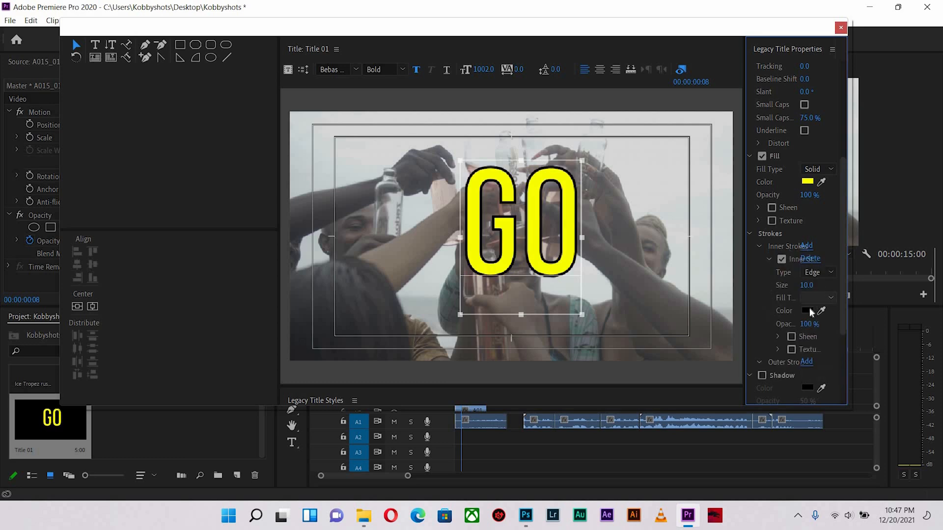
click(807, 310)
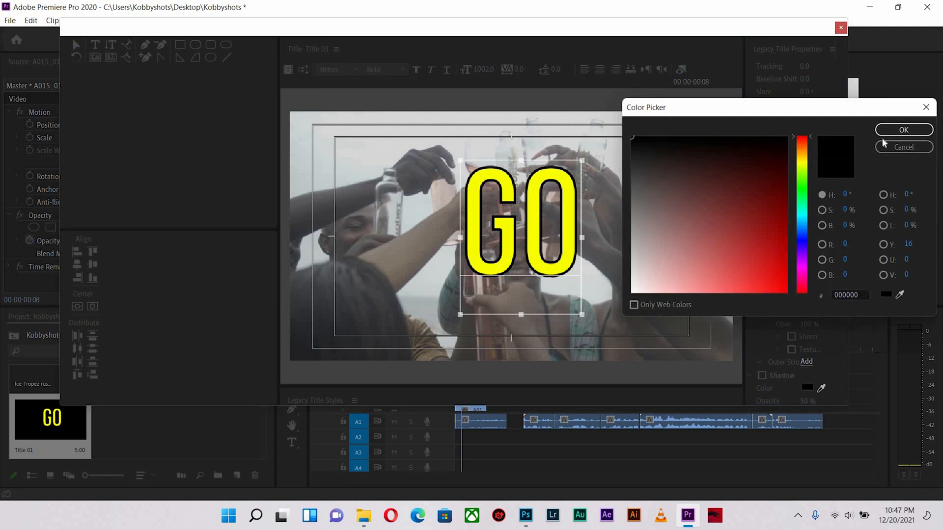
click(774, 257)
click(904, 129)
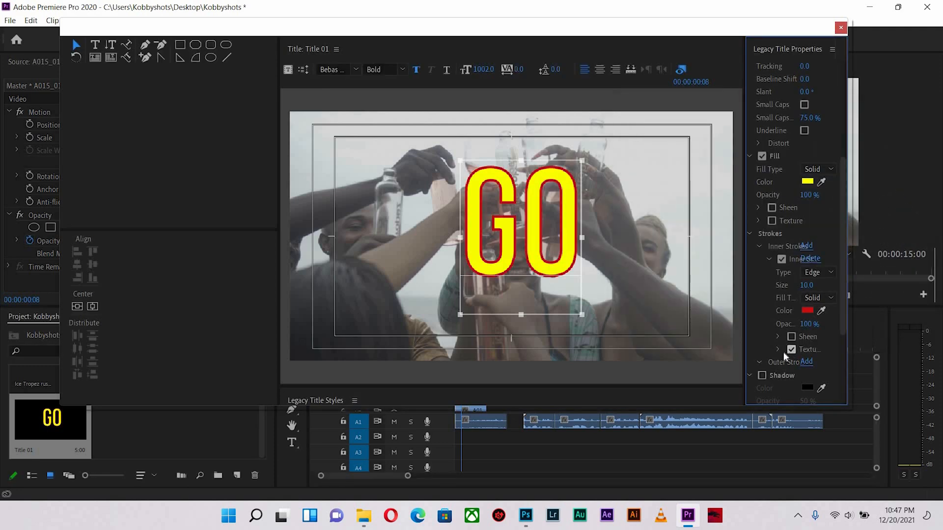
- Turn off the inner stroke's texture and try stroke sizes of 27 and 18 on the GO text
click(791, 350)
mouse_move(807, 324)
mouse_down()
mouse_move(788, 323)
mouse_move(825, 324)
mouse_move(826, 291)
mouse_move(855, 285)
mouse_move(820, 285)
mouse_move(830, 284)
mouse_up()
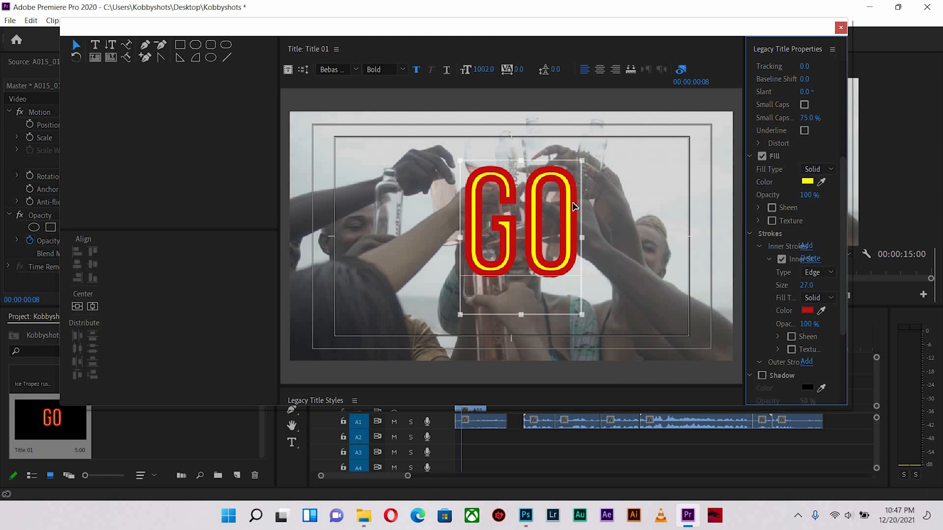
mouse_move(806, 285)
mouse_down()
mouse_move(776, 285)
mouse_move(820, 276)
mouse_up()
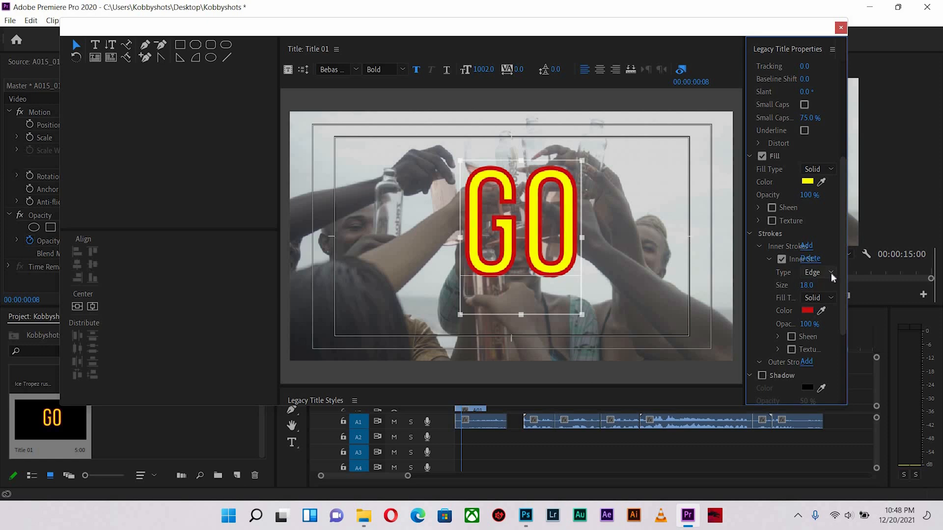
- Try the Depth and Drop Face types on the inner stroke and return it to Edge at size 10
click(831, 272)
click(829, 289)
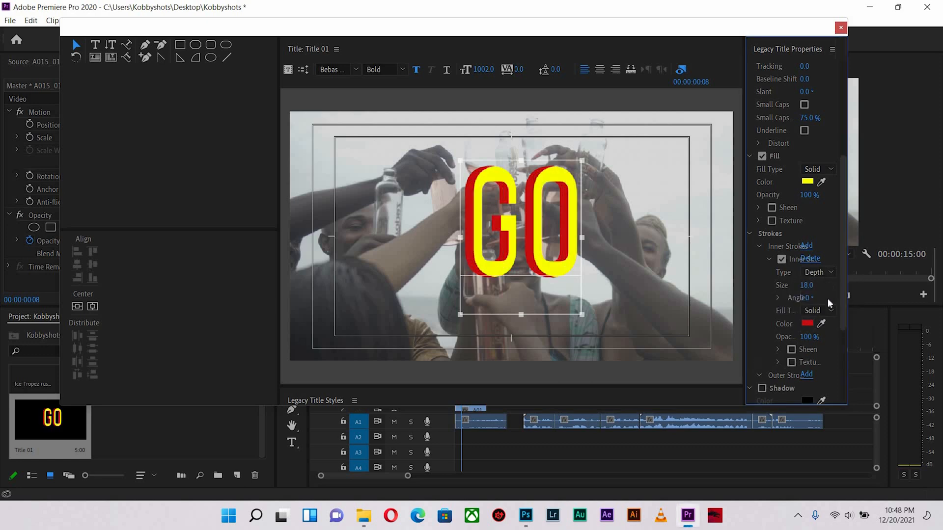
click(818, 273)
click(829, 311)
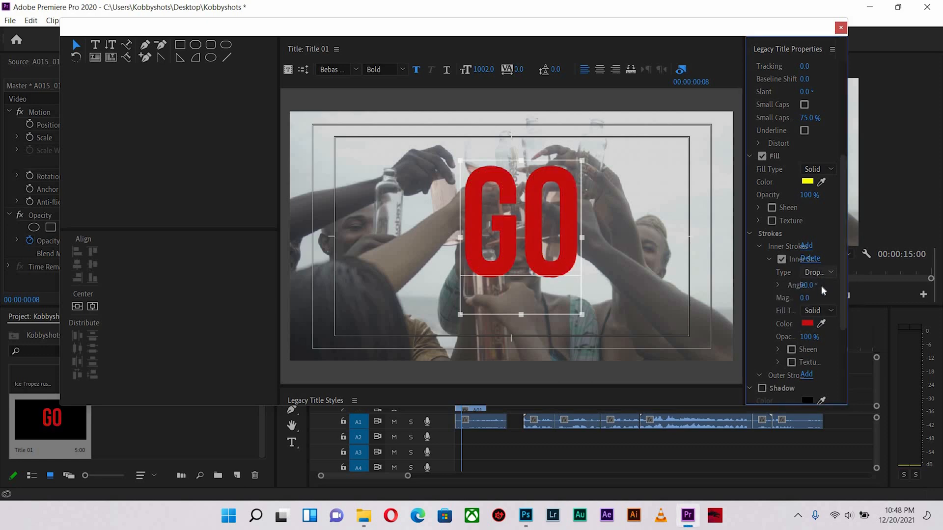
click(819, 272)
click(822, 279)
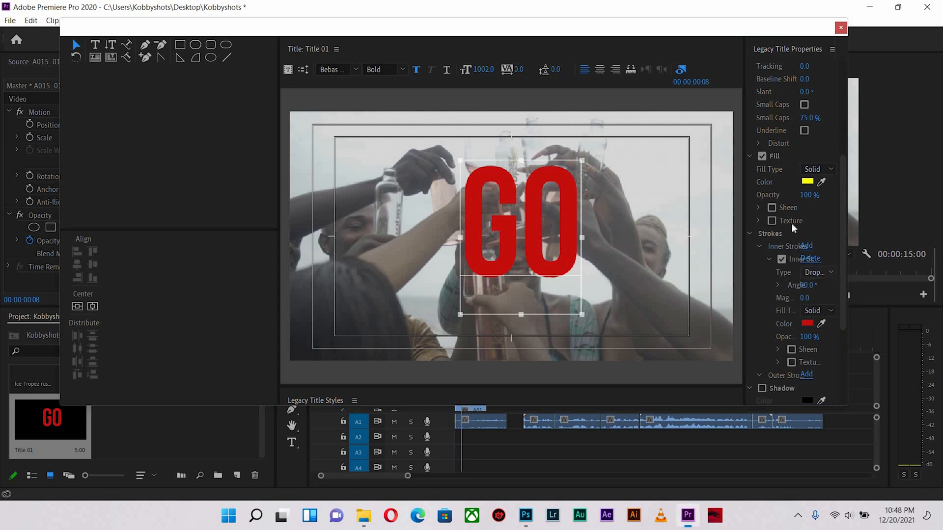
click(831, 272)
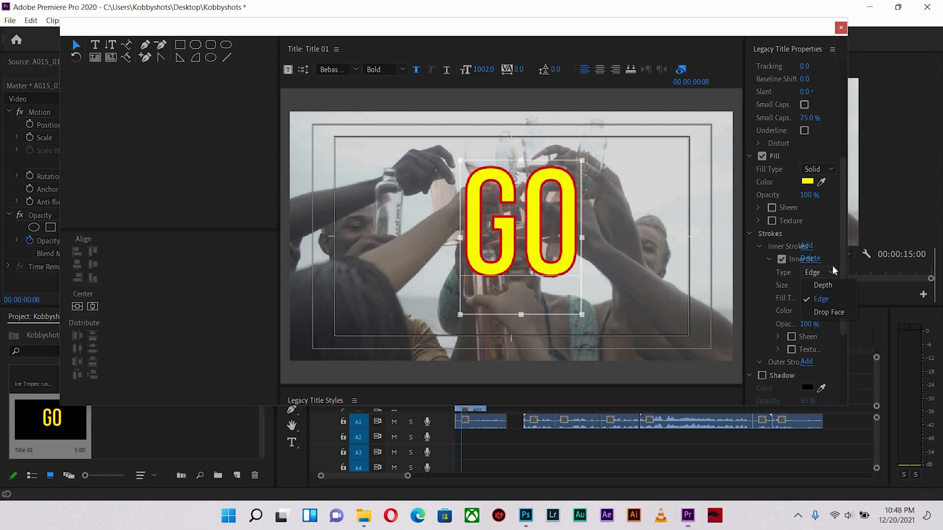
click(770, 257)
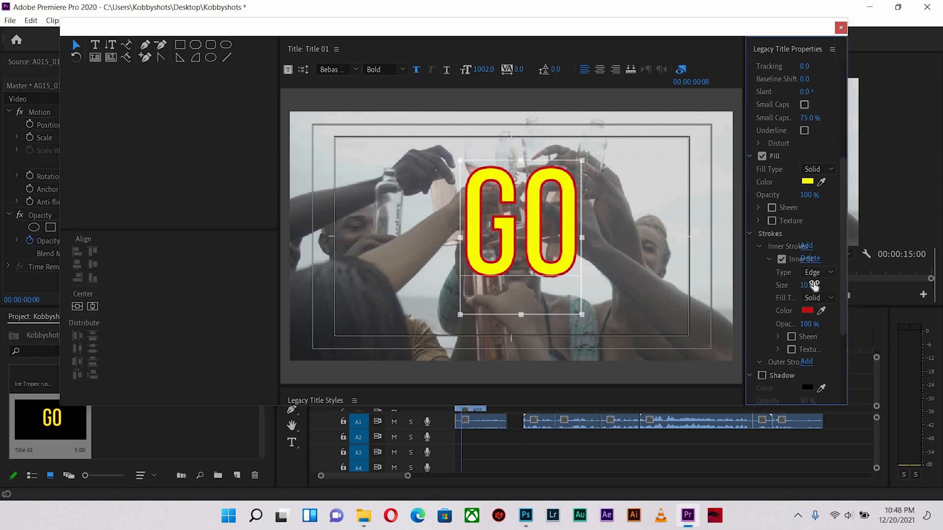
- Add a black Edge outer stroke to the GO text and set its size to 32
click(761, 248)
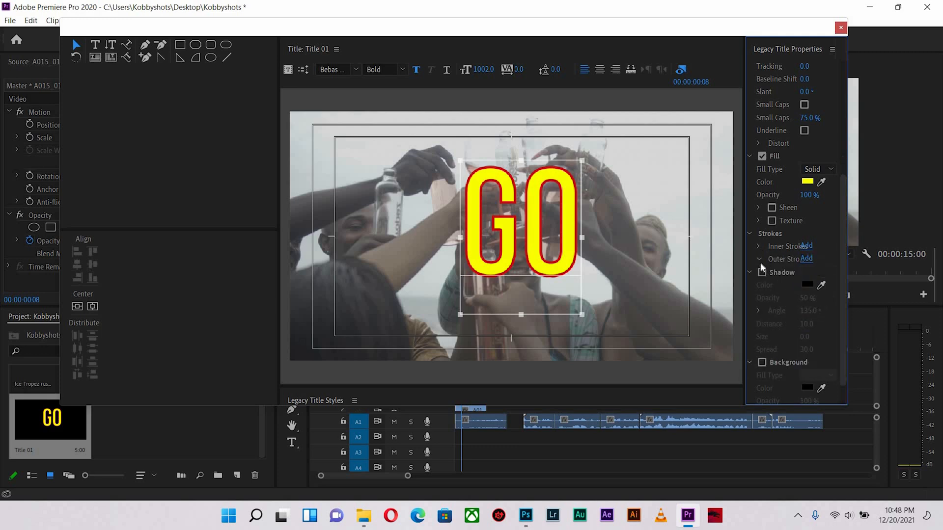
click(806, 259)
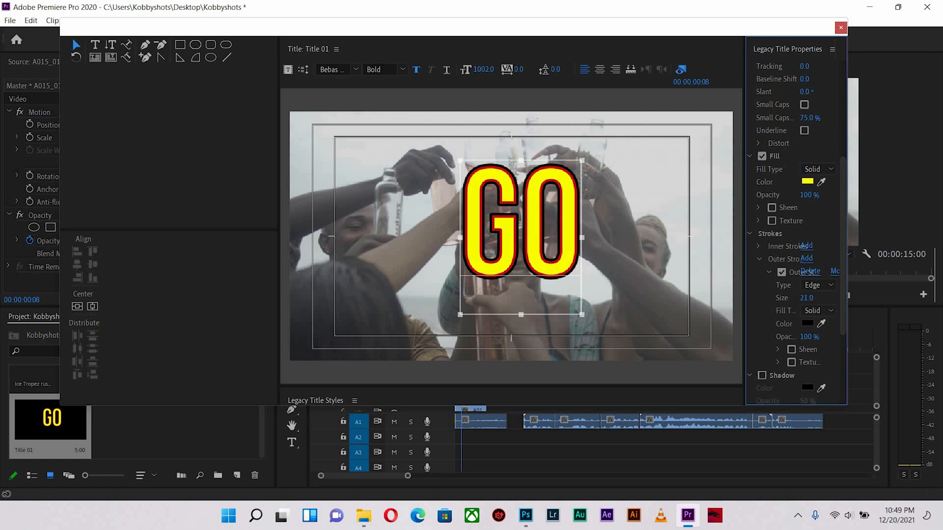
drag(806, 298, 813, 320)
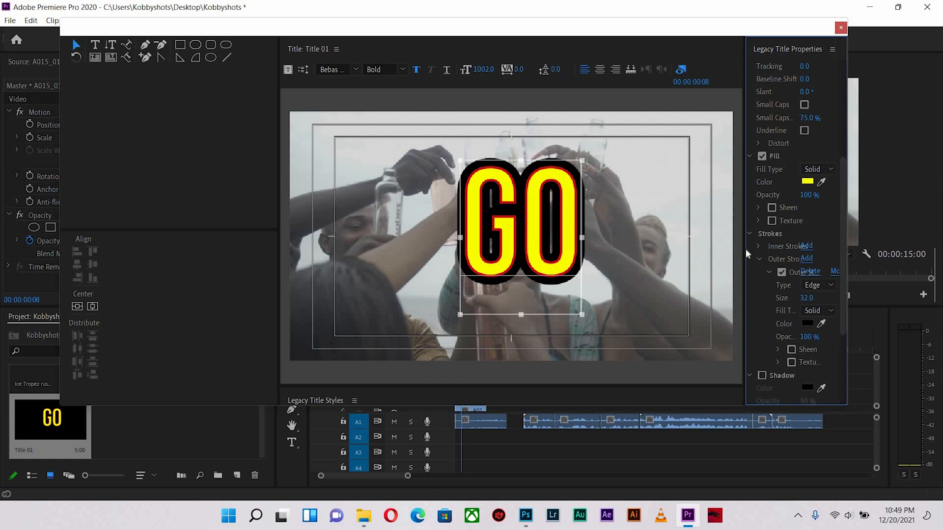
- Move the GO text slightly down and add ING so that it reads GOING
drag(546, 246, 552, 277)
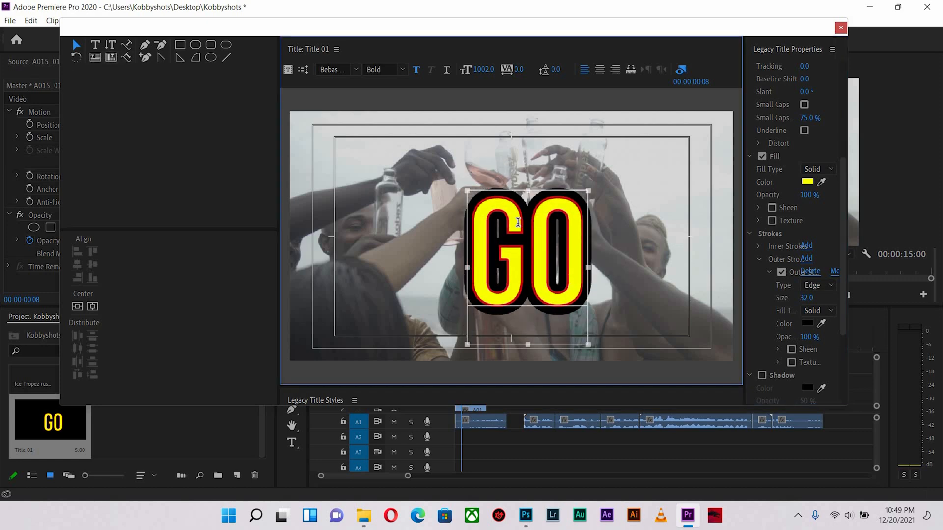
click(96, 45)
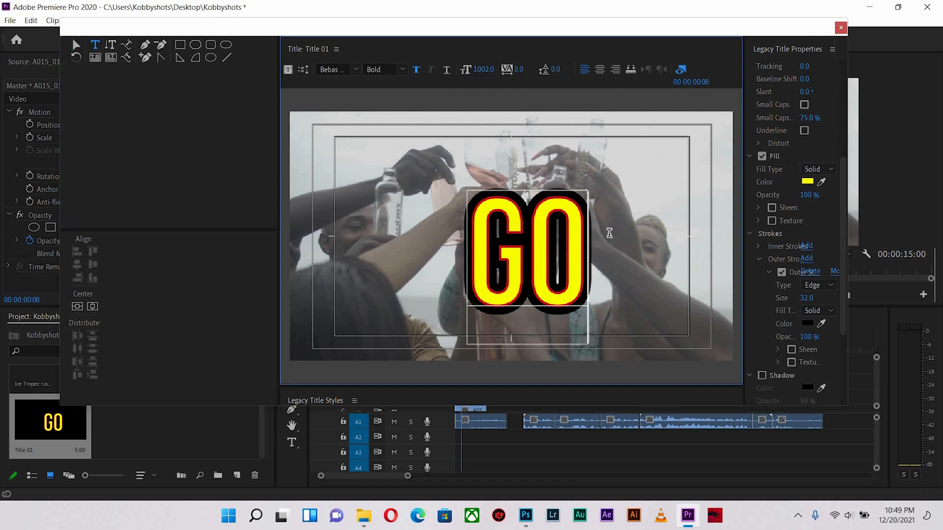
click(587, 220)
text(ING)
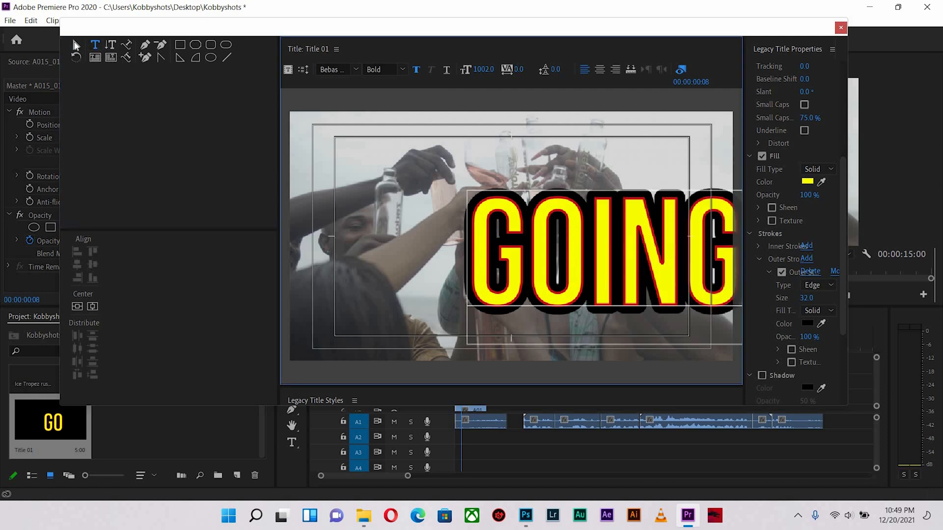
key(Escape)
- Reposition the GOING text near the middle of the title frame
drag(499, 210, 457, 203)
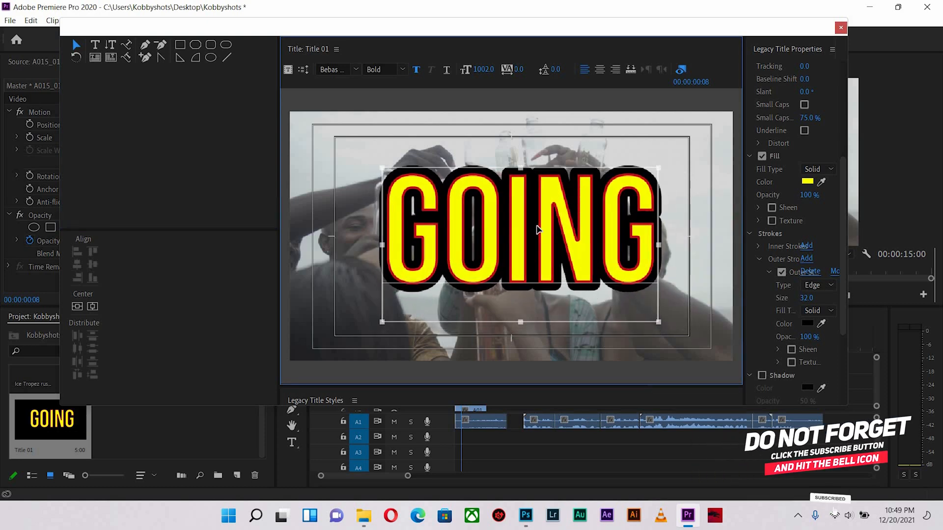
drag(537, 226, 552, 231)
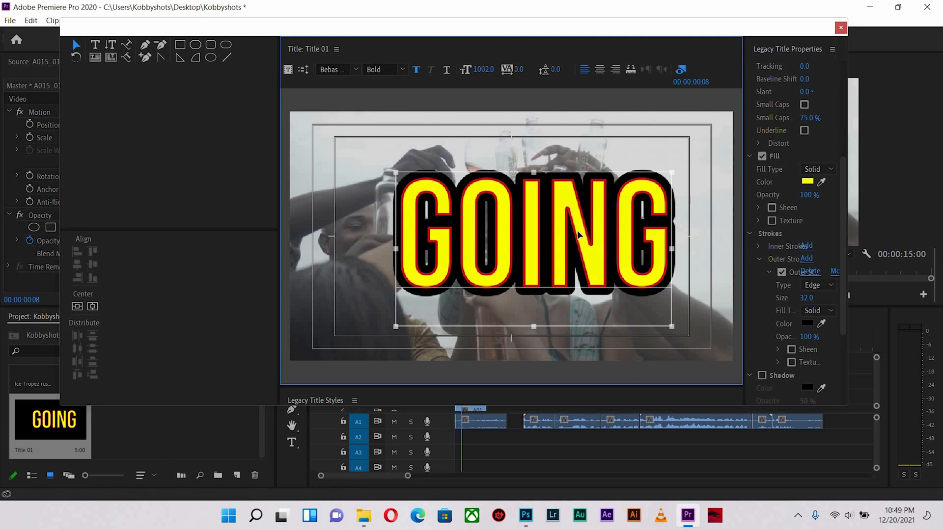
drag(578, 238, 577, 235)
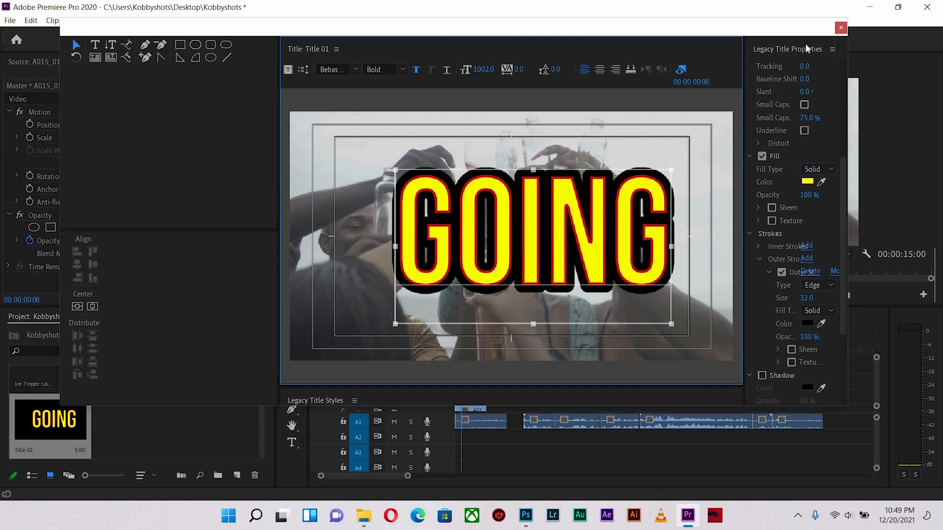
- Place Title 01 on track V4 at the start of the Drinks advert sequence and set its position to 1269, 817
click(59, 440)
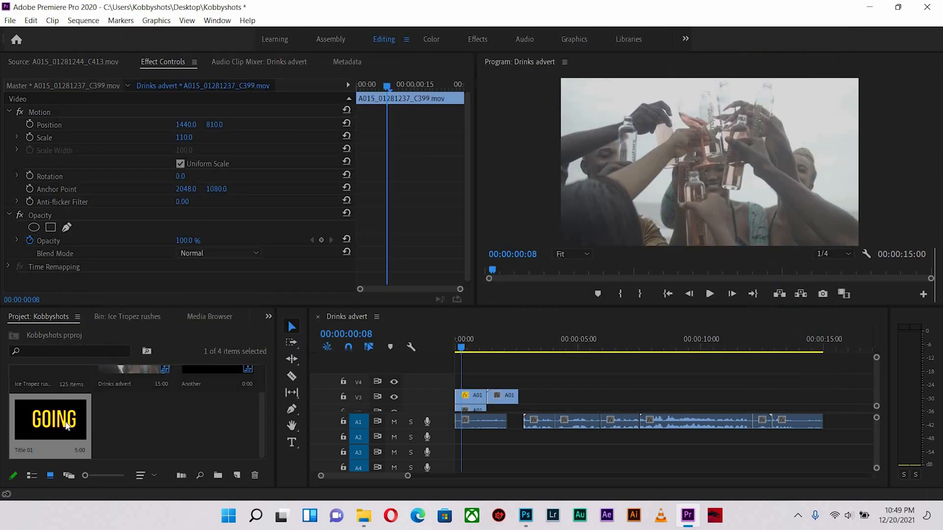
drag(84, 439, 461, 388)
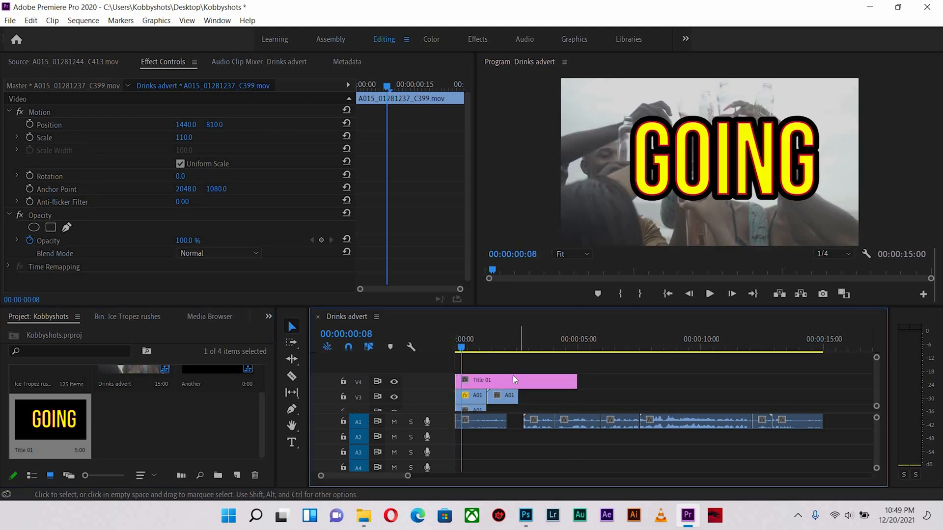
click(542, 380)
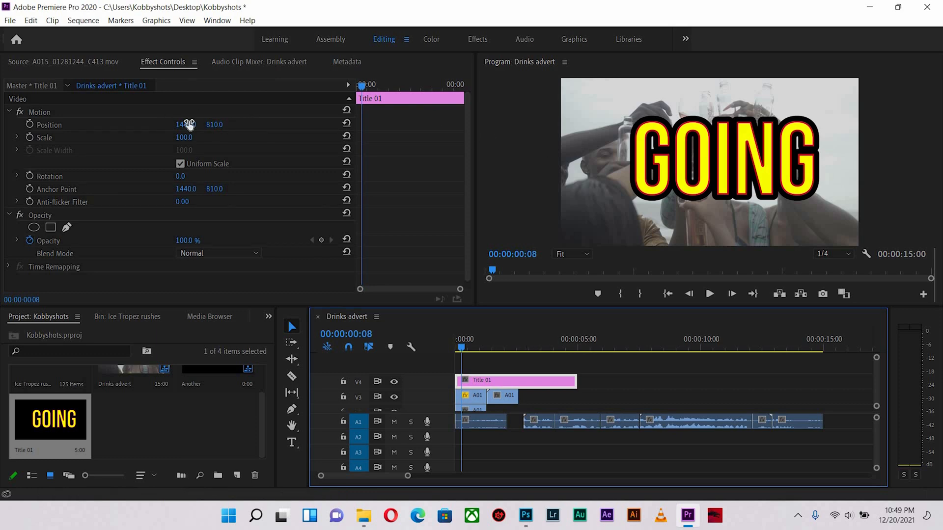
drag(215, 124, 182, 125)
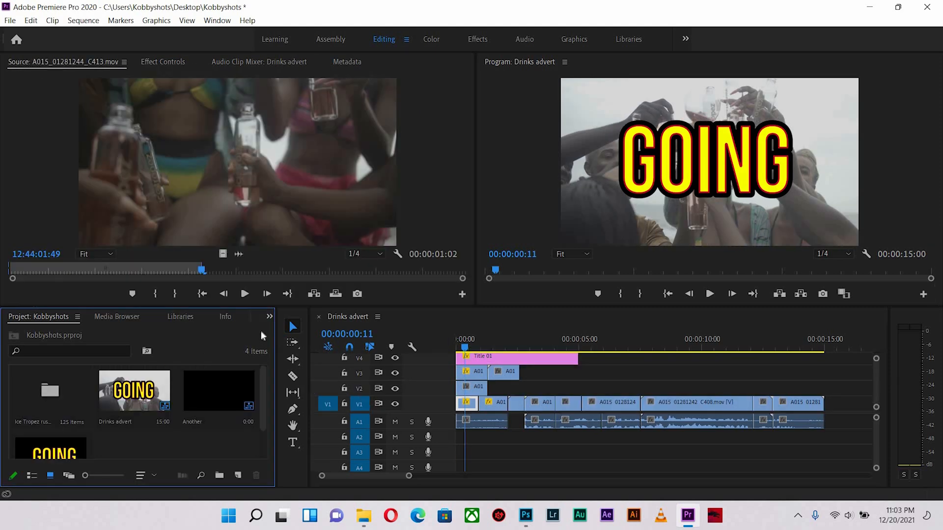
- Show the available effects and expand the Dissolve group of the video transitions
click(269, 317)
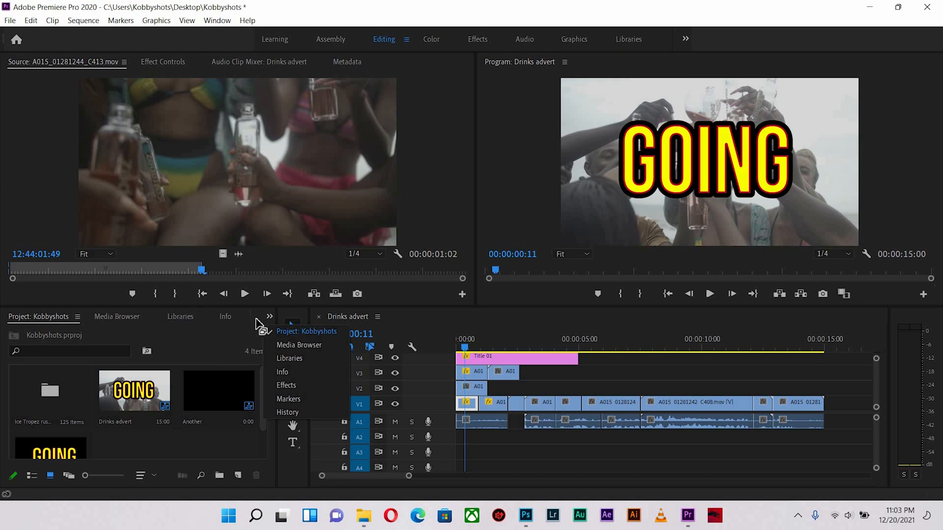
click(291, 385)
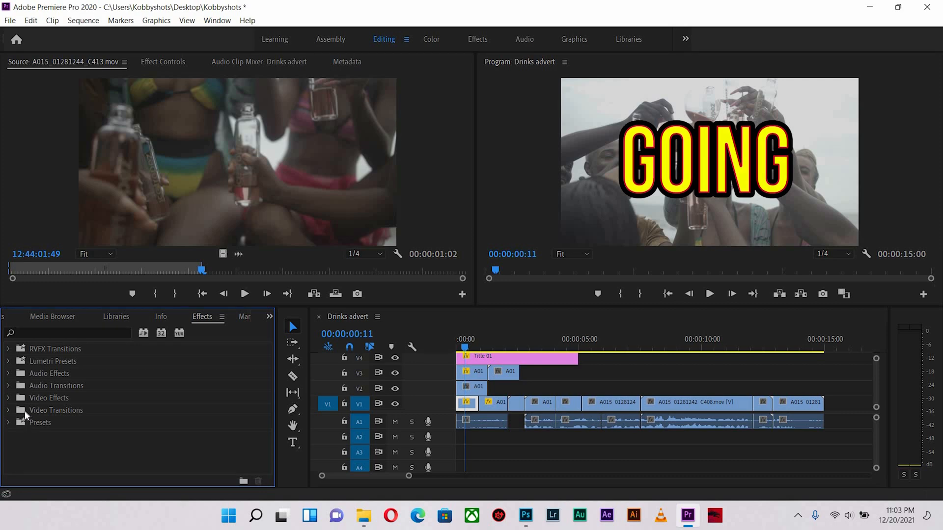
click(10, 410)
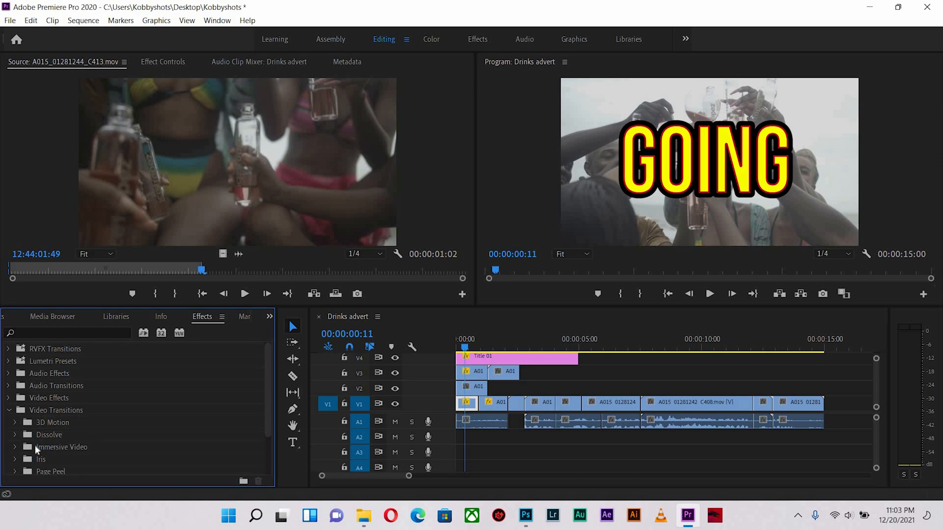
click(16, 435)
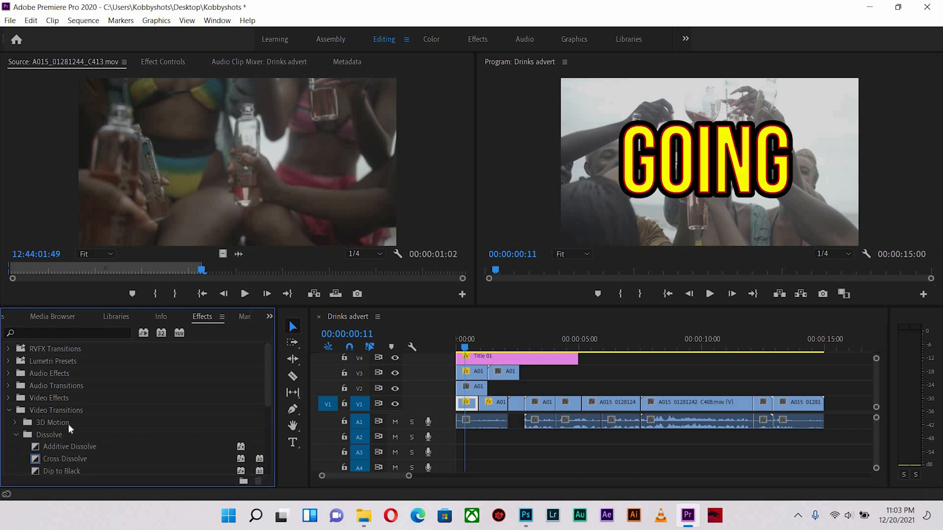
scroll(69, 454, down, 1)
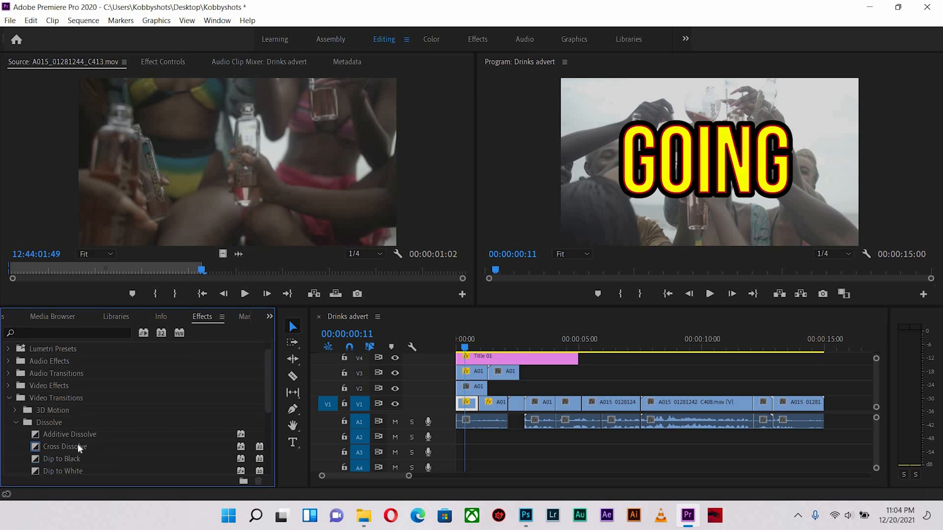
scroll(87, 437, down, 1)
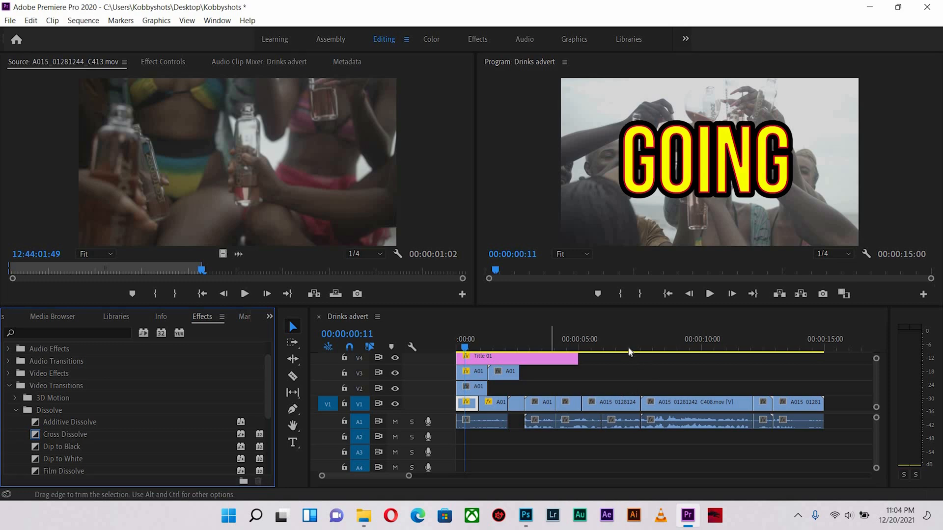
- Apply a Cross Dissolve at the end of the A015_01281242_C408.mov clip on V1 and play the transition
drag(643, 346, 636, 347)
key(space)
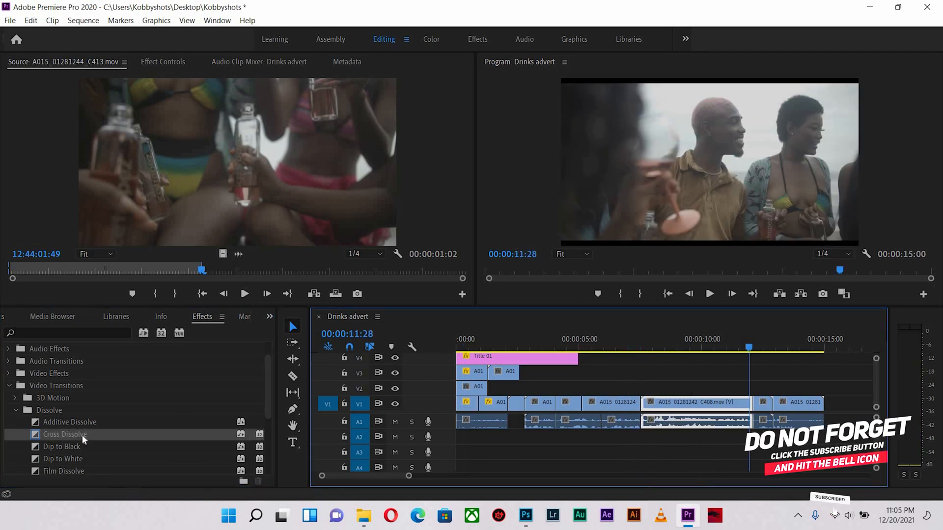
drag(78, 435, 760, 410)
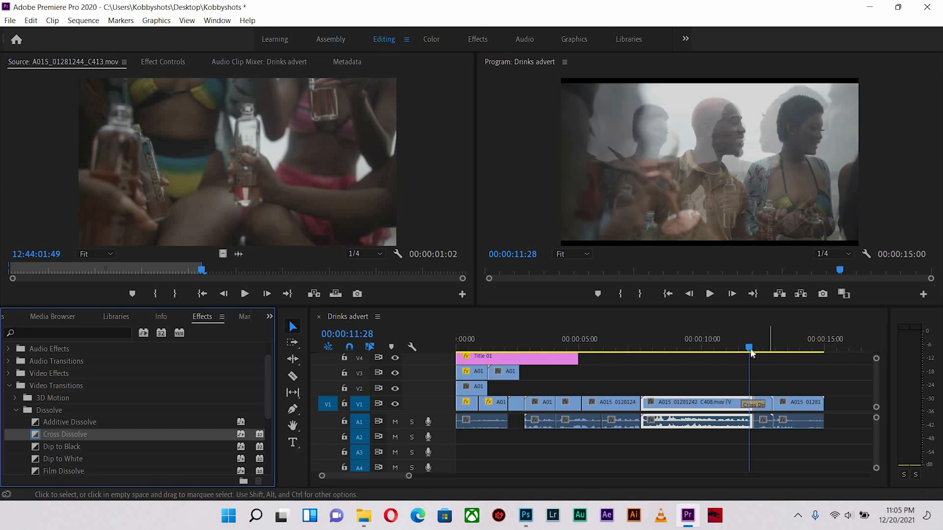
click(742, 352)
key(space)
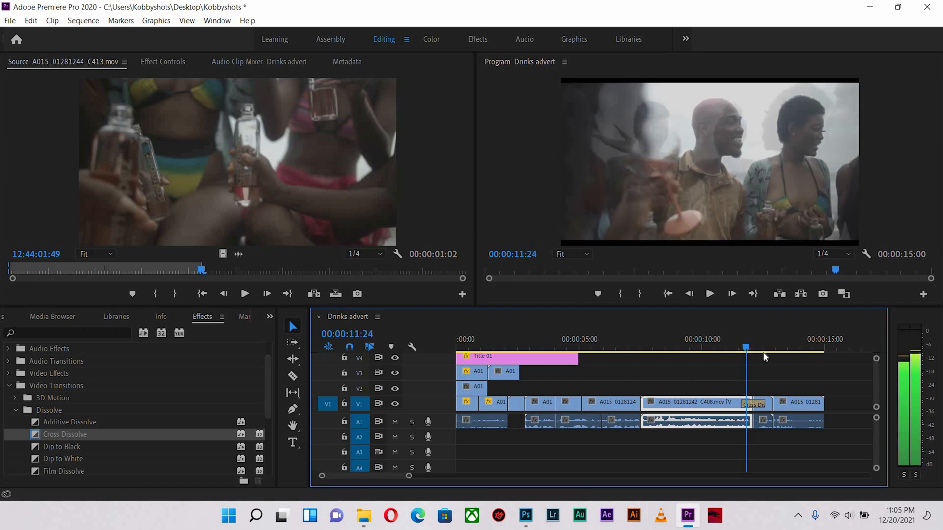
- Apply a Film Dissolve at the cut before the last clip on V1, play it back and collapse the Dissolve group
mouse_move(768, 353)
mouse_down()
mouse_move(739, 356)
mouse_move(756, 358)
mouse_up()
scroll(78, 449, down, 1)
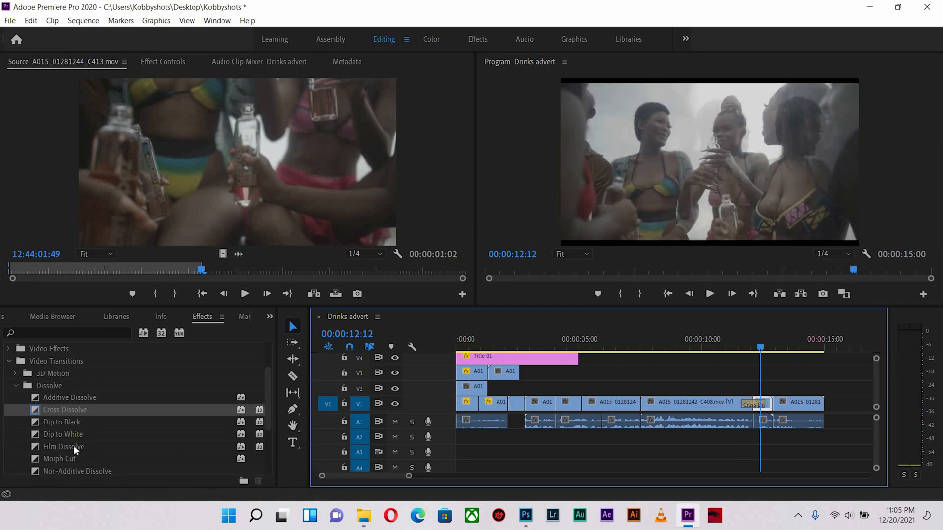
drag(69, 446, 781, 404)
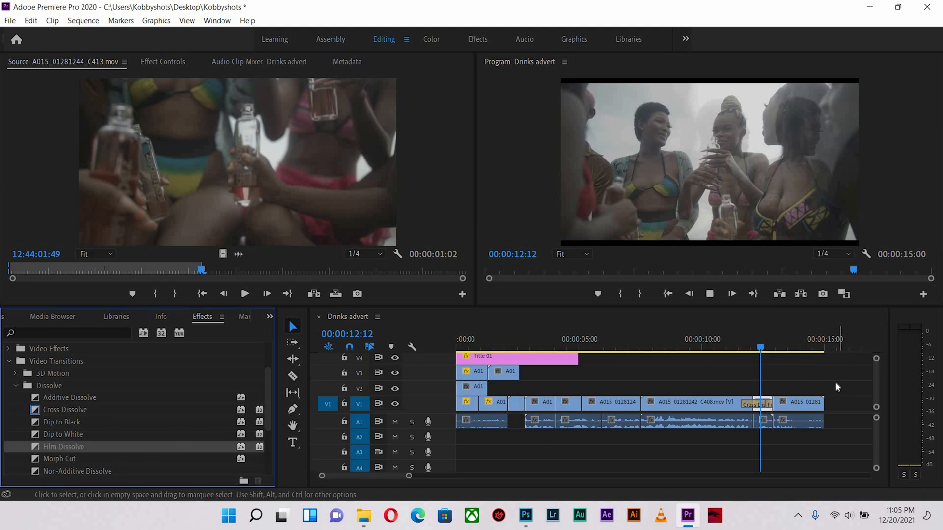
key(space)
click(747, 340)
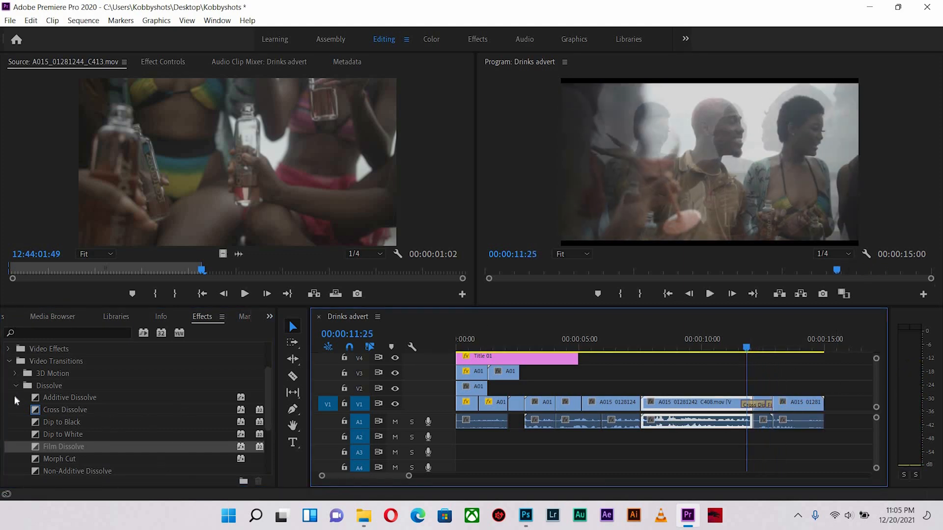
click(15, 386)
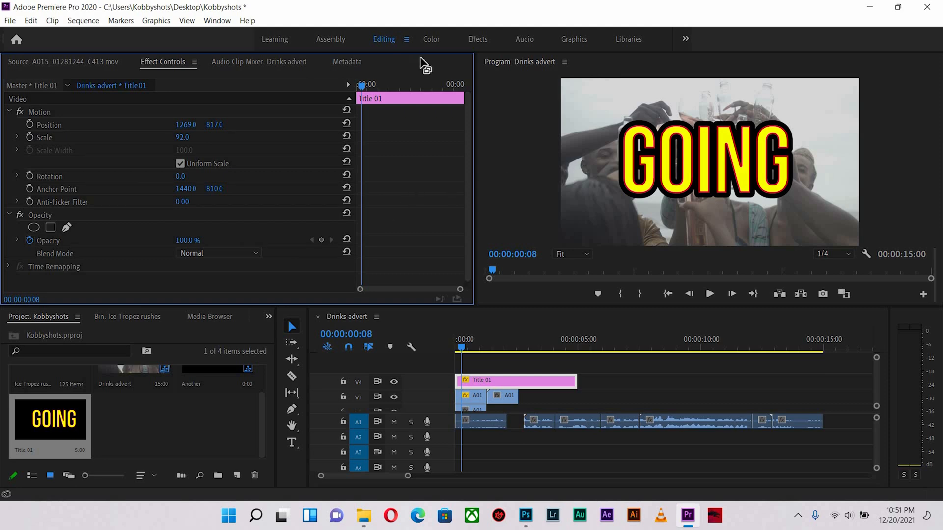
- Rearrange the workspace by docking the Program monitor and the Drinks advert timeline with Effect Controls
drag(450, 52, 650, 274)
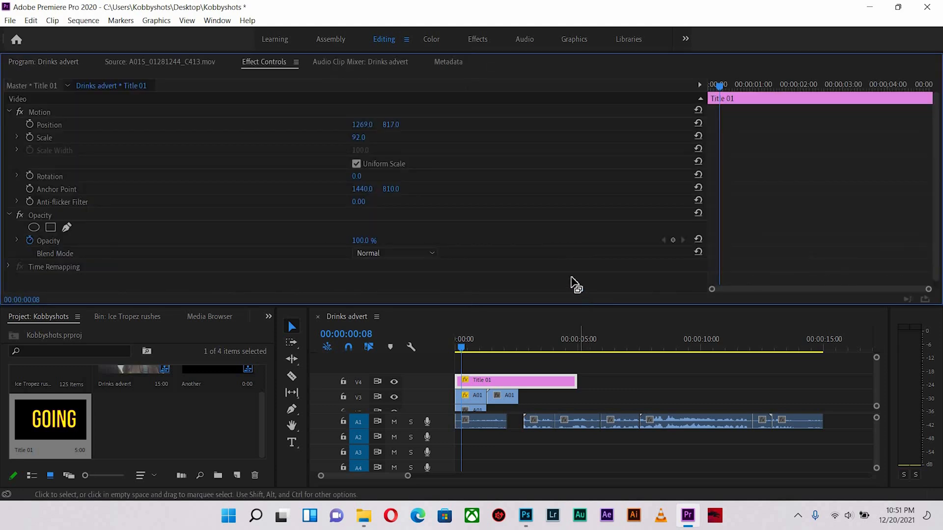
drag(460, 184, 436, 212)
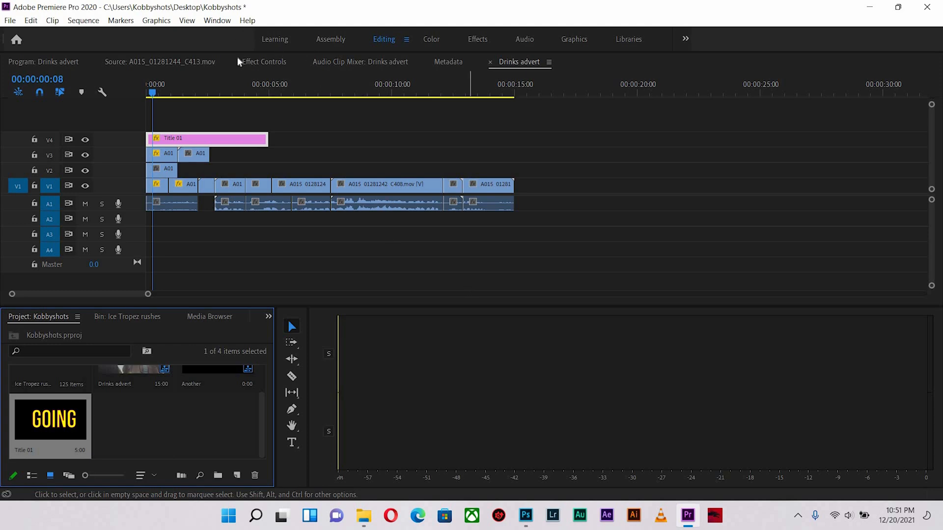
- Reset the Editing workspace to its saved layout
click(217, 20)
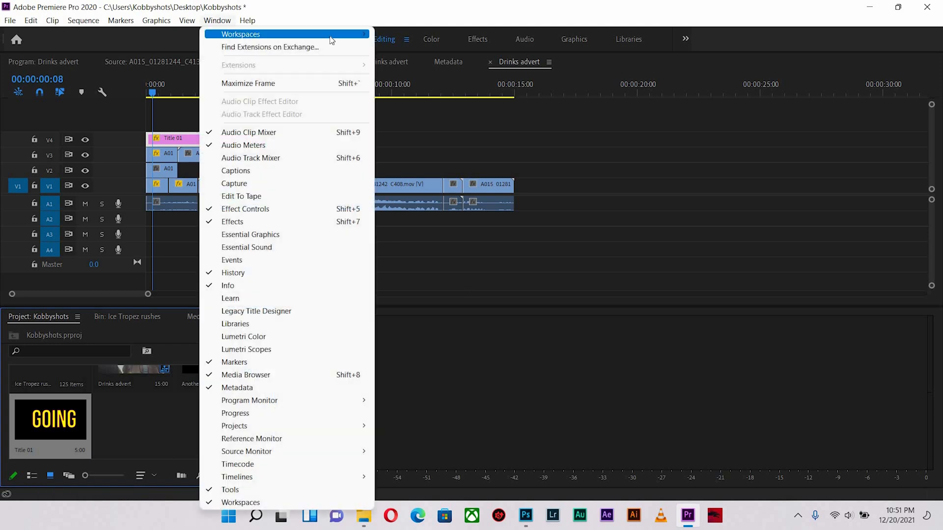
mouse_move(332, 35)
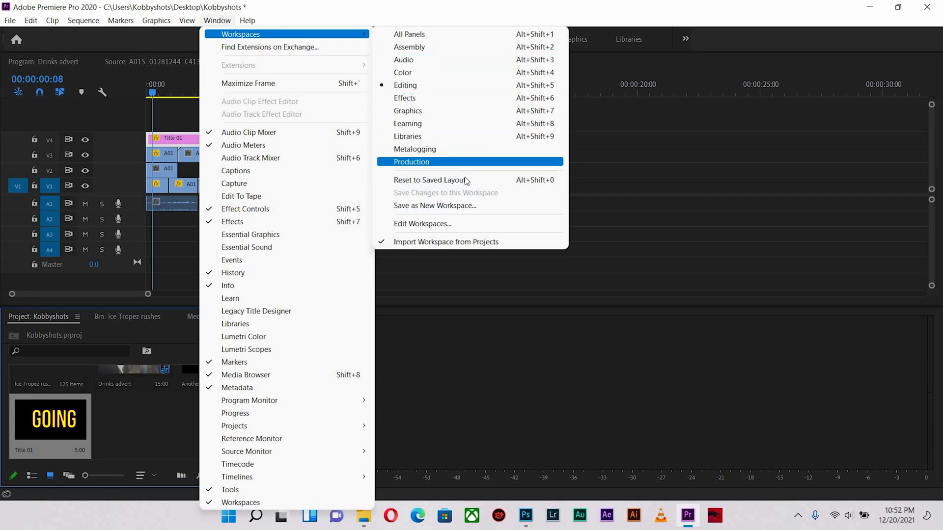
click(429, 181)
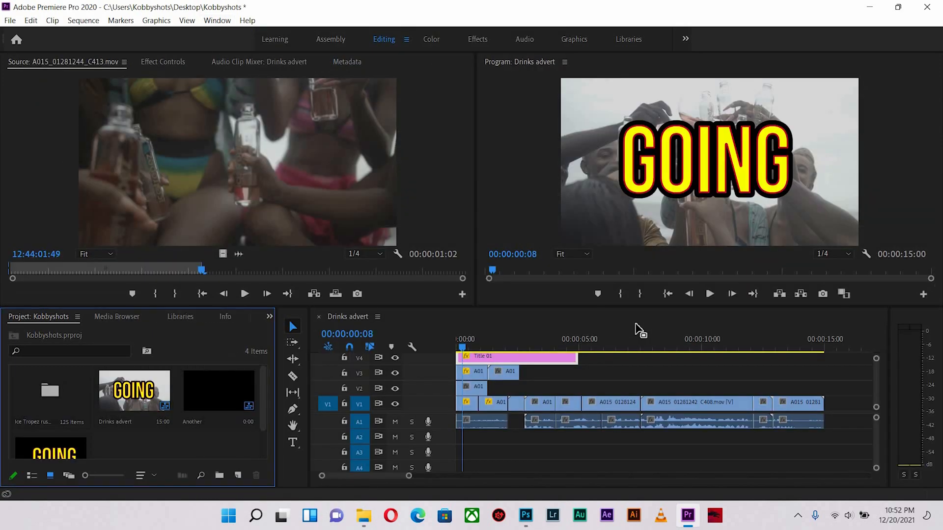
- Scrub through the Drinks advert sequence and park the playhead near its beginning at 00:00:00:11
click(554, 339)
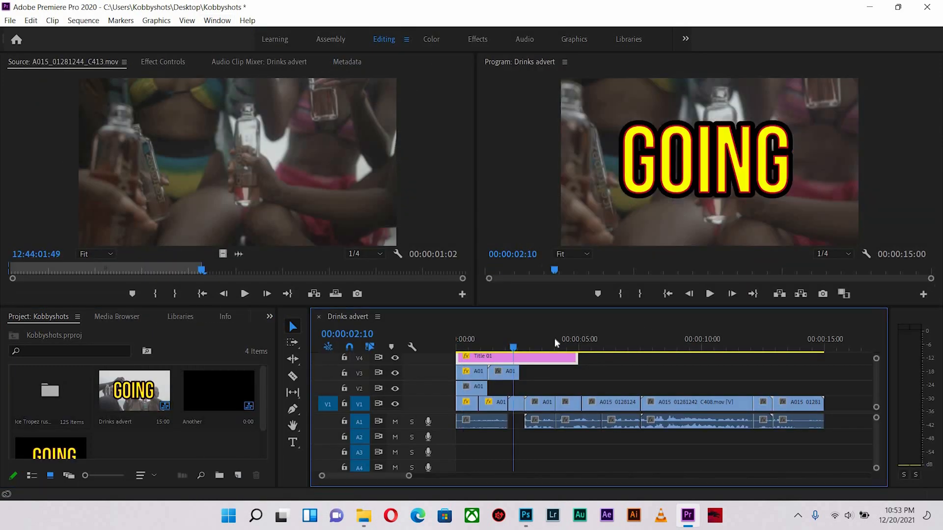
click(470, 347)
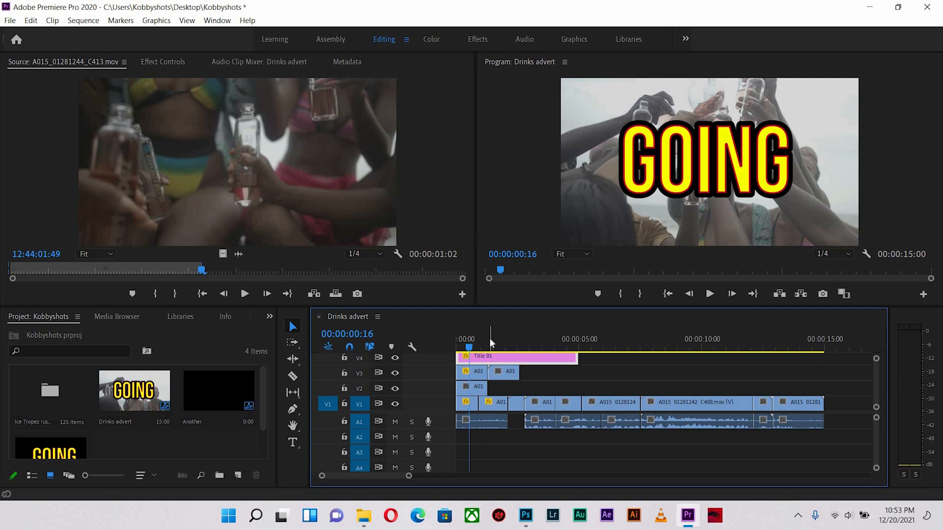
click(489, 339)
drag(537, 338, 770, 338)
drag(514, 350, 468, 346)
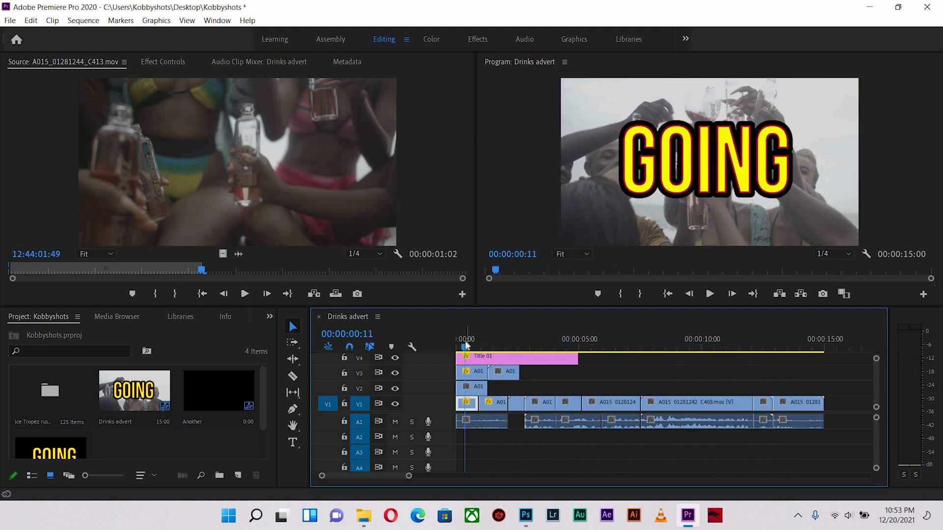
- Open the media export settings for the sequence and save the output as Tutorial on the Desktop
click(11, 21)
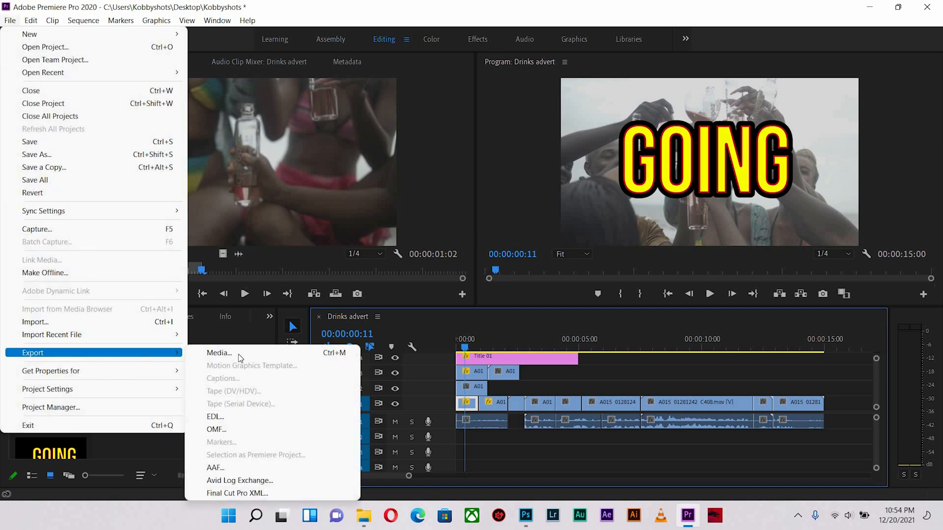
click(247, 355)
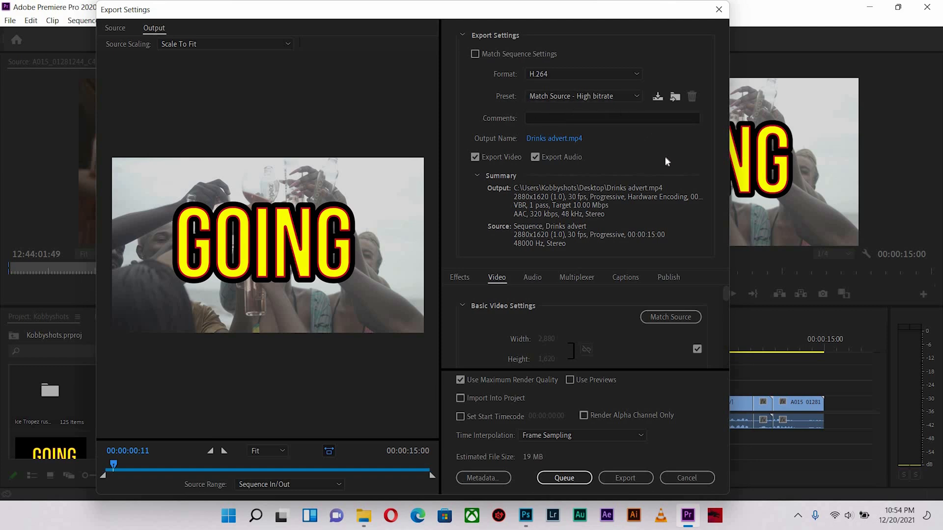
click(559, 139)
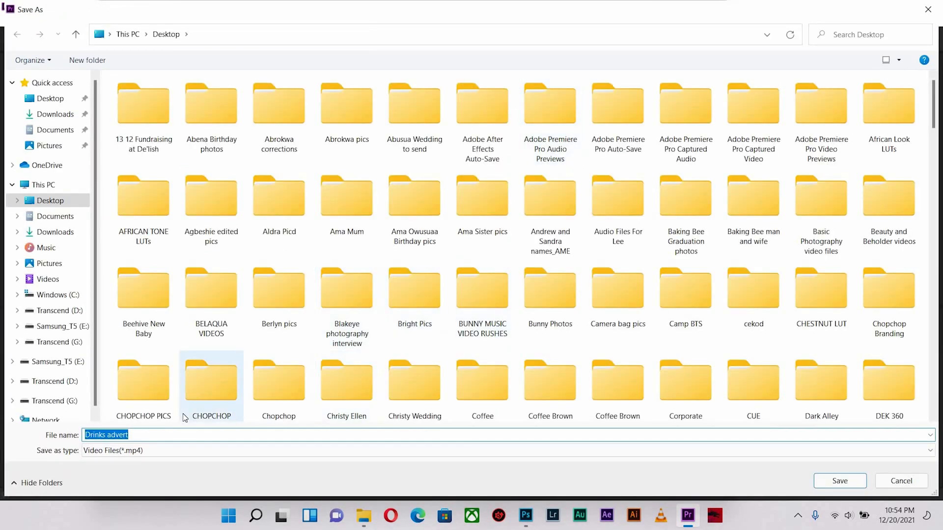
text(T)
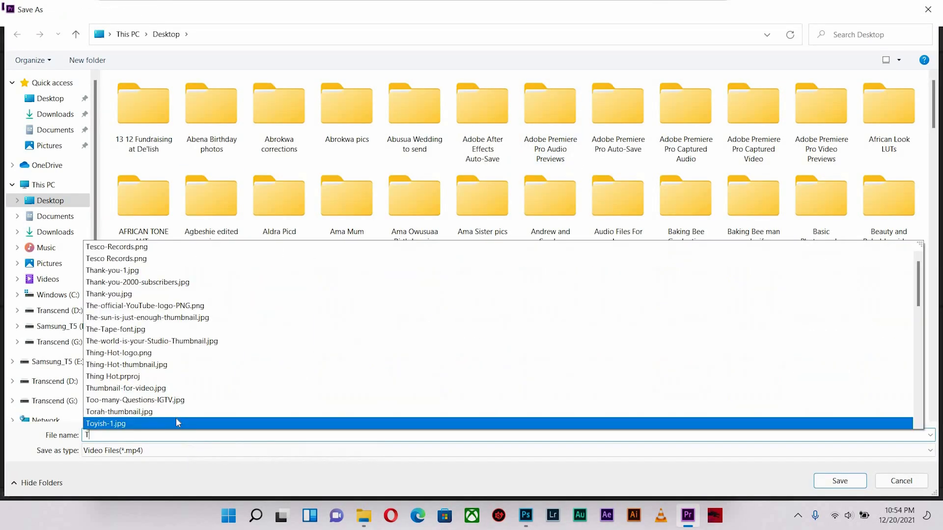
text(utorial)
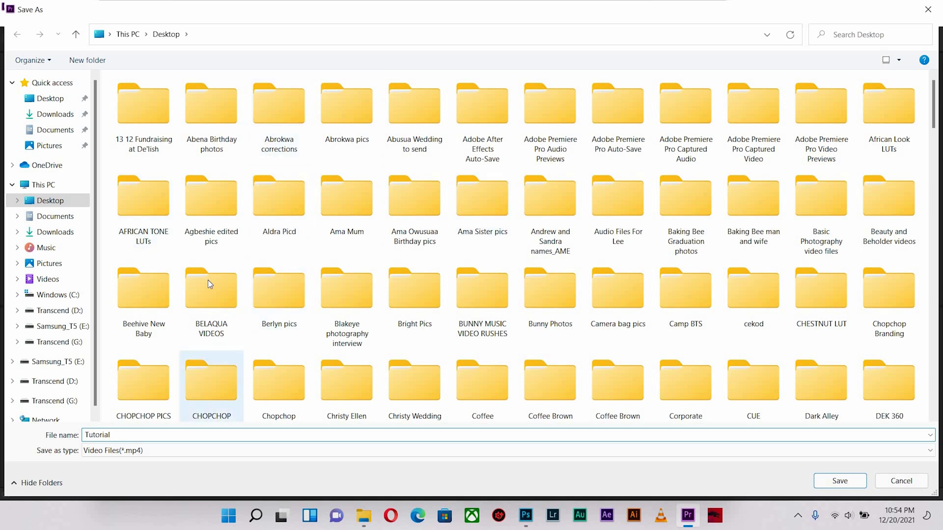
click(76, 211)
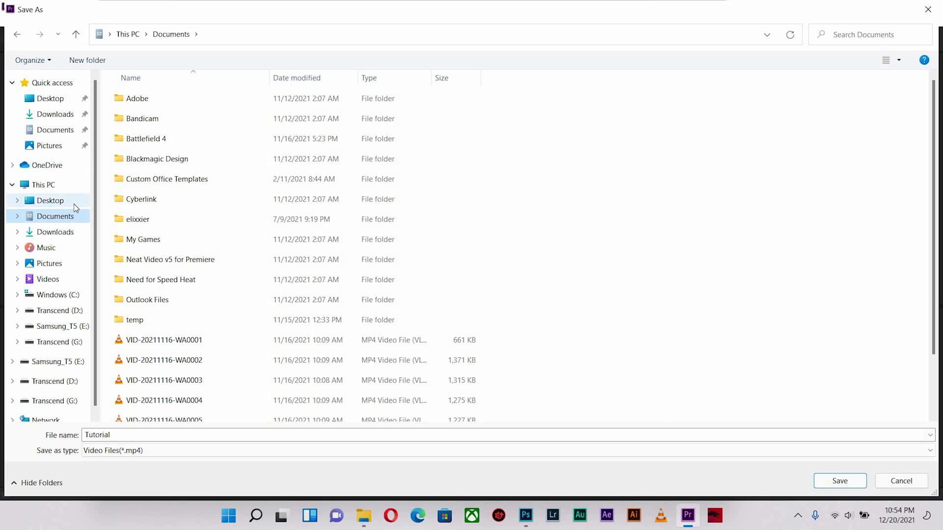
click(73, 200)
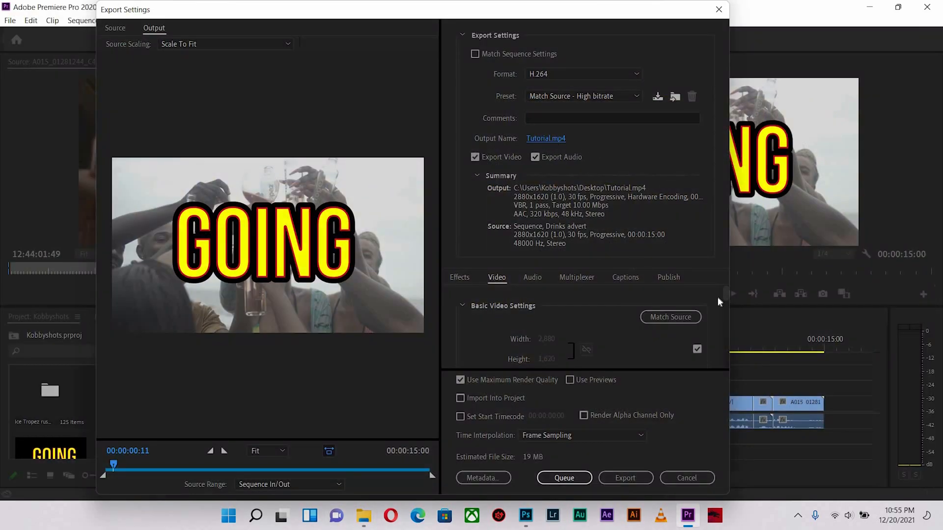
- Try excluding the video and the audio from the export, and turn video export back on
scroll(727, 299, down, 2)
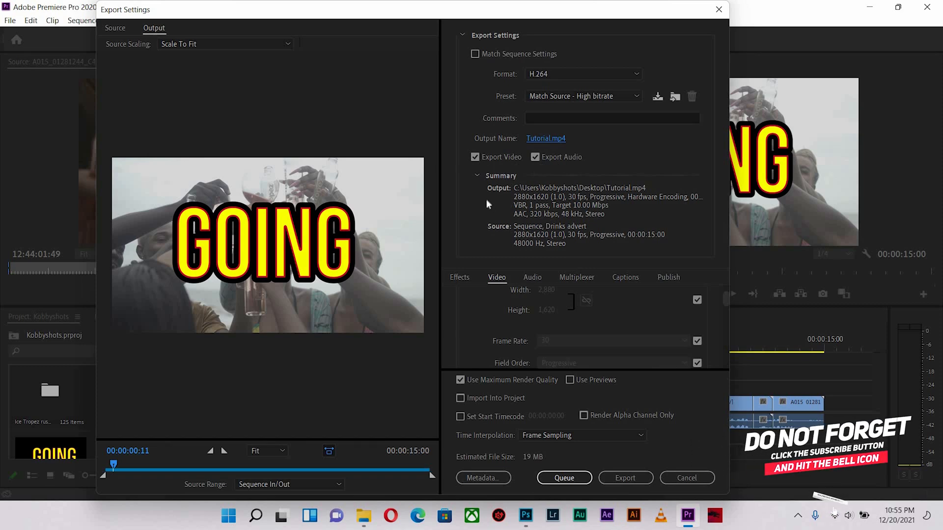
double_click(474, 157)
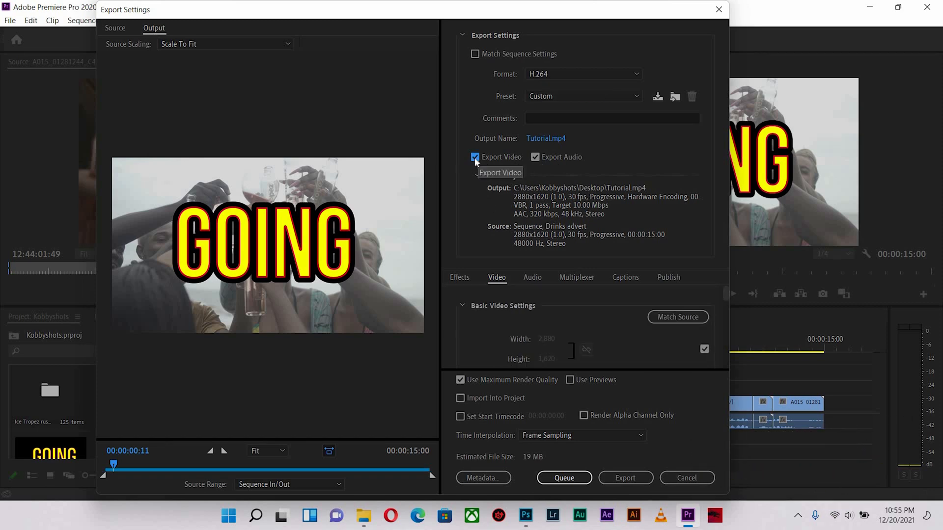
click(475, 158)
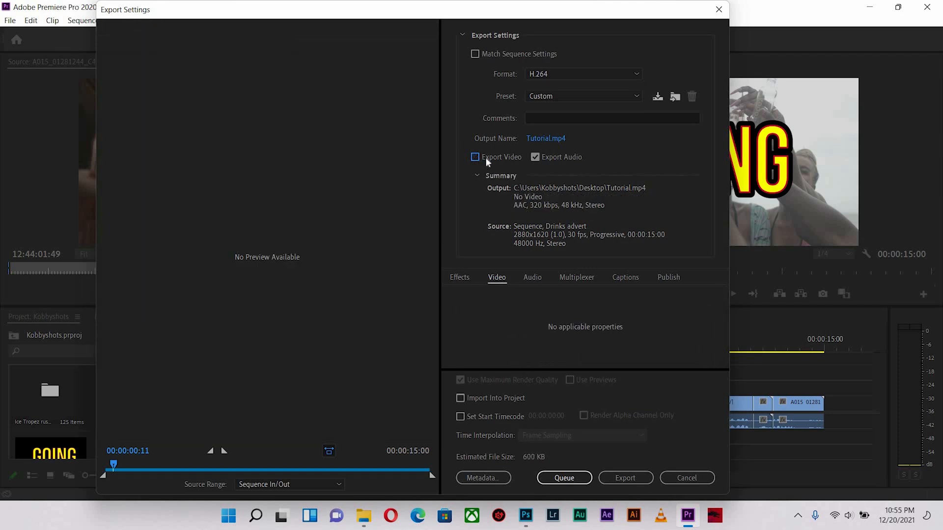
click(535, 157)
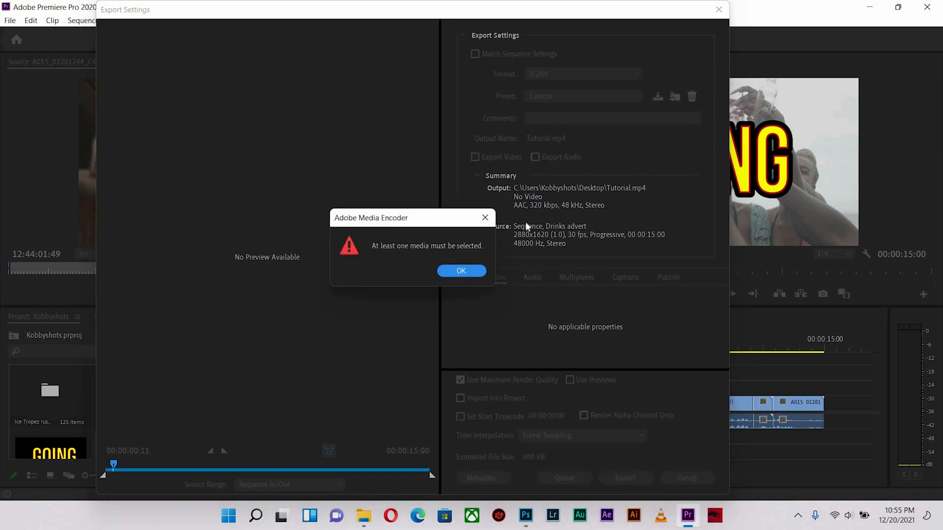
key(Return)
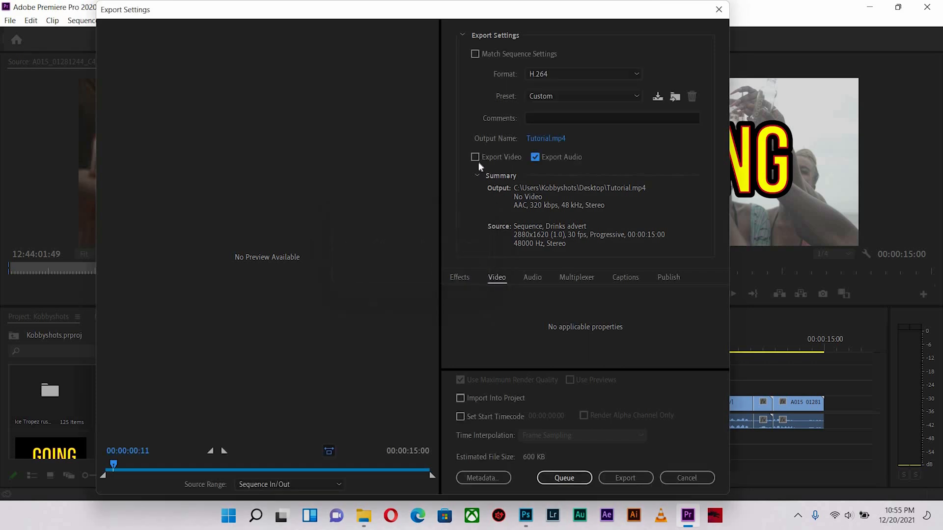
click(520, 159)
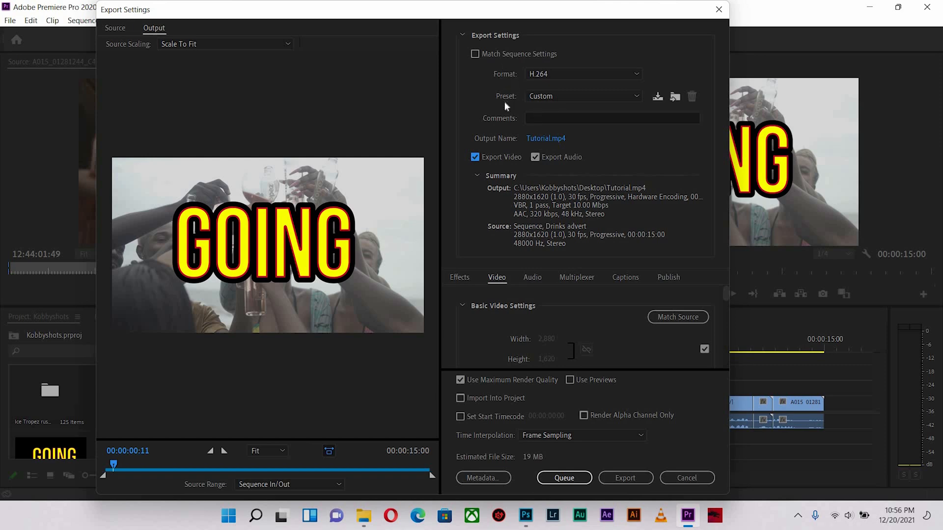
- Choose the YouTube 1080p Full HD preset for the H.264 export
click(624, 96)
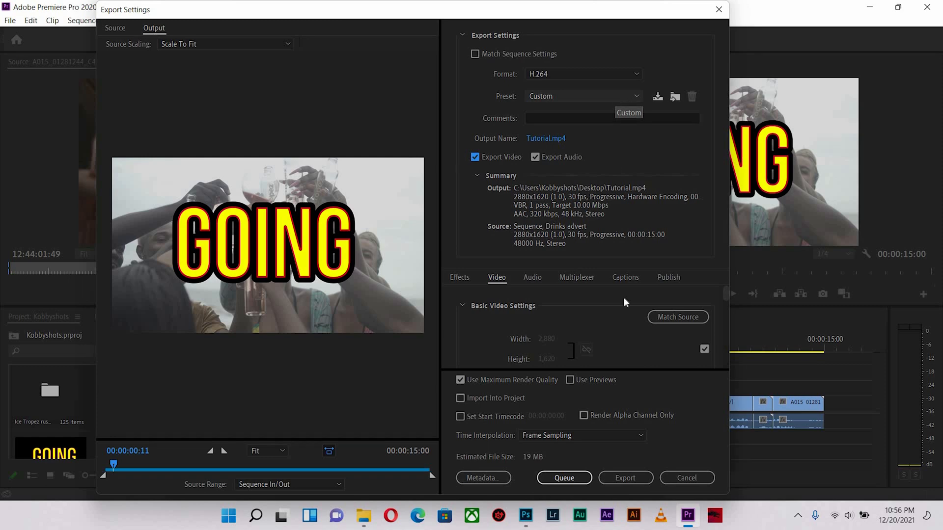
scroll(623, 442, down, 5)
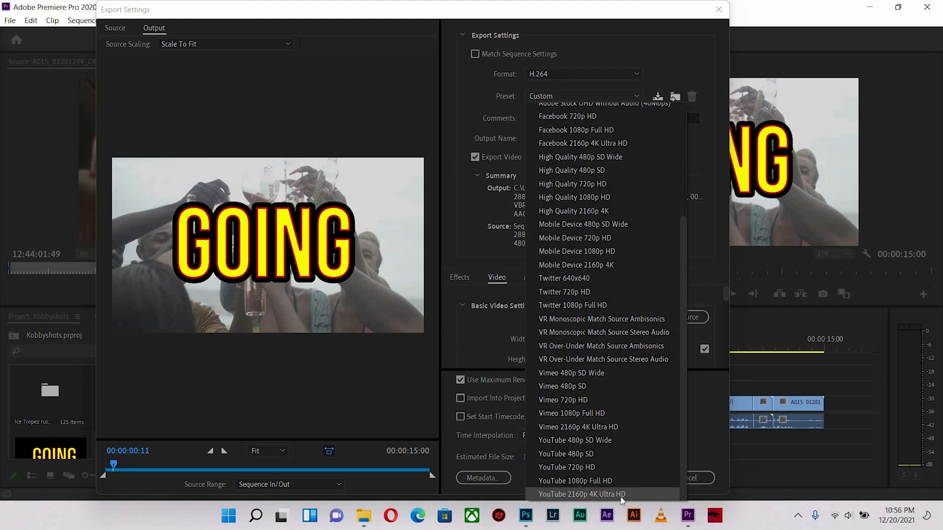
click(583, 482)
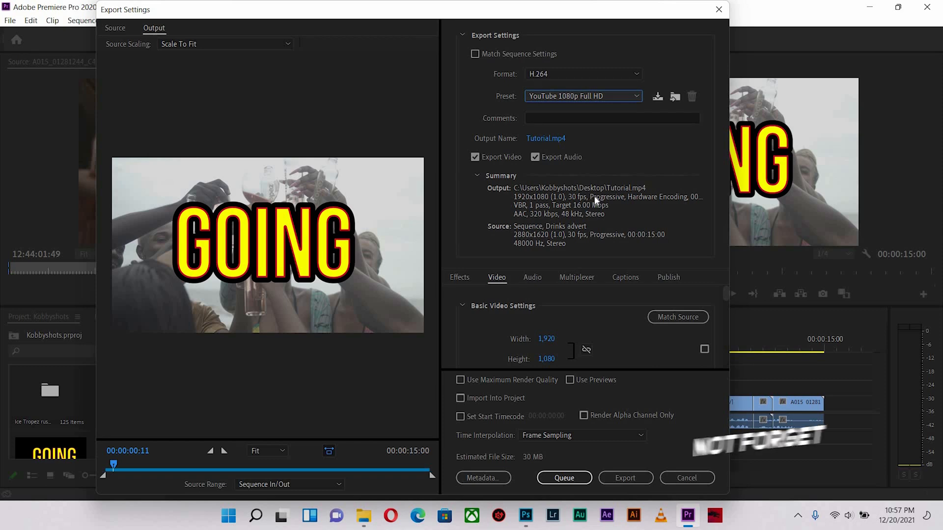
- Review the audio export settings and bring up the bitrate options of the video settings
click(468, 280)
click(505, 281)
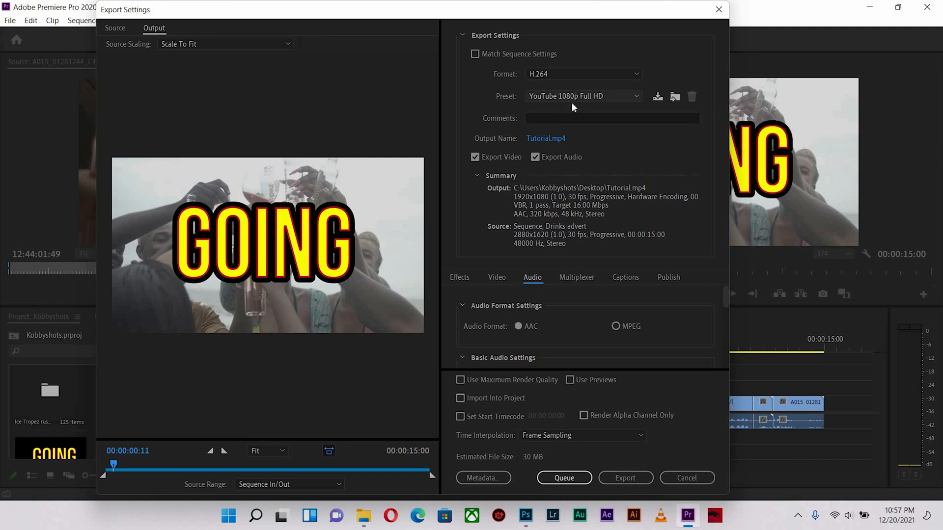
click(499, 282)
drag(727, 296, 738, 352)
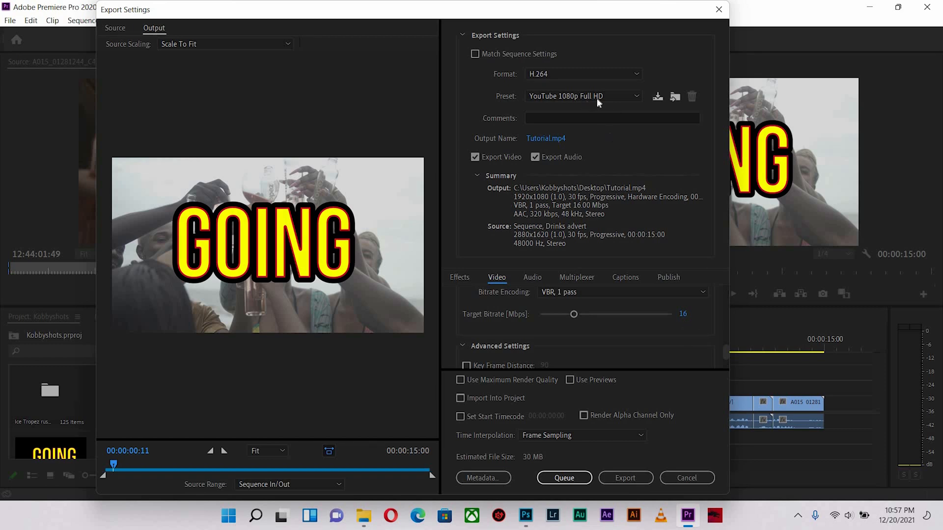
- Enter a target bitrate of 30 Mbps and replace it with 62.5 Mbps
click(680, 322)
text(30)
key(ctrl+a)
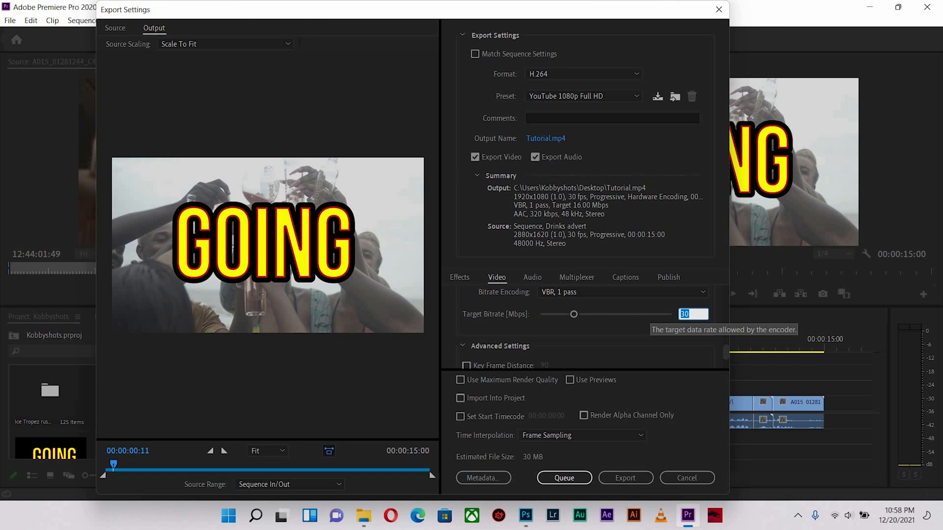
text(62.5)
key(Return)
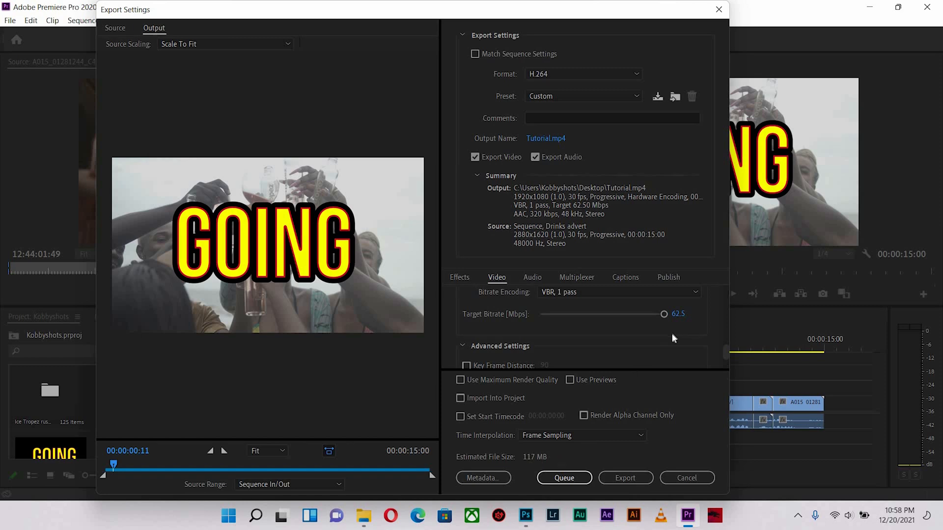
- Set the target bitrate of the exported video to 30 Mbps
click(673, 317)
text(309)
click(626, 465)
click(546, 479)
- Trim both ends of the export range to about 00:00:11:09, and reset the source range to Entire Sequence
drag(142, 478, 141, 476)
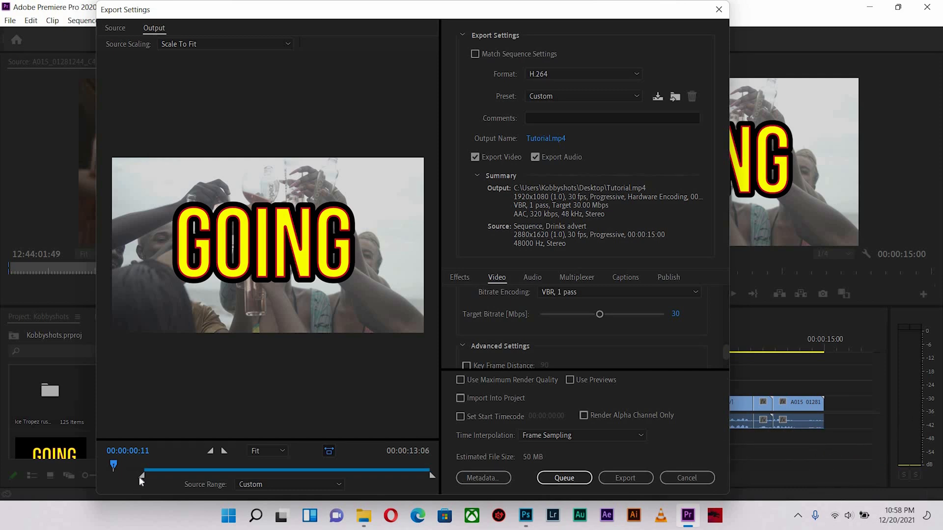
mouse_move(144, 478)
mouse_down()
mouse_move(171, 478)
mouse_move(125, 480)
mouse_up()
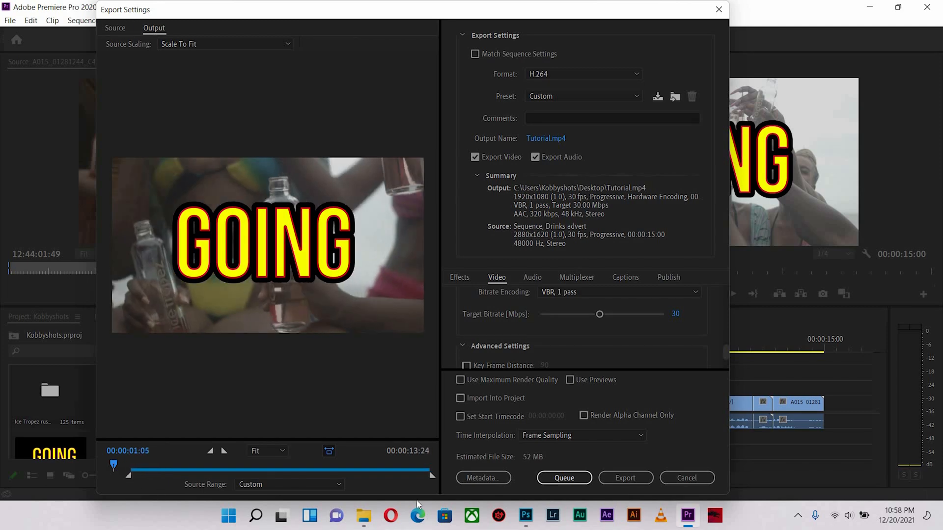
drag(432, 475, 379, 479)
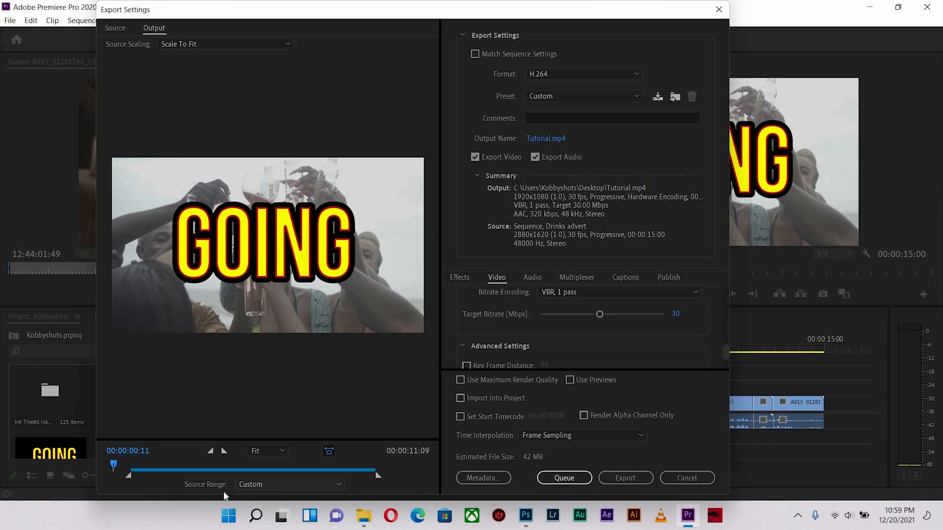
click(286, 485)
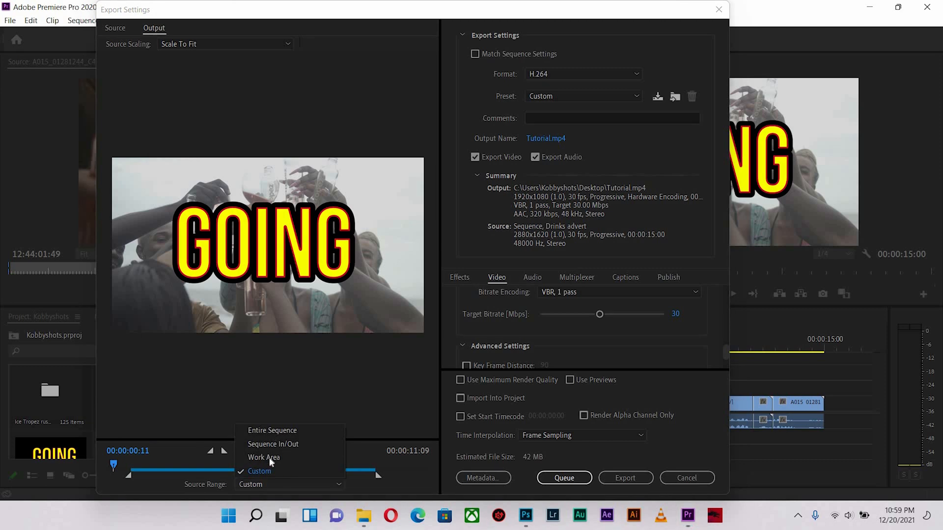
click(290, 432)
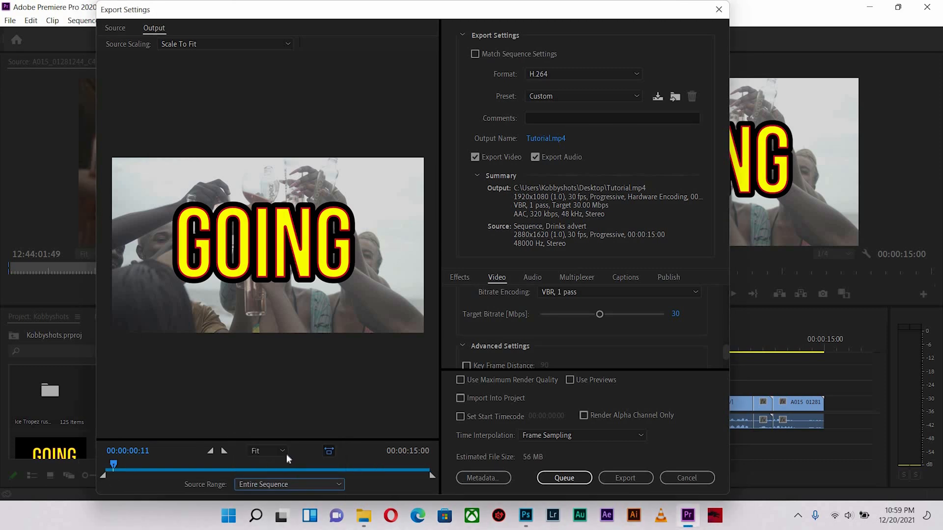
- Set the source range to Sequence In/Out and trim both ends to a duration of about 00:00:12:05
click(287, 485)
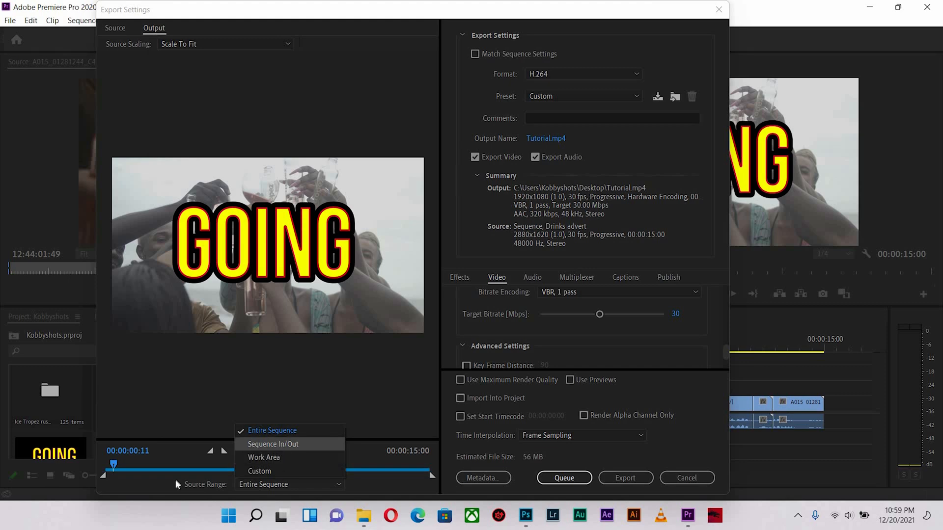
click(282, 447)
drag(102, 475, 138, 475)
drag(430, 475, 408, 475)
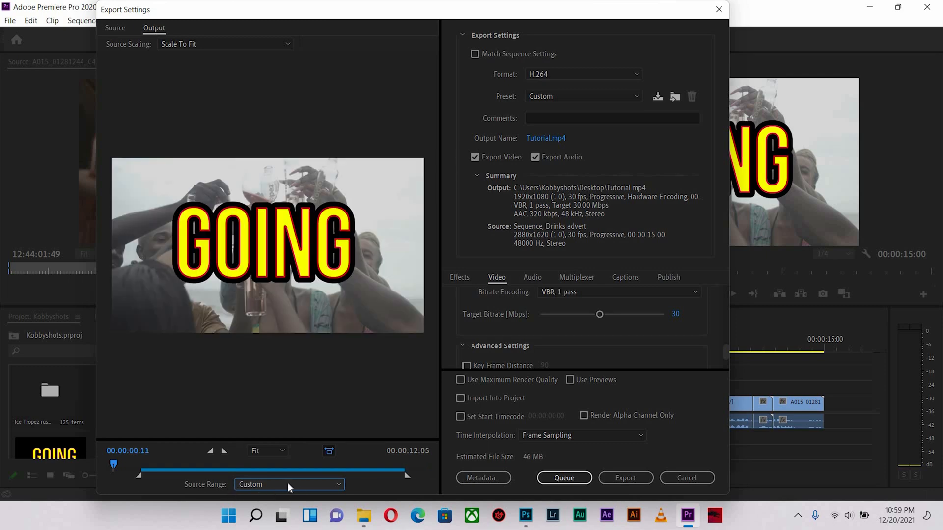
- Set the source range to Work Area, switch it to Sequence In/Out, and drag both range ends out to the full 00:00:15:00 duration
click(288, 482)
click(264, 457)
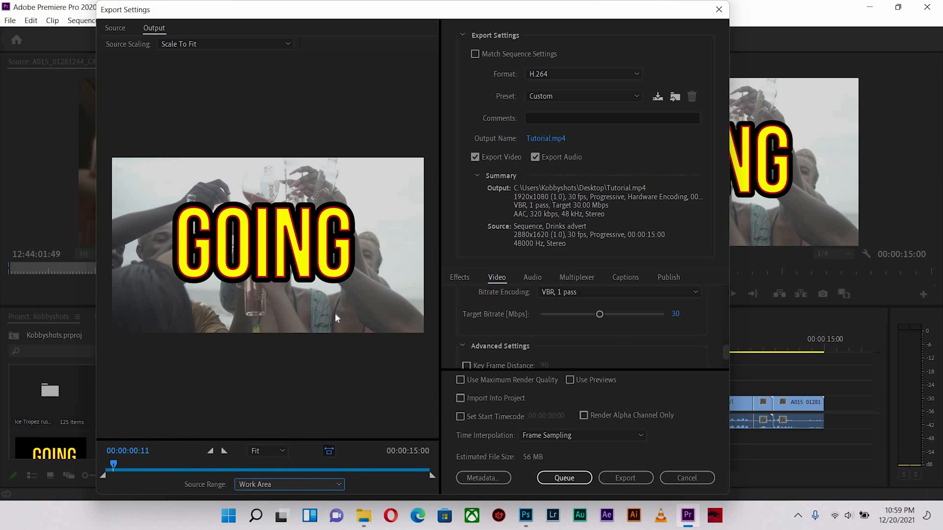
click(314, 482)
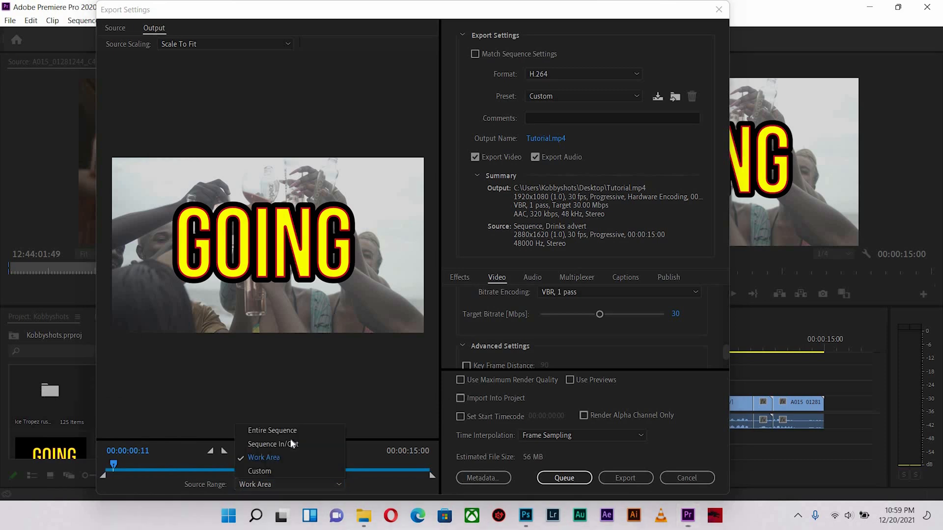
click(289, 445)
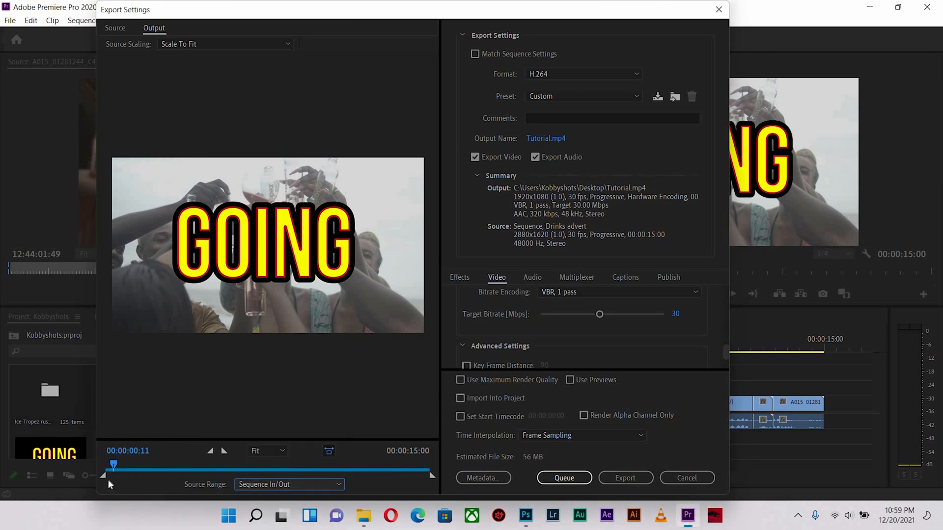
mouse_move(103, 476)
mouse_down()
mouse_move(65, 478)
mouse_move(100, 480)
mouse_move(89, 479)
mouse_up()
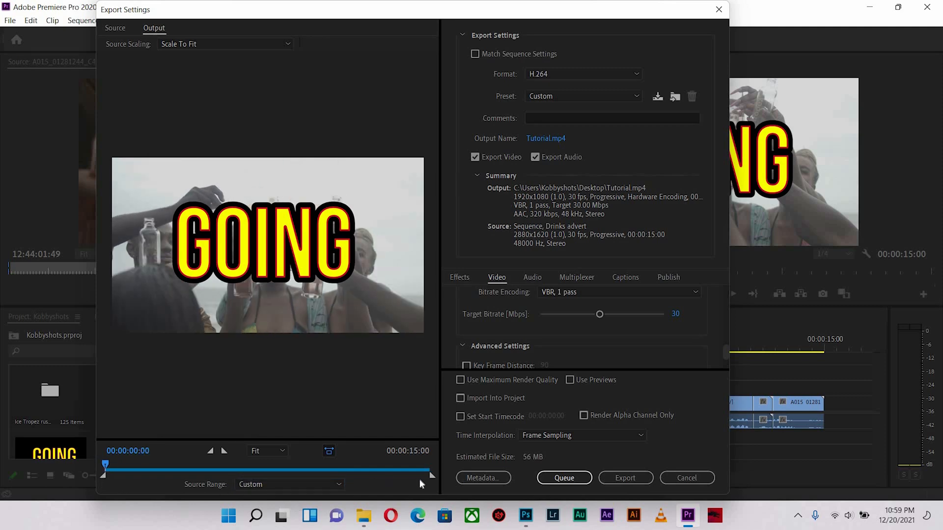
drag(413, 461, 439, 483)
- Enable Use Maximum Render Quality and Render at Maximum Depth for the exported video
drag(728, 358, 726, 320)
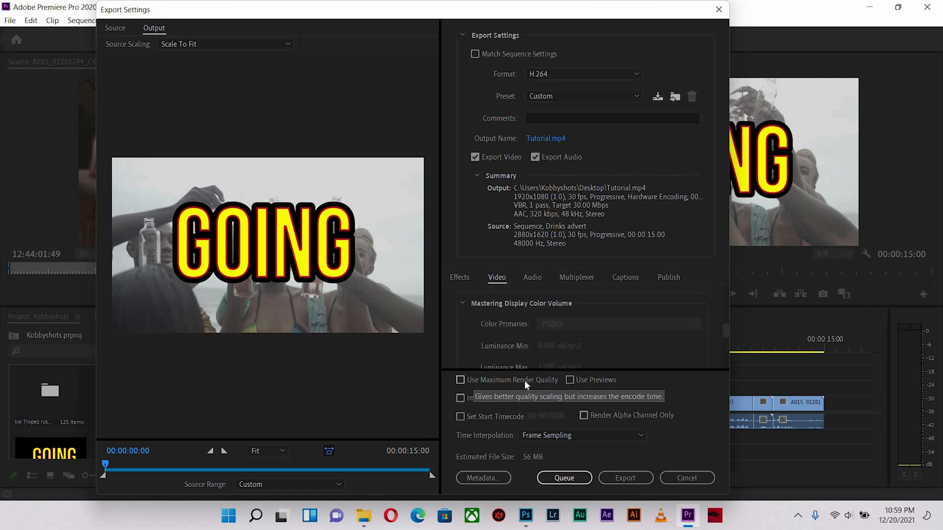
click(486, 381)
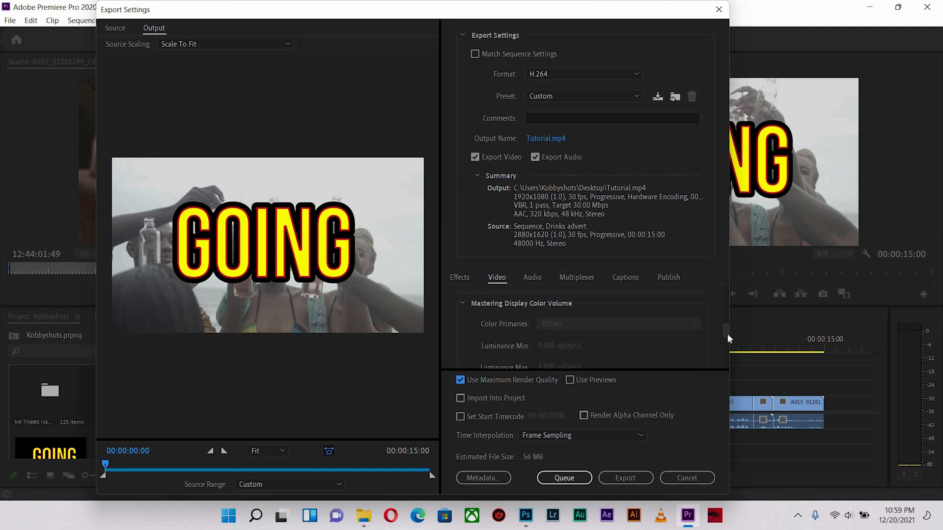
drag(729, 341, 726, 313)
scroll(447, 338, up, 1)
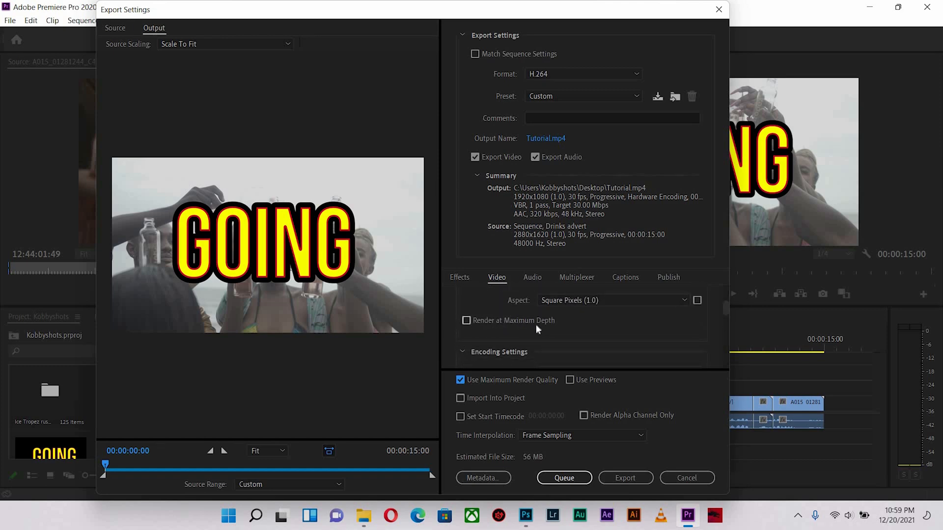
click(466, 321)
scroll(728, 337, down, 5)
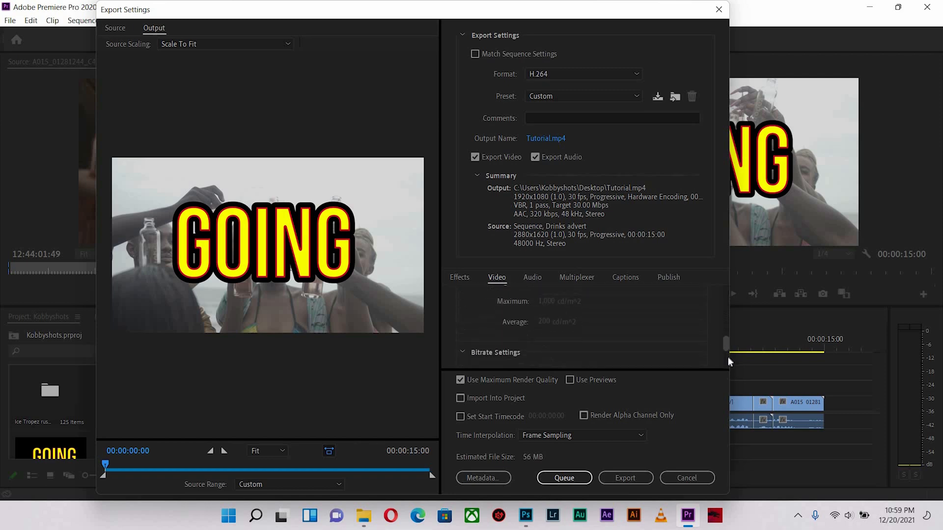
- Switch the bitrate encoding to VBR, 2 pass and return it to VBR, 1 pass
scroll(679, 337, up, 1)
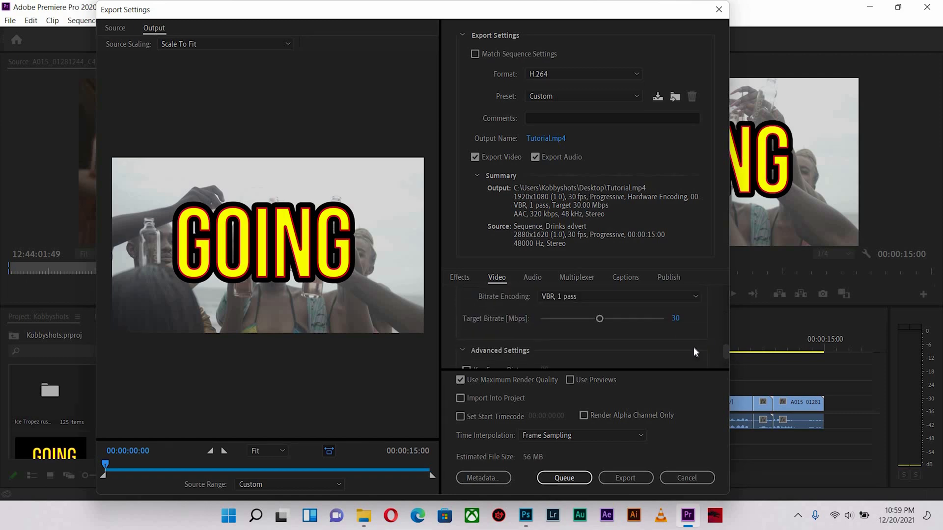
click(593, 297)
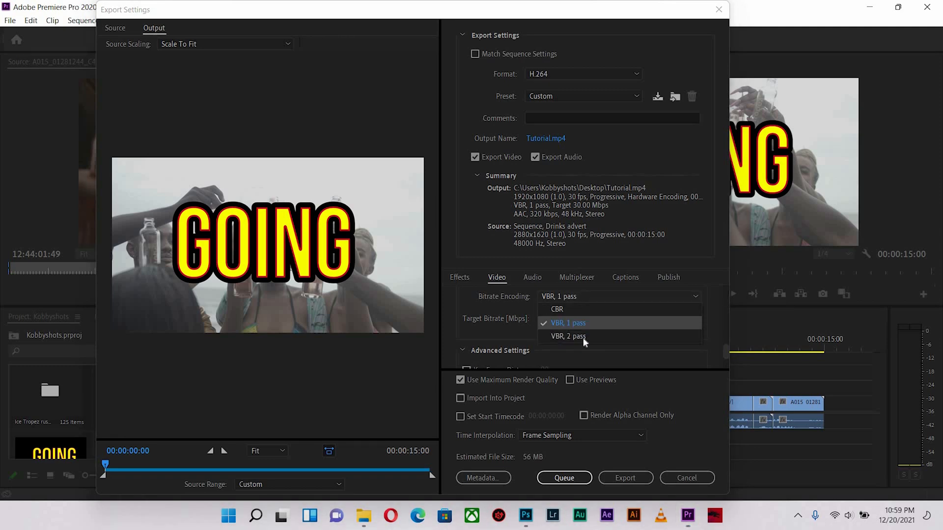
click(584, 337)
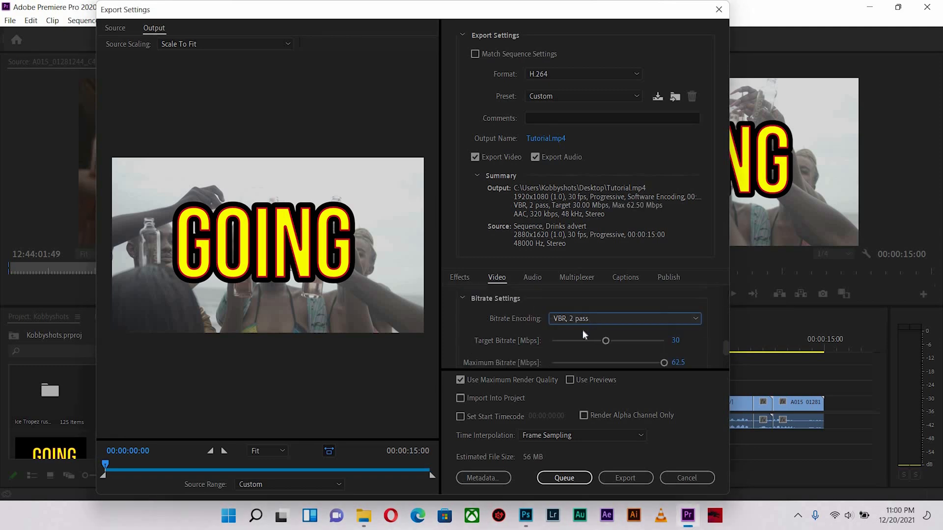
click(589, 321)
click(615, 346)
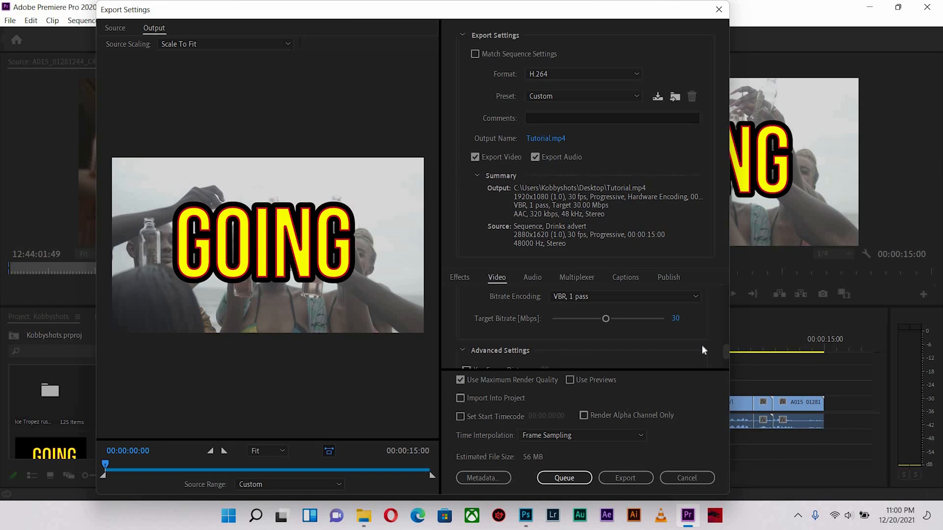
click(621, 297)
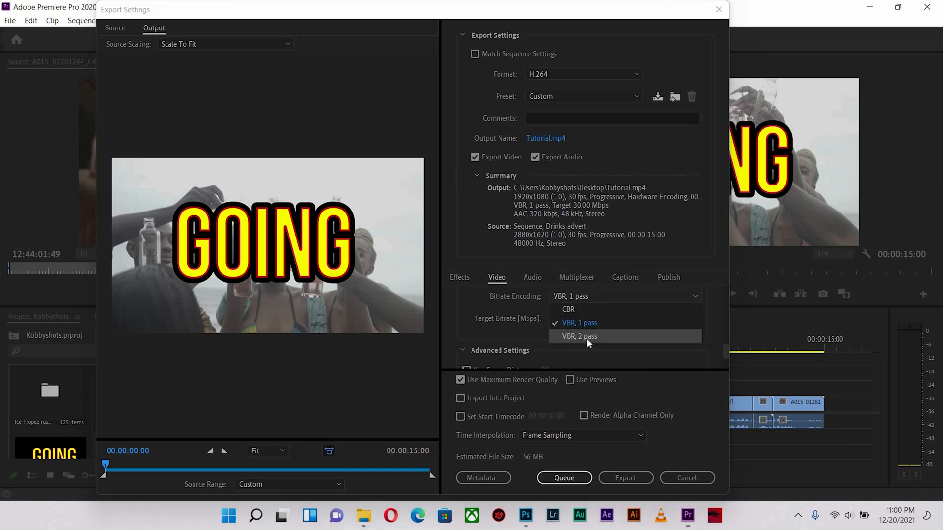
click(723, 314)
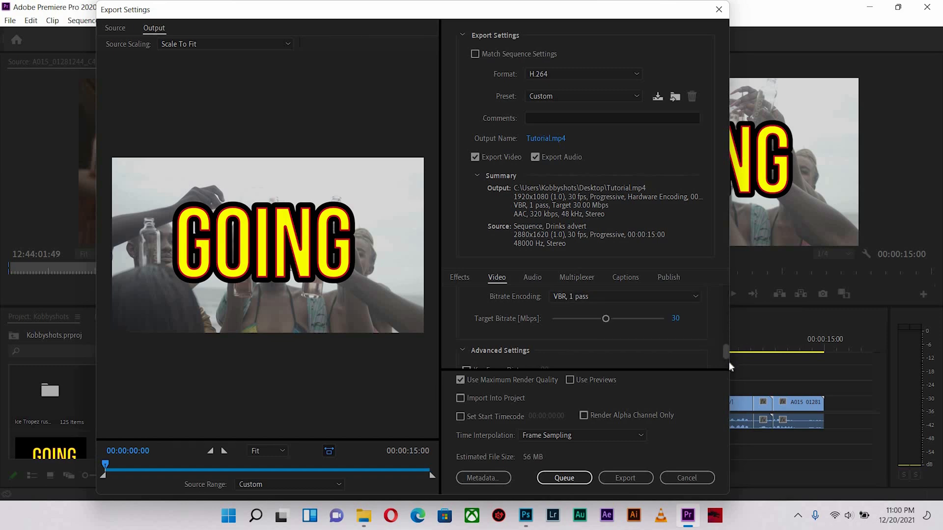
- Review the remaining advanced and VR video settings, and start exporting the Drinks advert sequence as Tutorial.mp4
scroll(728, 362, down, 4)
scroll(727, 355, up, 3)
scroll(721, 366, down, 3)
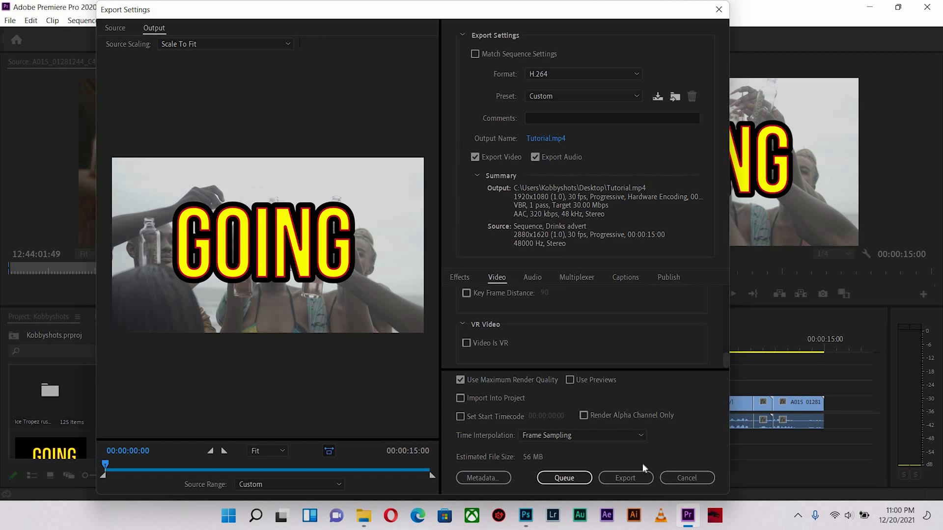
click(631, 480)
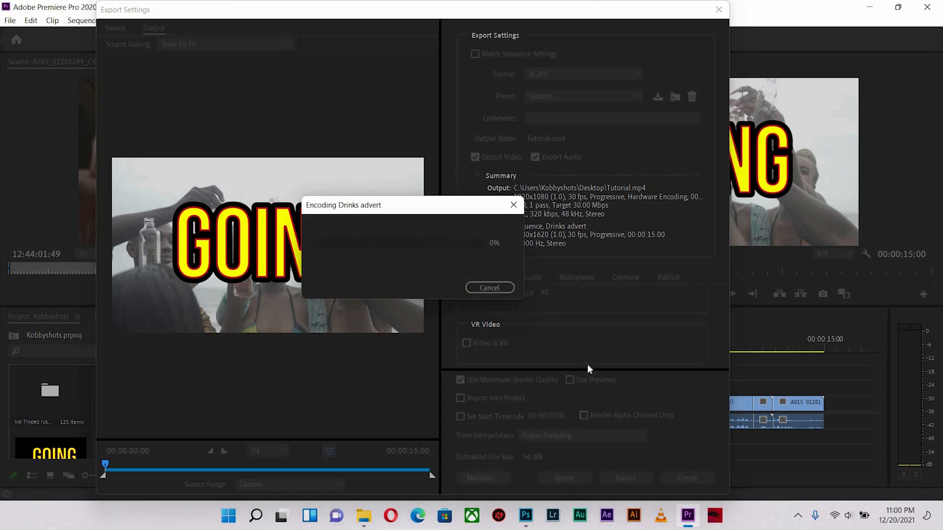